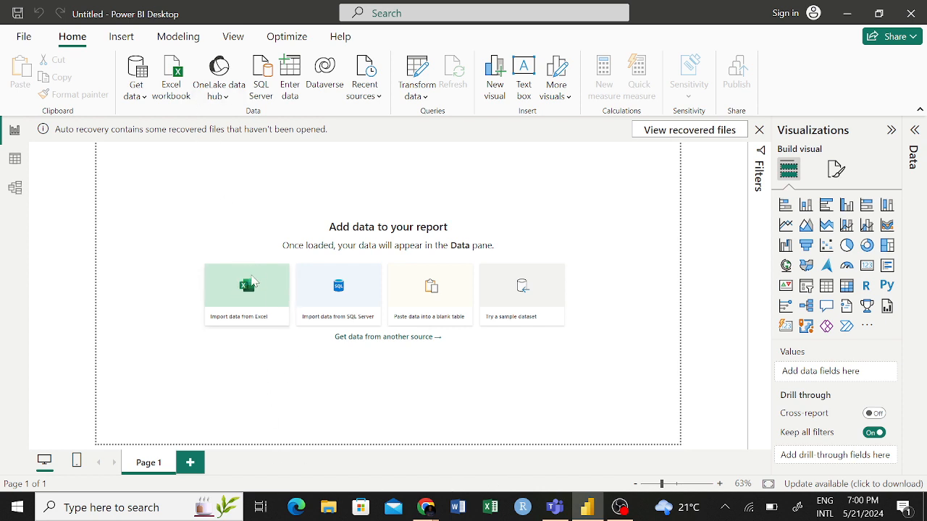
# - Import the Customer Information sheet from the Customer Information Excel workbook and open it for transformation in Power Query
pyautogui.click(246, 286)
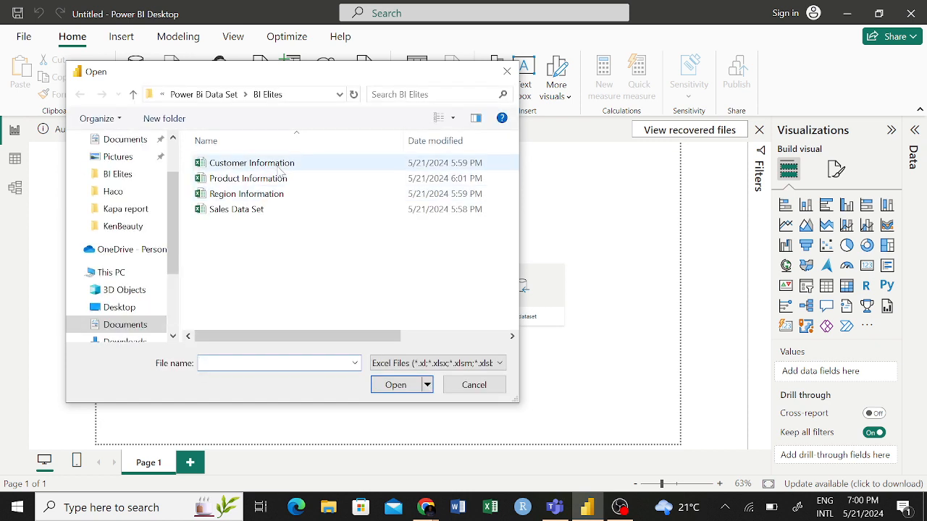
pyautogui.click(277, 166)
pyautogui.click(279, 179)
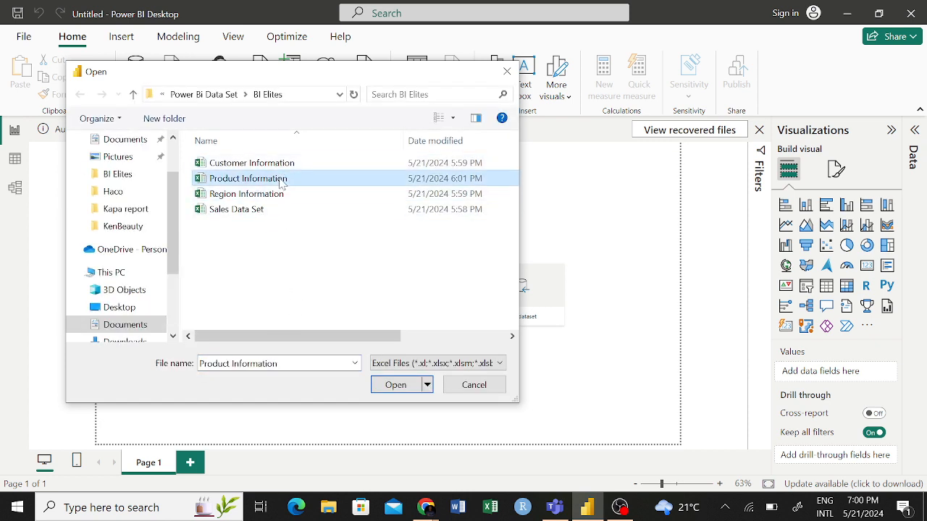
pyautogui.click(281, 165)
pyautogui.click(274, 179)
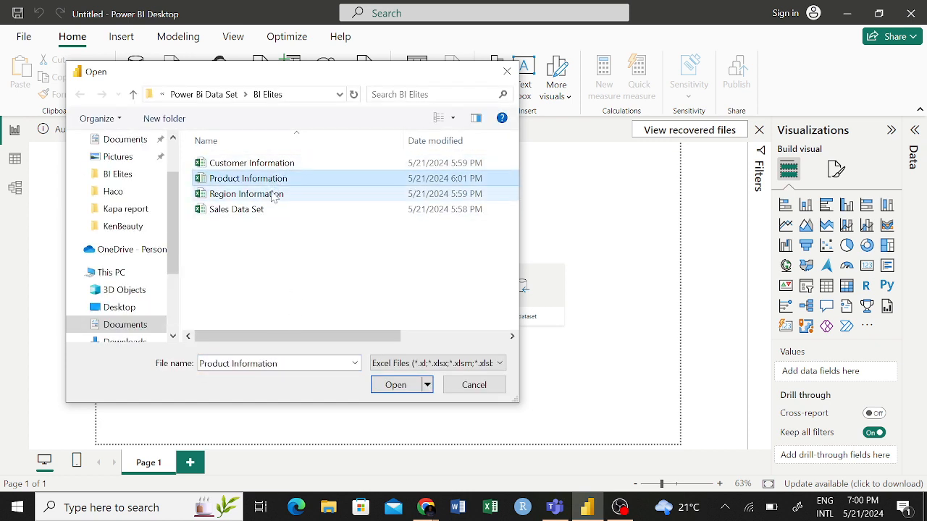
pyautogui.click(274, 194)
pyautogui.click(273, 164)
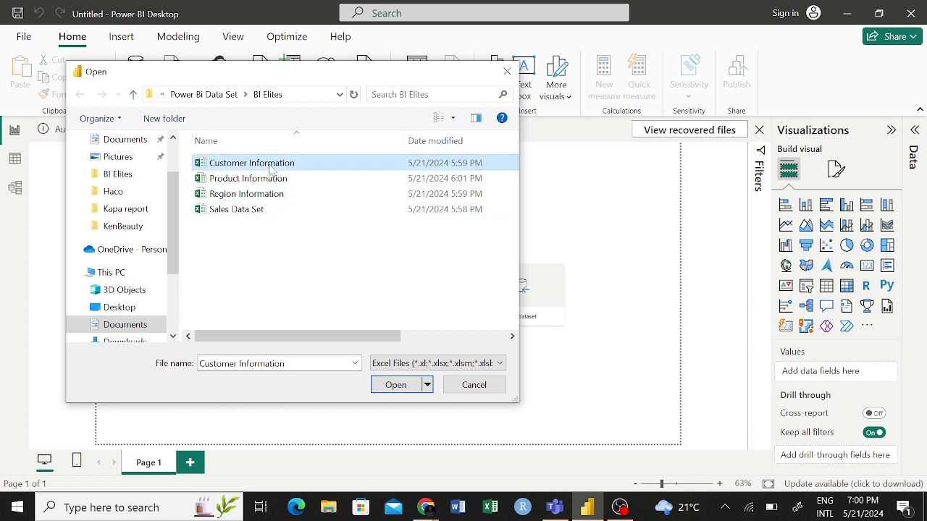
pyautogui.click(395, 389)
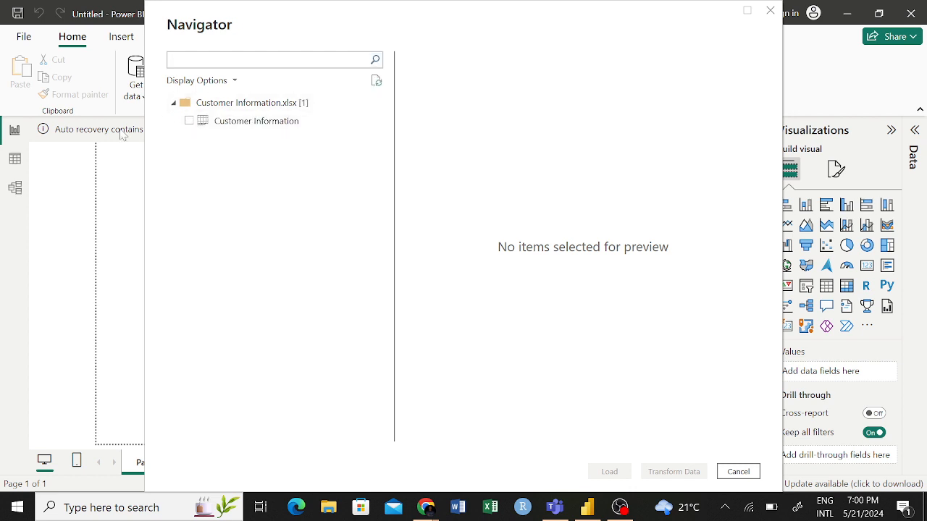
pyautogui.click(189, 120)
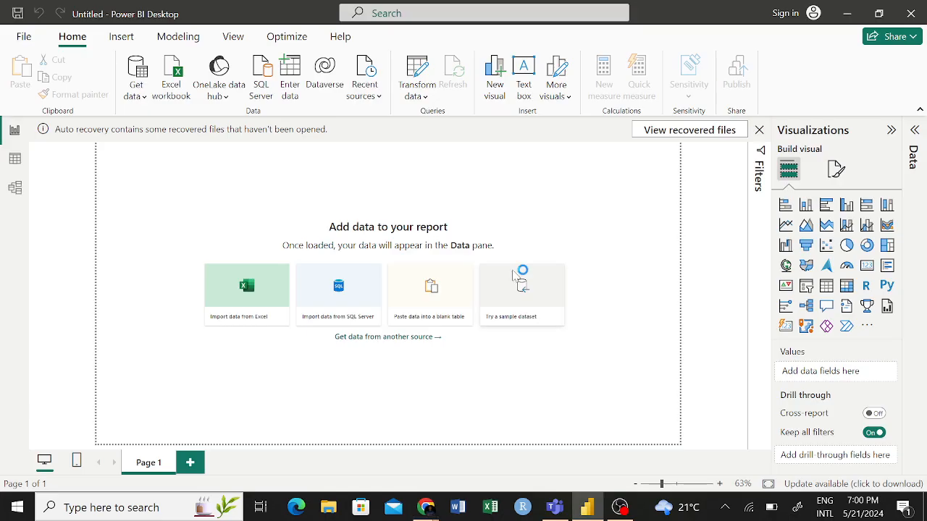
pyautogui.click(438, 267)
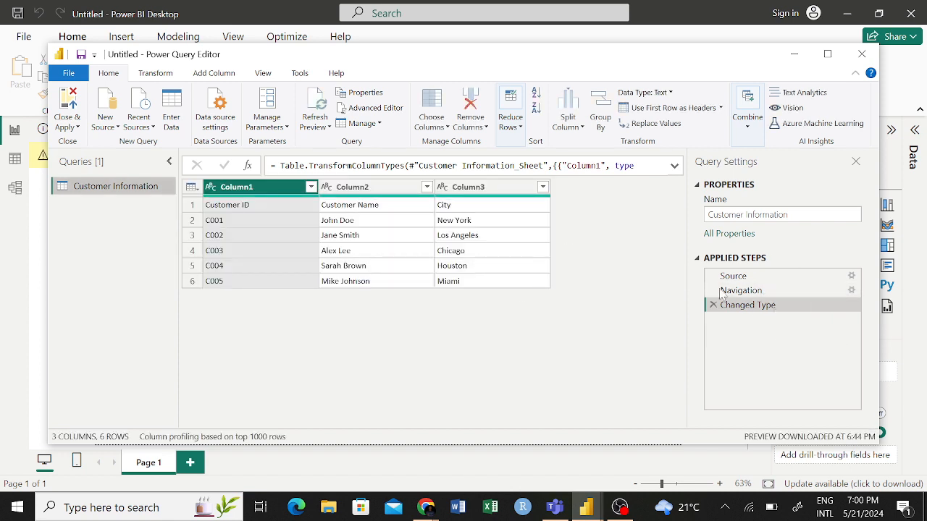
# - Promote the first row of the Customer Information query to column headers
pyautogui.click(194, 189)
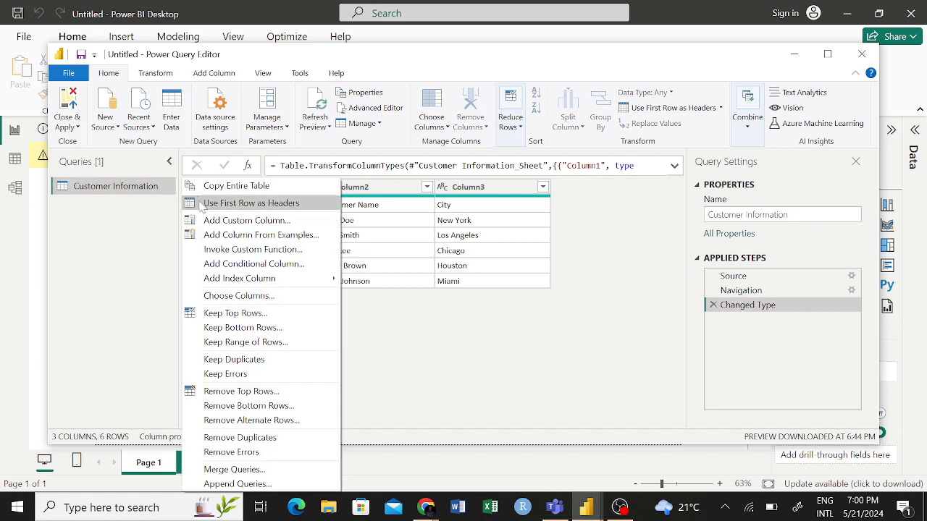
pyautogui.click(236, 204)
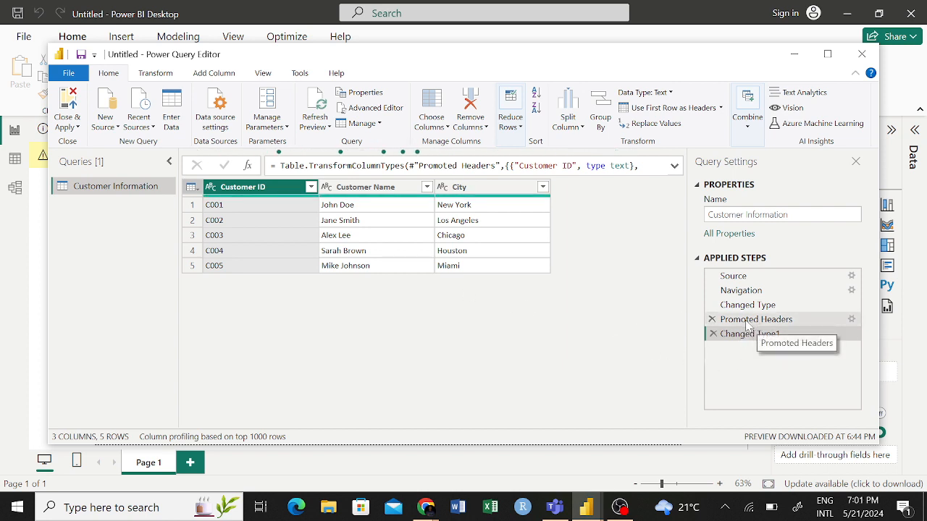
pyautogui.click(195, 189)
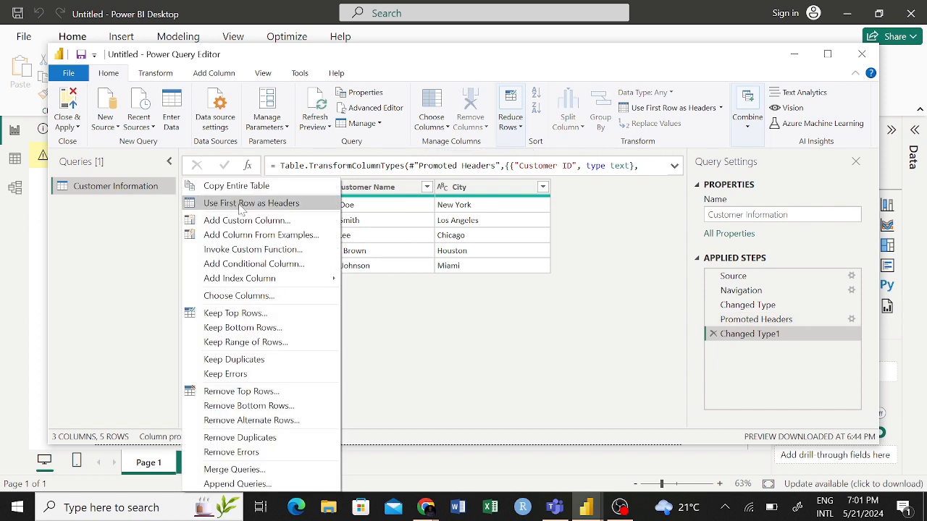
pyautogui.click(533, 323)
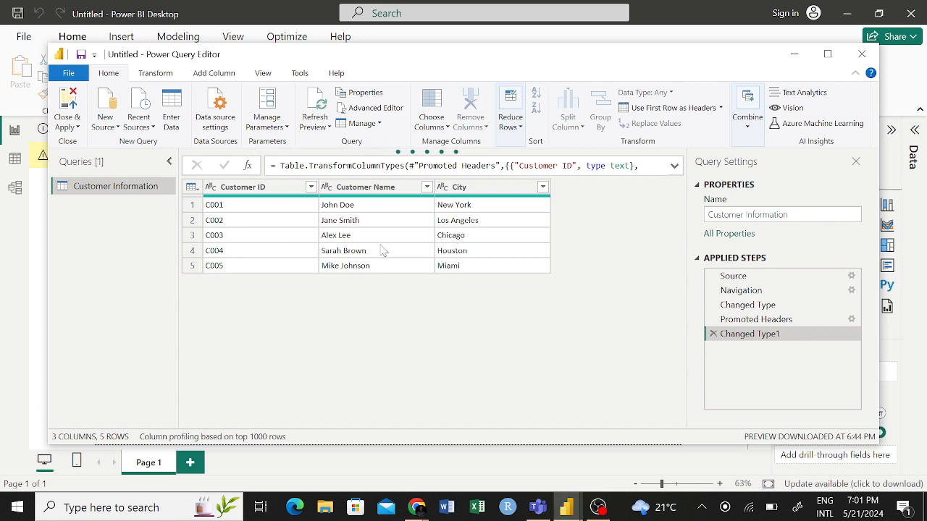
# - Close Power Query and apply the Customer Information query changes to the report
pyautogui.click(711, 215)
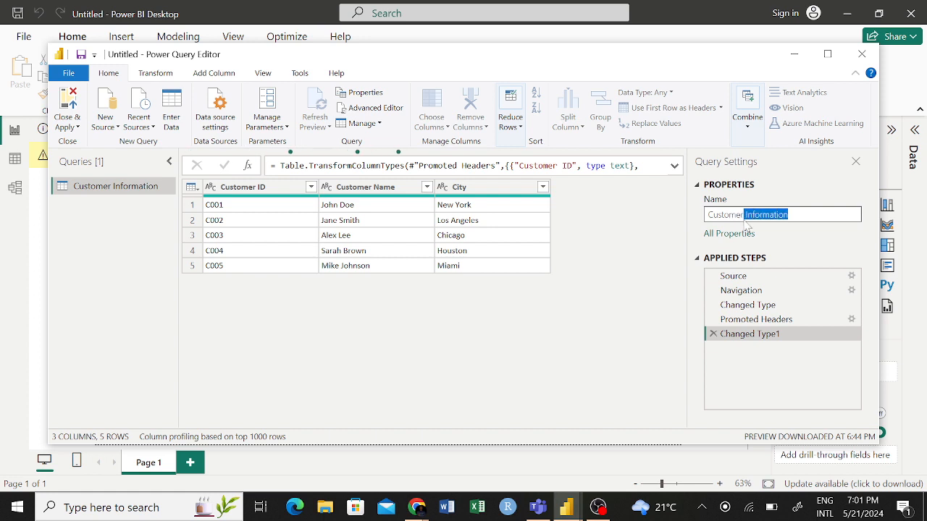
pyautogui.click(76, 126)
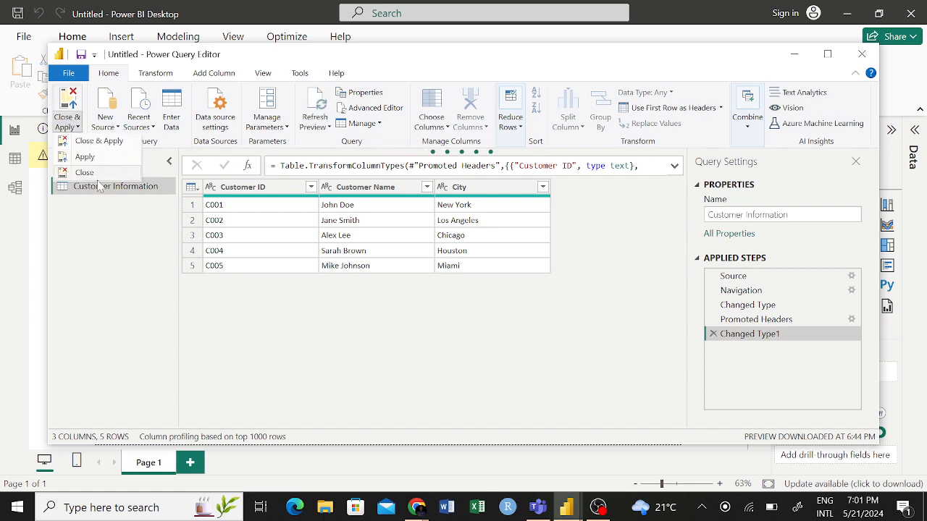
pyautogui.click(110, 144)
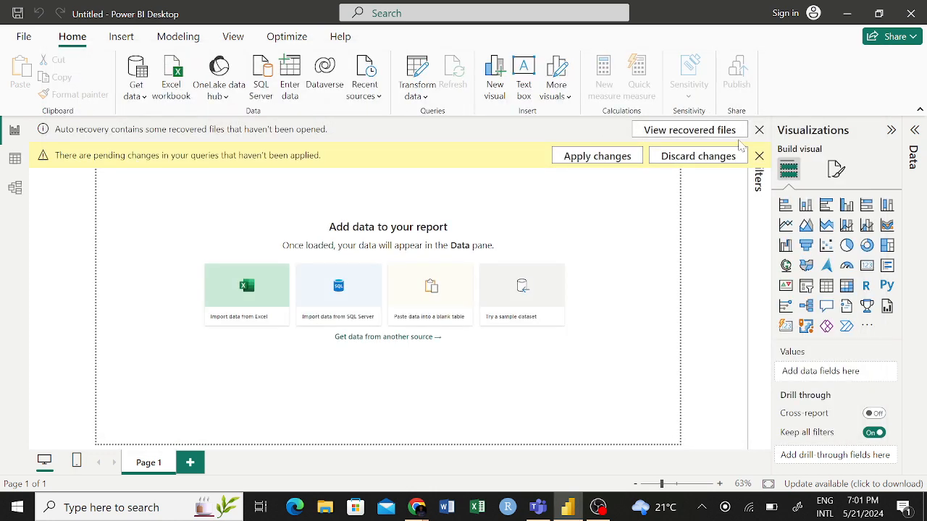
# - Dismiss the auto recovery notice and choose to remove the recovered files
pyautogui.click(761, 129)
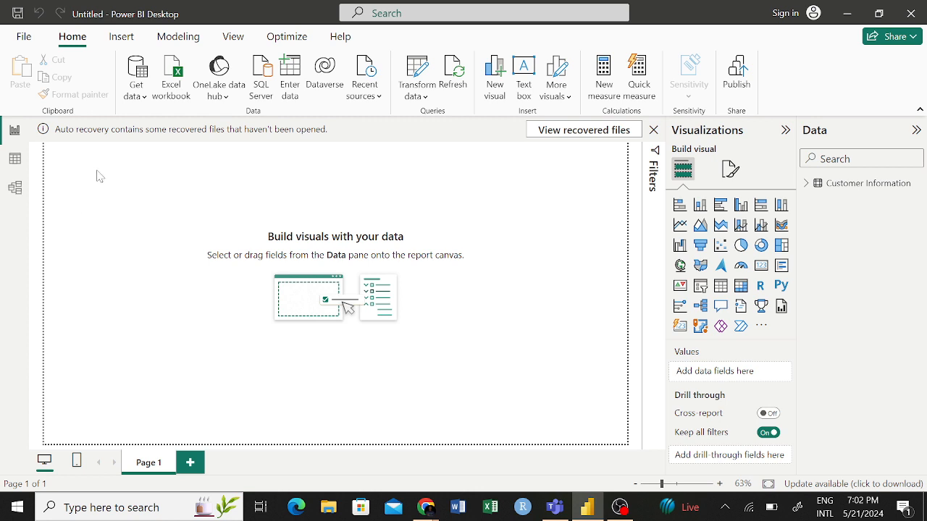
pyautogui.click(654, 131)
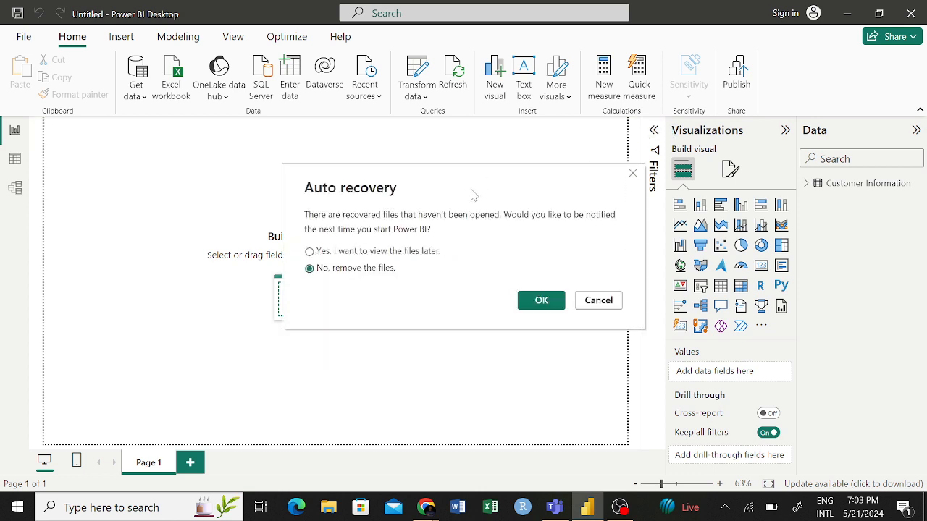
pyautogui.click(543, 301)
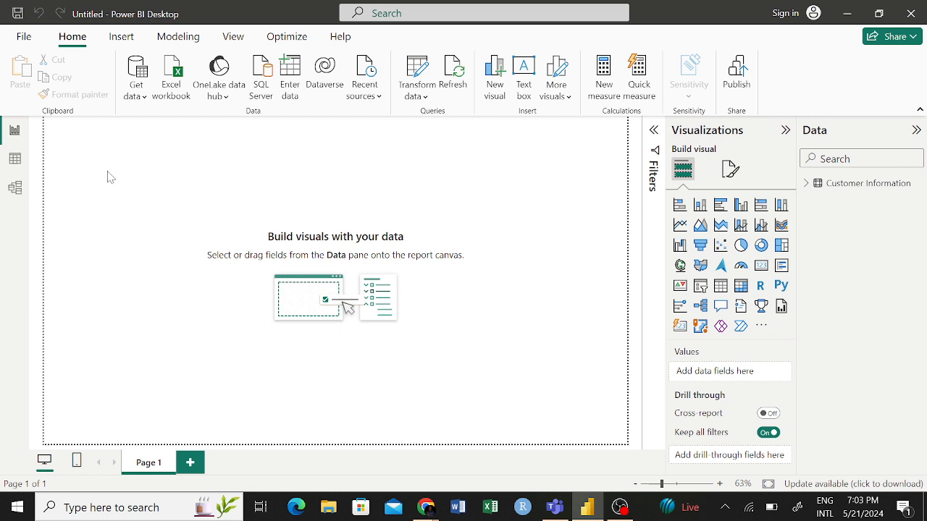
# - Import the Product Information sheet from the Product Information Excel workbook and open it for transformation in Power Query
pyautogui.click(174, 80)
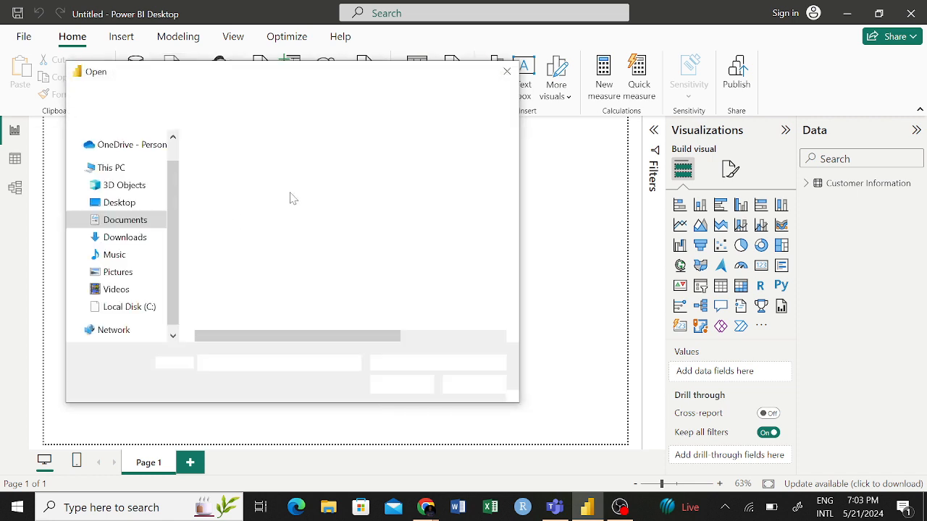
pyautogui.click(261, 179)
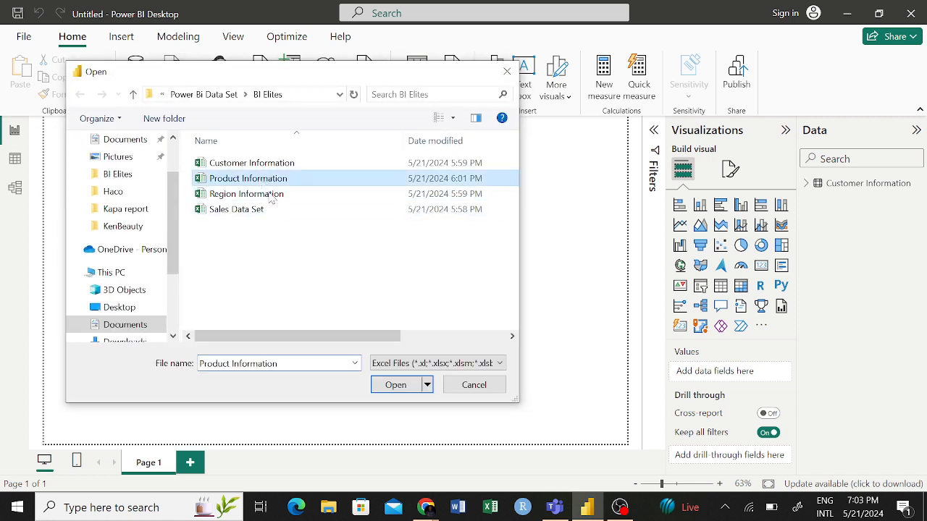
pyautogui.click(397, 384)
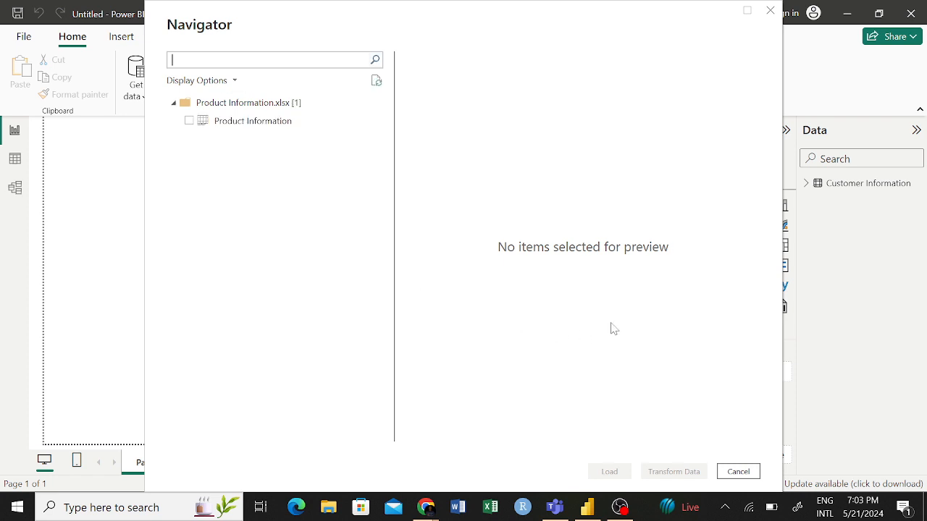
pyautogui.click(188, 120)
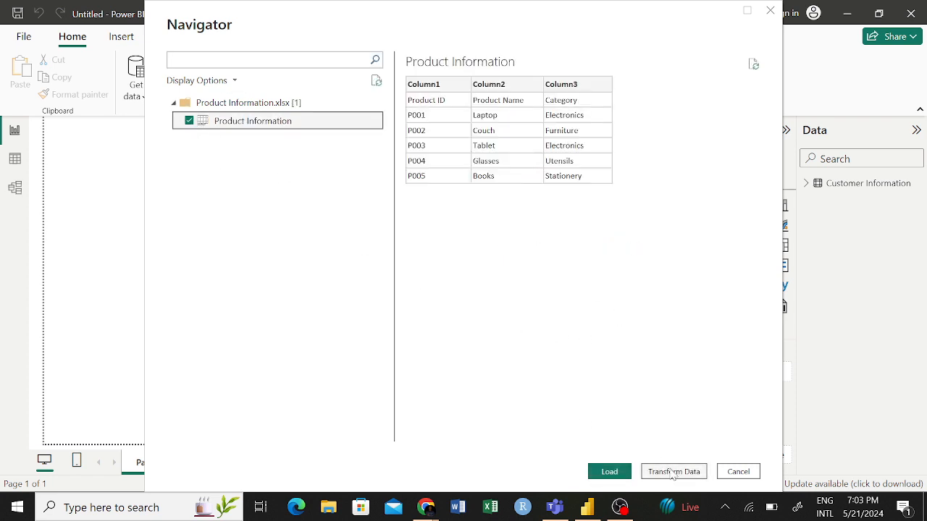
pyautogui.hotkey('alt', 'Tab')
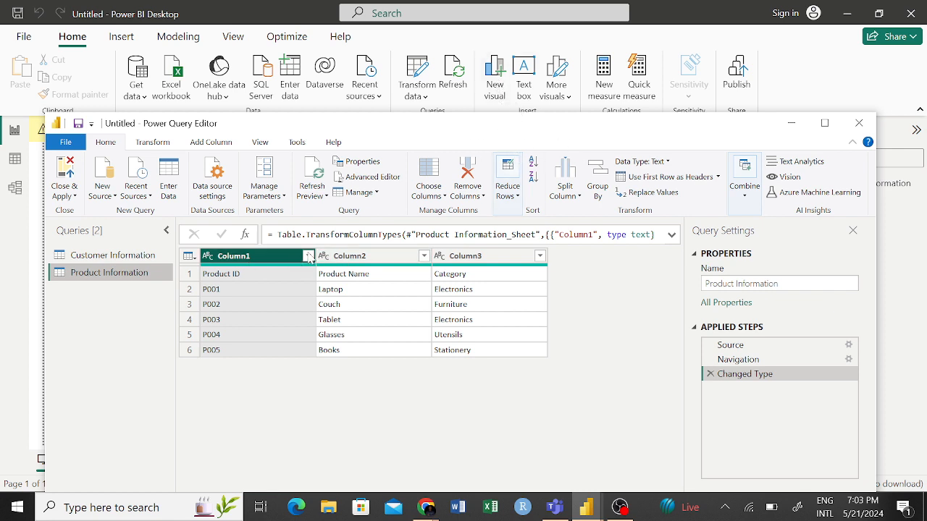
# - Promote the first row of the Product Information query to column headers and apply the changes to the report
pyautogui.click(190, 256)
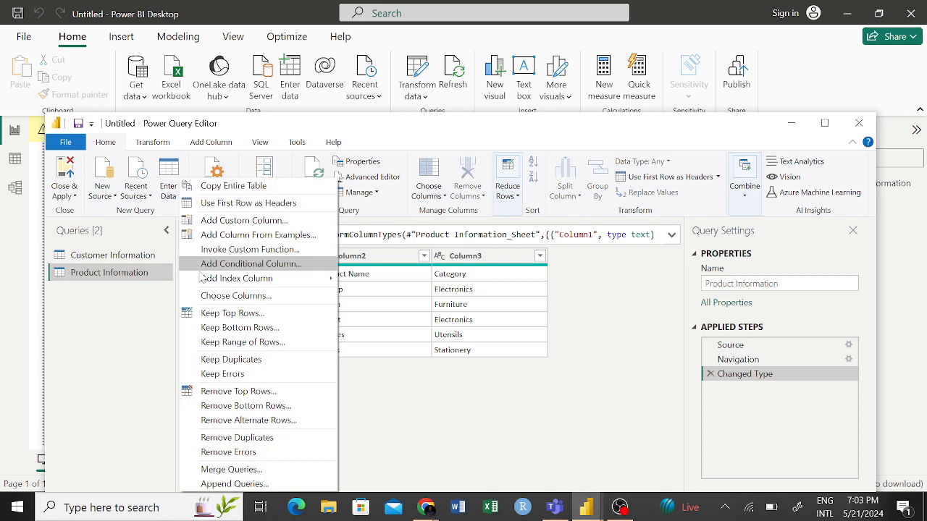
pyautogui.click(249, 204)
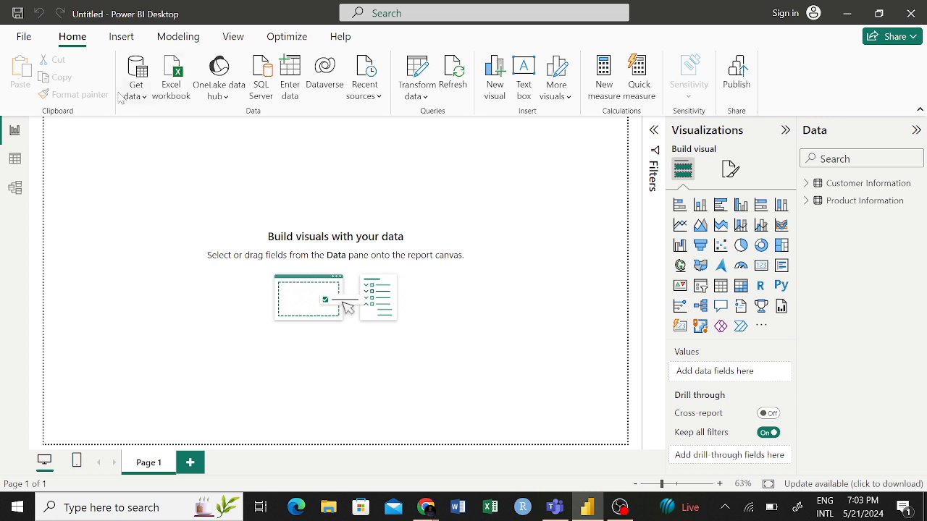
# - Import the Region Information sheet from the Region Information Excel workbook and bring it up for transformation in Power Query
pyautogui.click(174, 76)
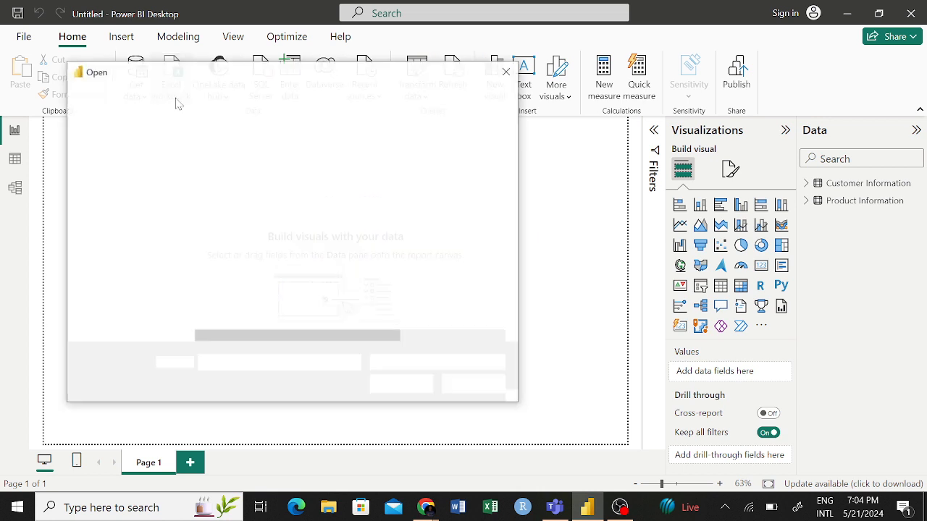
pyautogui.click(246, 193)
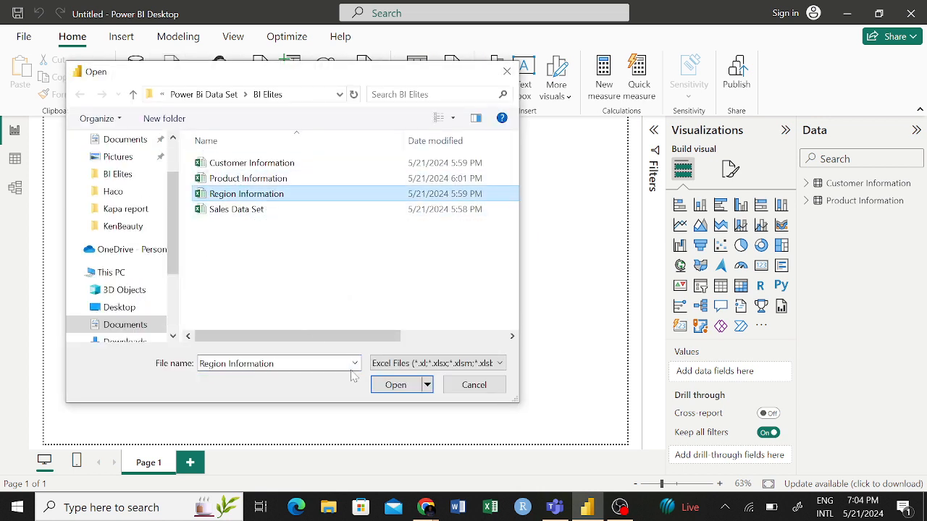
pyautogui.click(401, 387)
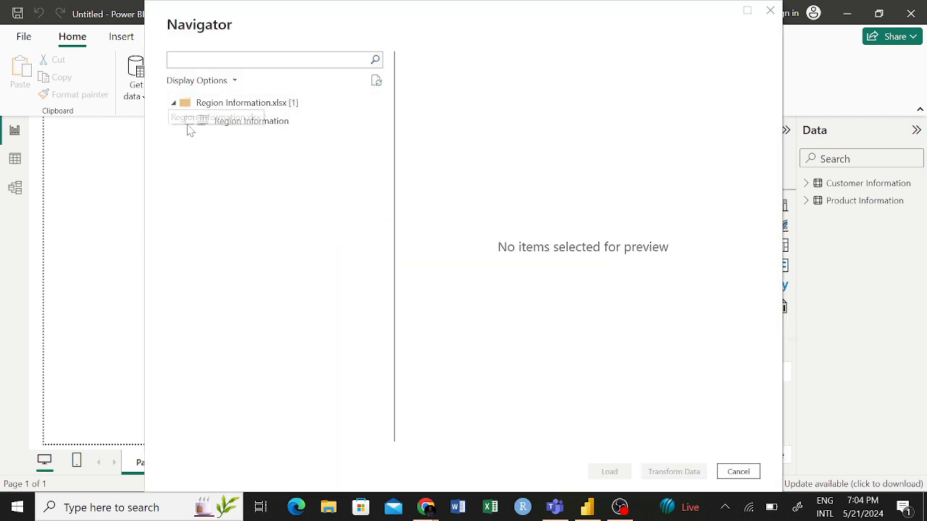
pyautogui.click(188, 123)
pyautogui.click(675, 471)
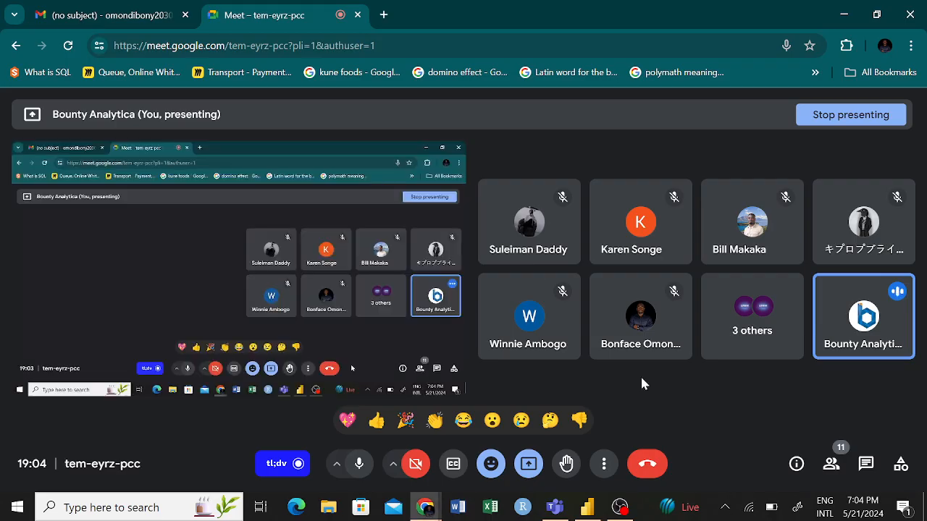
pyautogui.click(587, 507)
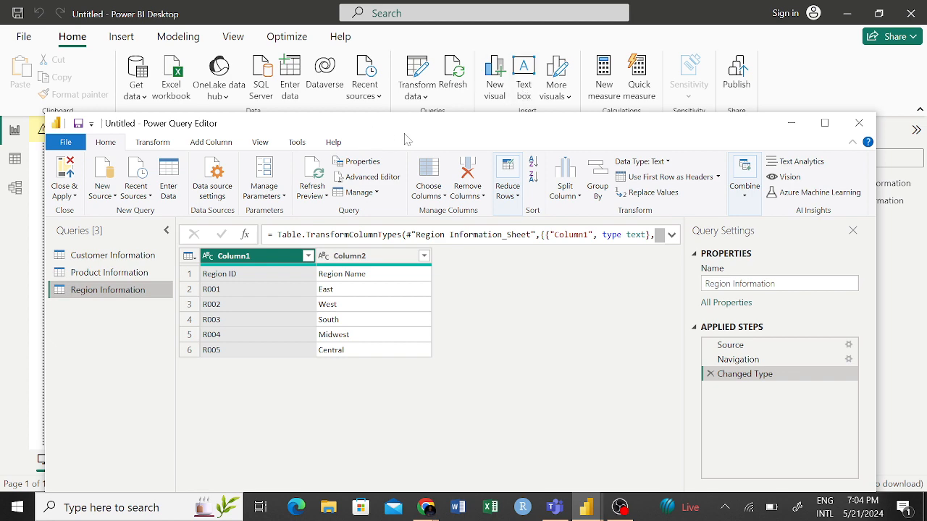
pyautogui.moveTo(392, 133); pyautogui.dragTo(386, 82)
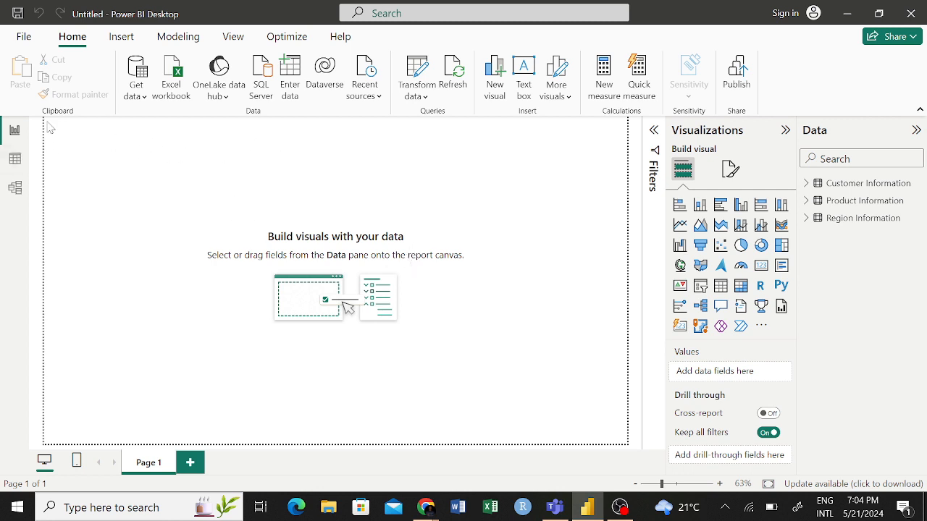
# - Import the Sales Data sheet from the Sales Data Set Excel workbook and bring it up for transformation in Power Query
pyautogui.click(145, 88)
pyautogui.click(183, 170)
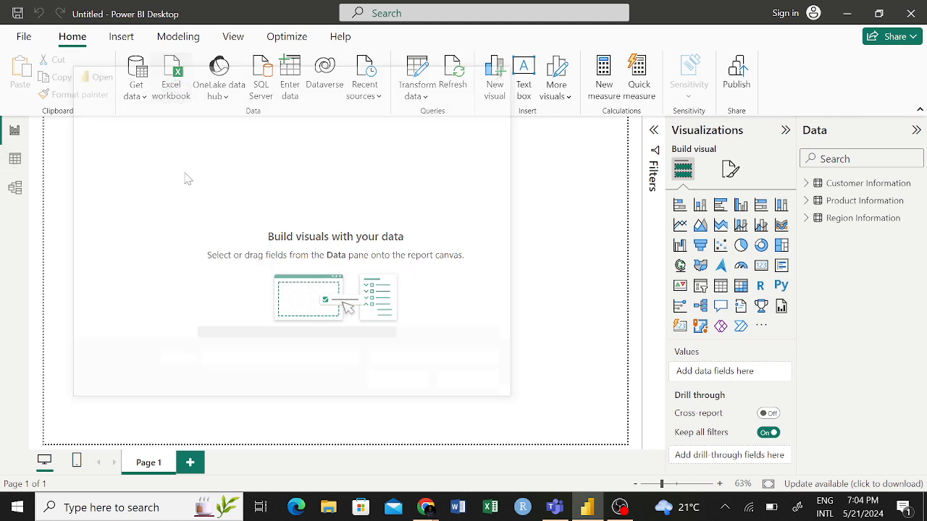
pyautogui.click(262, 212)
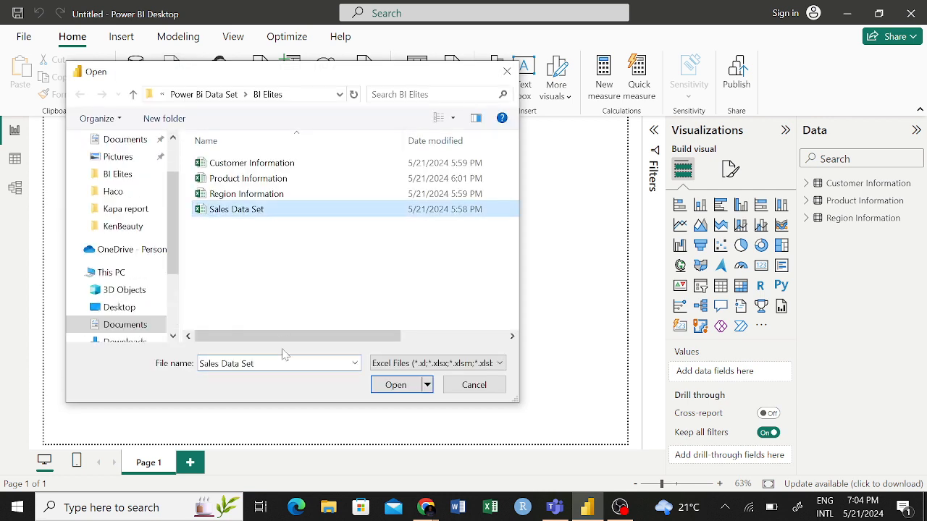
pyautogui.click(395, 386)
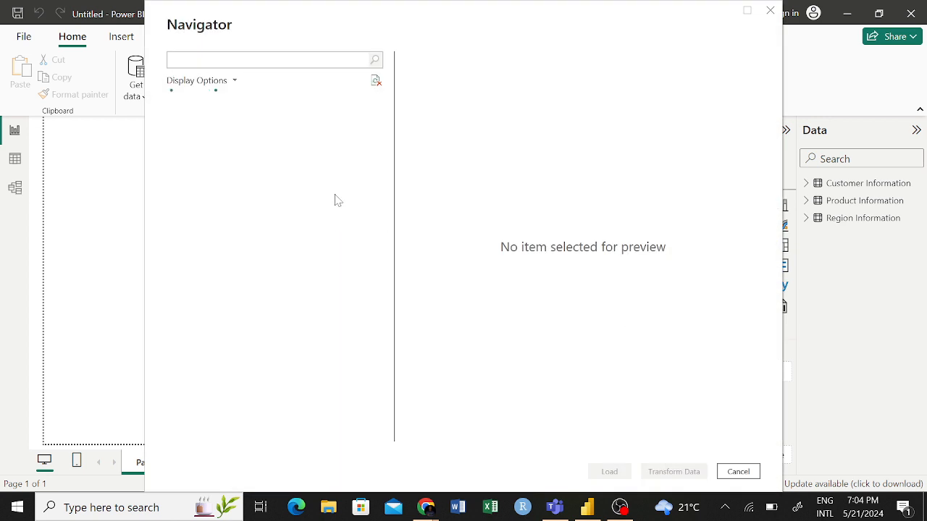
pyautogui.click(189, 121)
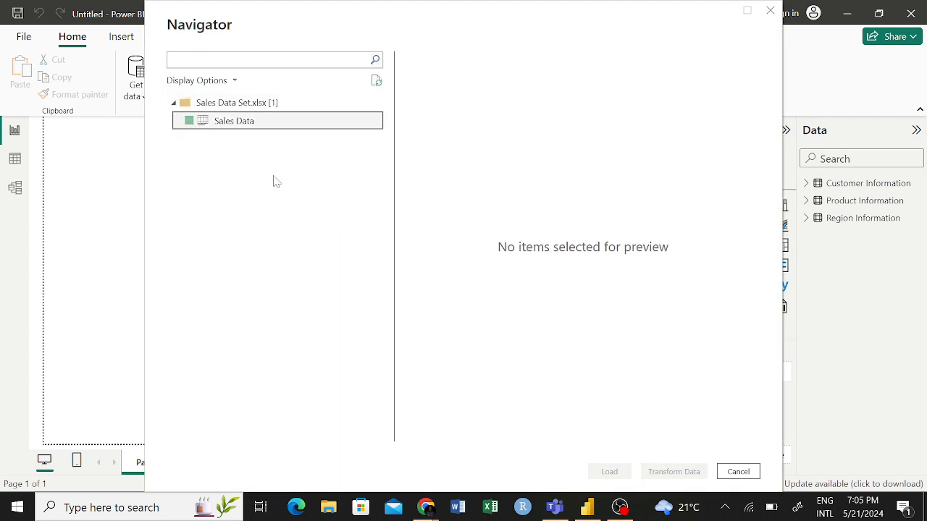
pyautogui.hotkey('alt', 'Tab')
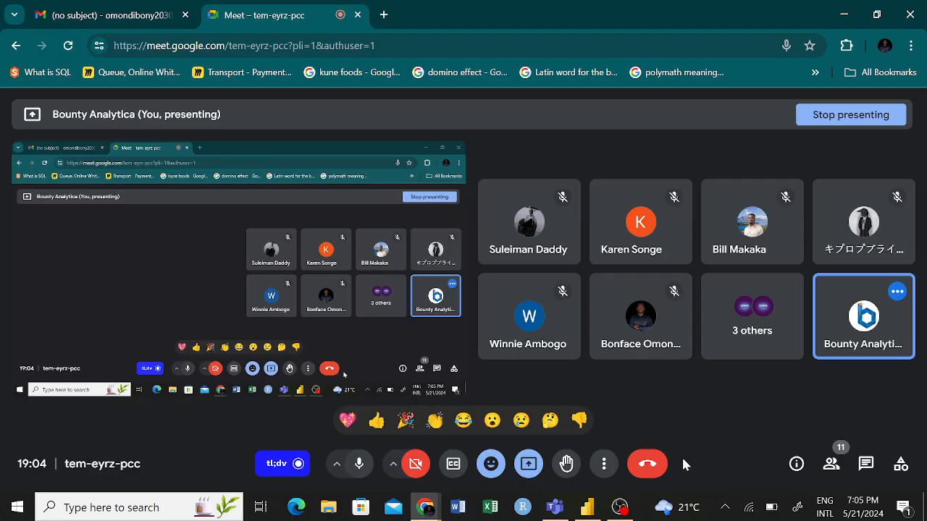
pyautogui.click(588, 506)
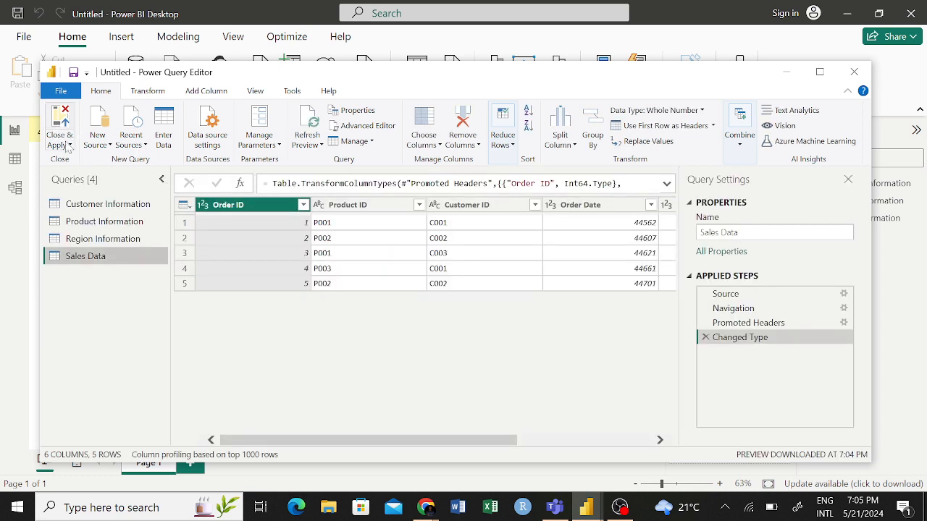
# - Apply the loaded queries to the report and check the field lists of the Customer, Product and Region Information tables
pyautogui.click(67, 148)
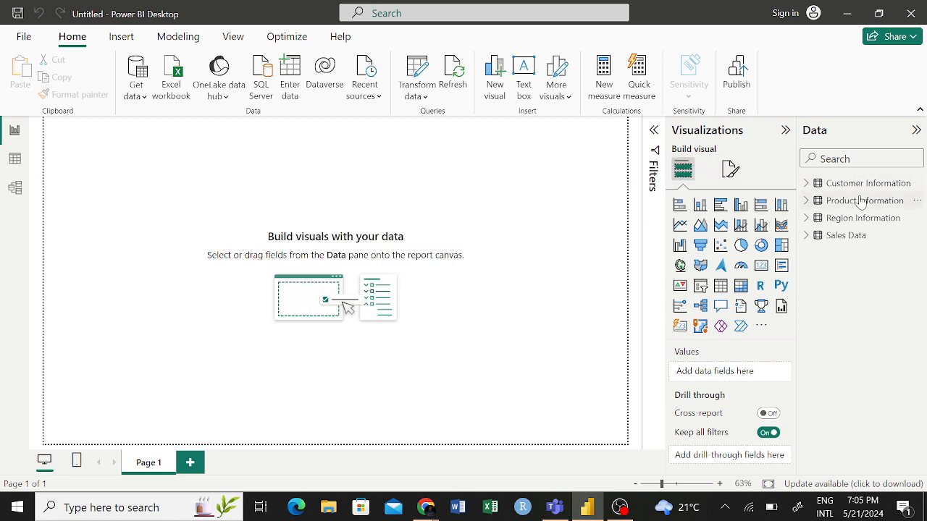
pyautogui.click(805, 184)
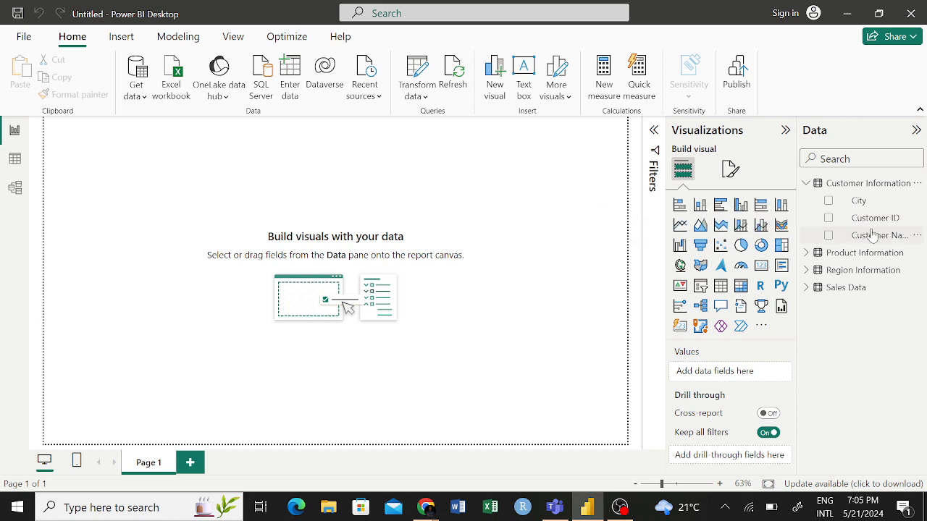
pyautogui.click(808, 185)
pyautogui.click(806, 201)
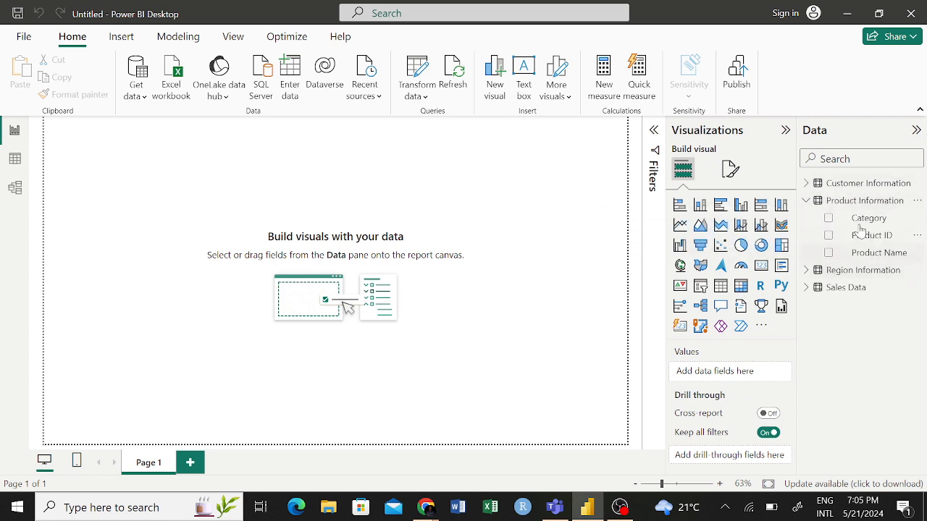
pyautogui.click(807, 201)
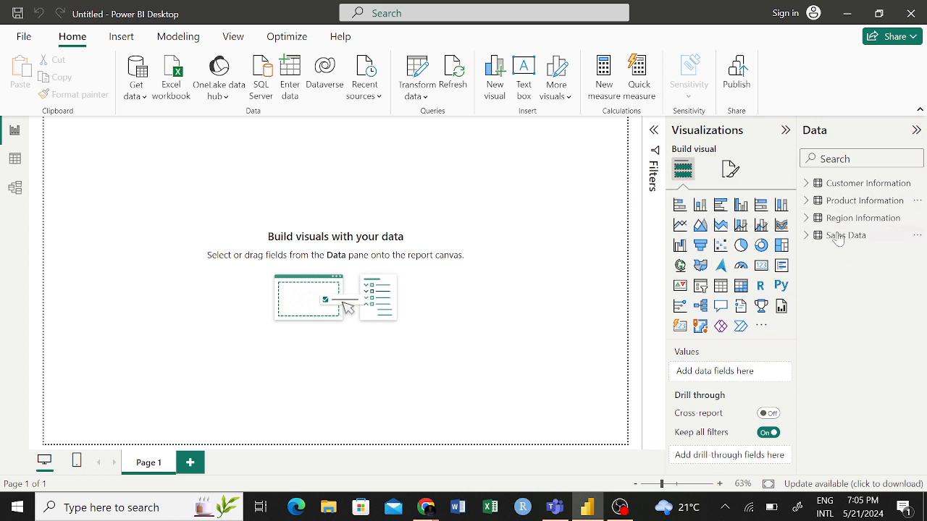
pyautogui.click(806, 218)
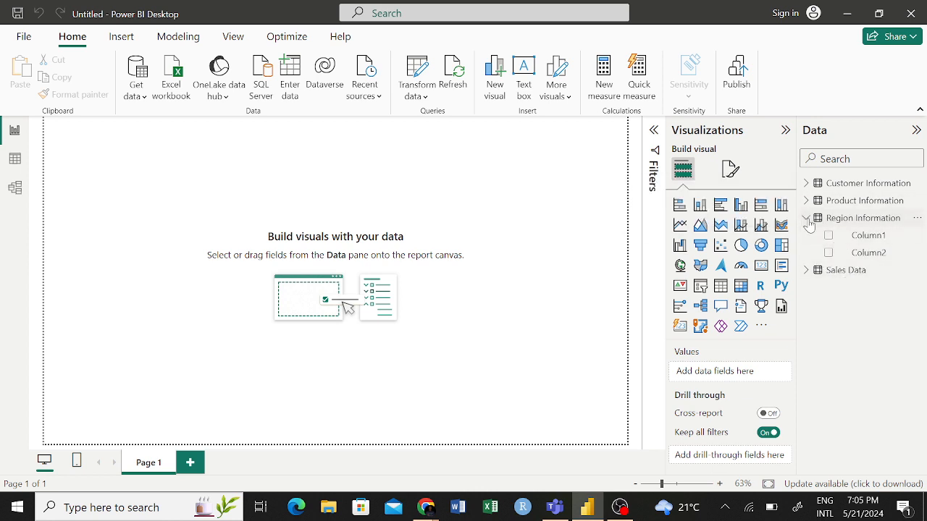
pyautogui.click(849, 224)
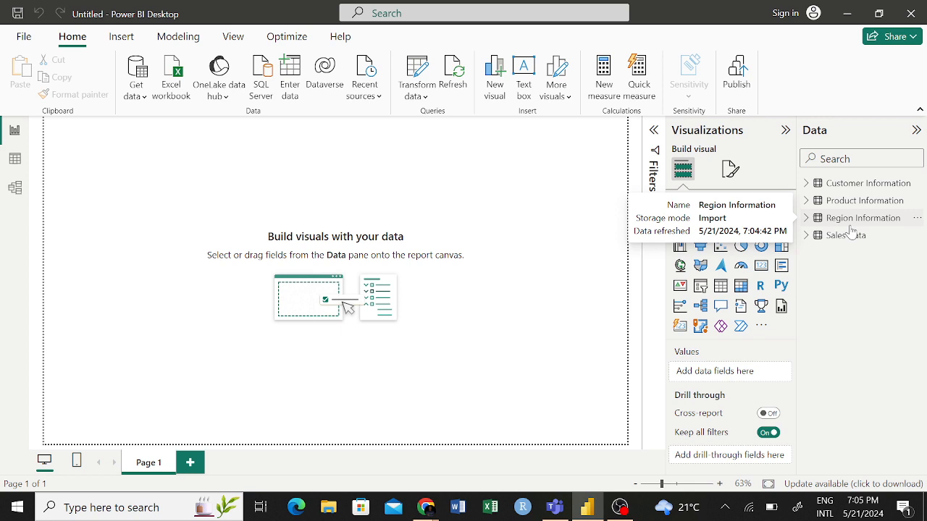
pyautogui.click(806, 218)
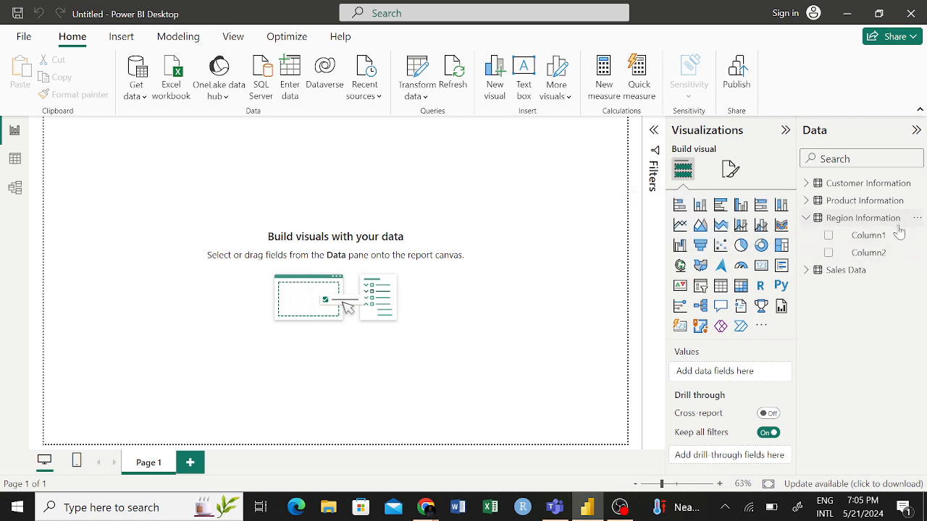
pyautogui.click(806, 220)
# - Reopen the Region Information query for editing, promote its first row to column headers, and apply the change to the report
pyautogui.click(919, 223)
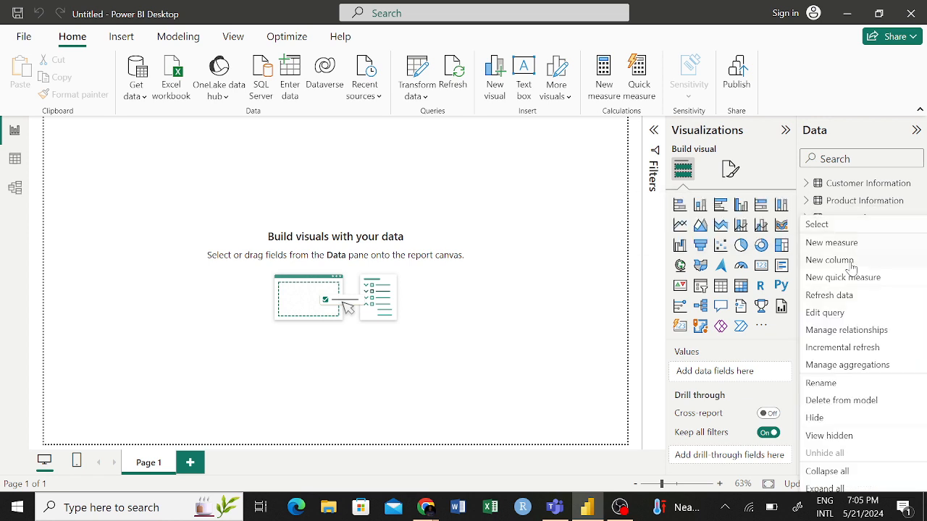
pyautogui.click(828, 313)
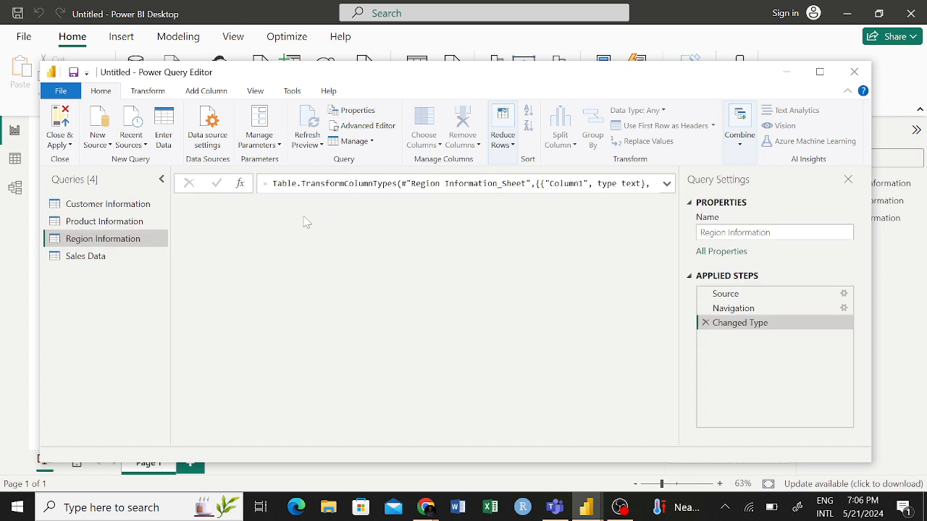
pyautogui.click(252, 208)
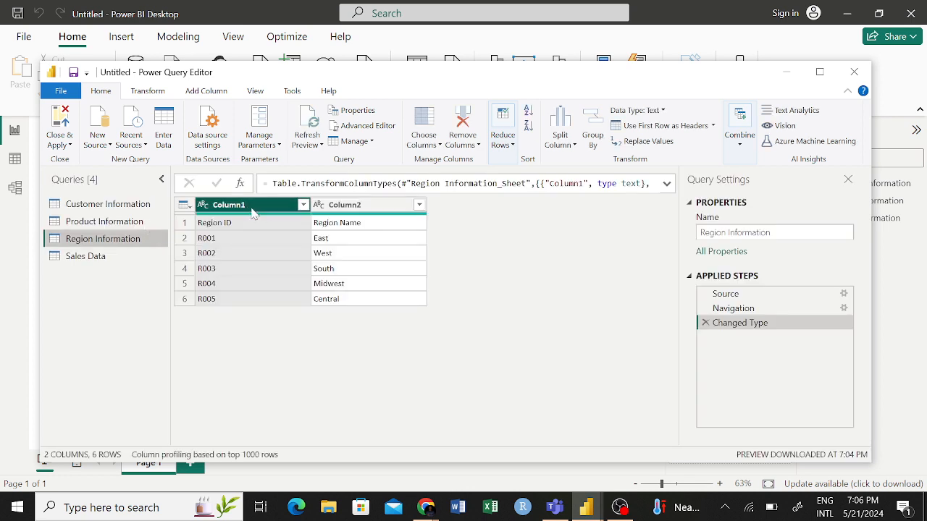
pyautogui.click(303, 205)
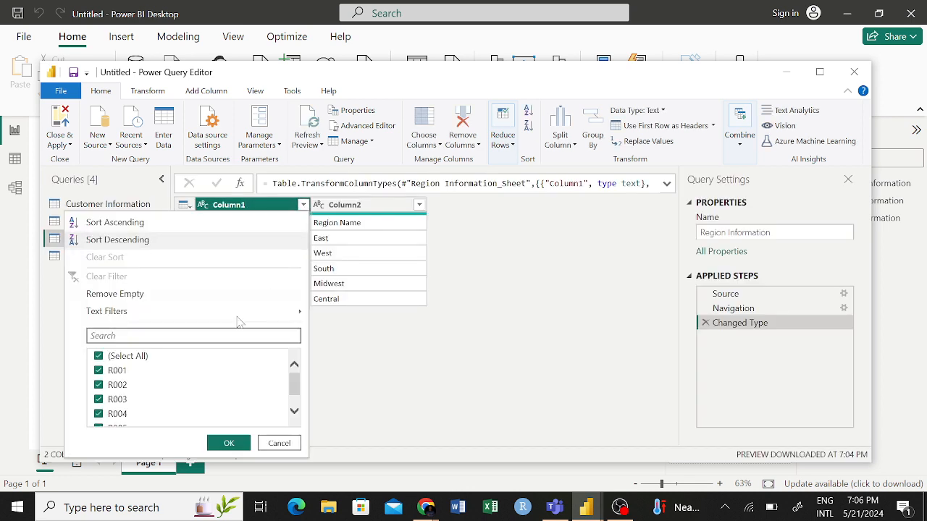
pyautogui.click(304, 205)
pyautogui.click(304, 205)
pyautogui.click(225, 208)
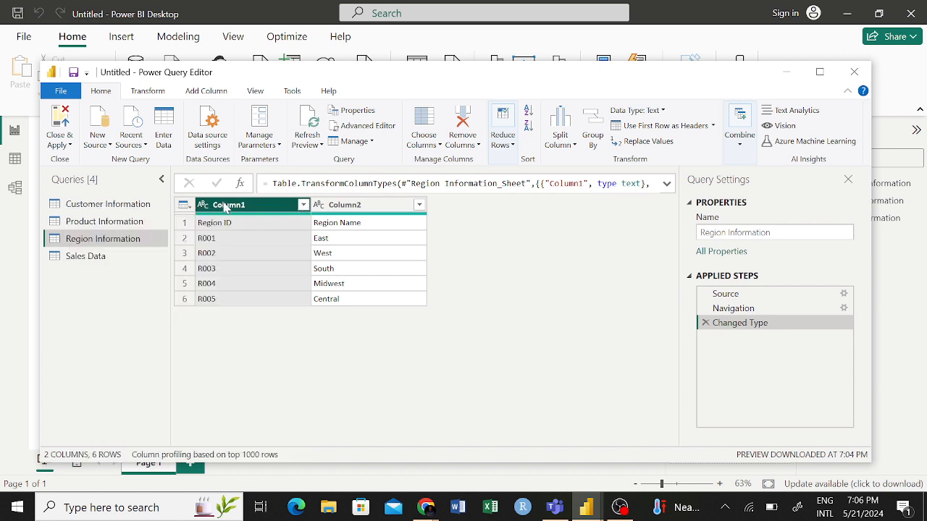
pyautogui.click(183, 205)
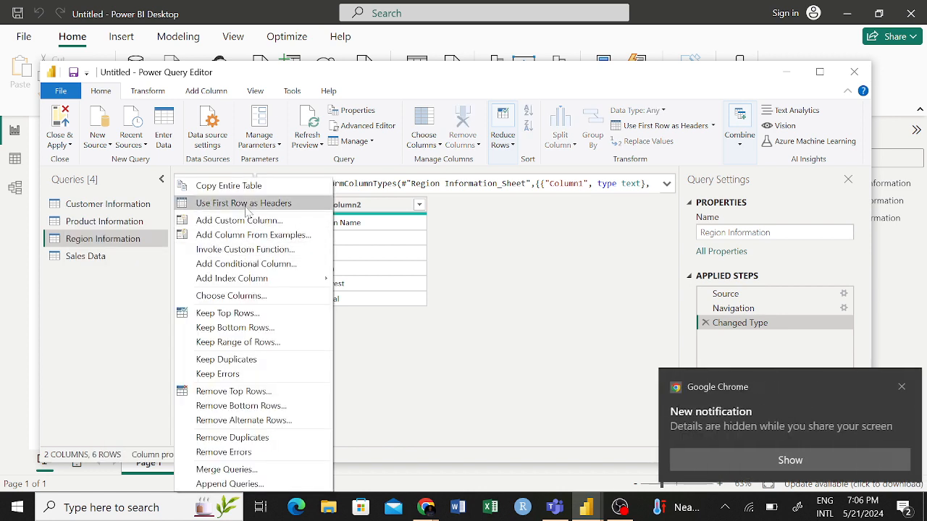
pyautogui.click(241, 204)
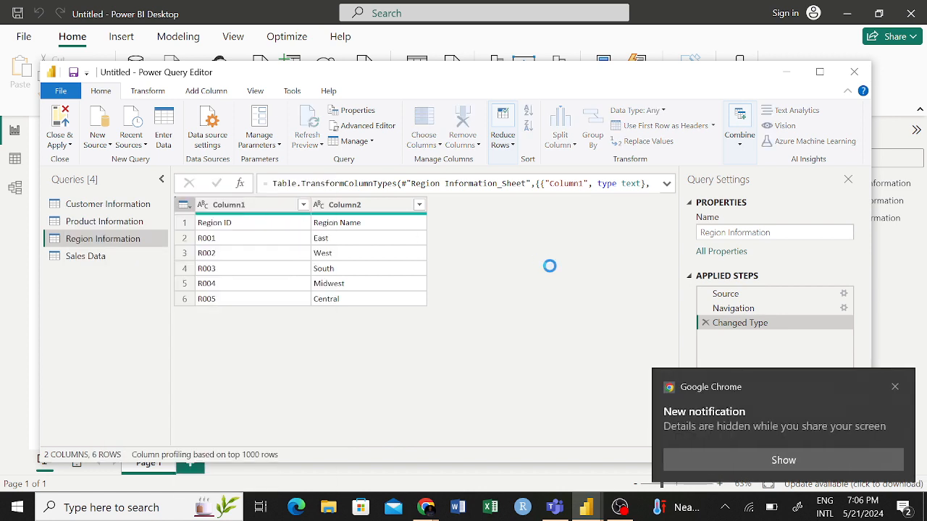
pyautogui.click(895, 387)
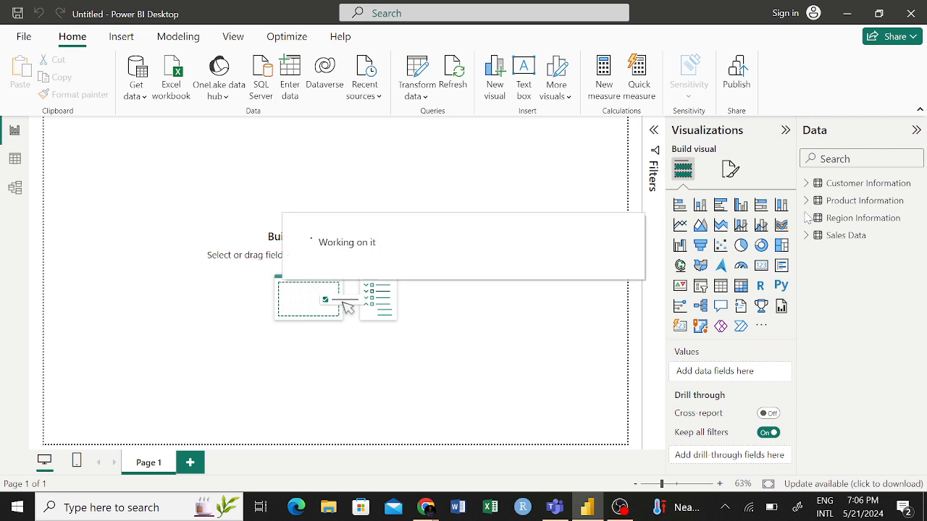
# - Review the Sales Data field list and inspect the rows of the Customer Information, Product Information and Sales Data tables
pyautogui.click(807, 236)
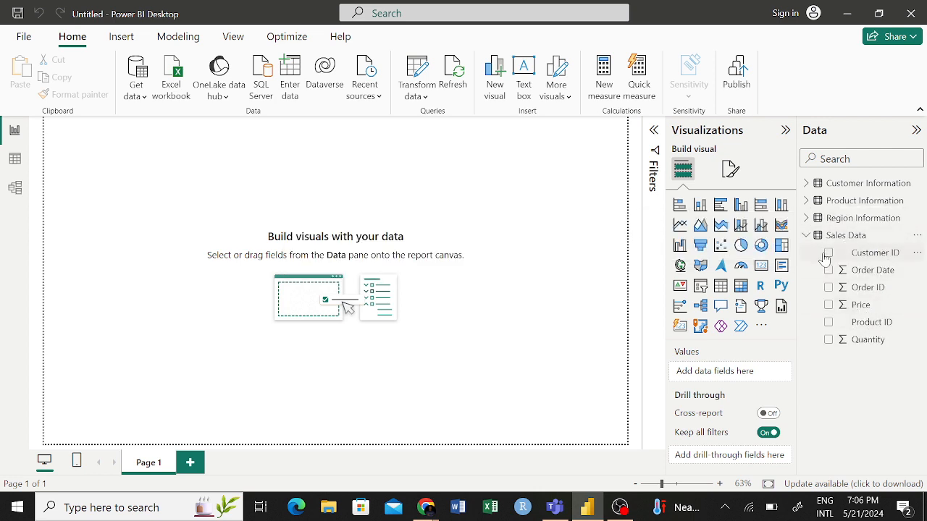
pyautogui.click(806, 236)
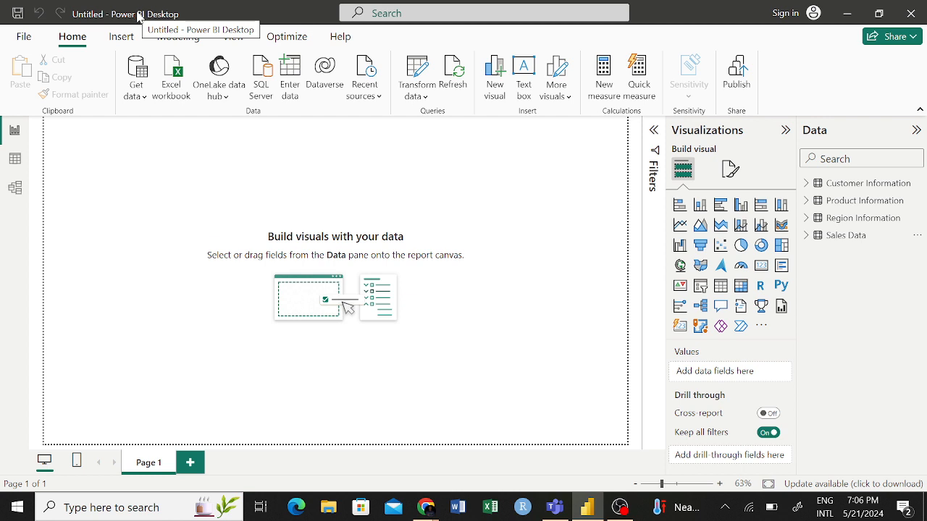
pyautogui.click(14, 160)
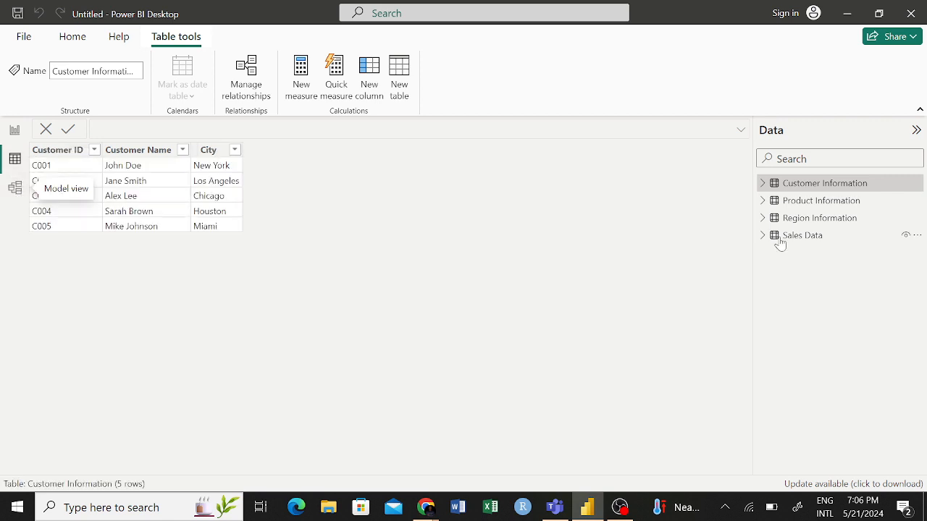
pyautogui.click(819, 206)
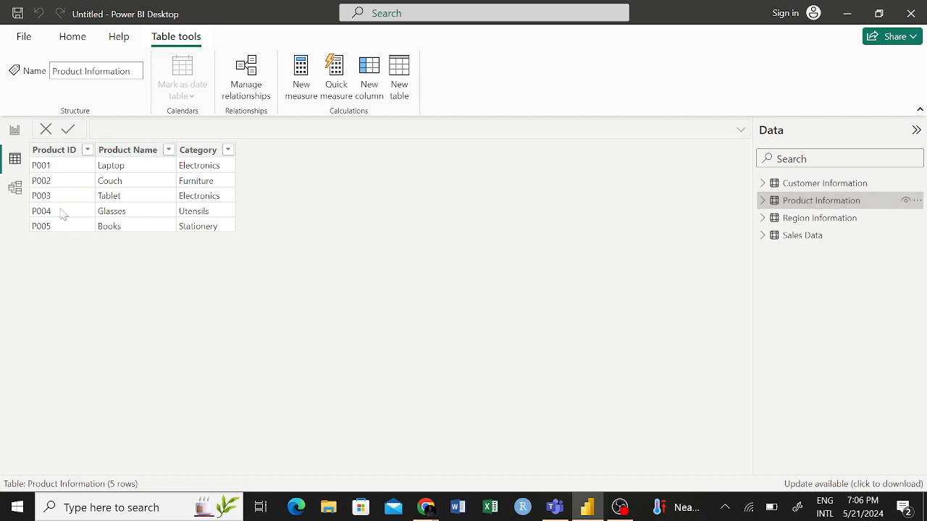
pyautogui.click(799, 239)
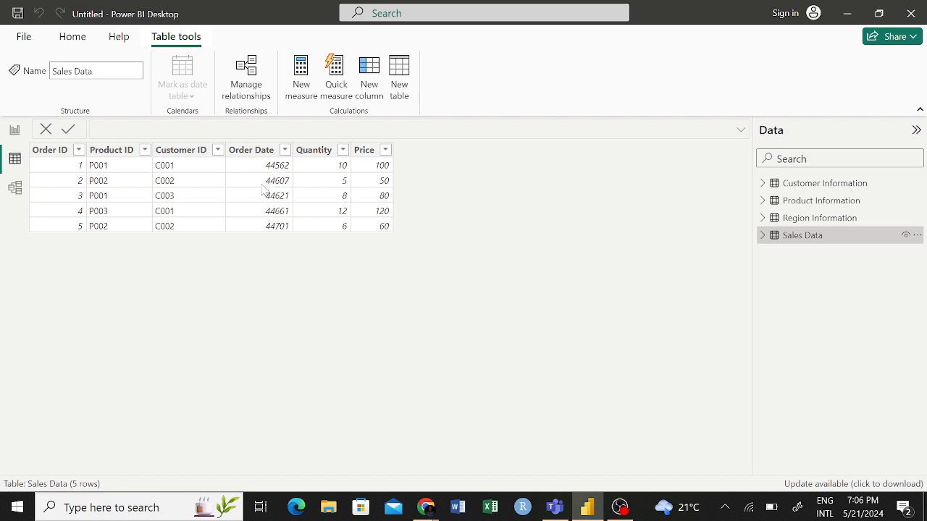
# - Open the model view and collapse the Data pane to give the relationship diagram more room
pyautogui.click(15, 190)
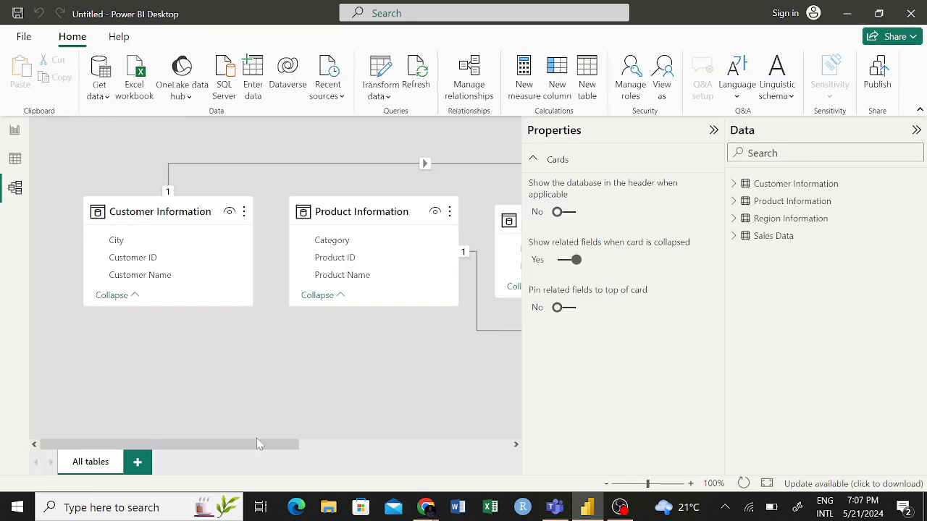
pyautogui.moveTo(240, 444); pyautogui.dragTo(209, 453)
pyautogui.moveTo(234, 452); pyautogui.dragTo(348, 449)
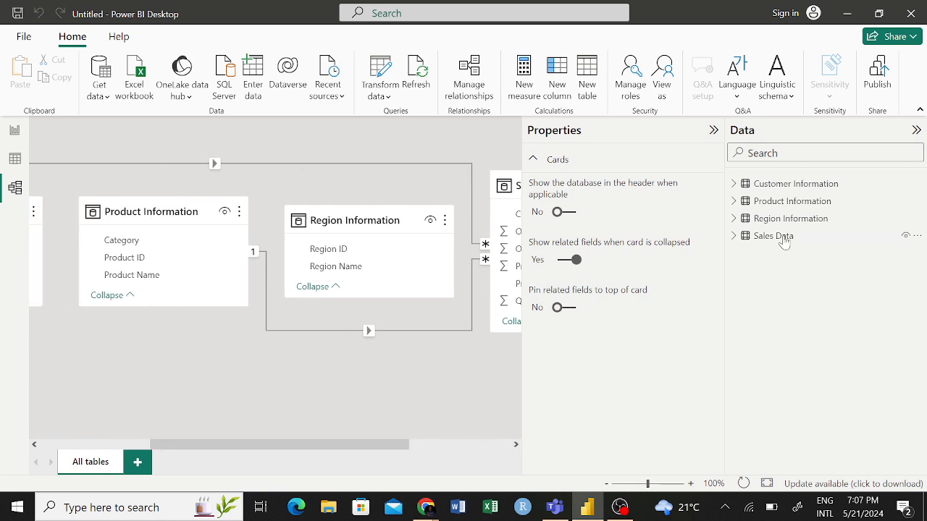
pyautogui.click(713, 130)
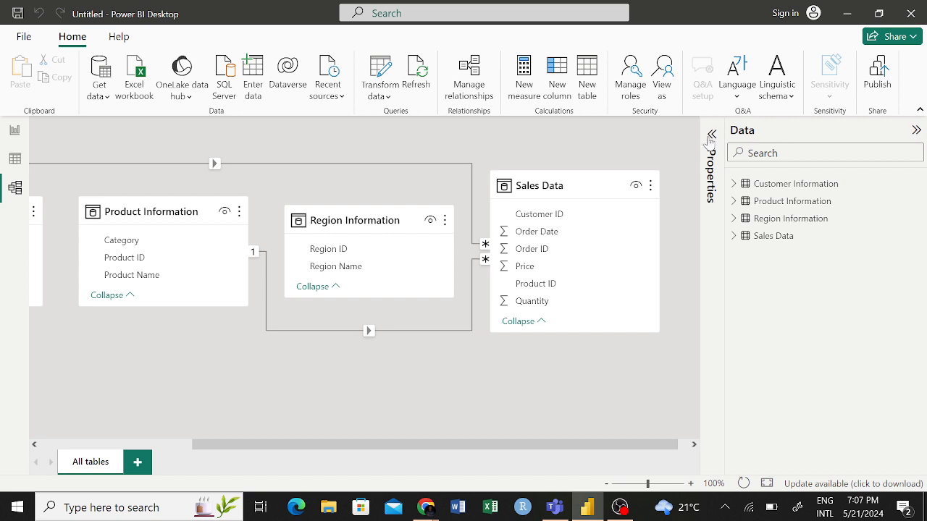
pyautogui.click(709, 143)
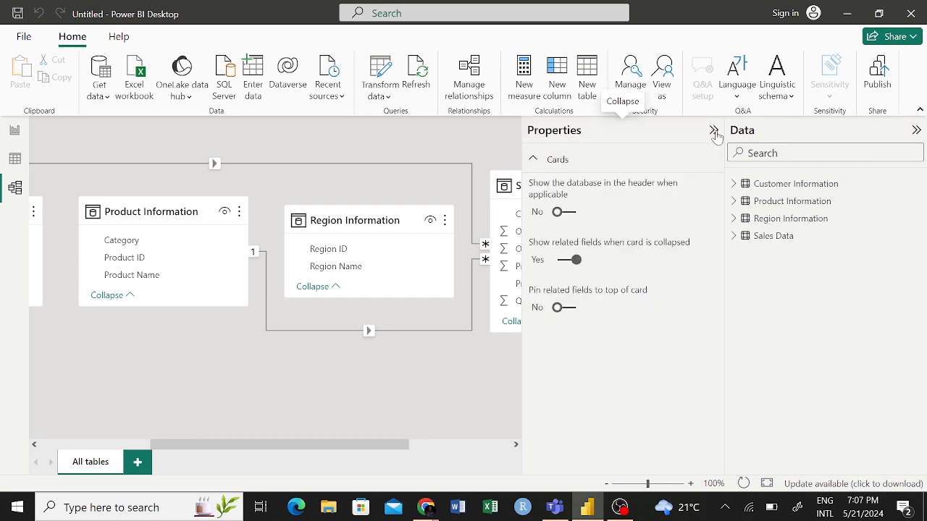
pyautogui.click(917, 130)
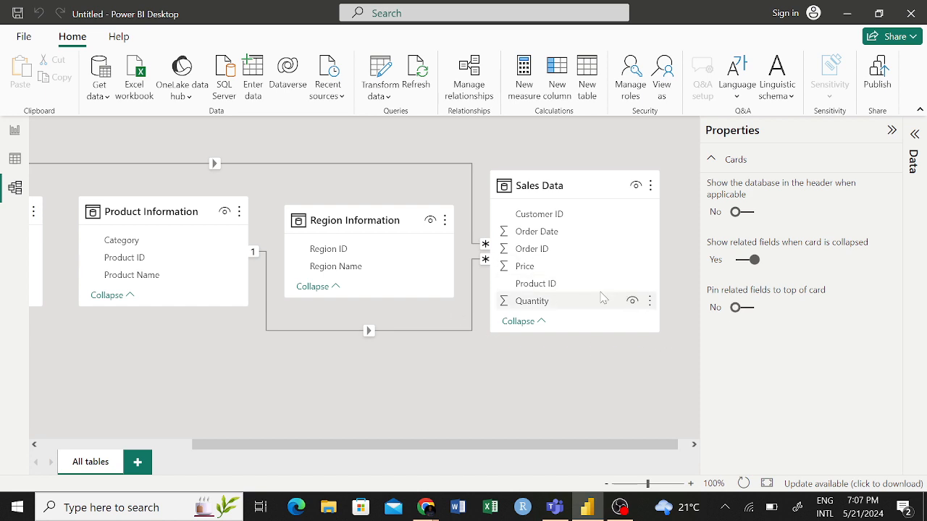
# - Examine the relationships linking the Customer Information and Product Information tables to Sales Data across the model diagram
pyautogui.hscroll(-3, 407, 296)
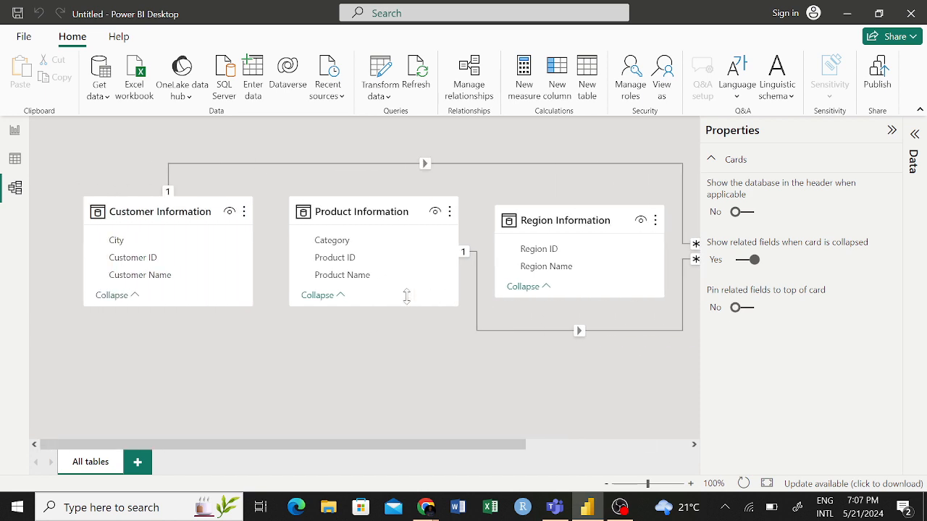
pyautogui.hscroll(-1, 408, 302)
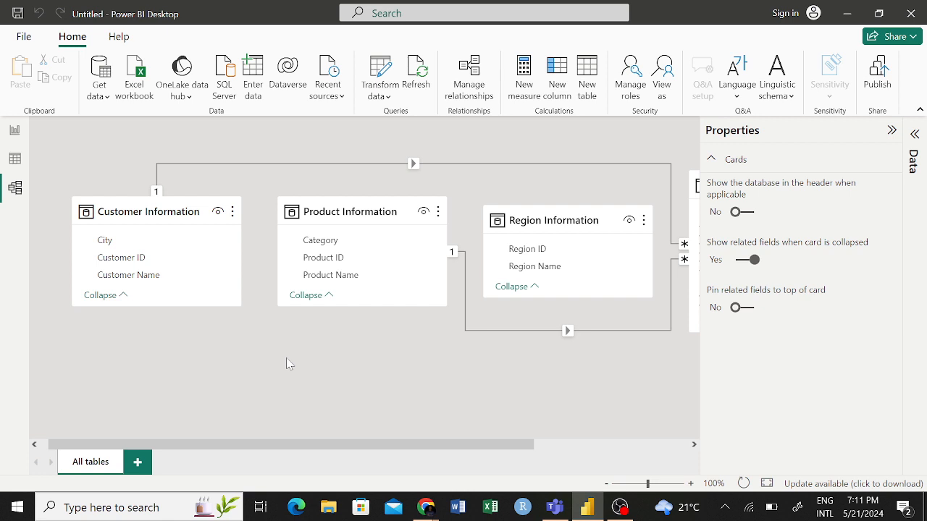
pyautogui.hscroll(3, 286, 359)
pyautogui.hscroll(1, 288, 362)
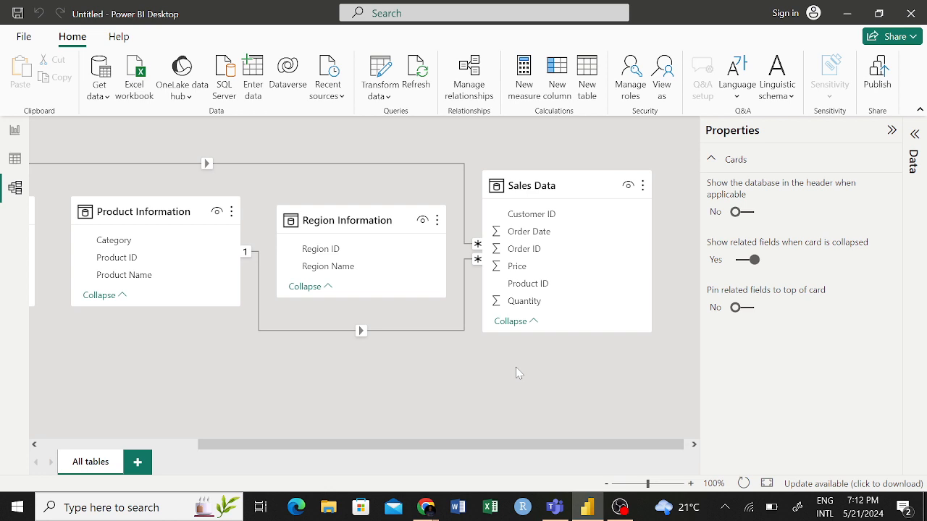
pyautogui.hscroll(-3, 518, 373)
pyautogui.hscroll(3, 518, 373)
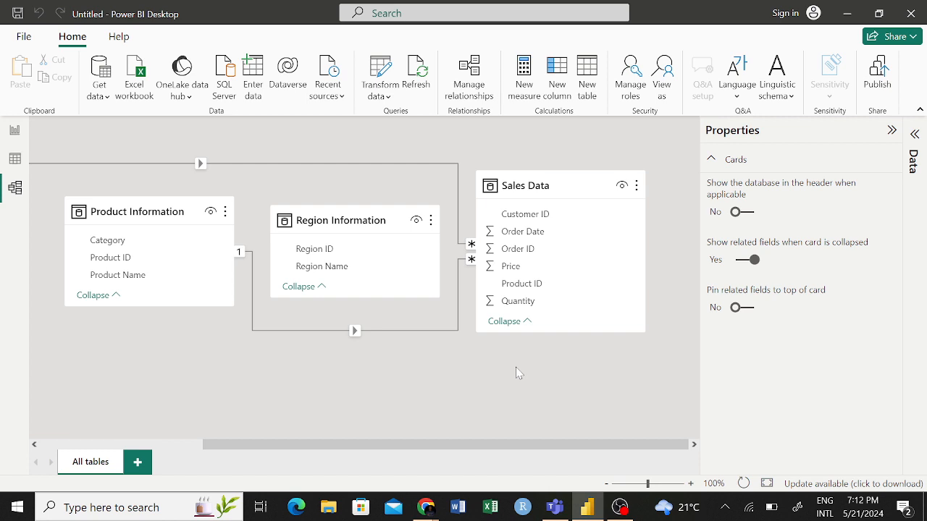
pyautogui.hscroll(-3, 516, 368)
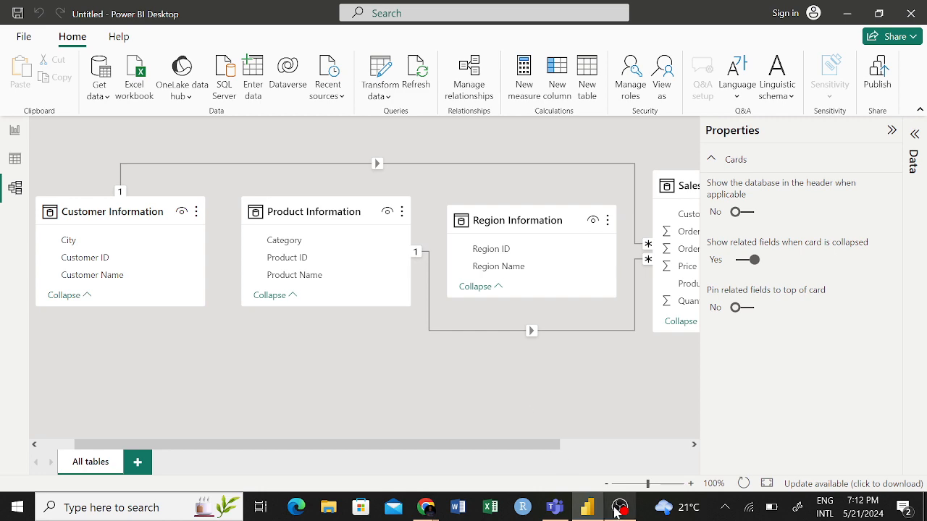
pyautogui.click(619, 508)
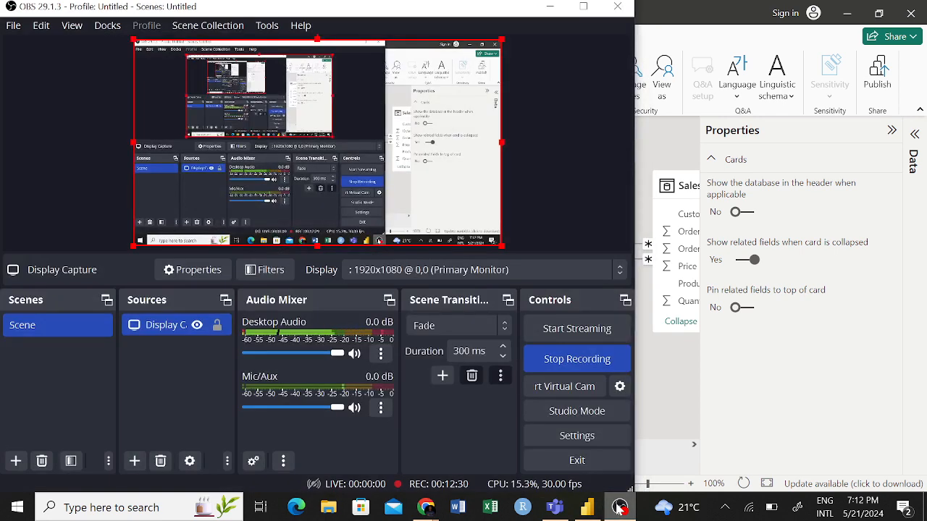
pyautogui.click(551, 7)
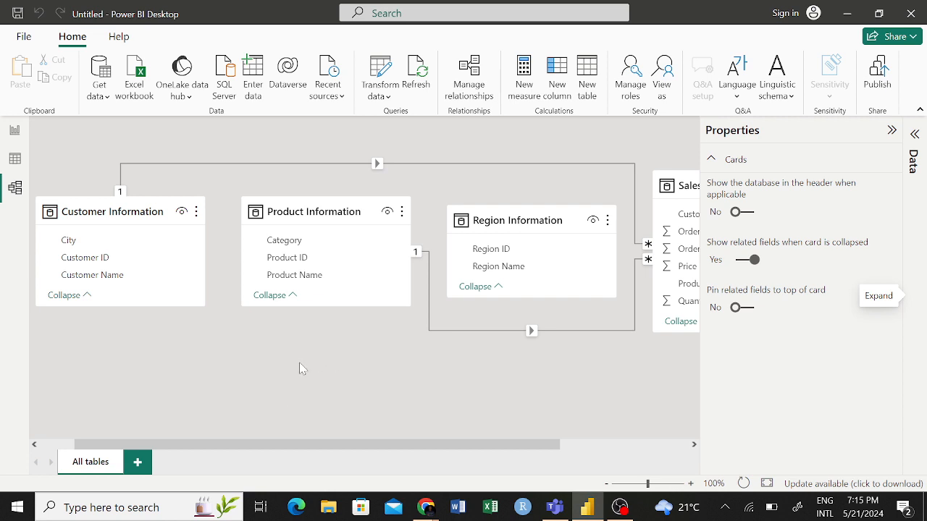
pyautogui.hscroll(3, 299, 364)
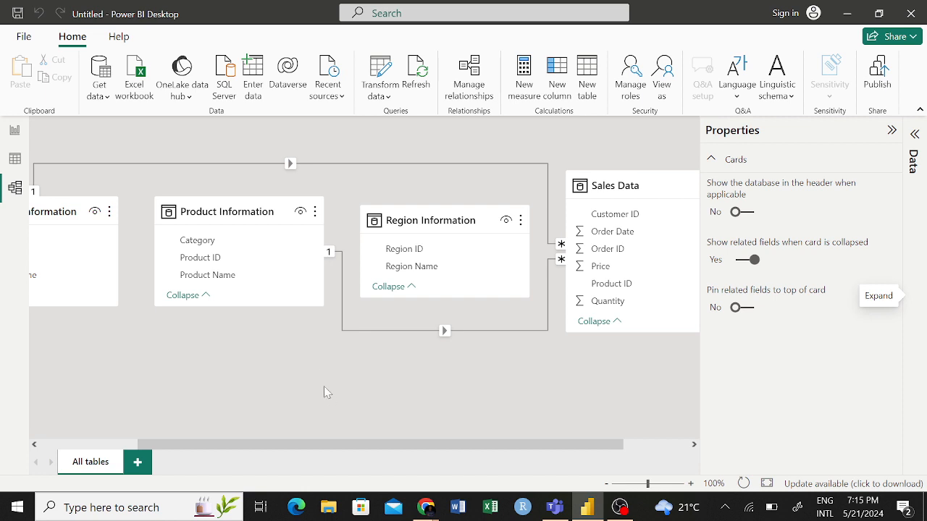
pyautogui.hscroll(-1, 322, 379)
pyautogui.hscroll(1, 321, 380)
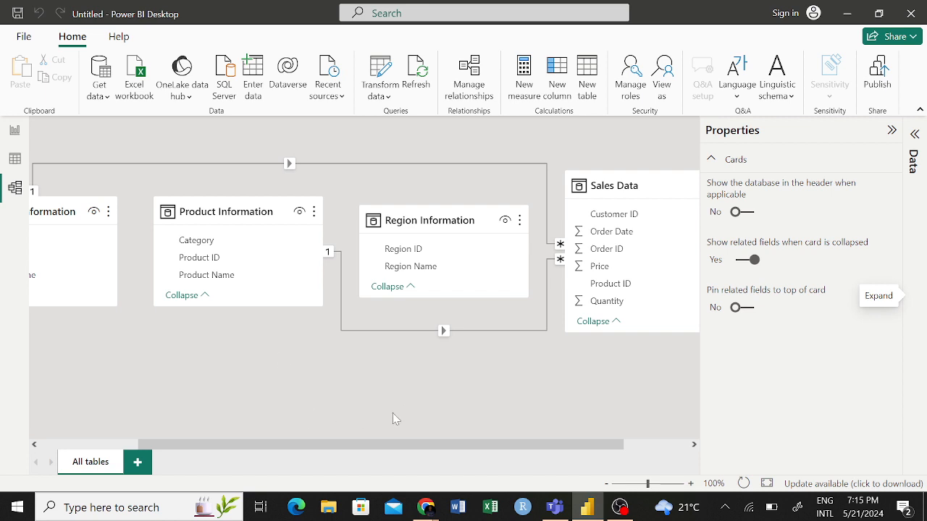
# - Select the relationship between Customer Information and Sales Data and examine its properties and both of its ends
pyautogui.hscroll(-2, 395, 376)
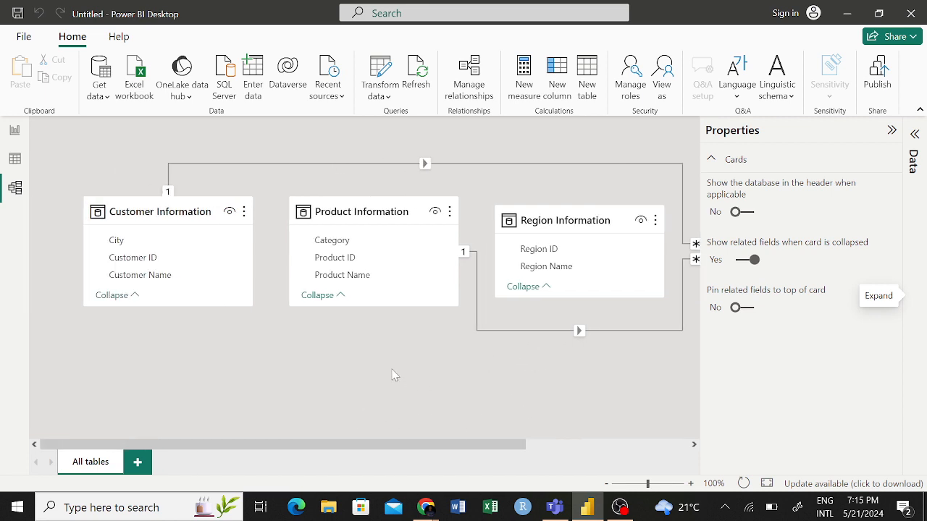
pyautogui.hscroll(1, 186, 302)
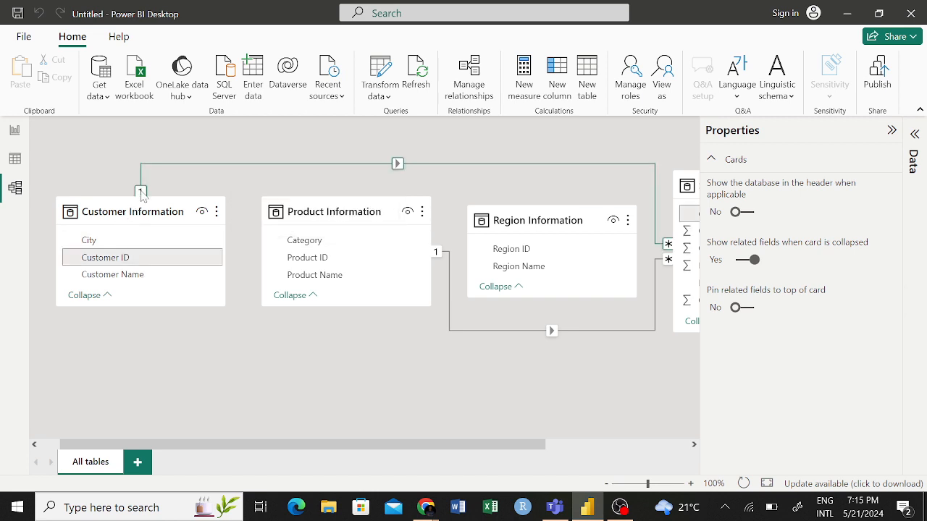
pyautogui.click(142, 194)
pyautogui.hscroll(3, 397, 242)
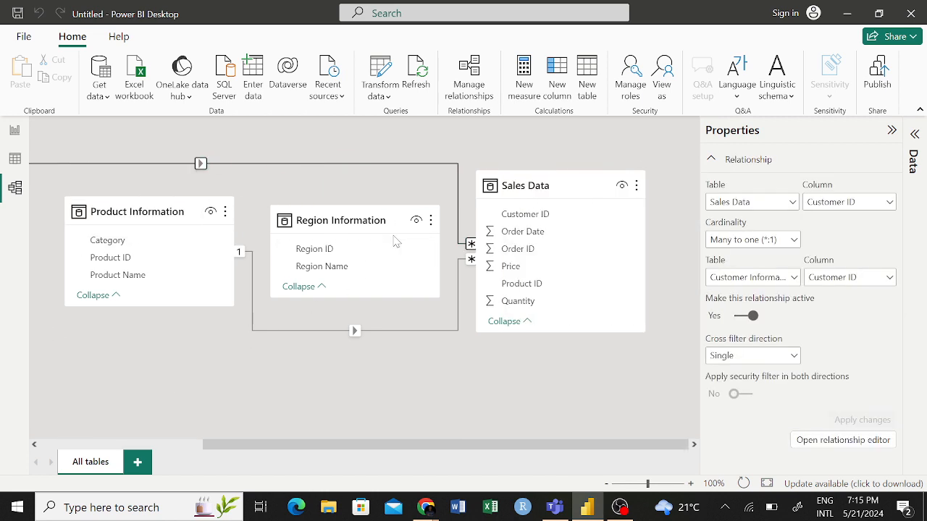
pyautogui.hscroll(-3, 374, 371)
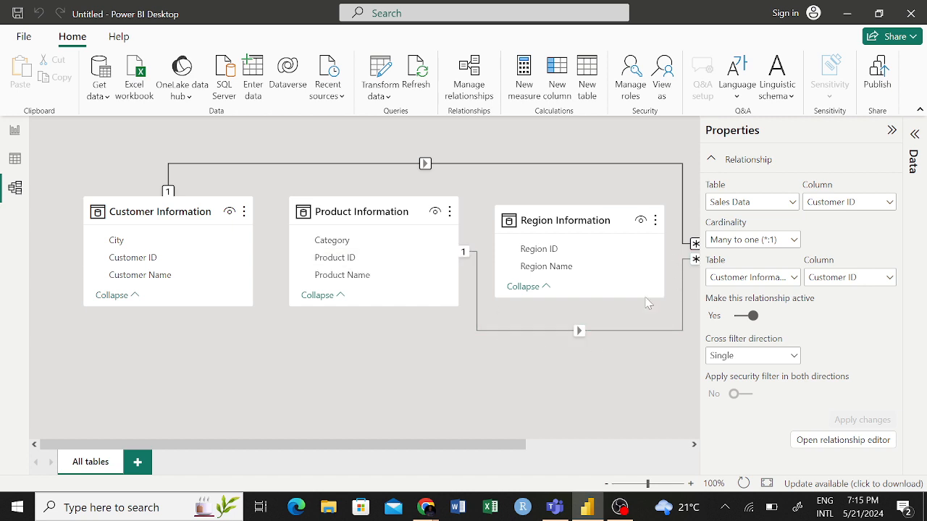
pyautogui.hscroll(2, 648, 304)
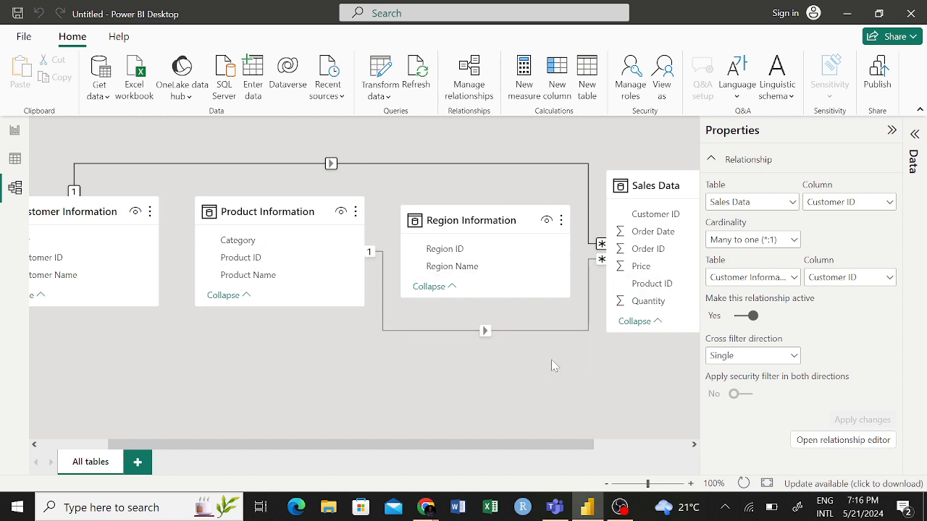
pyautogui.hscroll(-3, 317, 370)
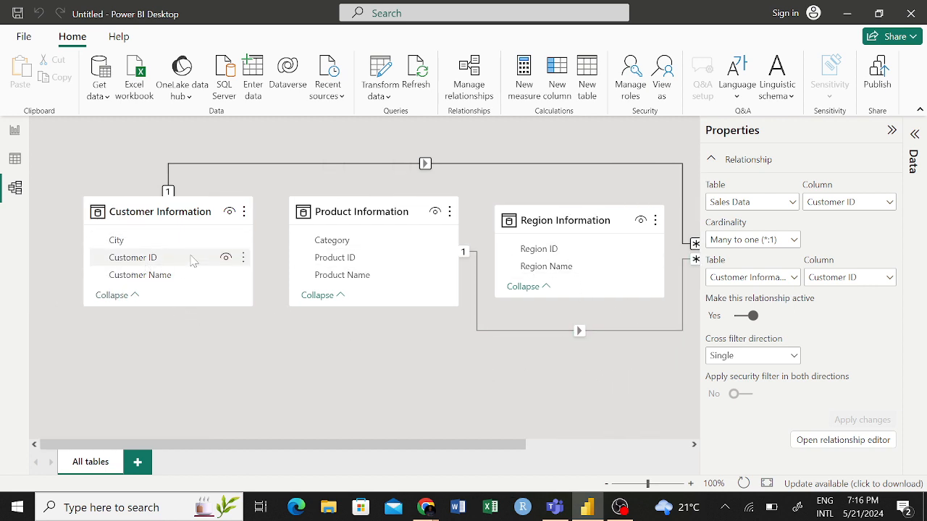
pyautogui.hscroll(2, 192, 259)
pyautogui.hscroll(-1, 192, 368)
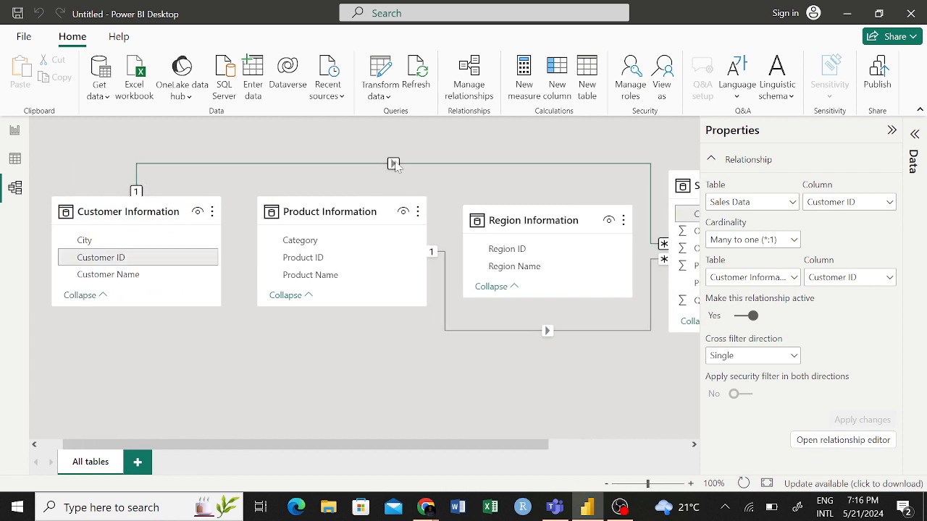
# - Compare the Customer ID field in Customer Information with the matching field in Sales Data along their relationship line
pyautogui.hscroll(4, 393, 163)
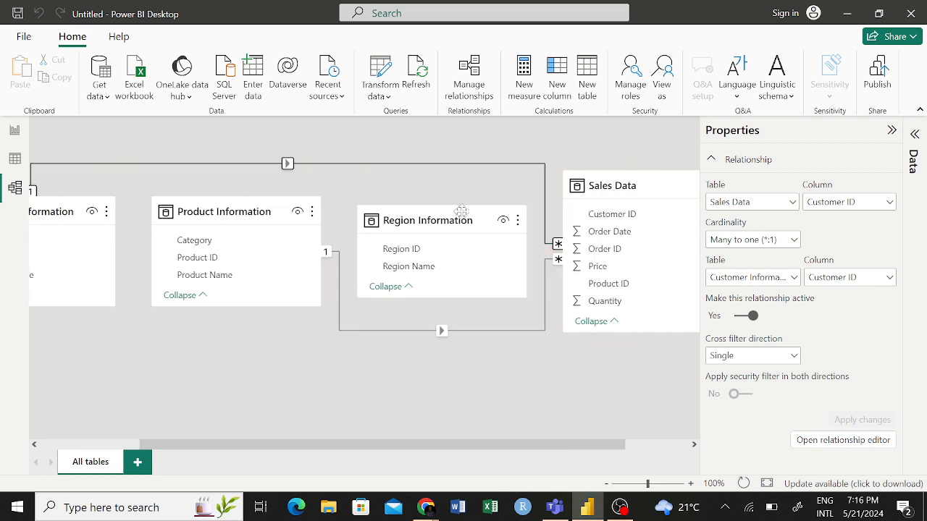
pyautogui.hscroll(-5, 256, 323)
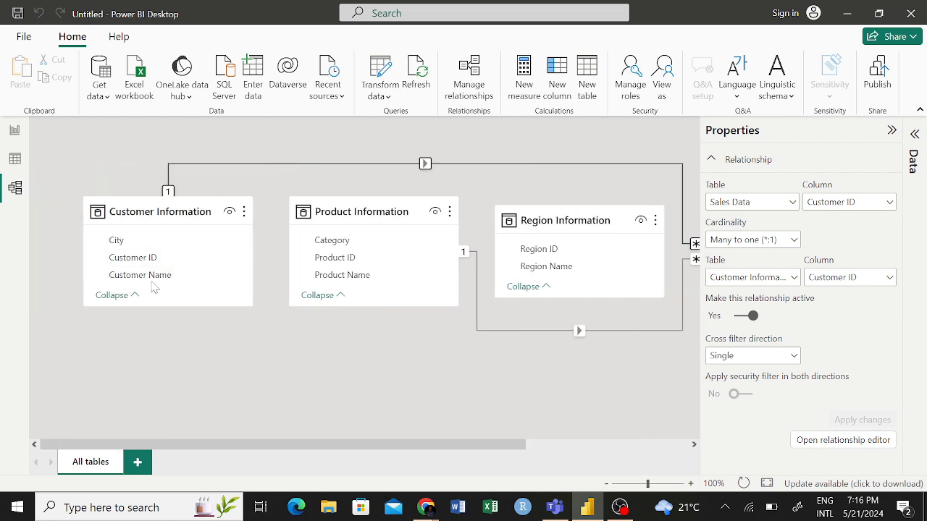
pyautogui.hscroll(8, 518, 262)
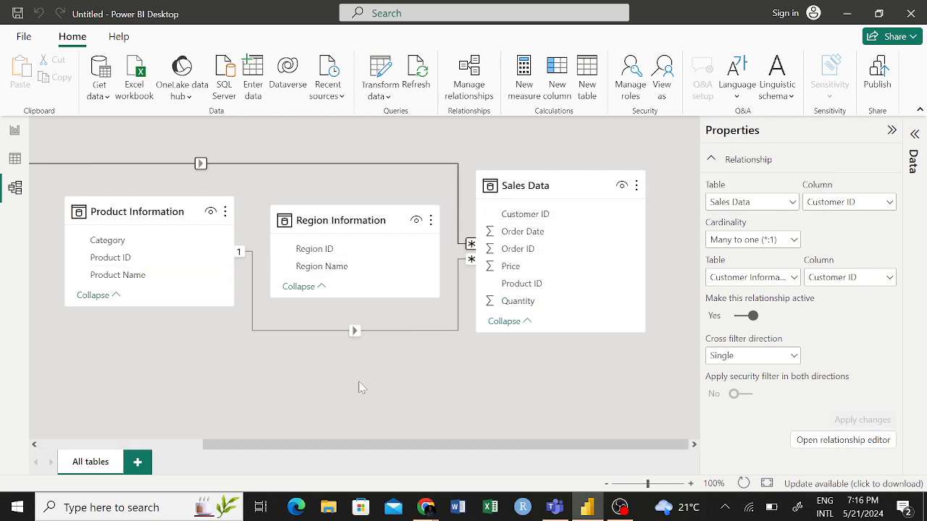
pyautogui.hscroll(-2, 318, 393)
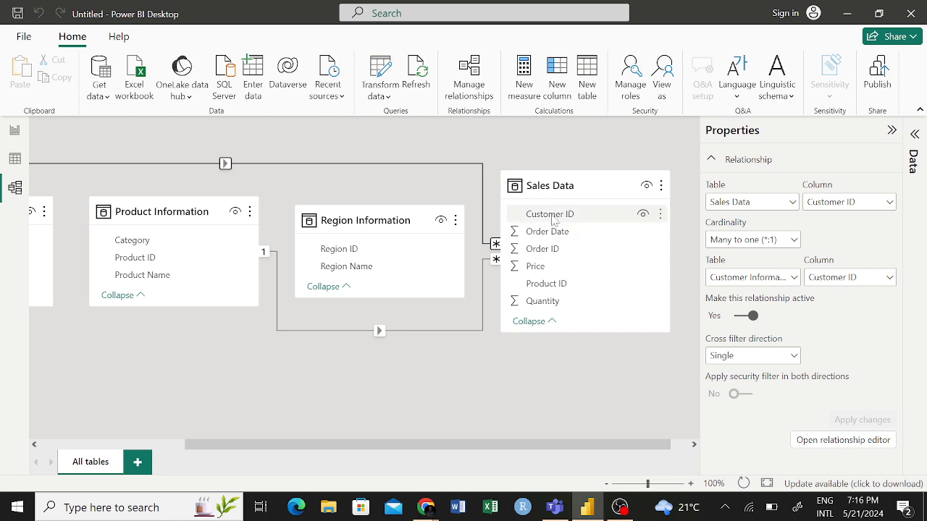
pyautogui.hscroll(-1, 554, 218)
pyautogui.hscroll(1, 608, 216)
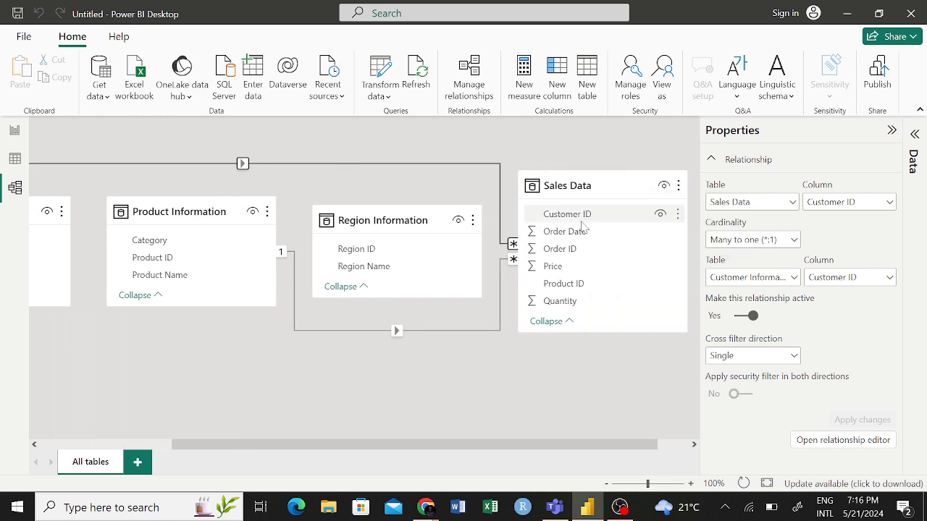
pyautogui.hscroll(-2, 70, 228)
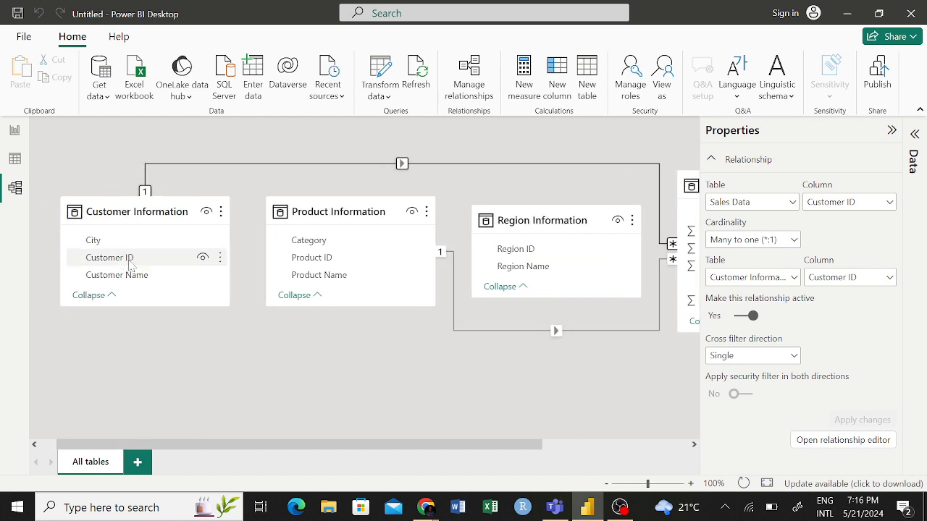
pyautogui.hscroll(5, 321, 268)
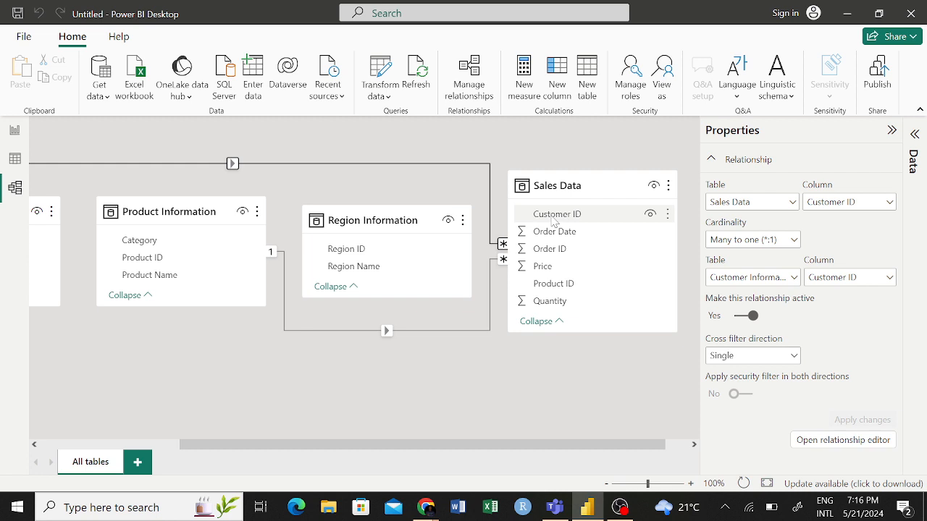
pyautogui.hscroll(-4, 551, 234)
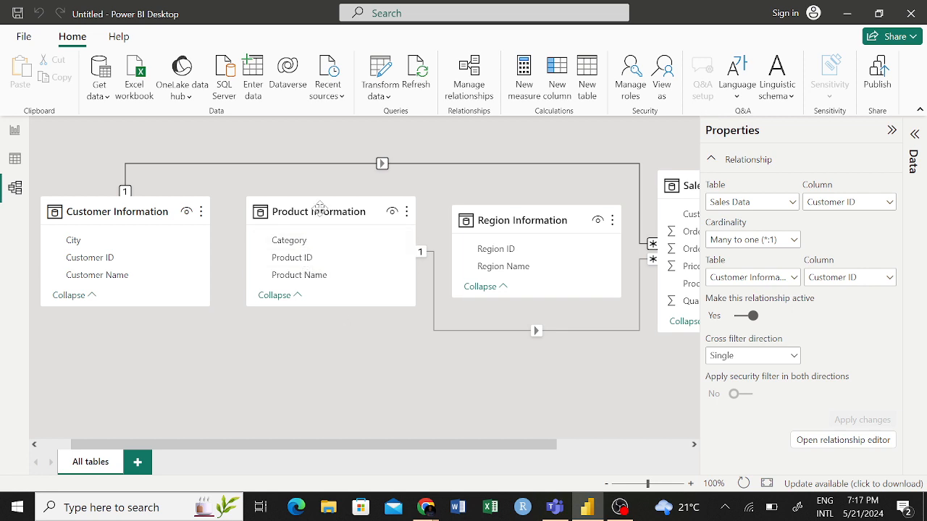
# - Examine the Product ID link between the Product Information and Sales Data tables
pyautogui.hscroll(1, 334, 299)
pyautogui.hscroll(1, 334, 299)
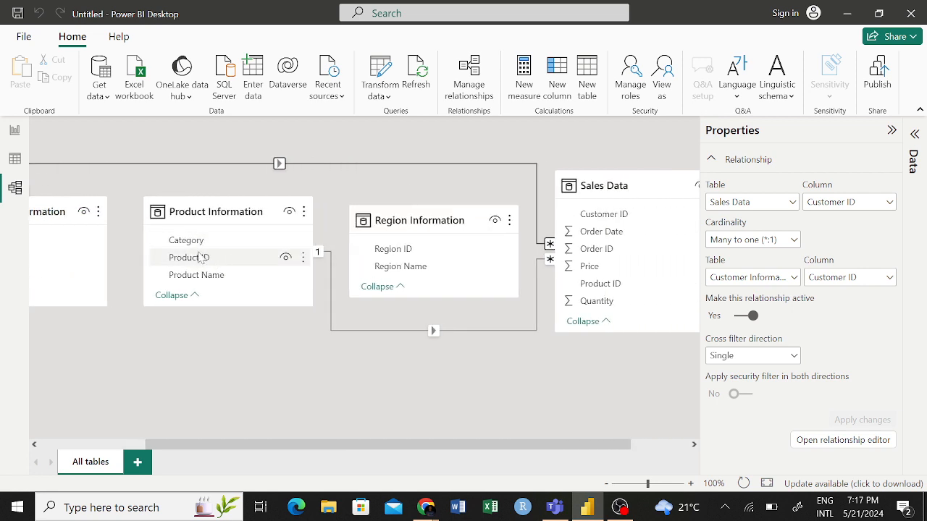
pyautogui.hscroll(2, 345, 351)
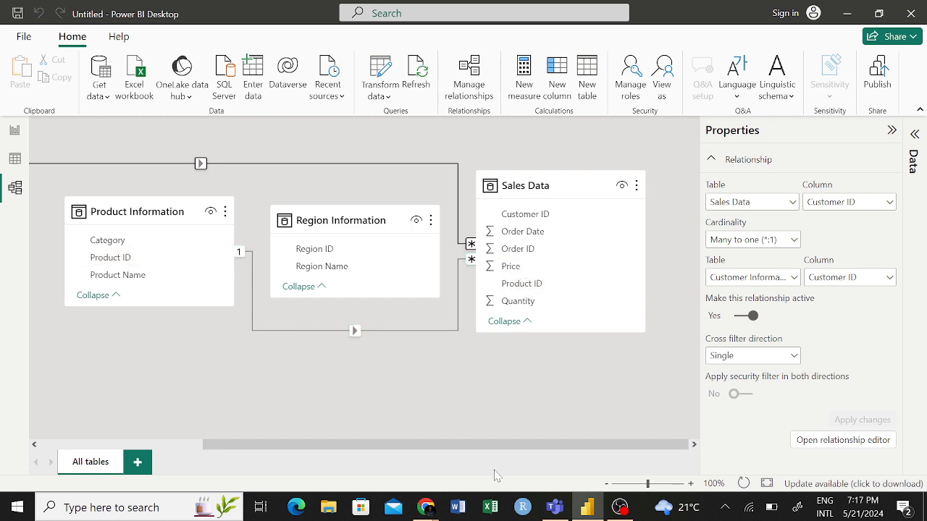
# - Switch to Excel, create a blank workbook and enter the heading Product ID in cell F5
pyautogui.click(489, 504)
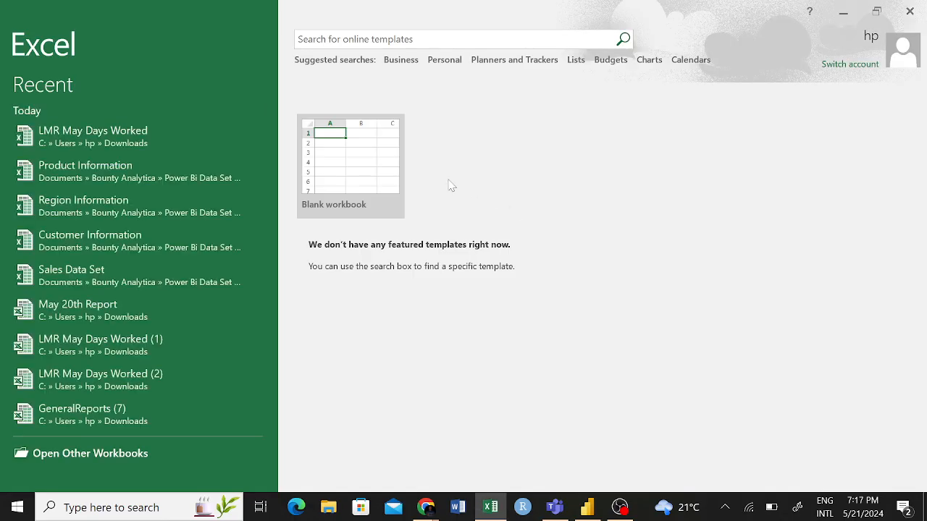
pyautogui.click(398, 172)
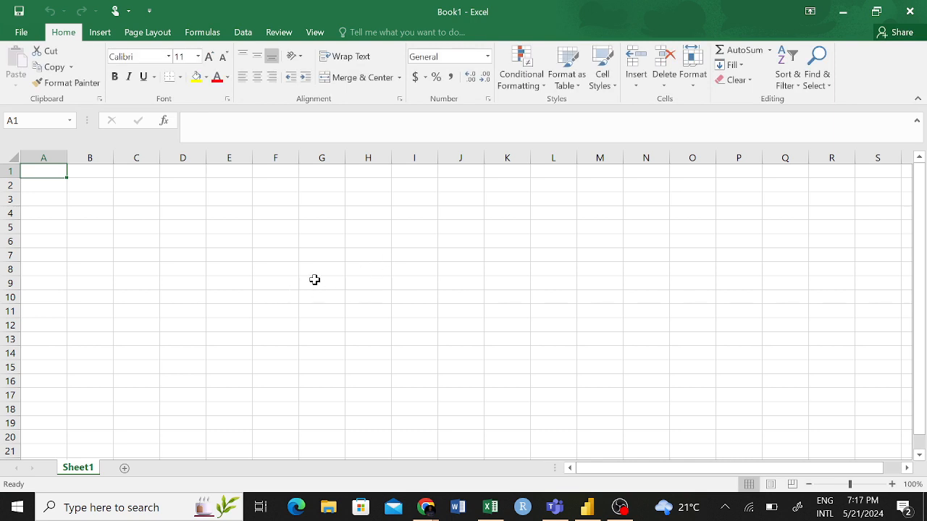
pyautogui.click(285, 230)
pyautogui.write('P')
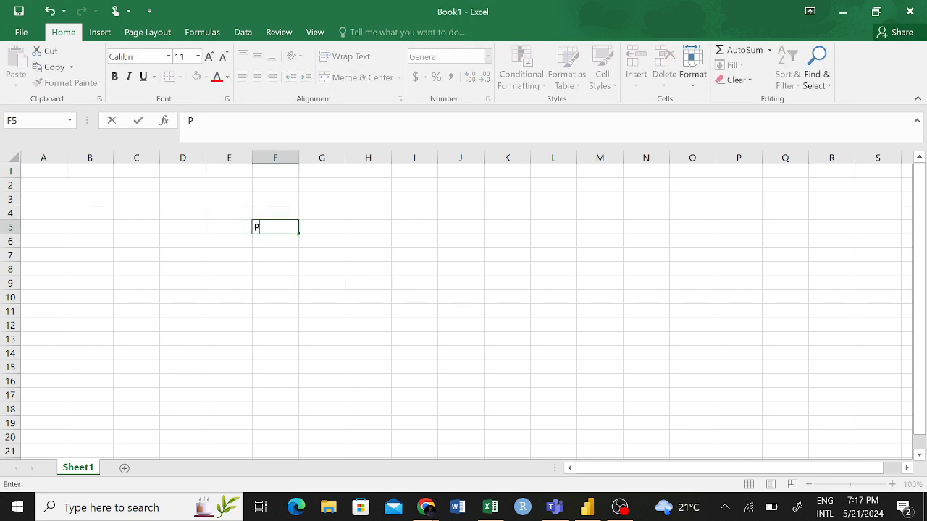
pyautogui.write('roduct ID')
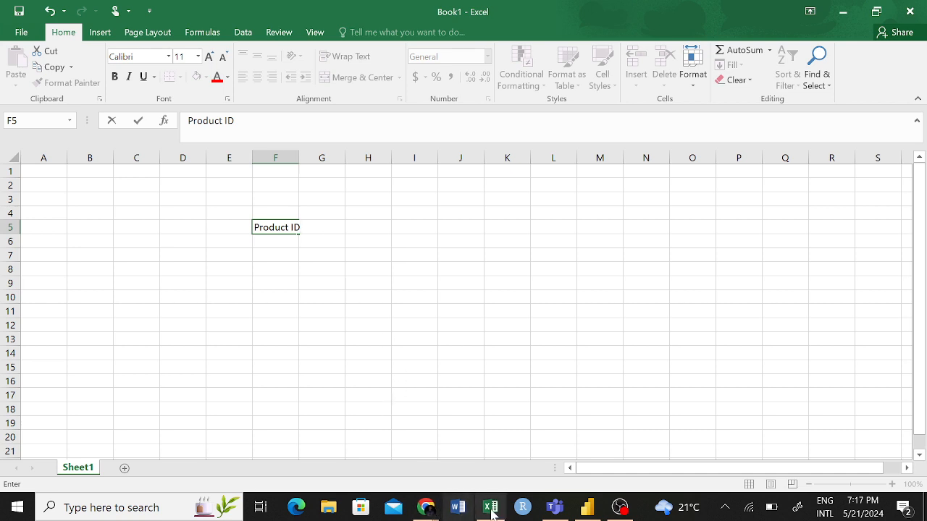
pyautogui.click(592, 509)
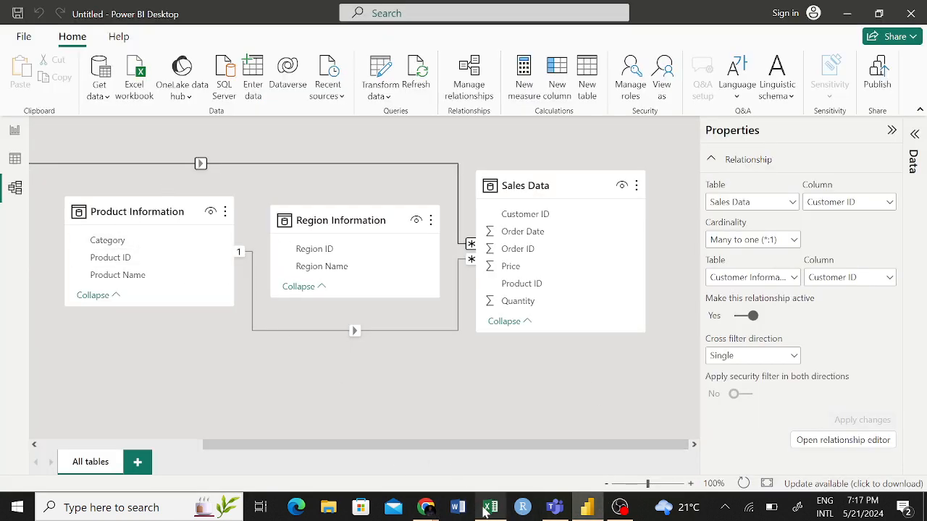
pyautogui.click(490, 507)
pyautogui.click(285, 246)
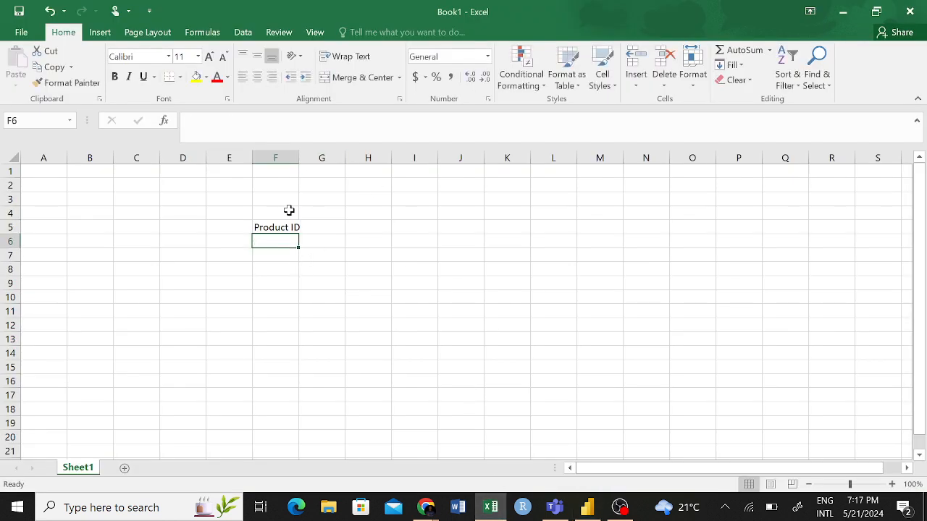
pyautogui.click(269, 215)
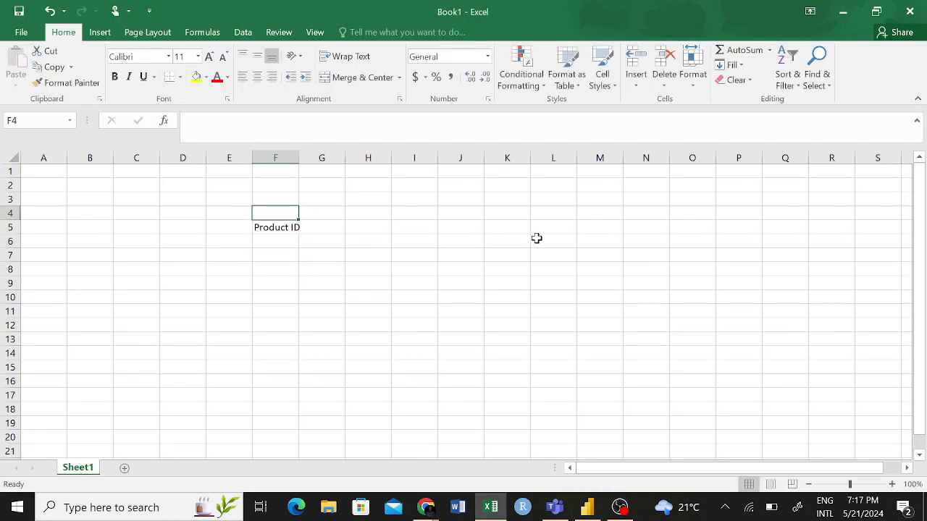
# - Enter the heading Product ID in cell K5 and label it Sales in cell K4
pyautogui.click(512, 227)
pyautogui.write('R')
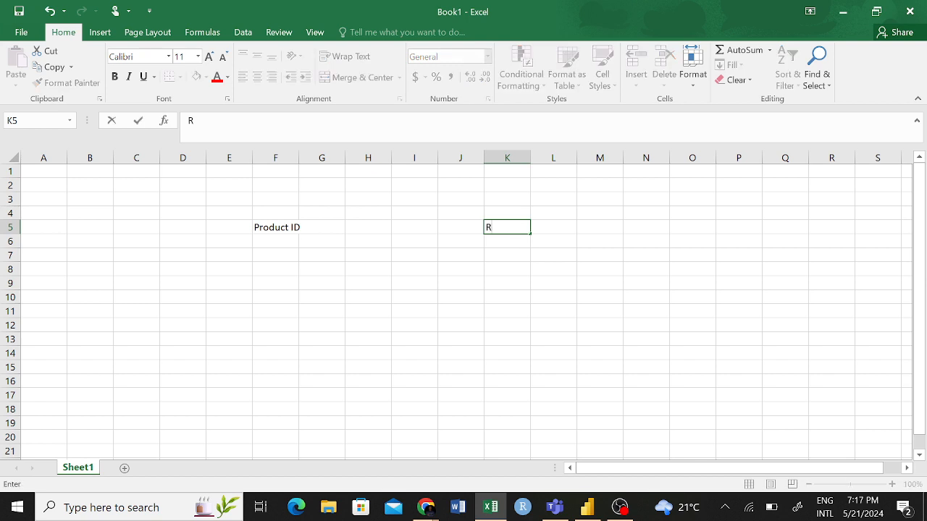
pyautogui.write('roduct ID')
pyautogui.click(507, 210)
pyautogui.write('Sales')
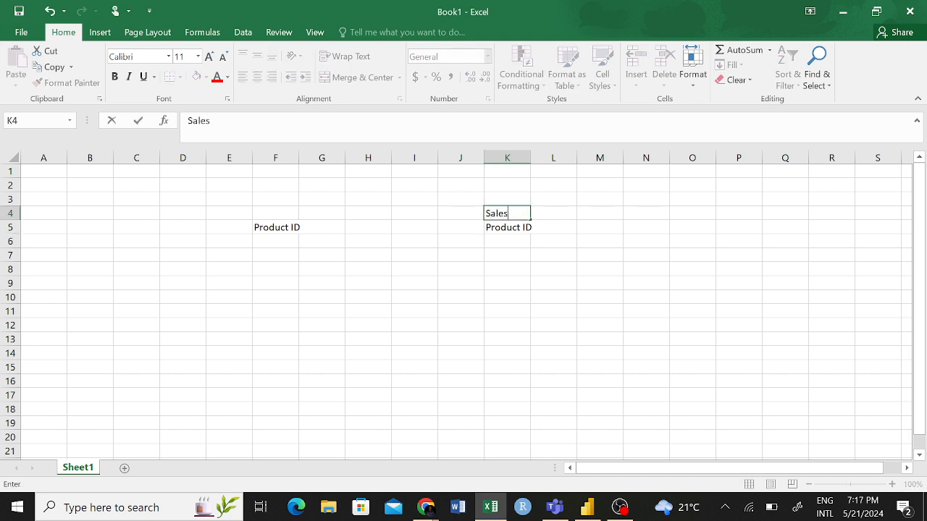
pyautogui.click(284, 210)
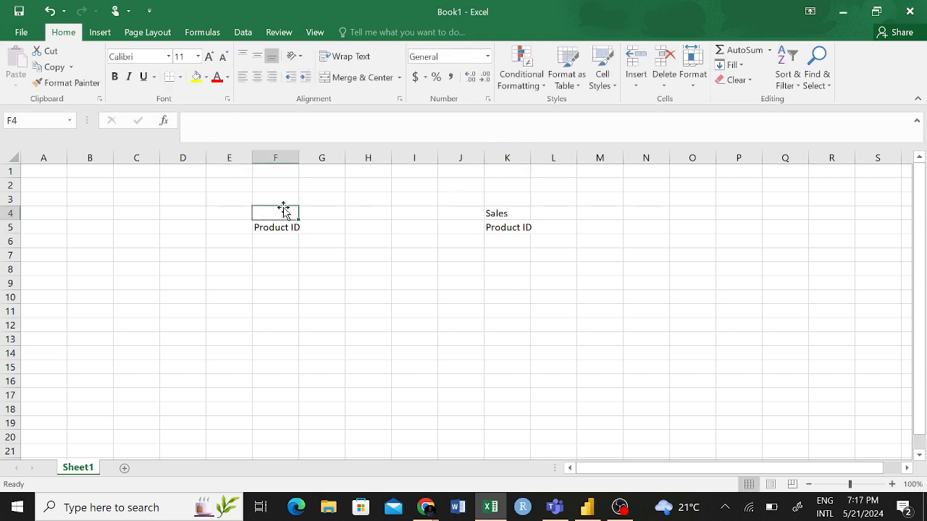
pyautogui.write('Pro')
pyautogui.press('BackSpace')
pyautogui.press('BackSpace')
pyautogui.press('BackSpace')
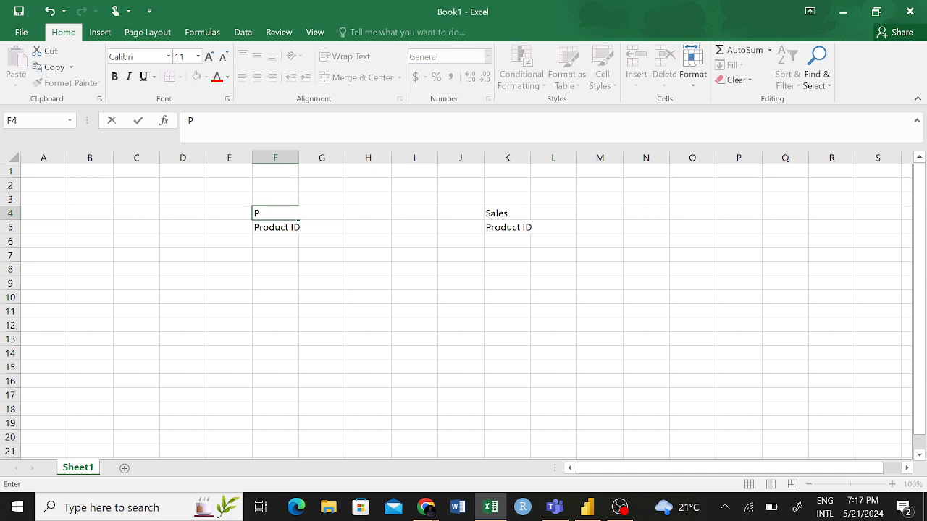
pyautogui.write('rod')
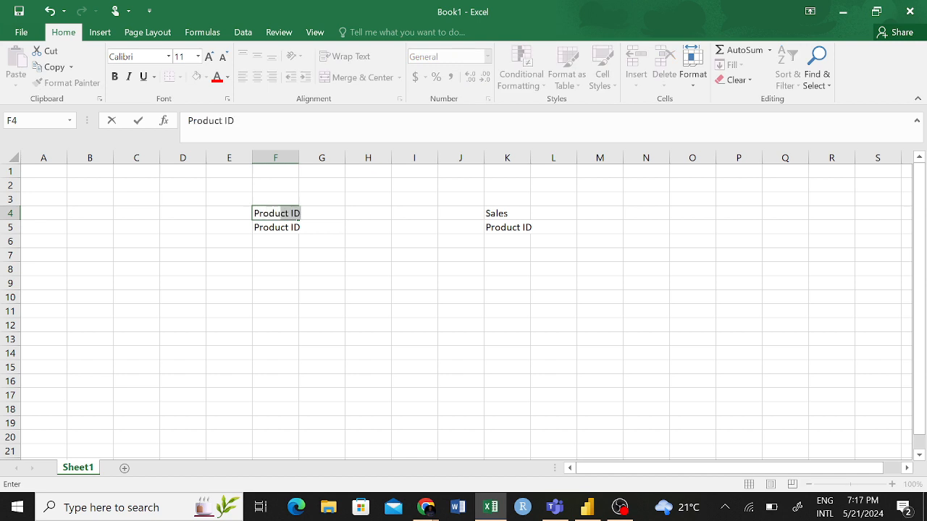
pyautogui.write('u')
pyautogui.press('BackSpace')
pyautogui.press('BackSpace')
pyautogui.press('BackSpace')
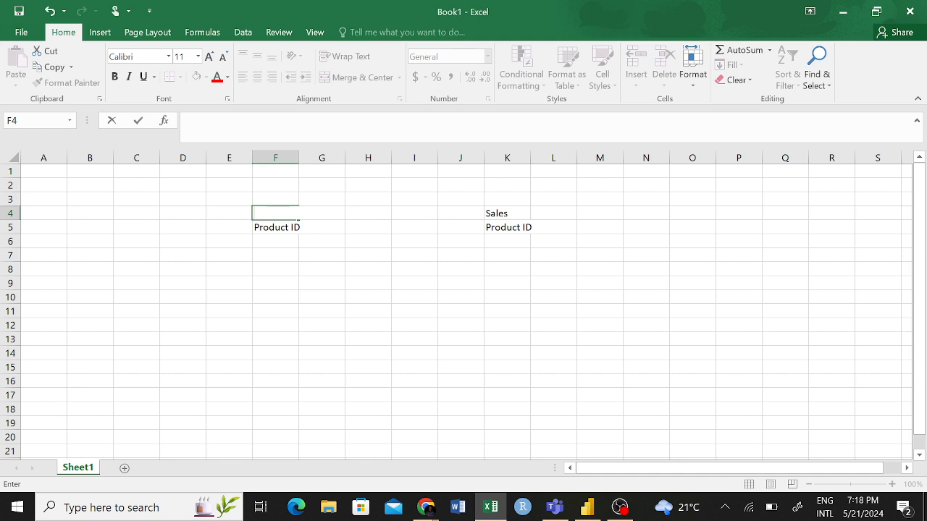
pyautogui.click(306, 186)
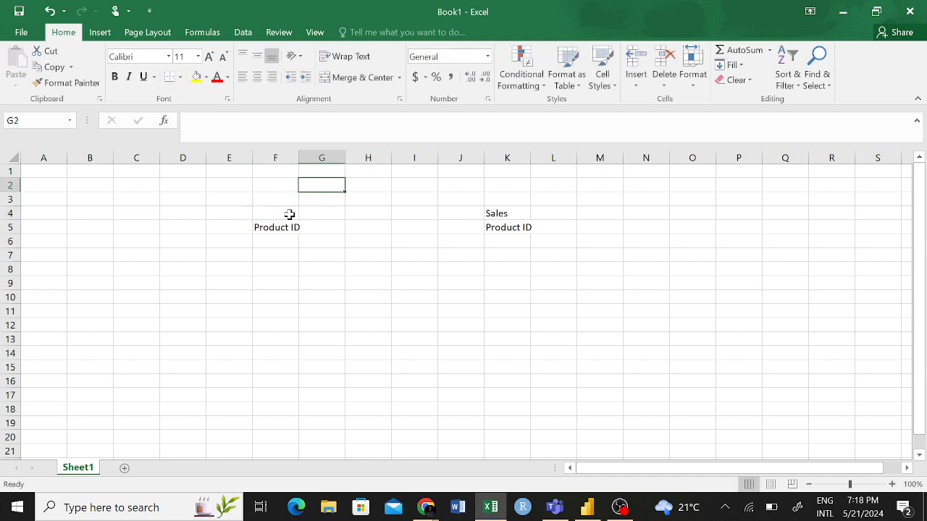
pyautogui.click(290, 212)
# - Enter the values 1, 2 and 3 in cells F6 through F8 under the first Product ID heading
pyautogui.click(277, 243)
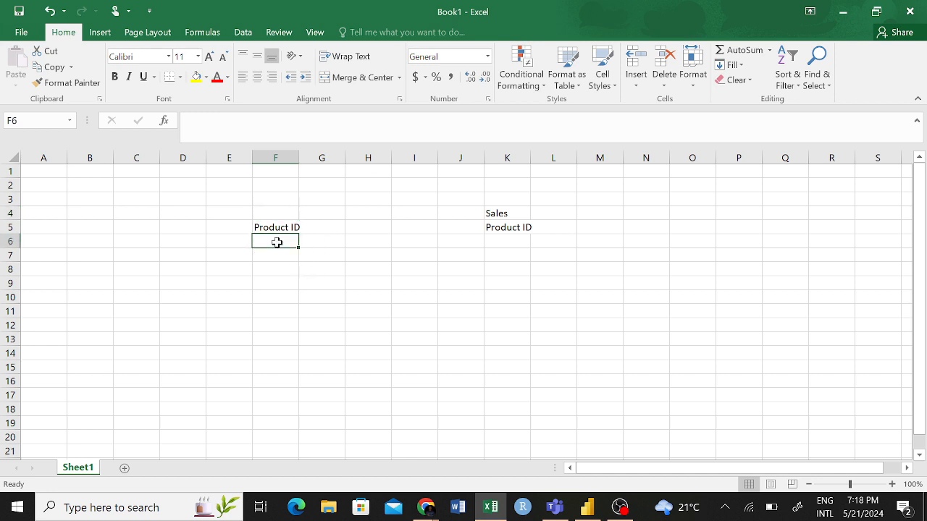
pyautogui.write('1')
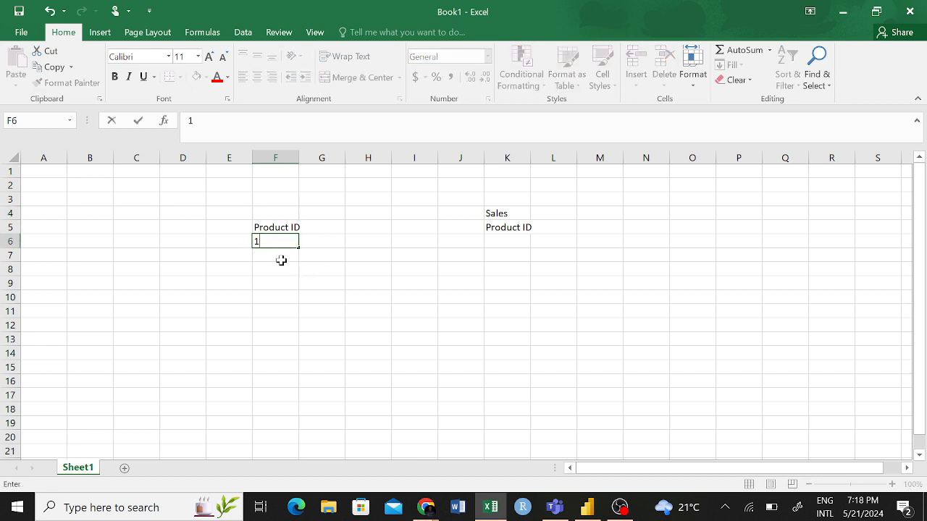
pyautogui.press('Return')
pyautogui.write('2')
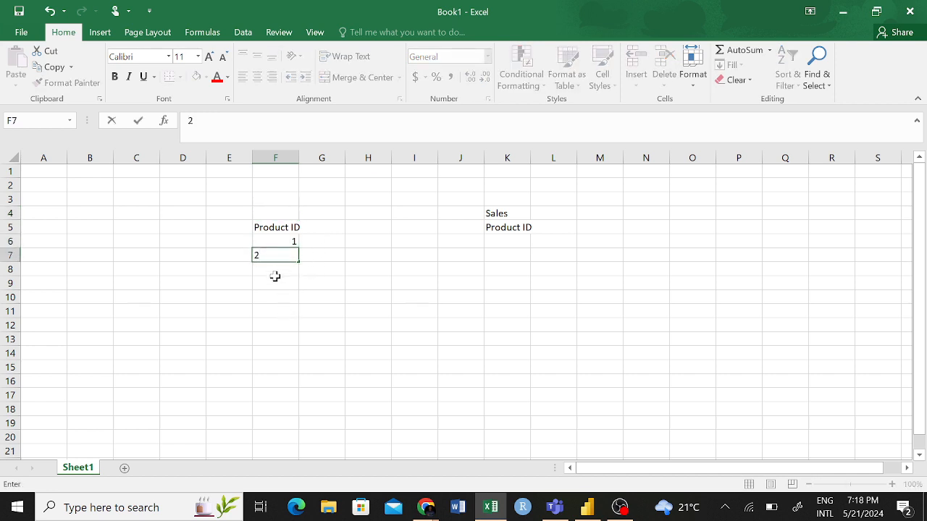
pyautogui.press('Return')
pyautogui.write('3')
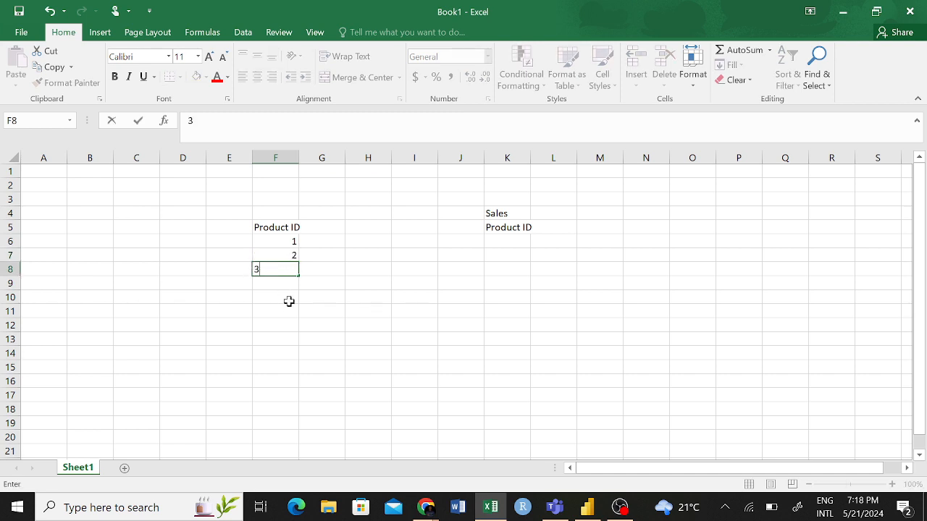
pyautogui.click(288, 309)
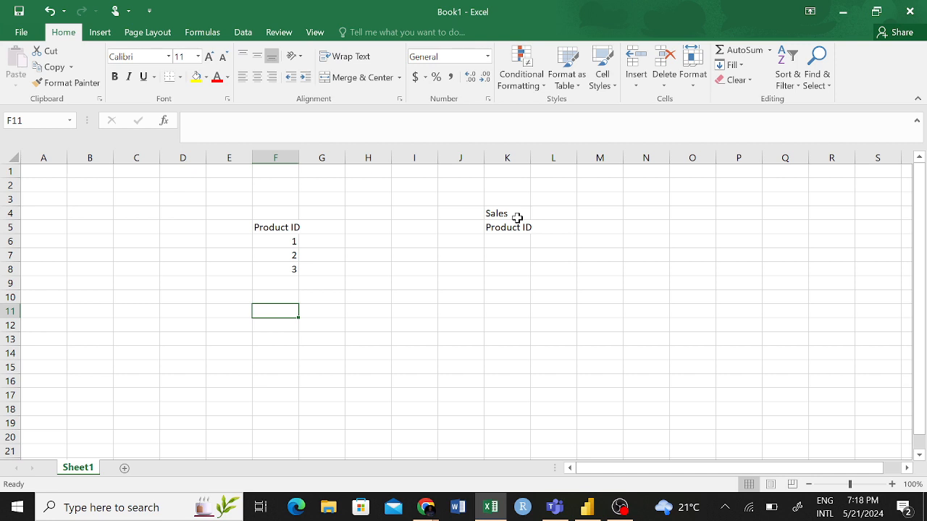
# - Fill cells K6 through K9 under the Sales Product ID heading with the value 1
pyautogui.click(513, 241)
pyautogui.write('1')
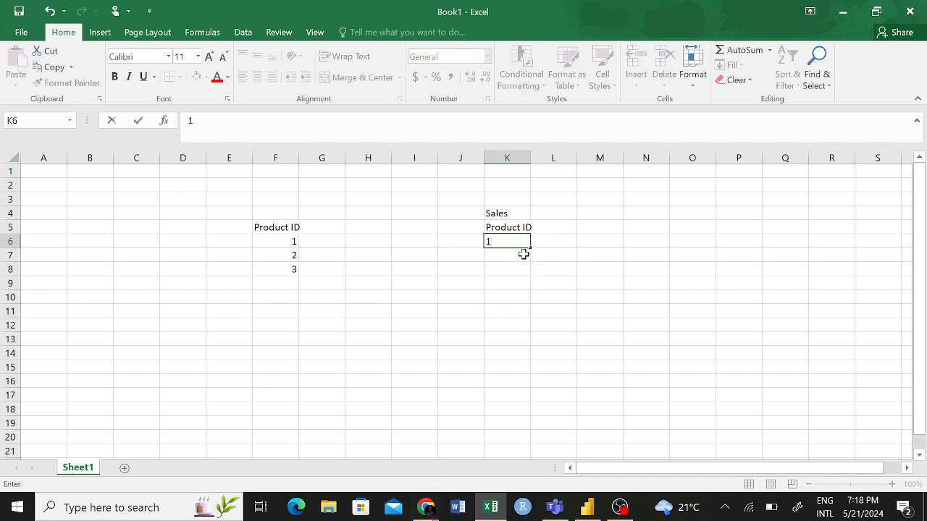
pyautogui.press('Return')
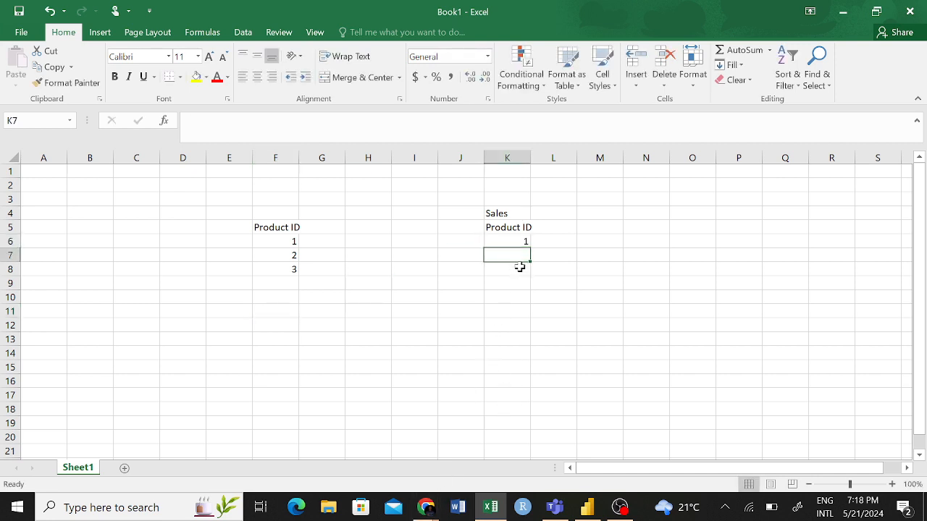
pyautogui.write('1')
pyautogui.click(513, 281)
pyautogui.write('1')
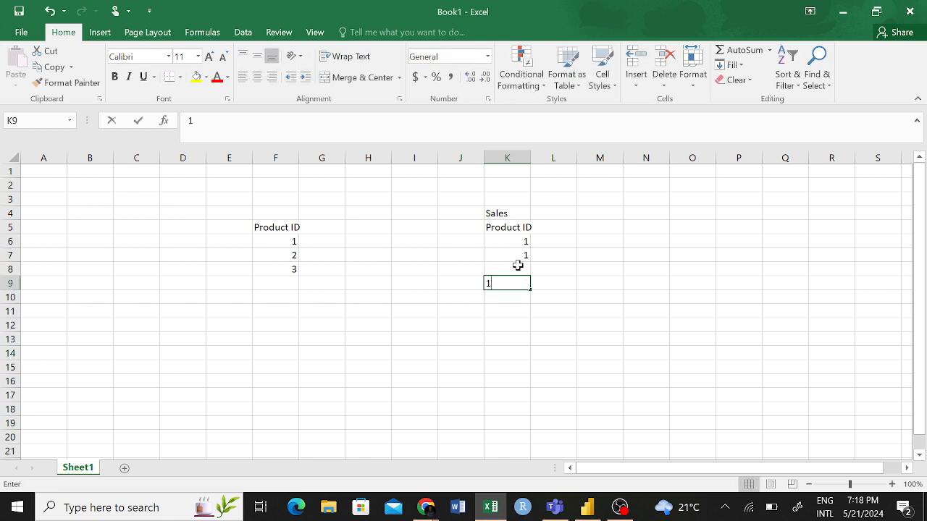
pyautogui.click(518, 266)
pyautogui.write('1')
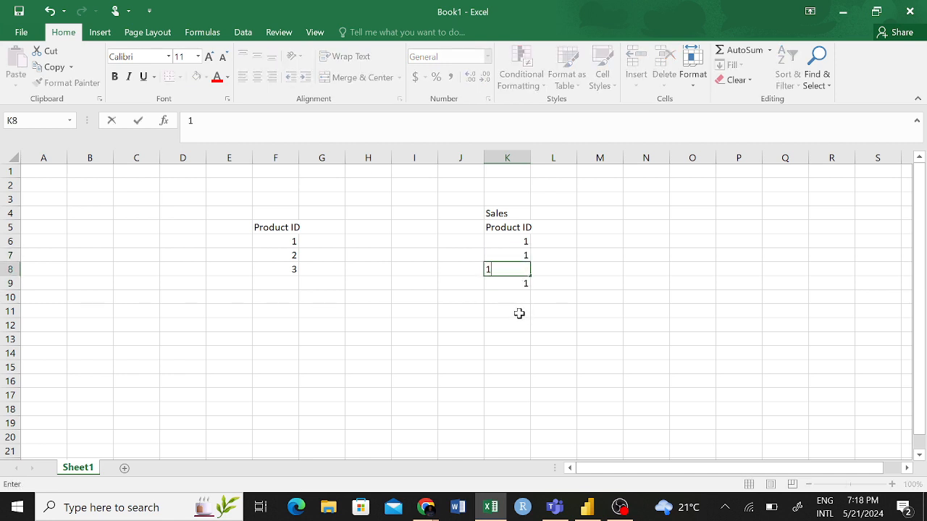
pyautogui.click(511, 296)
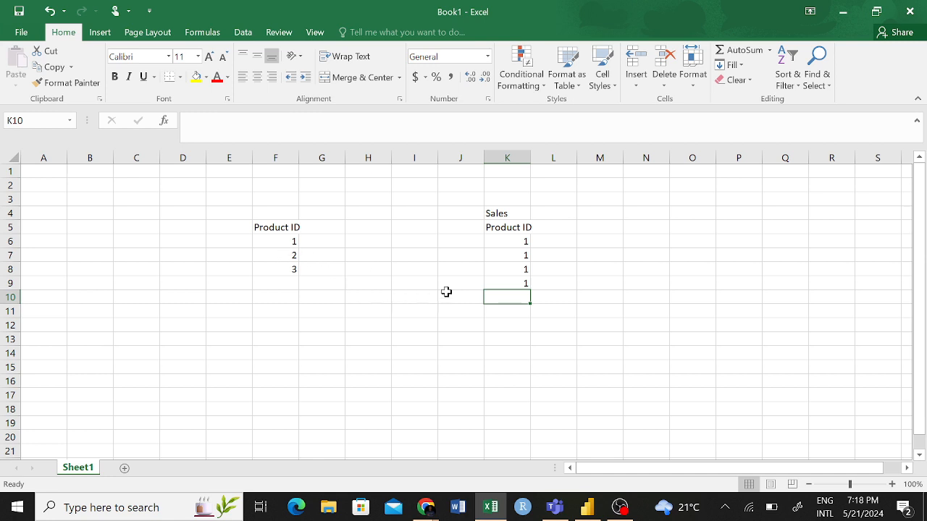
# - Change cell K8 to 2 and extend the Sales list with 1 in K10 and 3 in K11
pyautogui.click(521, 269)
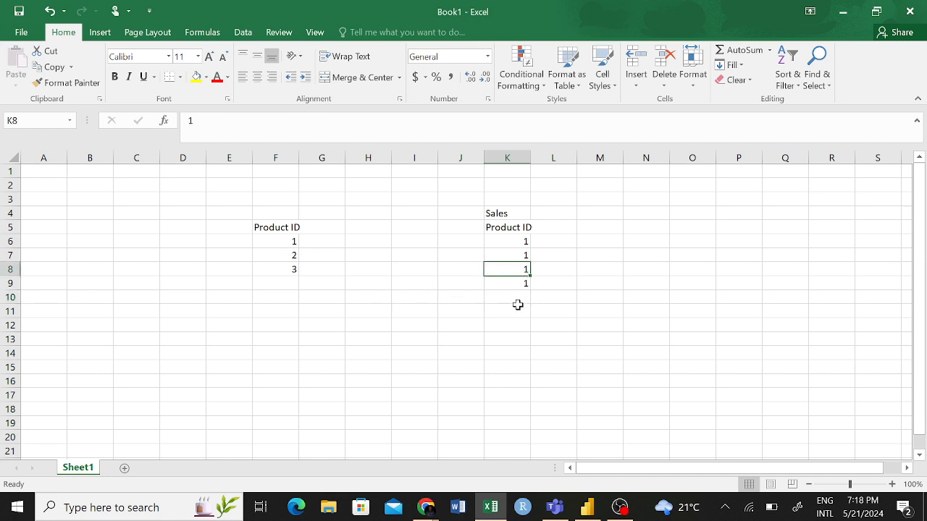
pyautogui.write('2')
pyautogui.click(515, 299)
pyautogui.write('1')
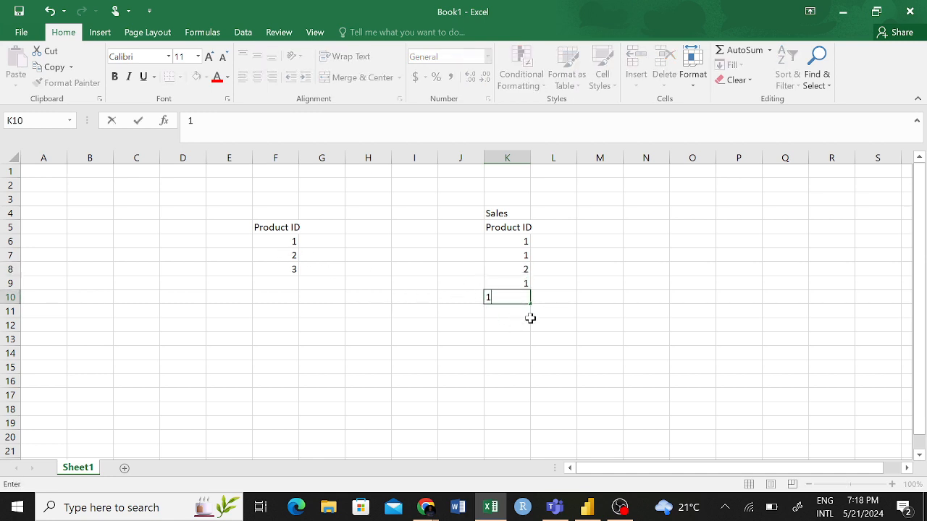
pyautogui.click(514, 316)
pyautogui.write('3')
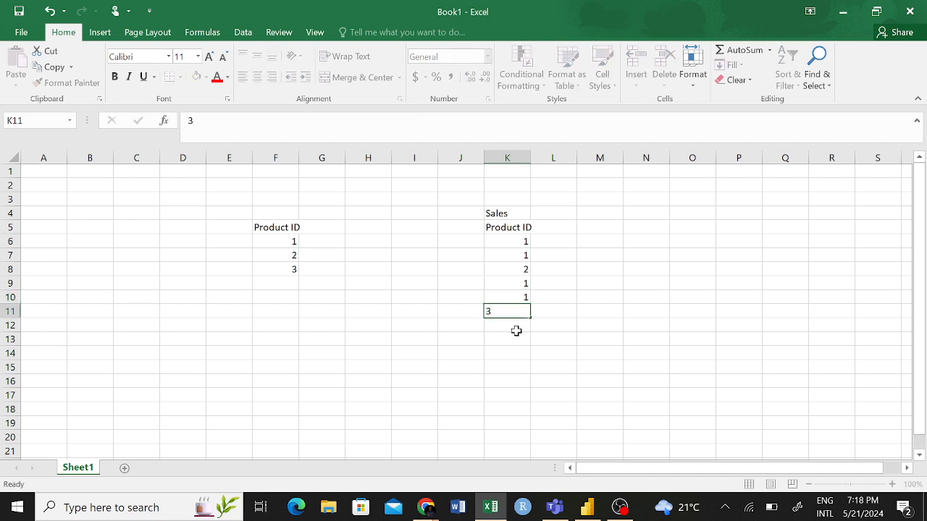
# - Continue the Sales Product ID list with 2, 3, 1 and 3 in cells K12 through K15
pyautogui.click(516, 331)
pyautogui.write('4')
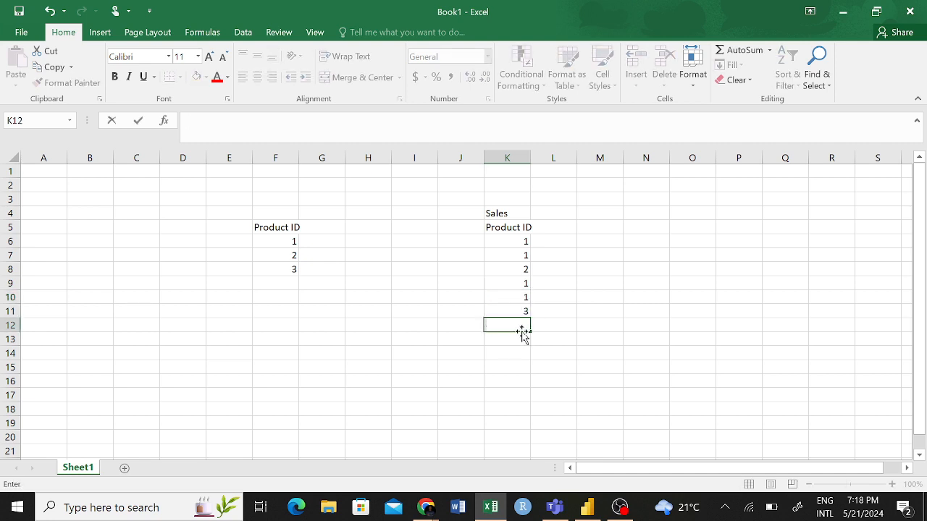
pyautogui.write('2')
pyautogui.click(523, 339)
pyautogui.write('3')
pyautogui.click(514, 359)
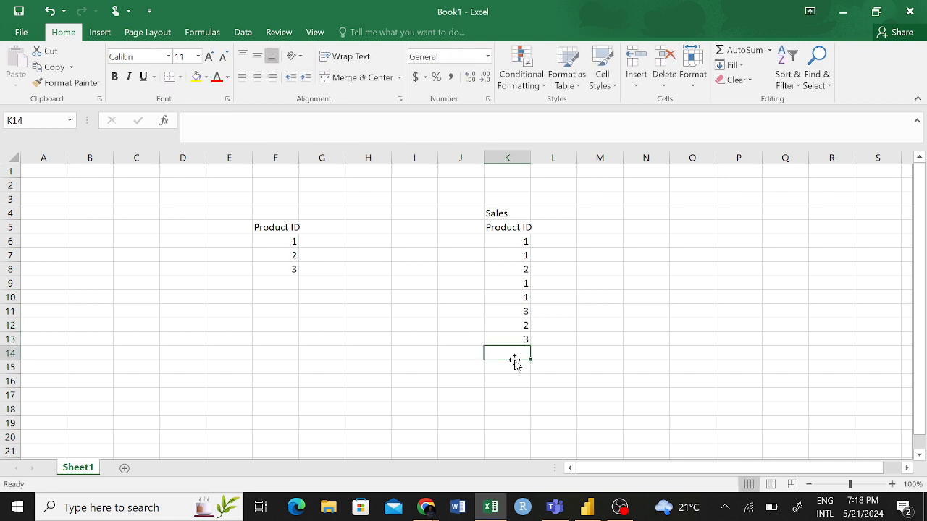
pyautogui.write('1')
pyautogui.click(514, 368)
pyautogui.write('4')
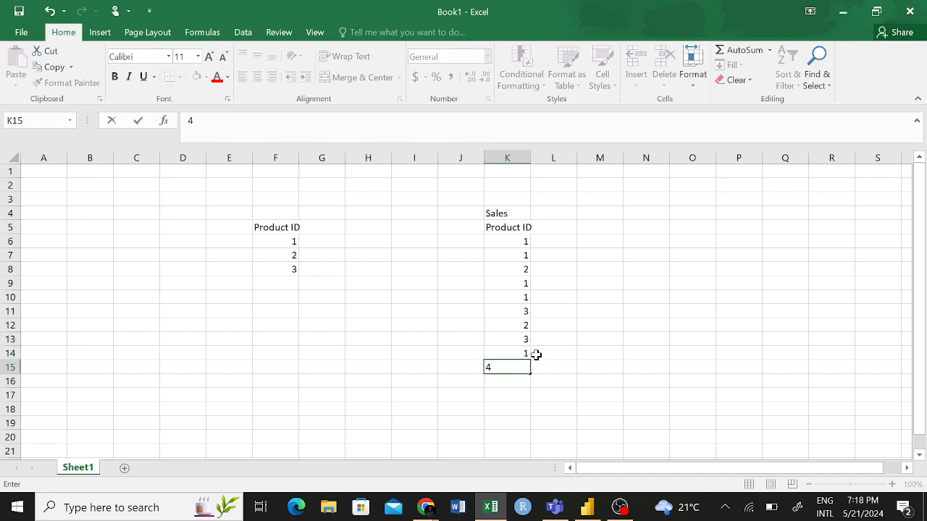
pyautogui.write('3')
pyautogui.click(519, 395)
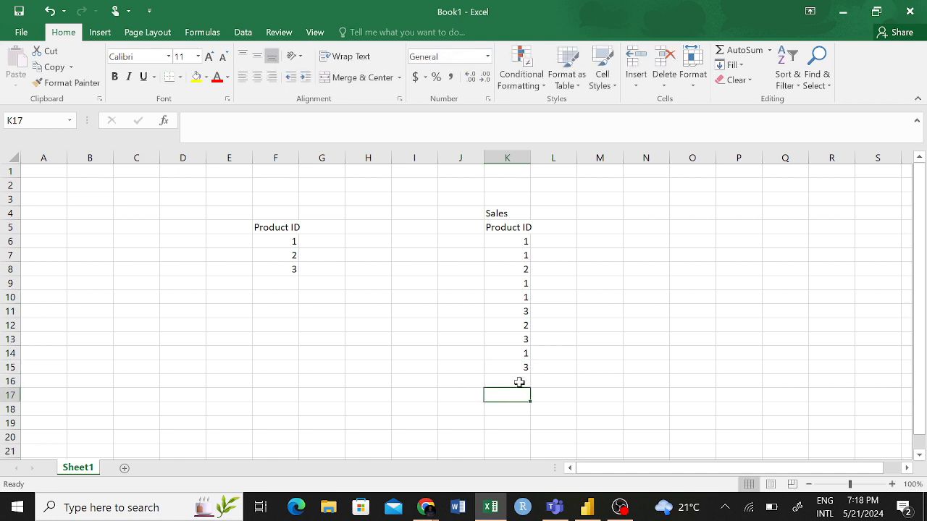
# - Complete the Sales Product ID list with 2 in cell K16 and 1 in cell K17
pyautogui.click(523, 383)
pyautogui.write('2')
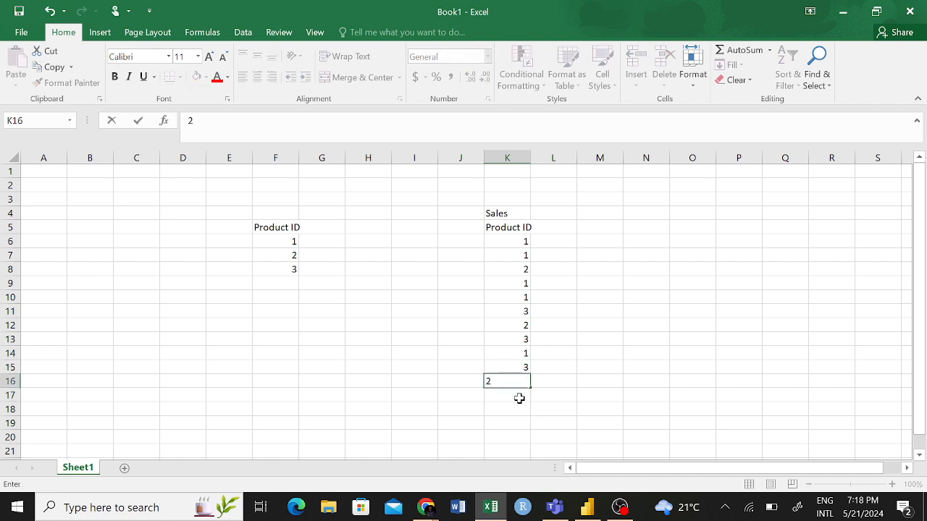
pyautogui.click(519, 397)
pyautogui.write('1')
pyautogui.click(706, 335)
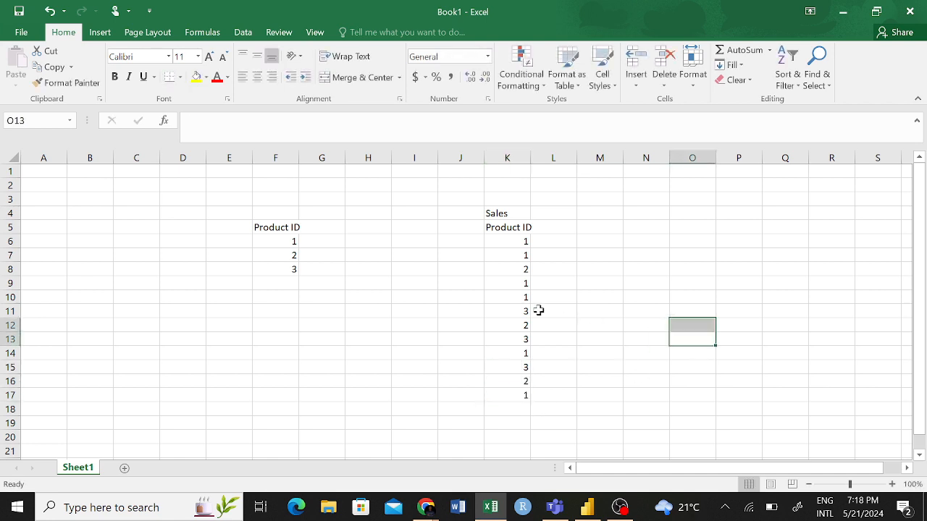
# - Examine the individual Product ID entries in cells F6 through F8 and the cells beside them
pyautogui.click(291, 242)
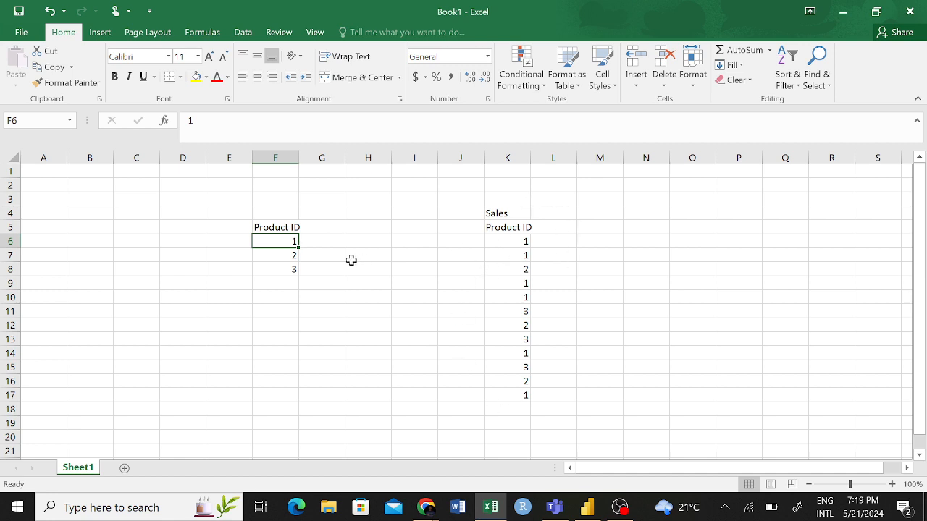
pyautogui.click(294, 257)
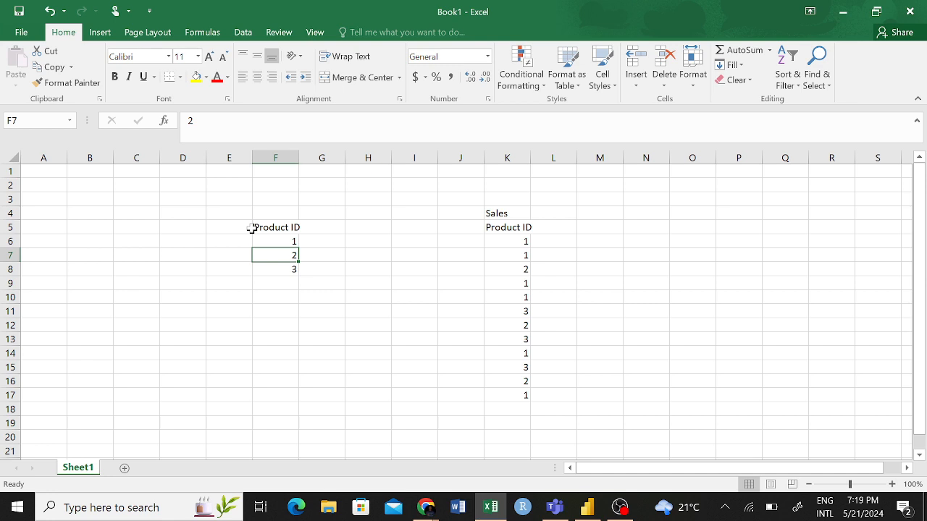
pyautogui.click(322, 244)
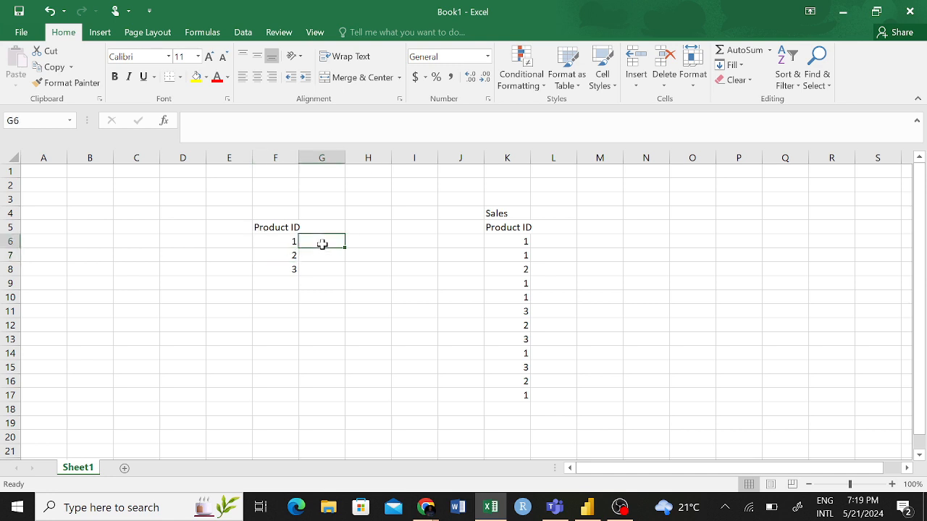
pyautogui.click(324, 257)
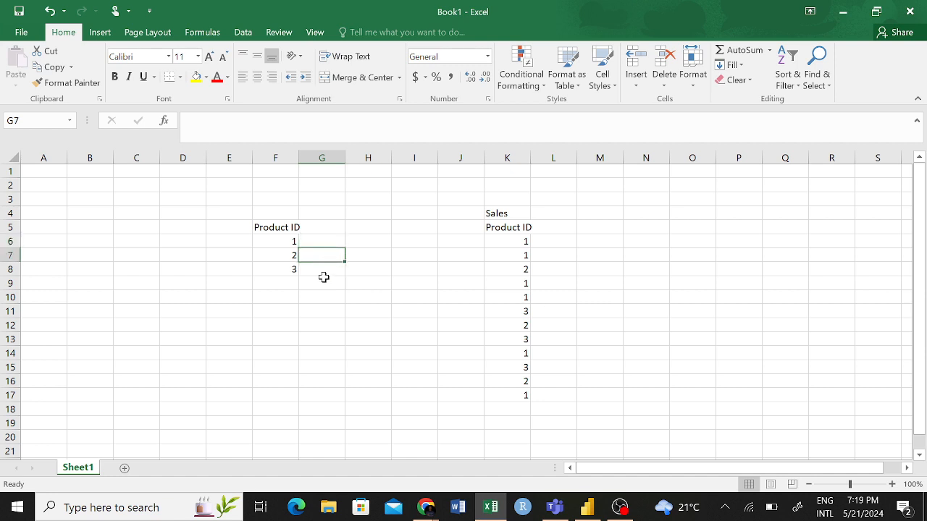
pyautogui.click(316, 270)
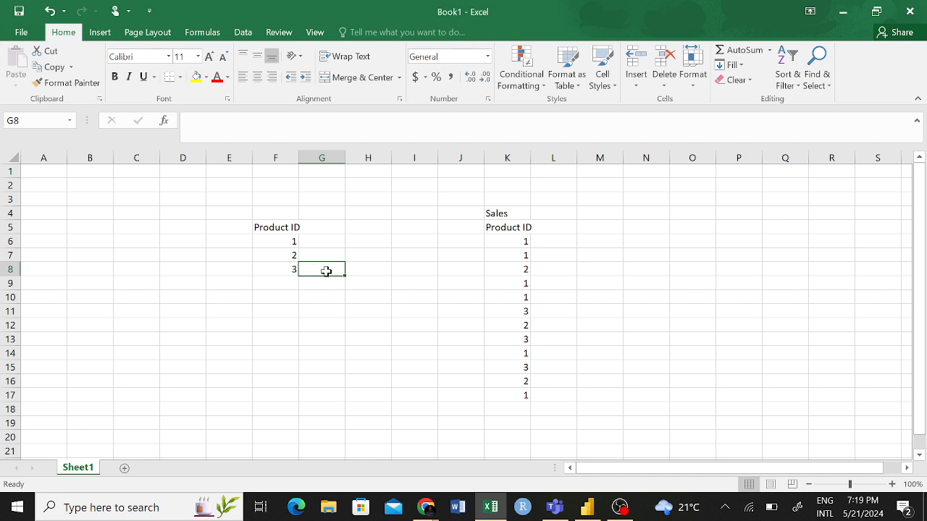
pyautogui.click(294, 243)
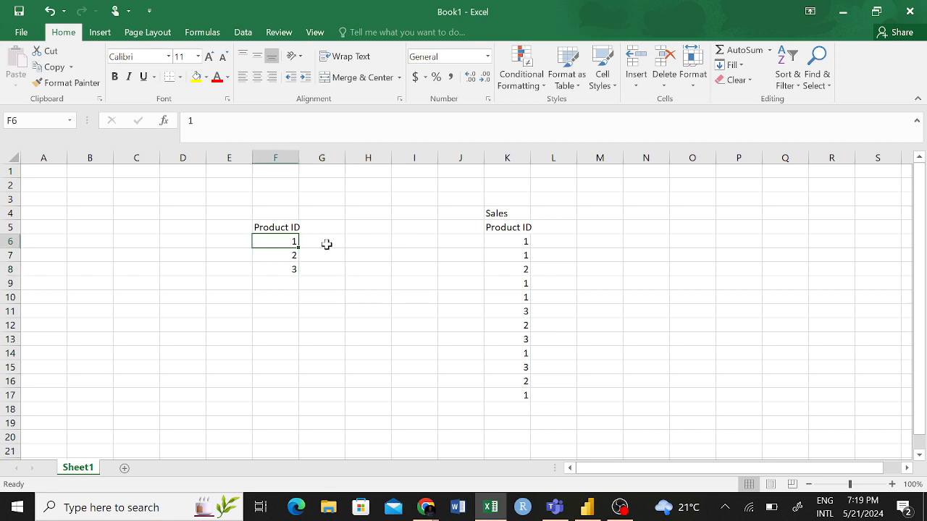
pyautogui.click(294, 270)
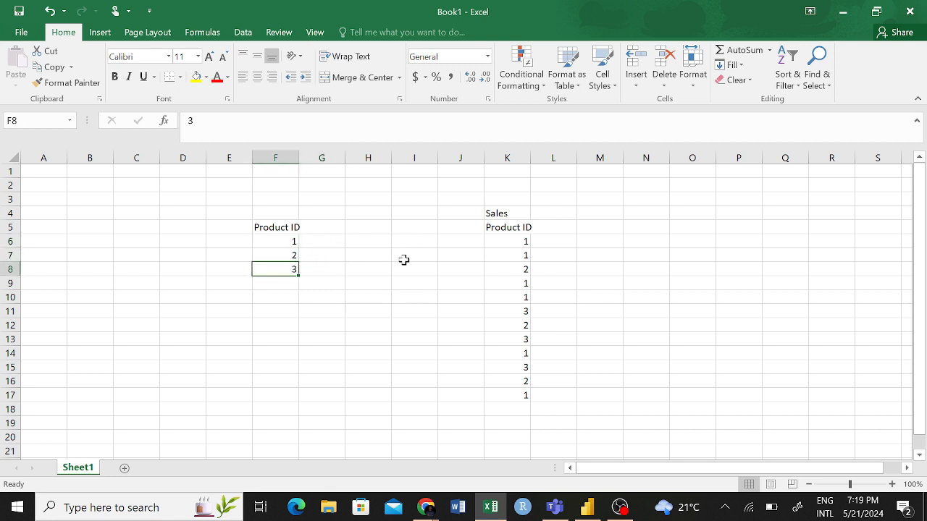
# - Compare the Product ID in cell F6 with the entries in the Sales list in column K
pyautogui.click(512, 283)
pyautogui.click(515, 322)
pyautogui.click(522, 354)
pyautogui.click(524, 394)
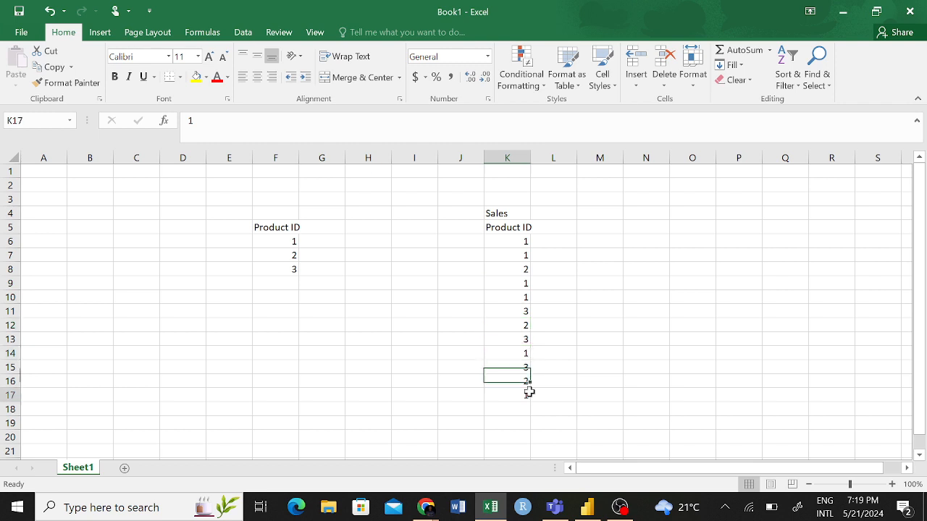
pyautogui.click(294, 239)
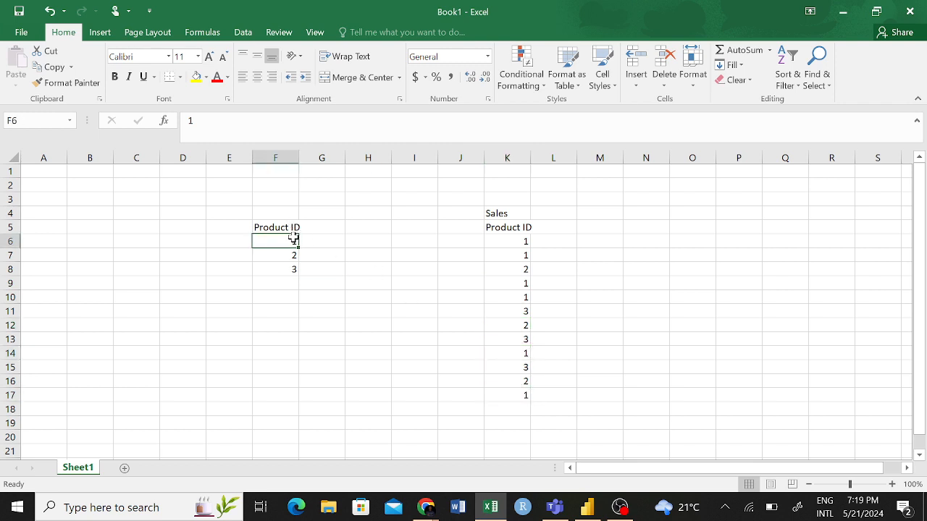
pyautogui.click(518, 297)
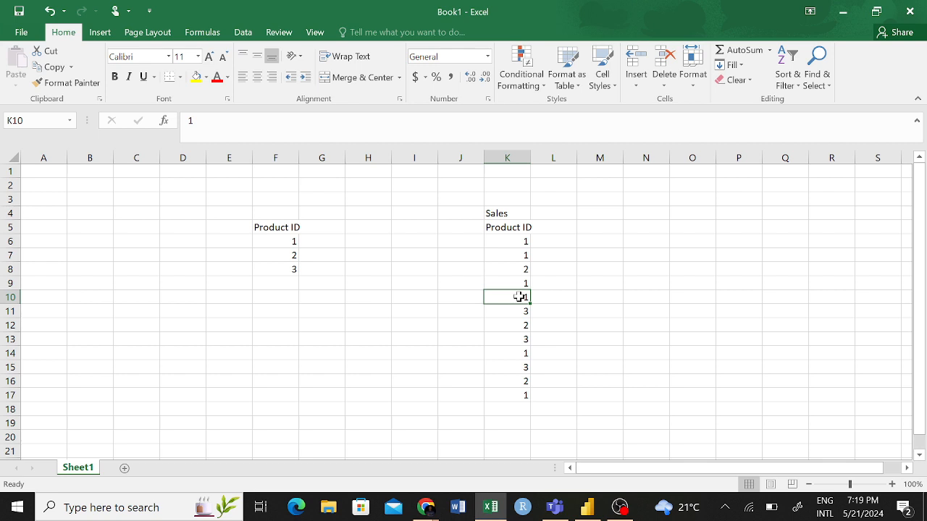
# - Switch to Power BI Desktop and inspect the Product ID relationship between the Product Information and Sales Data tables
pyautogui.click(586, 507)
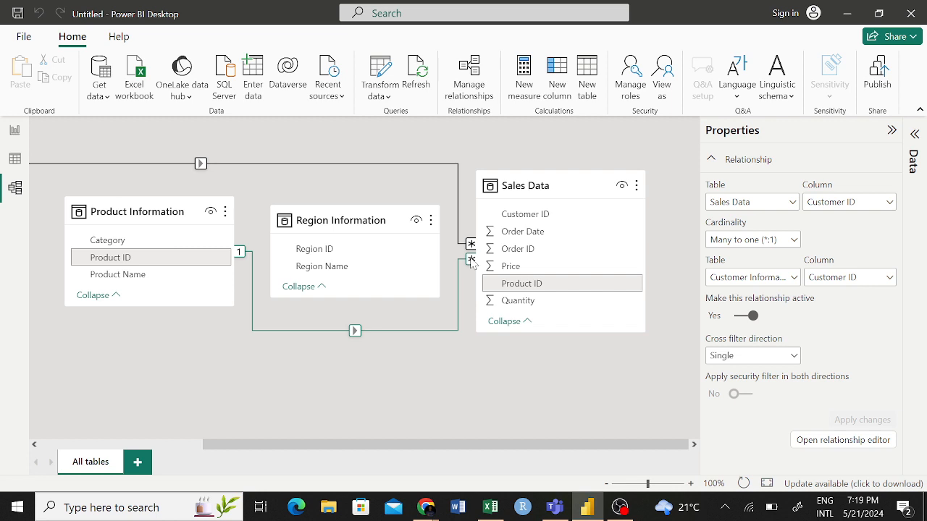
pyautogui.hscroll(-5, 434, 268)
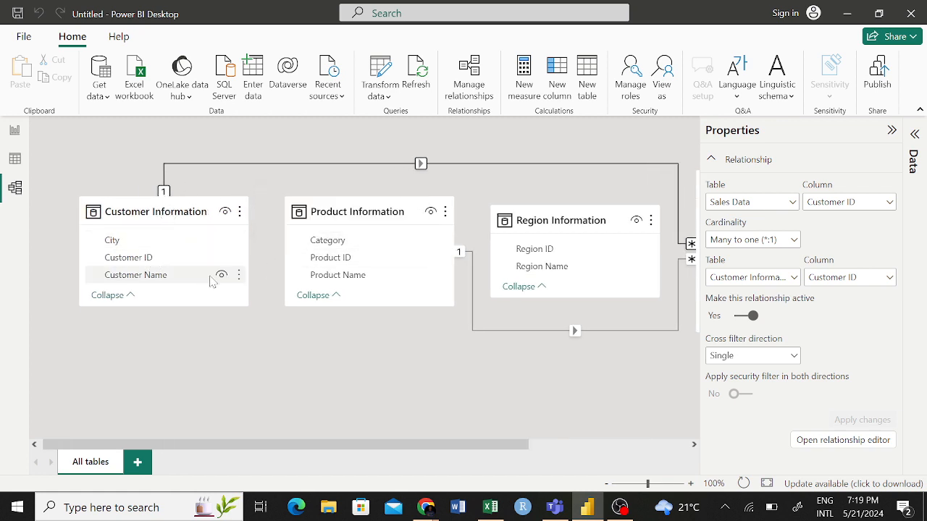
pyautogui.hscroll(2, 213, 280)
pyautogui.hscroll(-2, 131, 217)
pyautogui.hscroll(3, 310, 201)
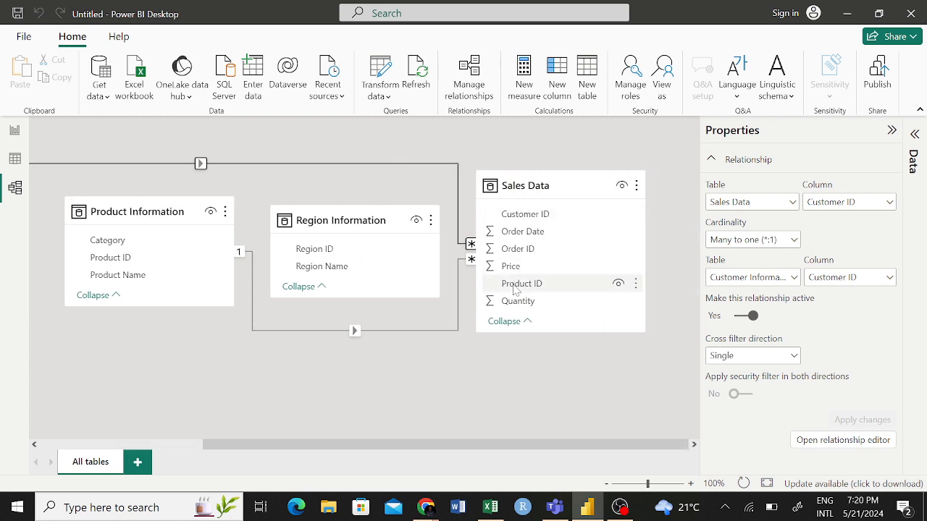
pyautogui.hscroll(-3, 507, 318)
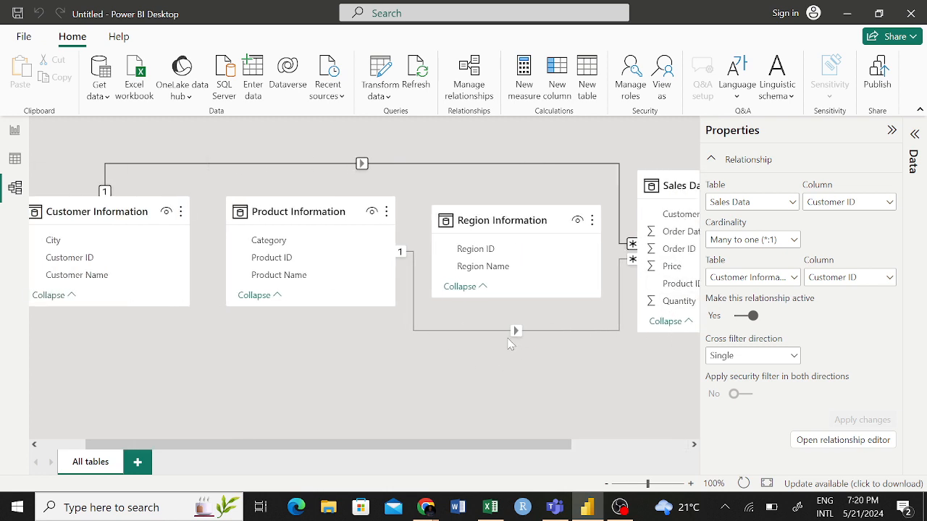
pyautogui.click(517, 333)
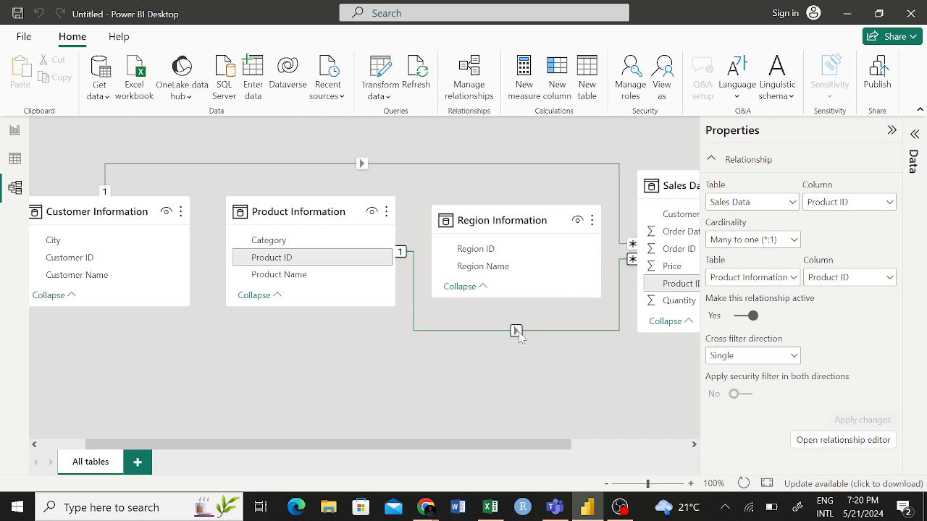
pyautogui.click(521, 357)
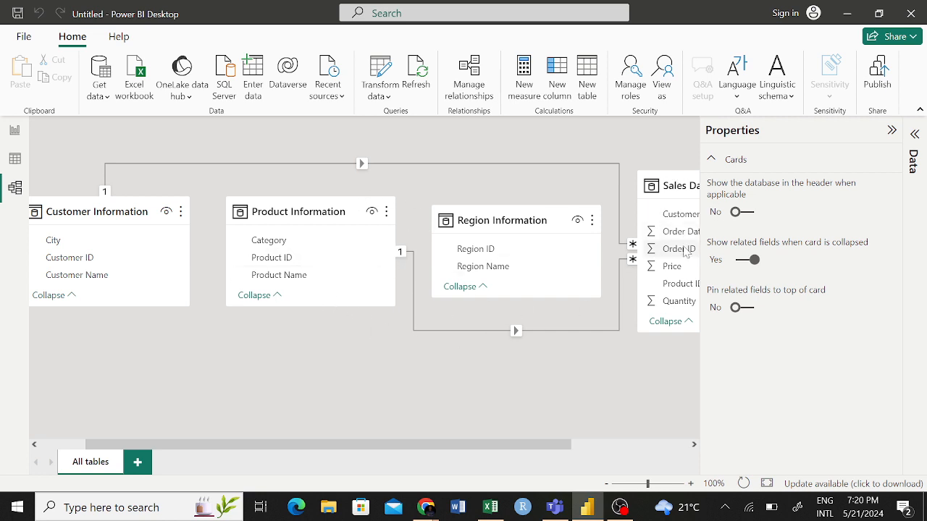
# - Select the Product ID relationship between Product Information and Sales Data, and review the tables offered for its first side
pyautogui.hscroll(3, 539, 362)
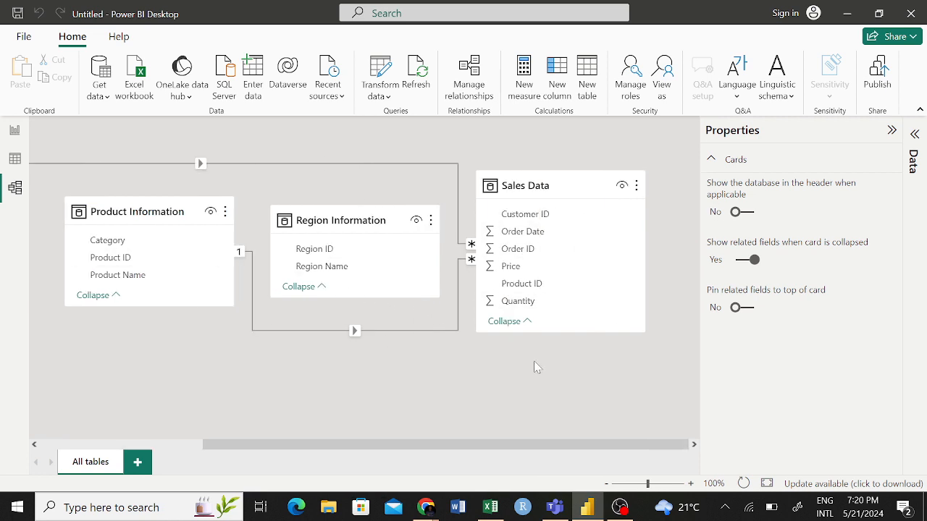
pyautogui.hscroll(-4, 534, 364)
pyautogui.hscroll(1, 499, 246)
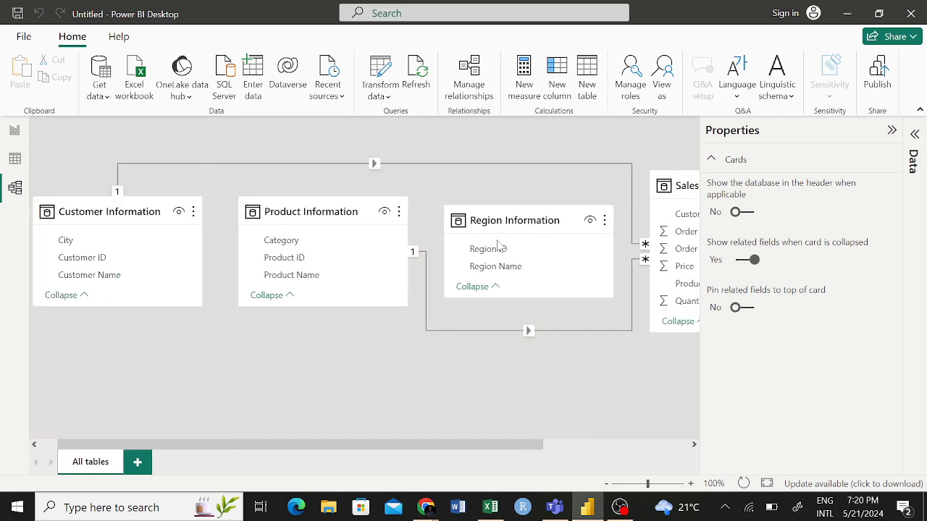
pyautogui.hscroll(3, 498, 246)
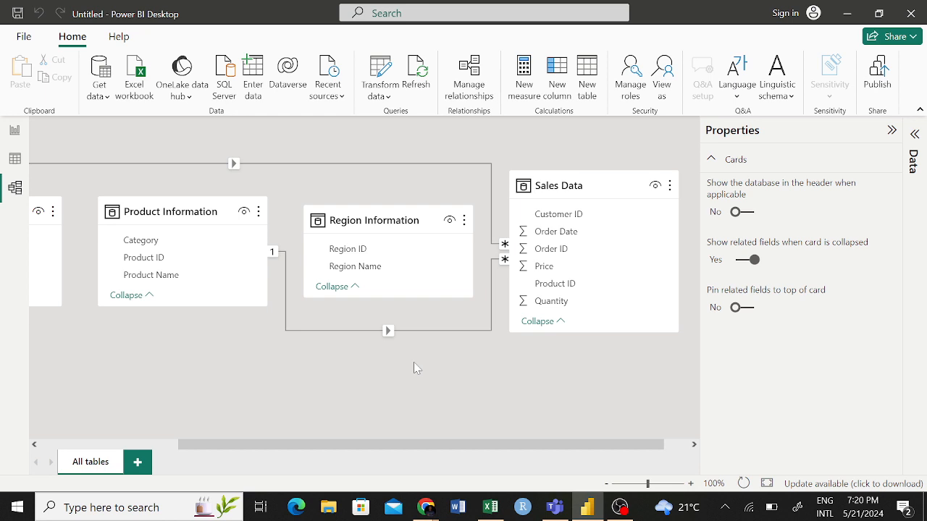
pyautogui.click(389, 331)
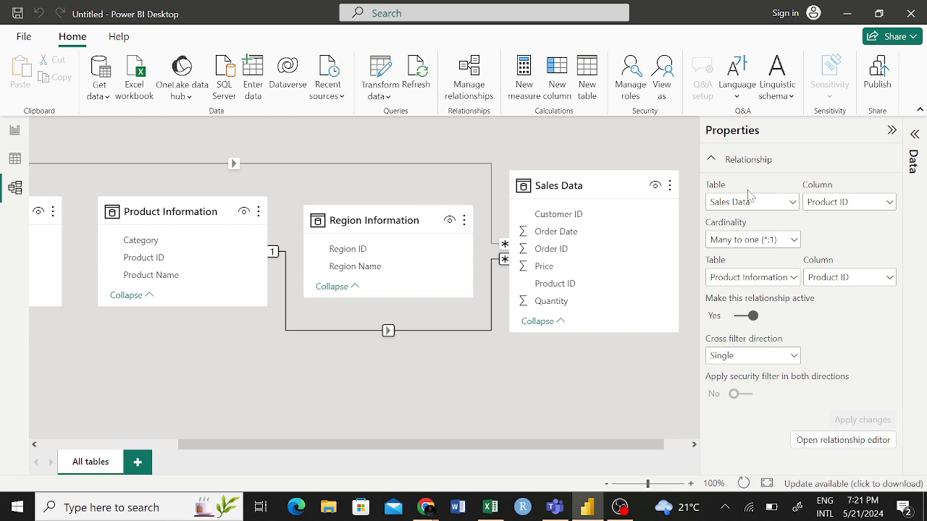
pyautogui.click(793, 204)
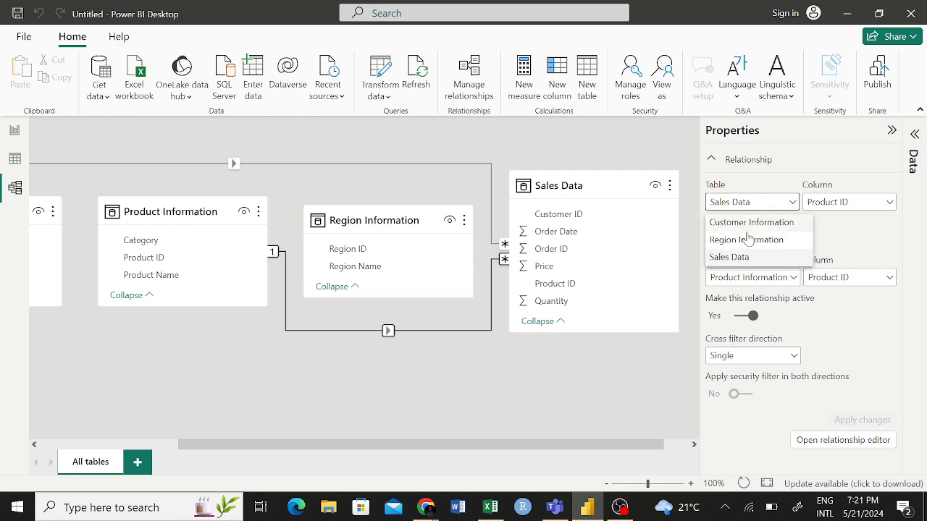
pyautogui.click(833, 232)
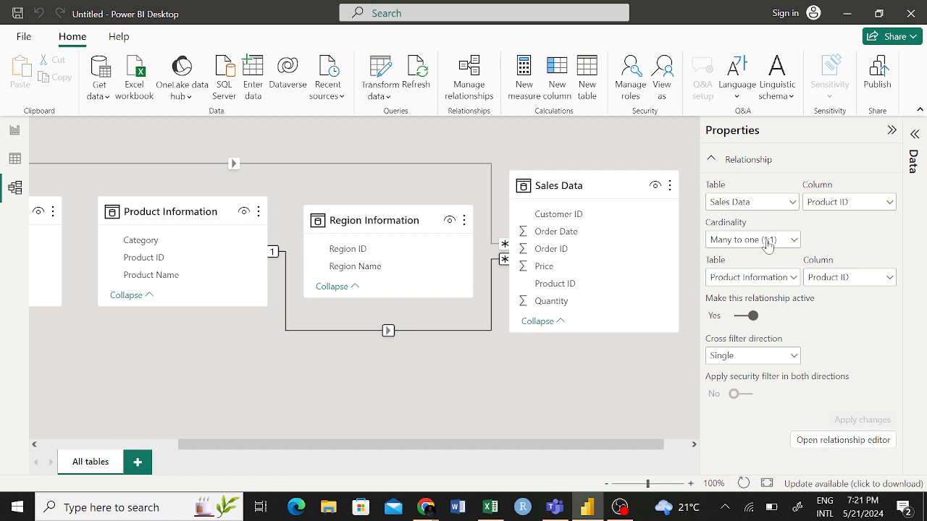
# - Review the cardinality options and the Sales Data column choices available for the selected relationship
pyautogui.click(794, 241)
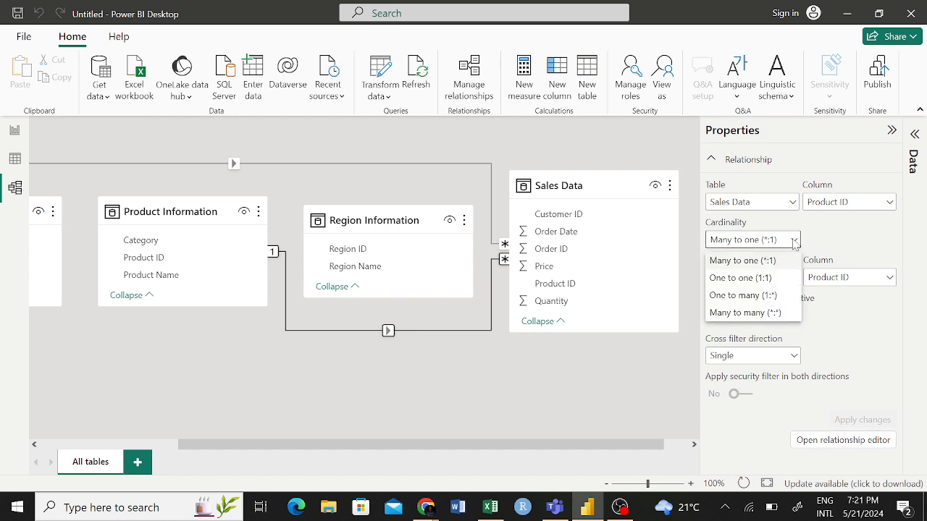
pyautogui.click(794, 241)
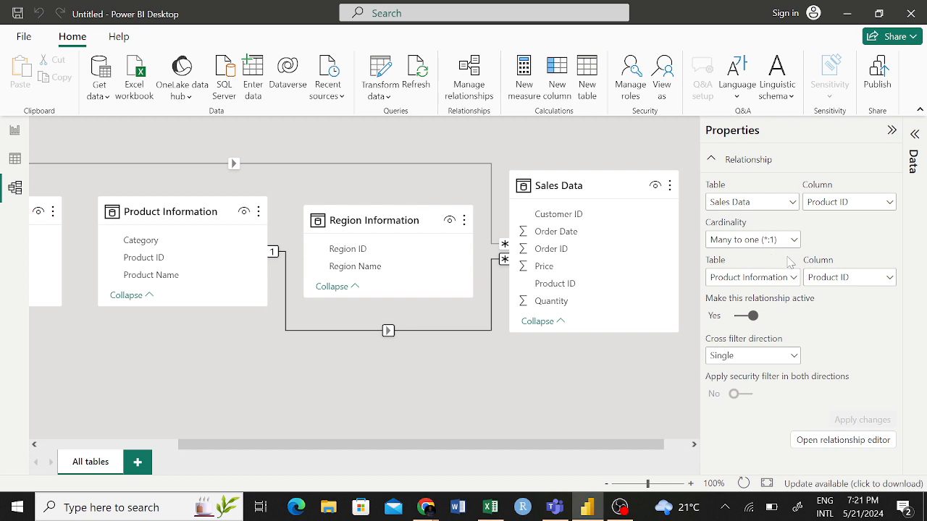
pyautogui.click(793, 239)
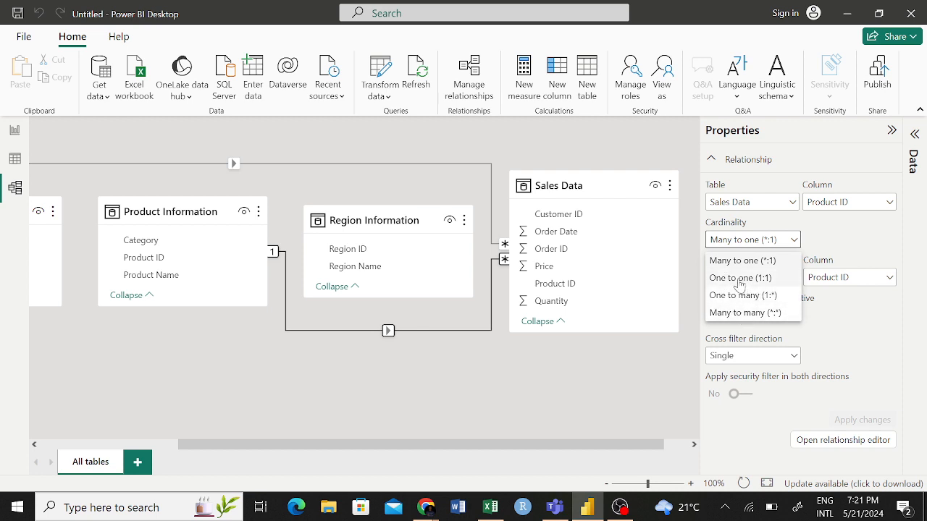
pyautogui.click(862, 235)
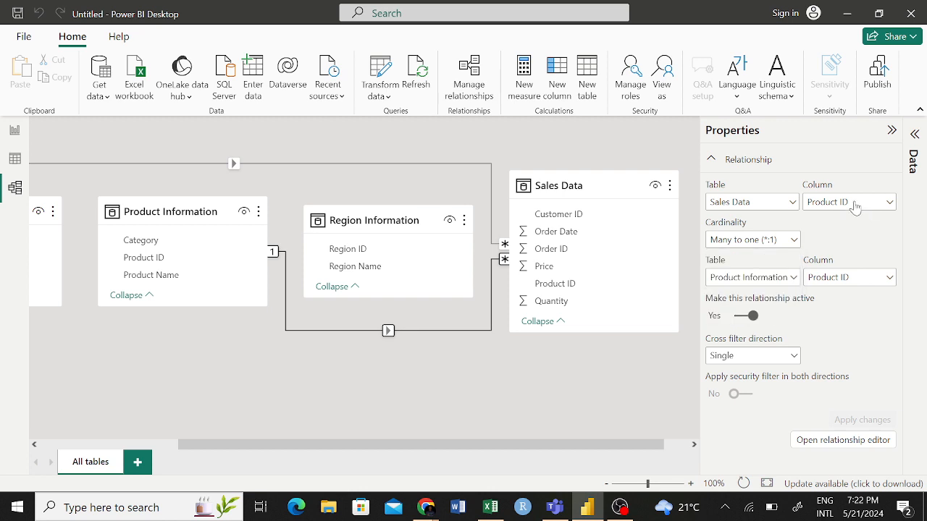
pyautogui.click(855, 206)
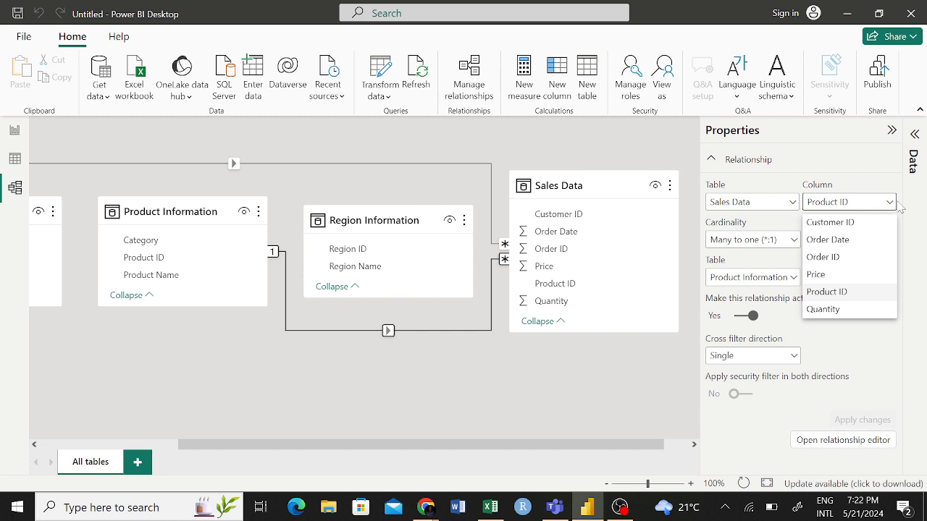
pyautogui.click(923, 237)
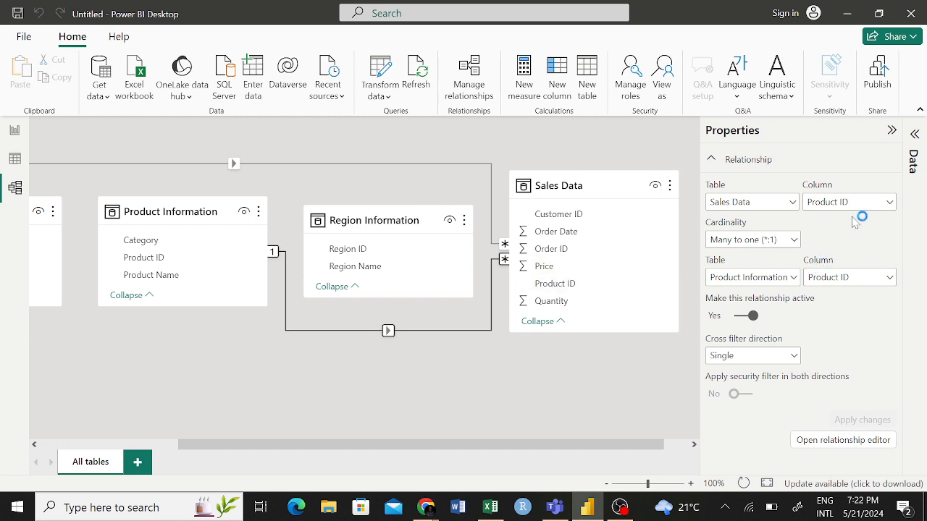
# - Set the relationship's Sales Data column to Customer ID, review the Product Information column choices, and apply the change
pyautogui.click(868, 206)
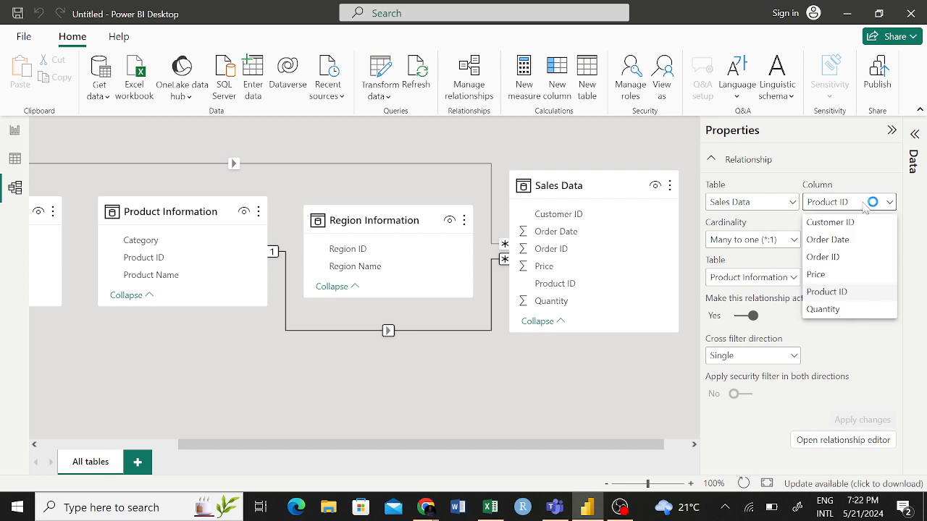
pyautogui.click(838, 224)
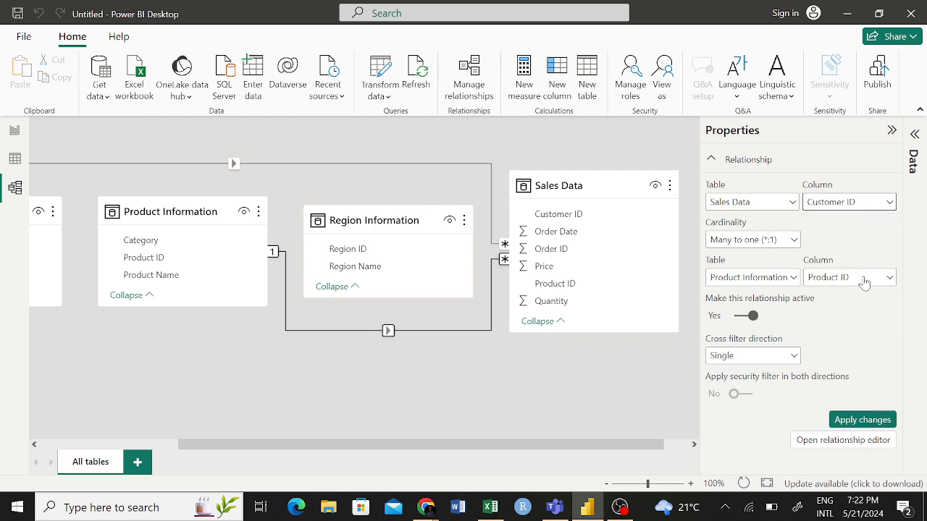
pyautogui.click(868, 280)
pyautogui.click(913, 253)
pyautogui.click(863, 421)
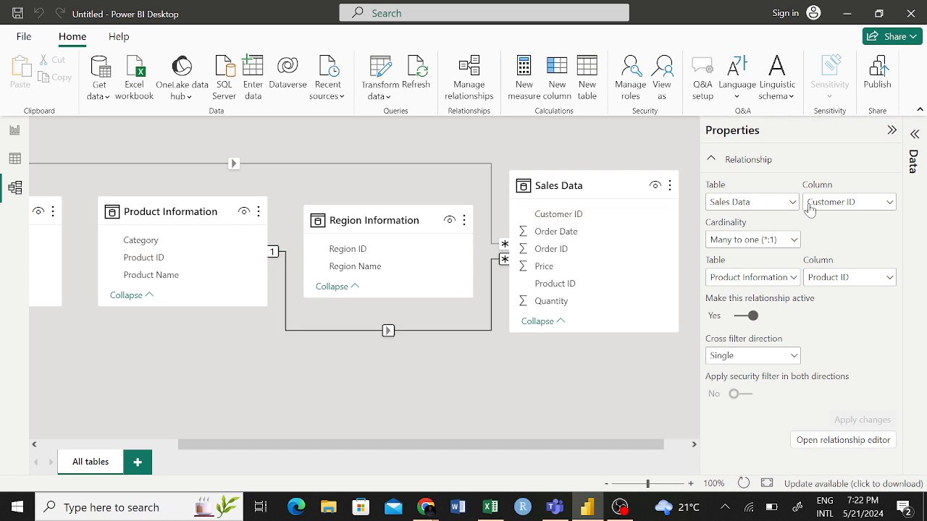
# - Set the relationship's Sales Data column back to Product ID and apply the change
pyautogui.click(846, 204)
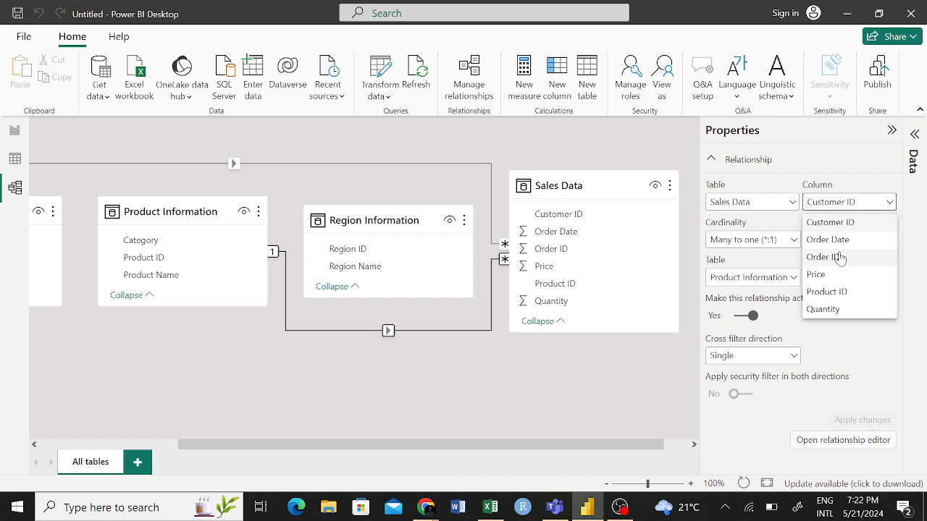
pyautogui.click(846, 292)
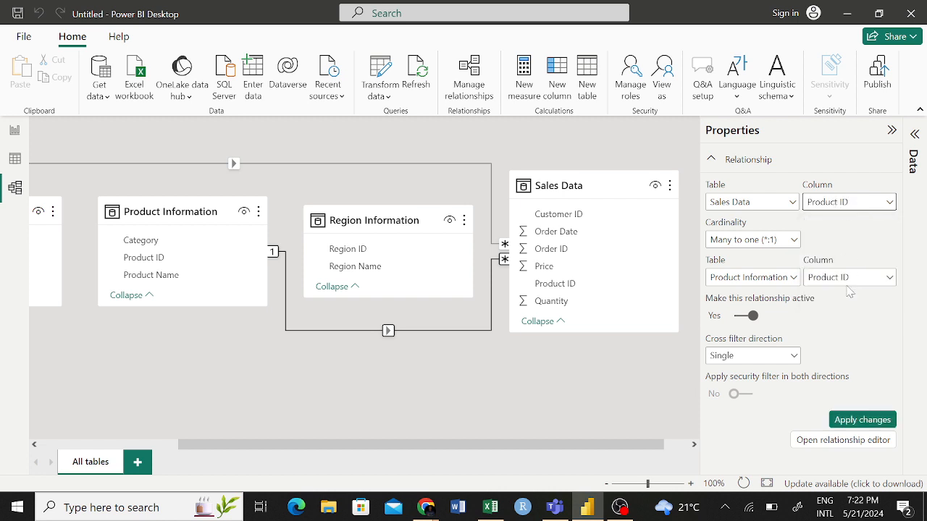
pyautogui.click(865, 424)
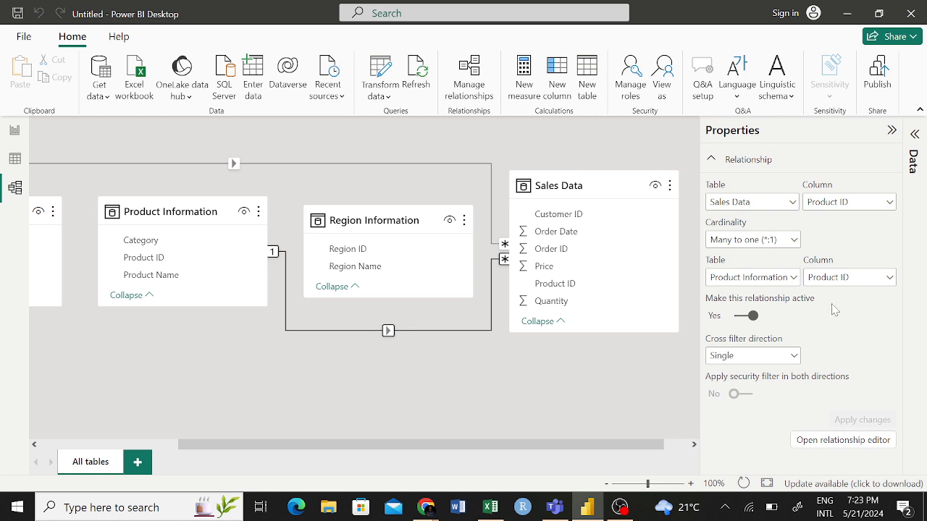
# - Review the cross filter direction options of the Product ID relationship
pyautogui.click(776, 360)
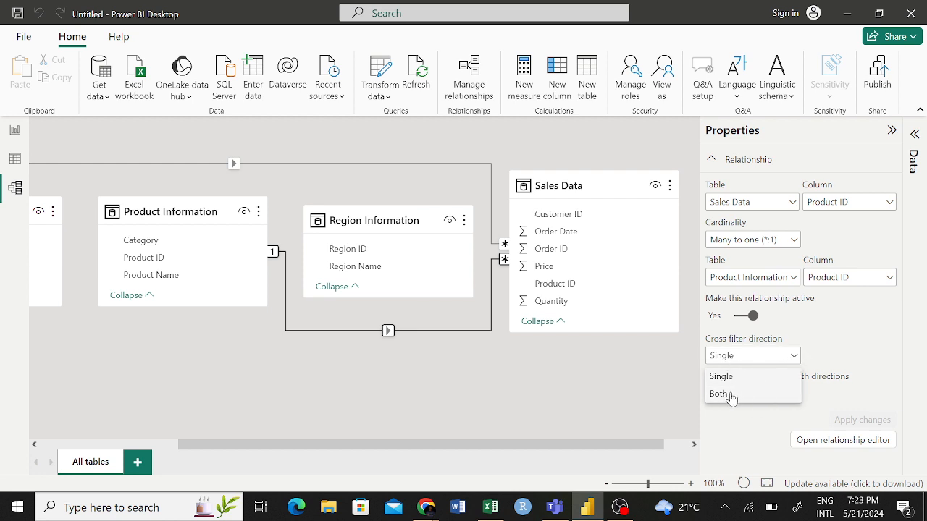
pyautogui.click(795, 357)
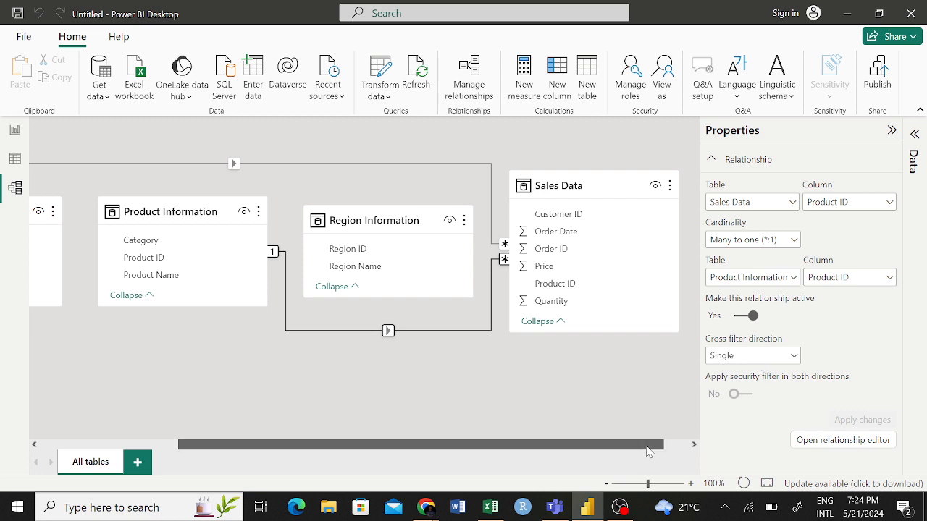
pyautogui.click(691, 445)
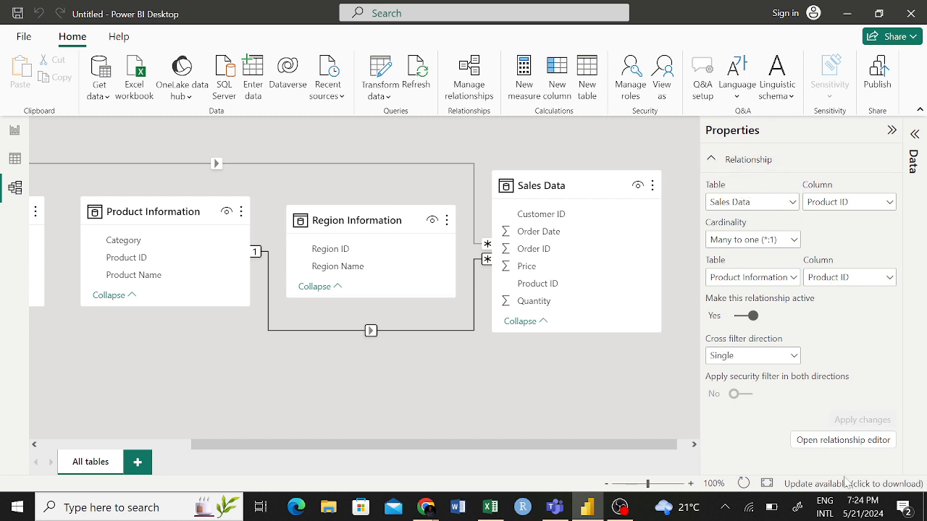
# - Inspect the relationship's table previews in the relationship editor, close it, and review the Sales Data column choices again
pyautogui.click(856, 437)
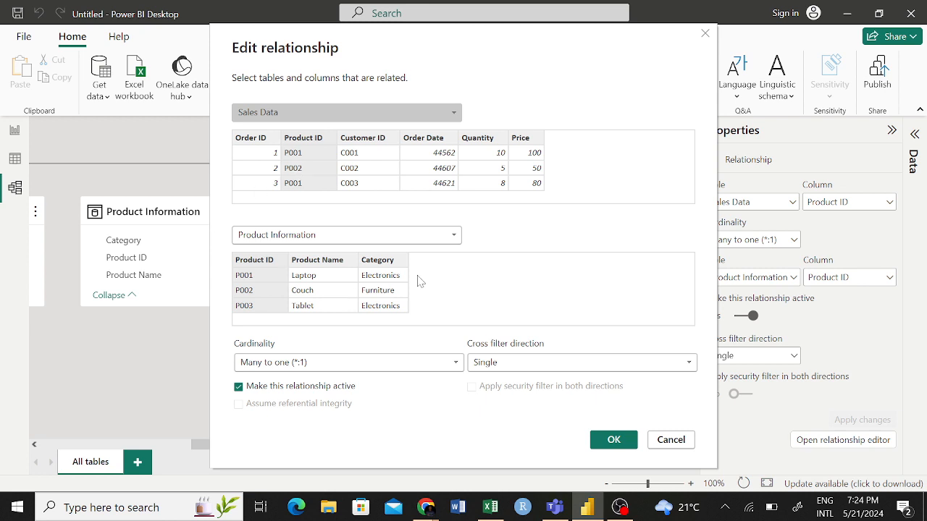
pyautogui.click(706, 35)
pyautogui.click(865, 202)
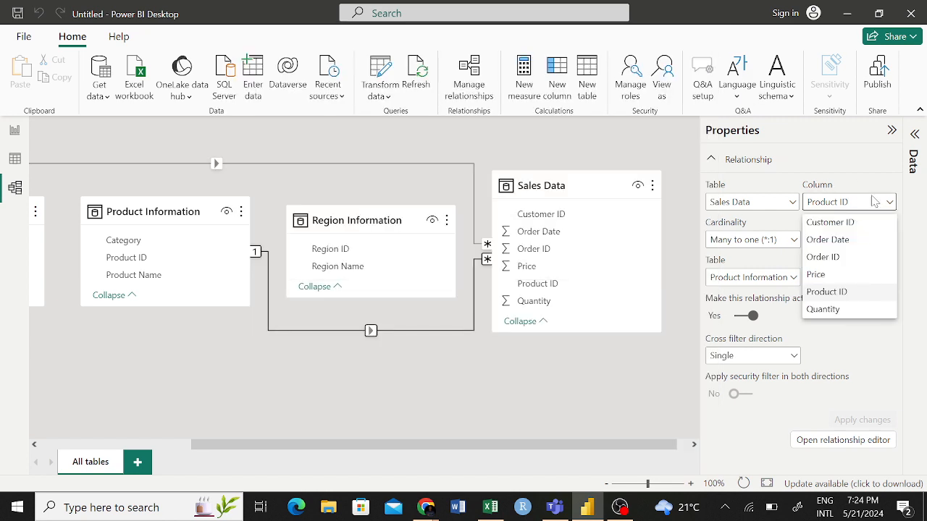
pyautogui.click(874, 202)
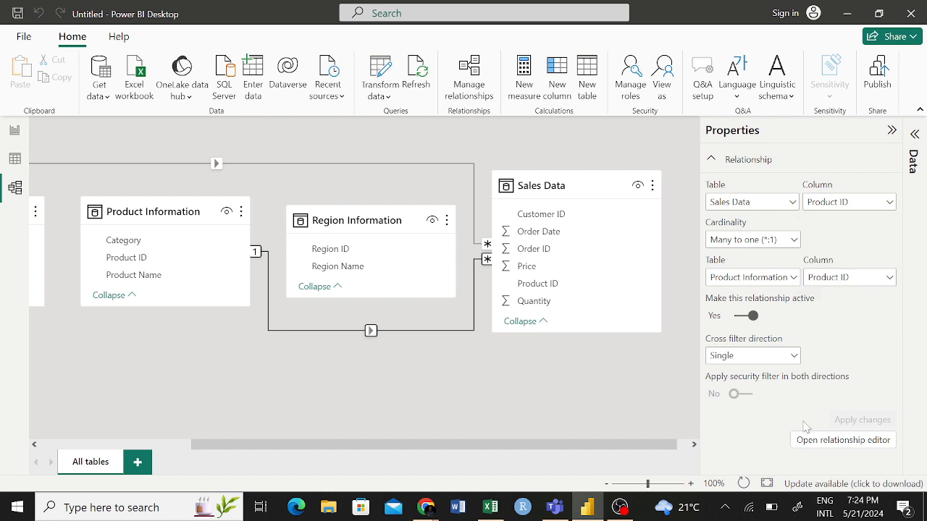
# - Try to reverse the relationship in the relationship editor, with Product Information as first table and Sales Data as second, and confirm
pyautogui.click(848, 440)
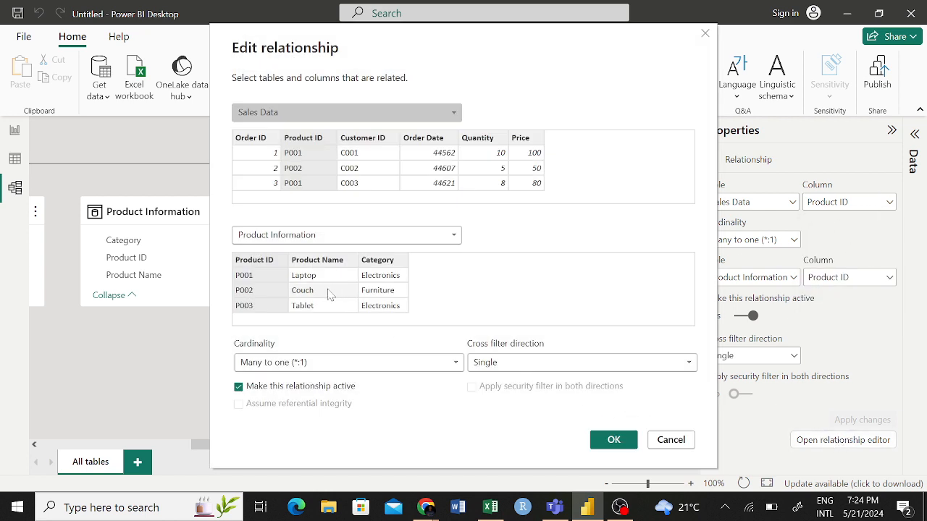
pyautogui.click(407, 115)
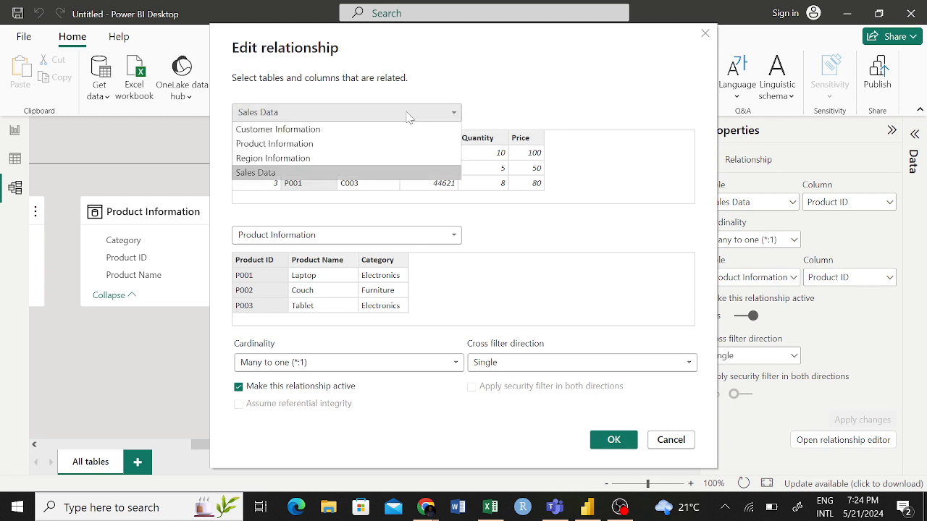
pyautogui.click(299, 145)
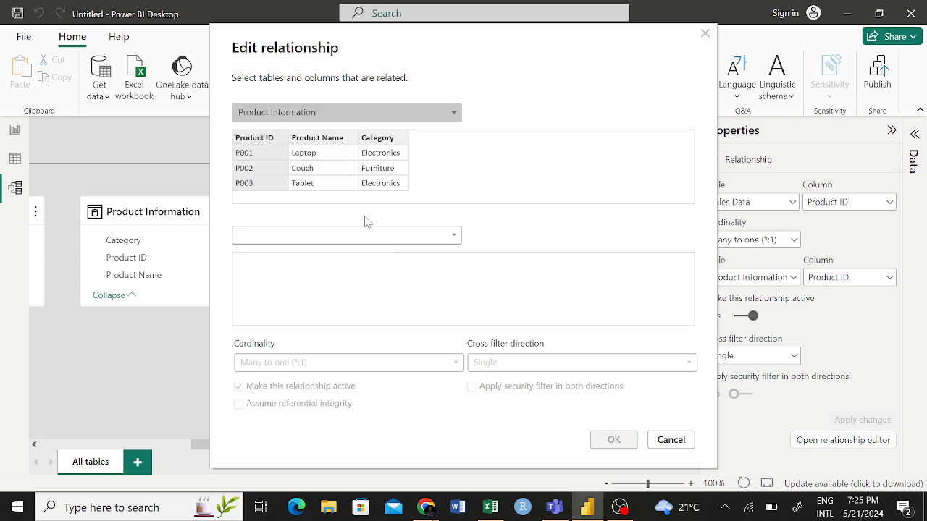
pyautogui.click(390, 239)
pyautogui.click(278, 282)
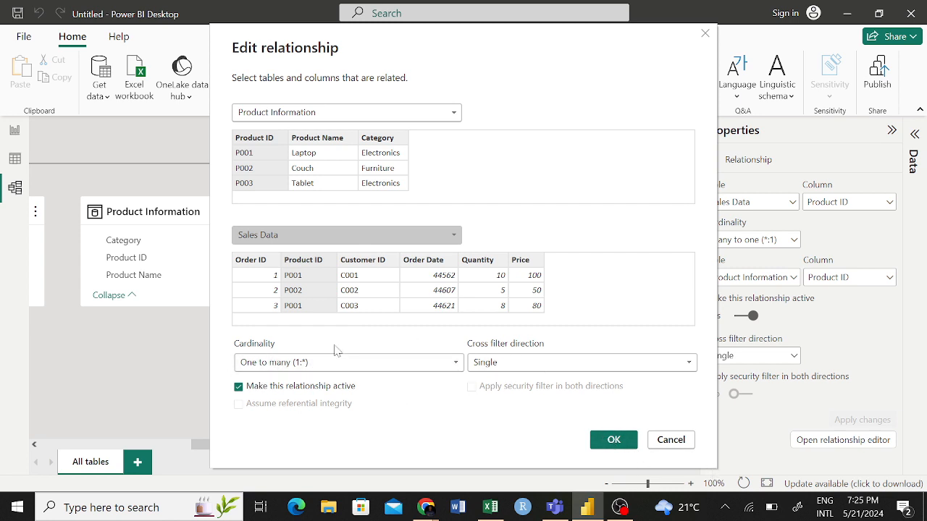
pyautogui.click(630, 440)
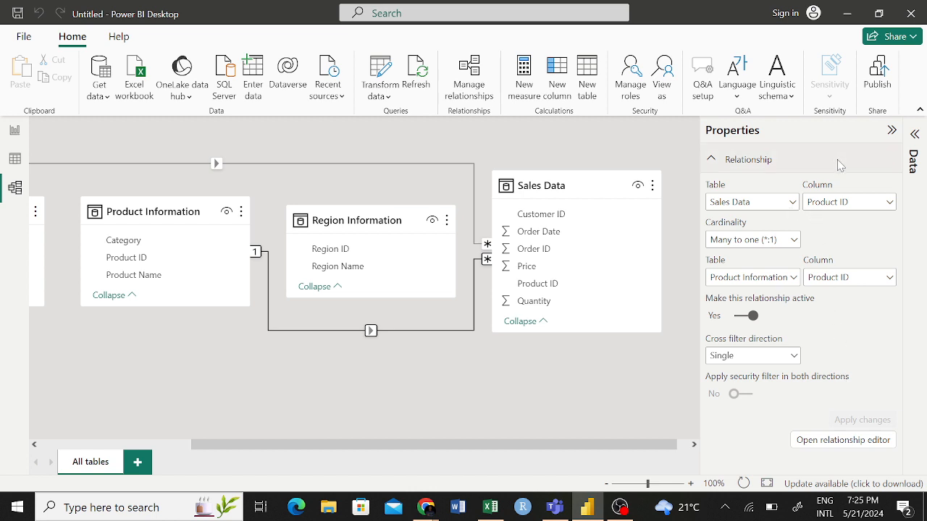
# - Deselect and reselect the Product ID relationship to recheck its properties
pyautogui.click(719, 159)
pyautogui.click(720, 159)
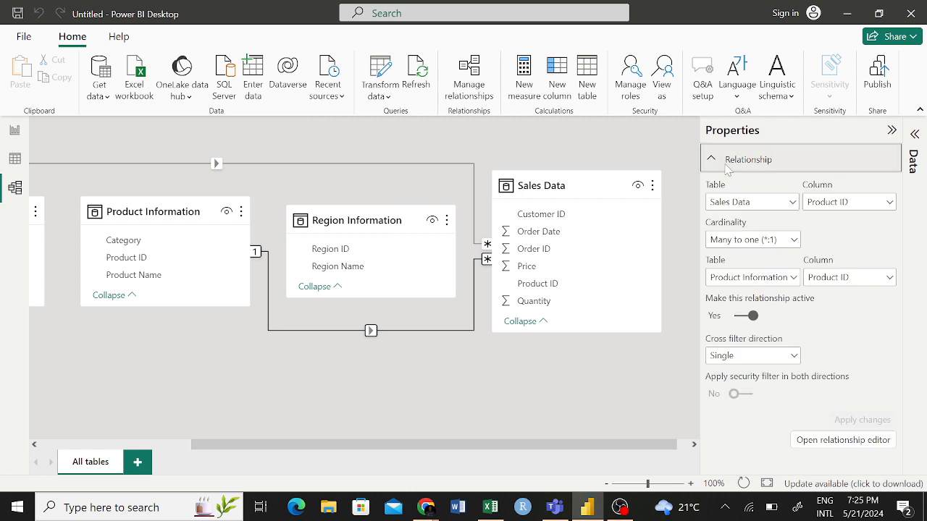
pyautogui.click(497, 347)
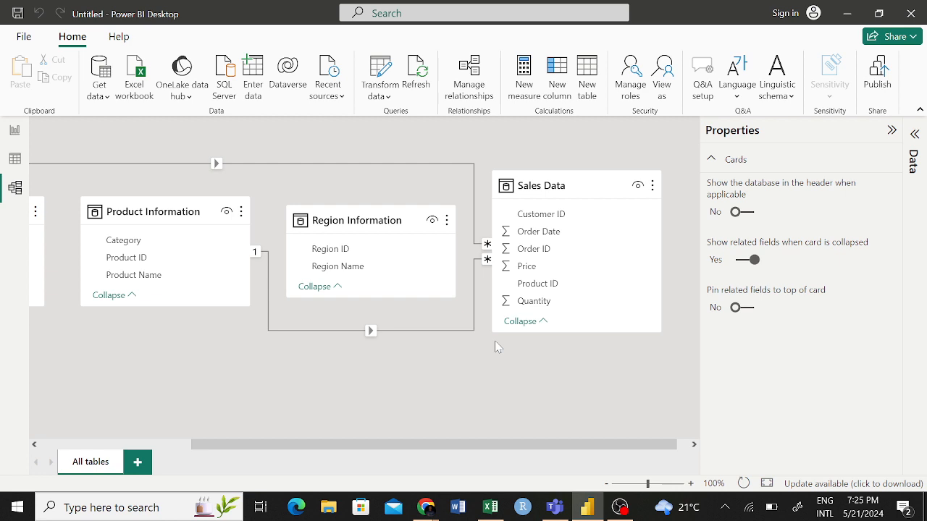
pyautogui.click(370, 333)
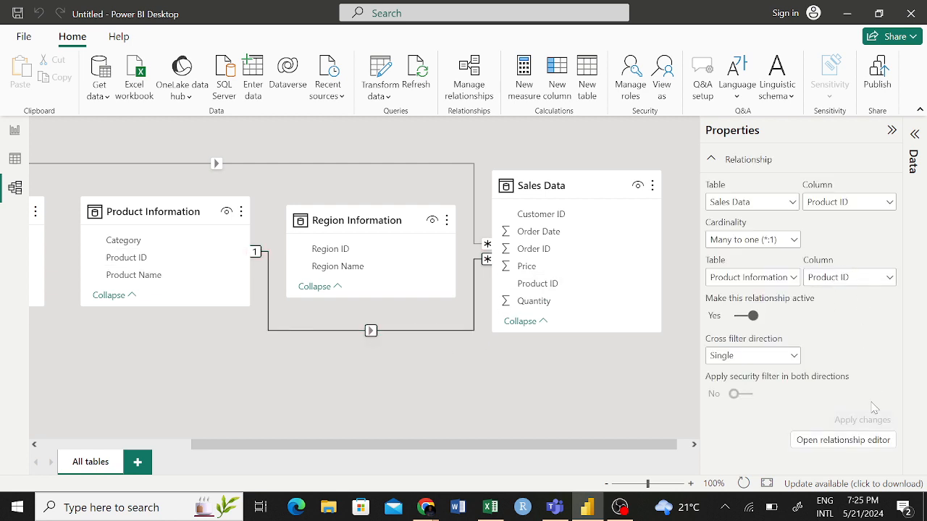
# - Try again to reverse the Product ID relationship, with Product Information as first table and Sales Data as second, and confirm
pyautogui.click(843, 440)
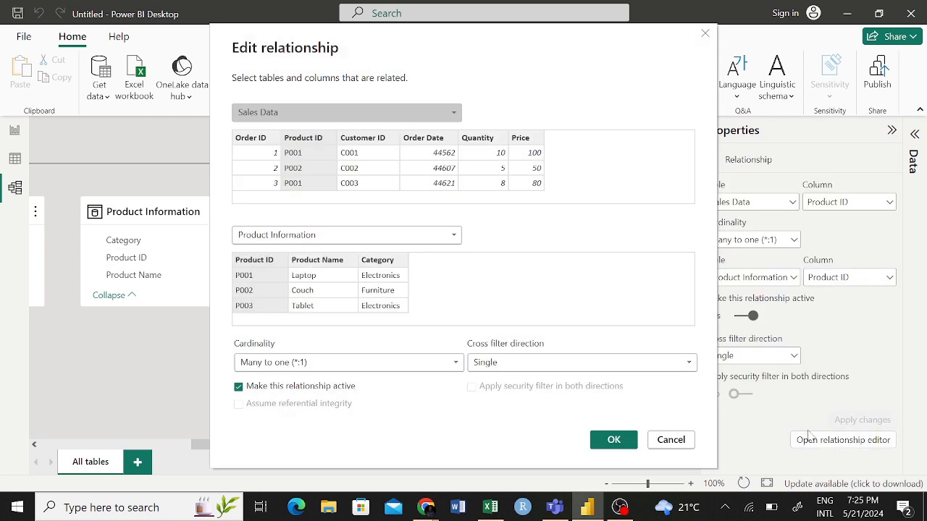
pyautogui.click(403, 113)
pyautogui.click(300, 144)
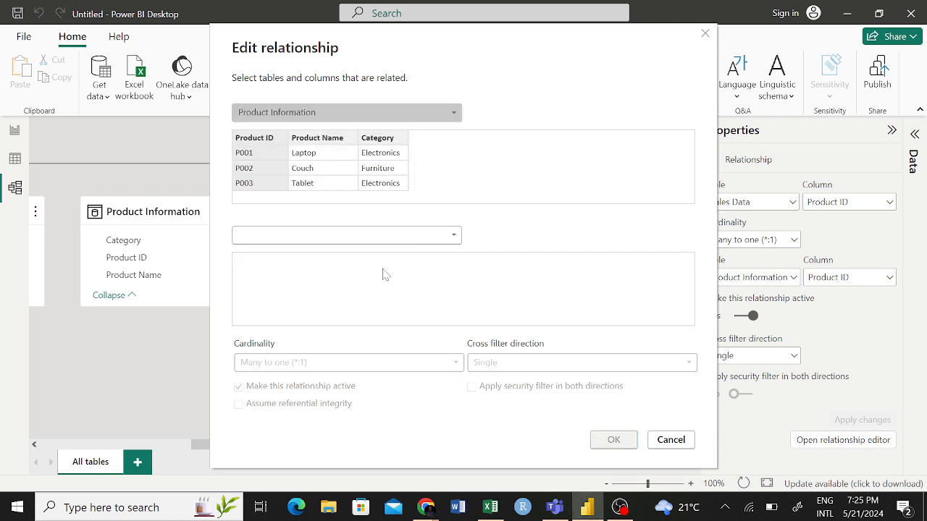
pyautogui.click(384, 236)
pyautogui.click(298, 281)
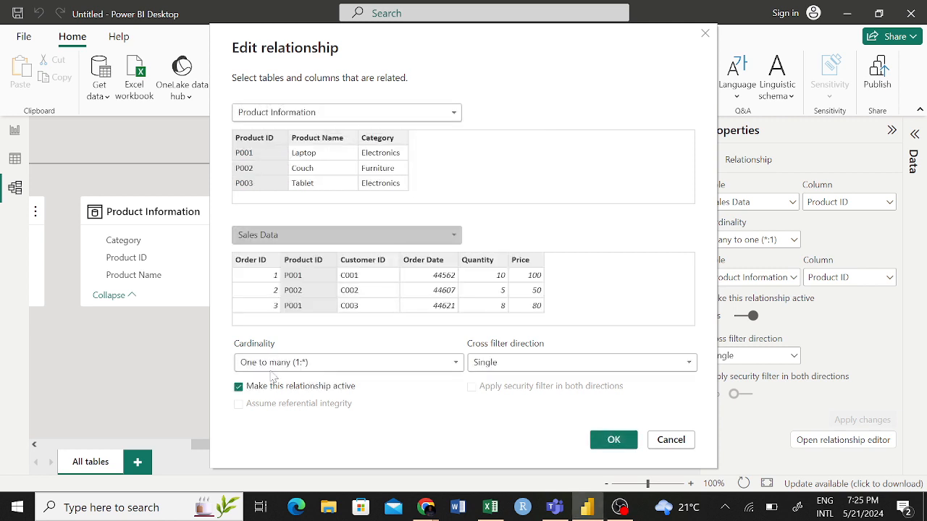
pyautogui.click(613, 440)
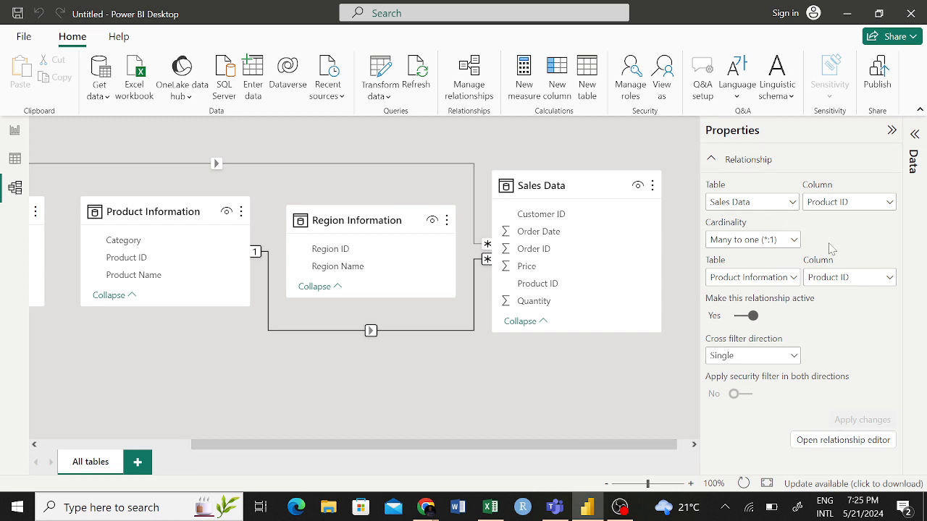
# - Reopen the relationship editor and set Product Information as the first table and Sales Data as the second
pyautogui.click(786, 206)
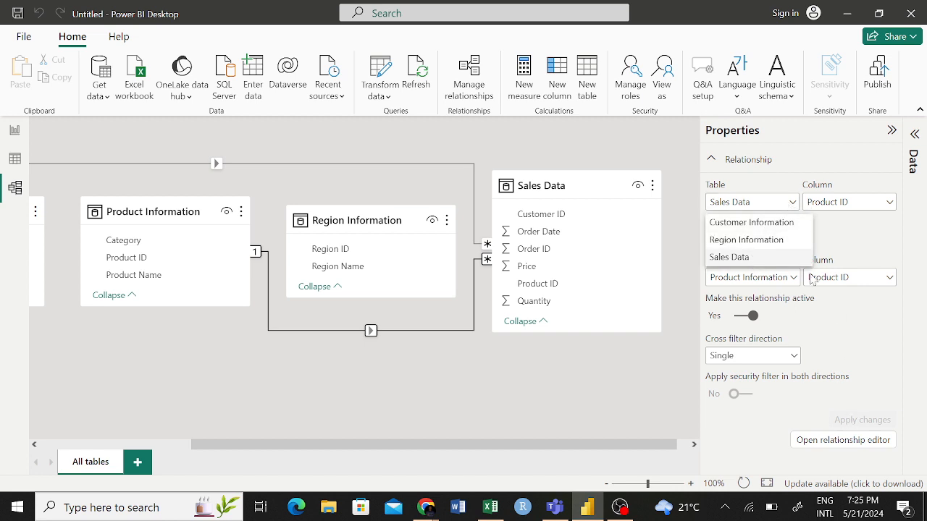
pyautogui.click(847, 443)
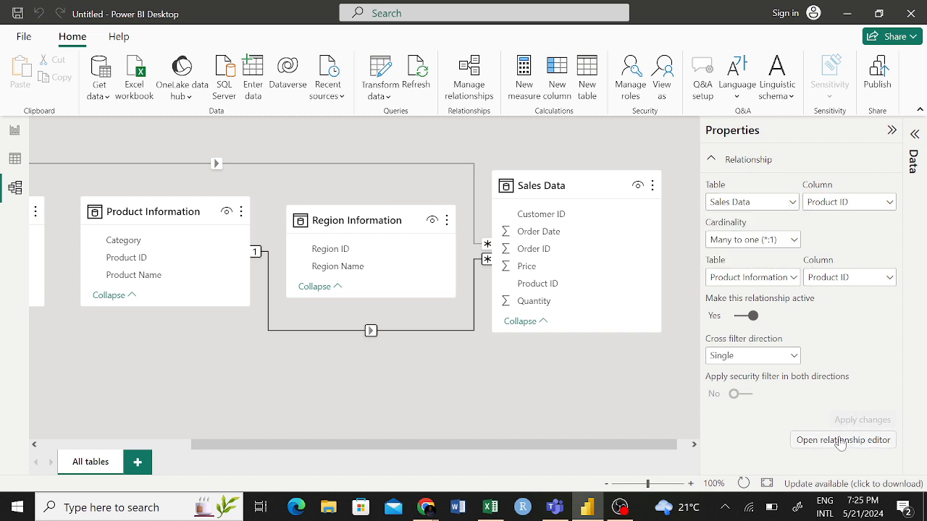
pyautogui.click(844, 440)
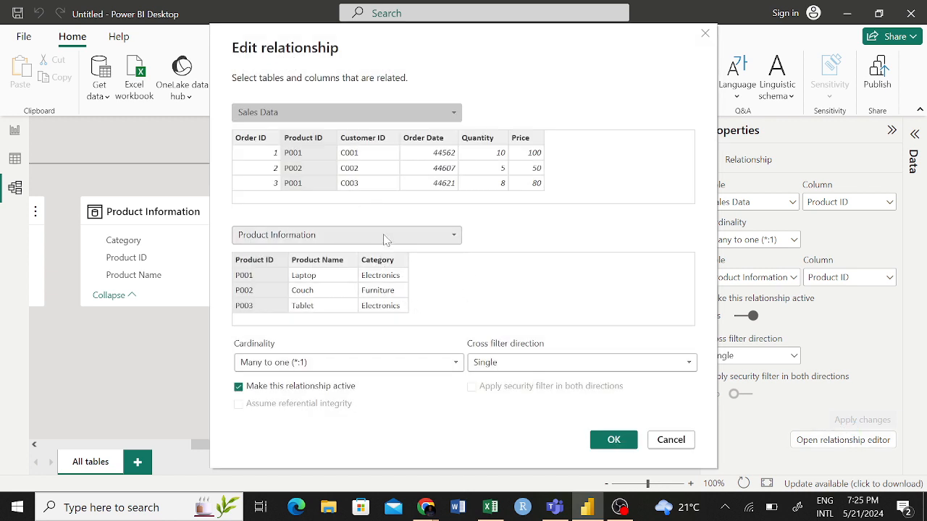
pyautogui.click(384, 237)
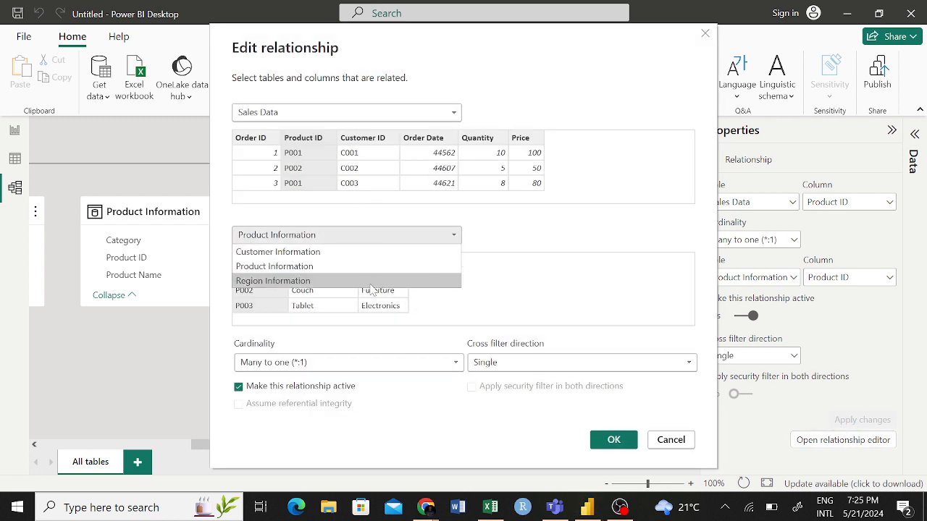
pyautogui.click(344, 116)
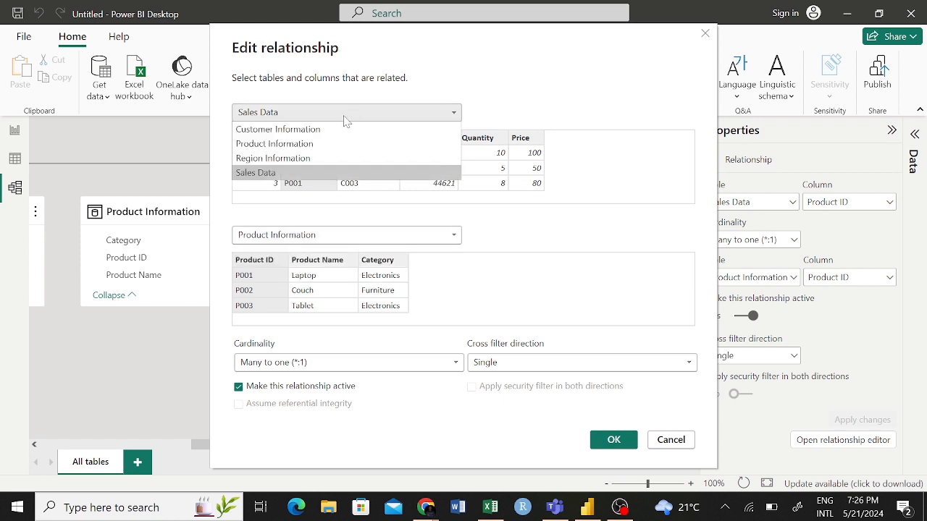
pyautogui.click(300, 144)
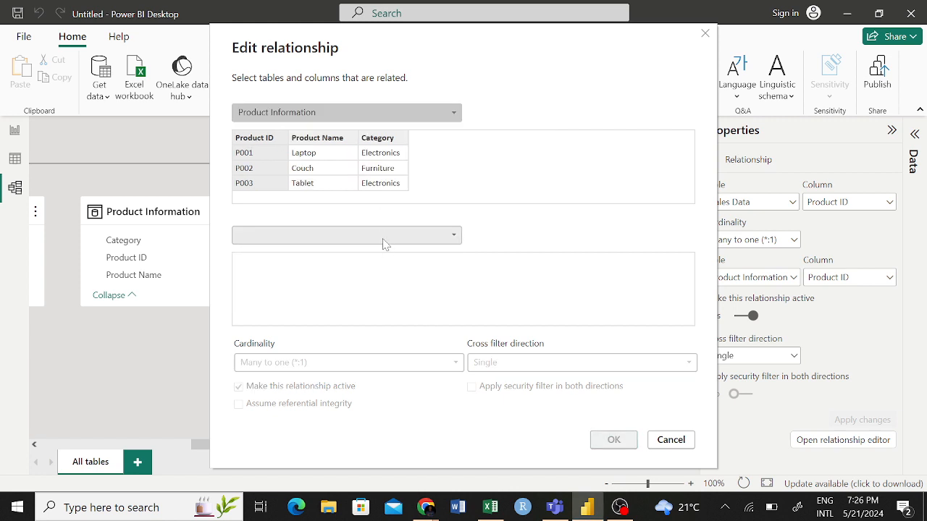
pyautogui.click(382, 239)
pyautogui.click(296, 282)
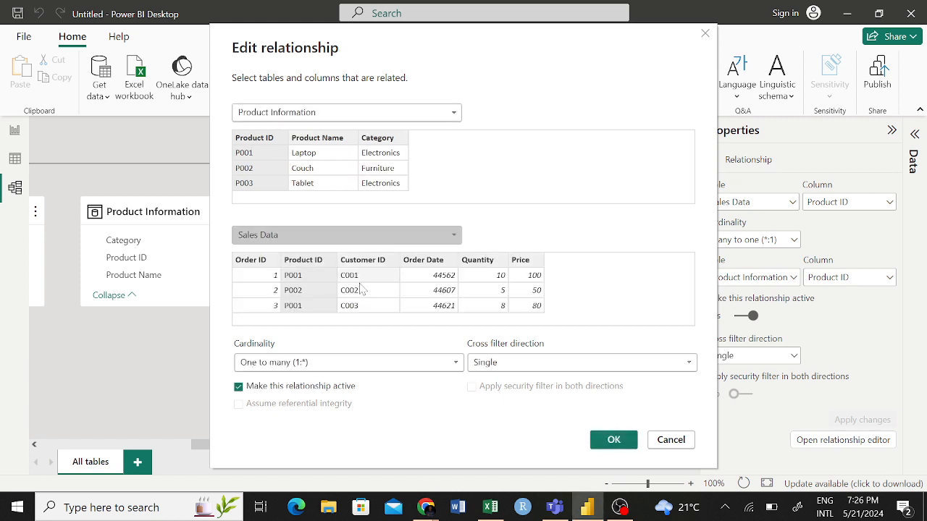
# - Try the Many to one (*:1) cardinality for this table order and return to One to many (1:*)
pyautogui.click(357, 361)
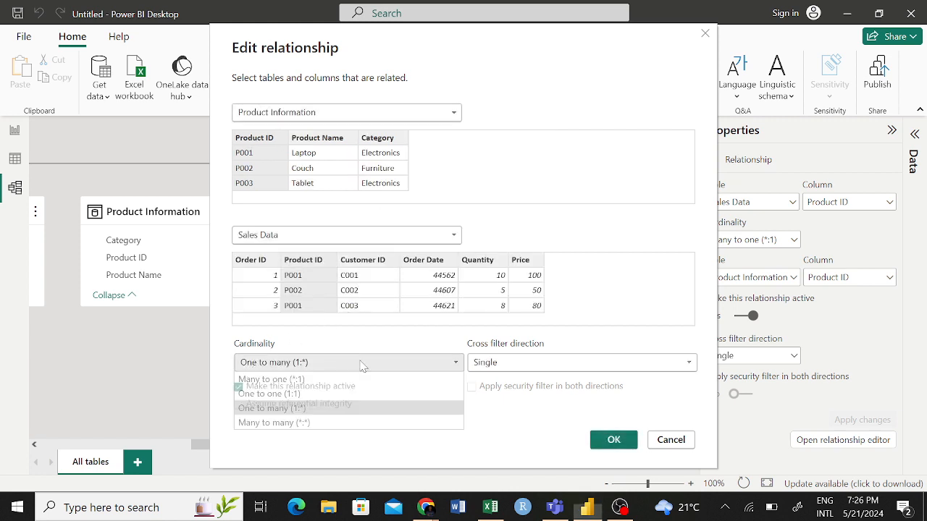
pyautogui.click(314, 377)
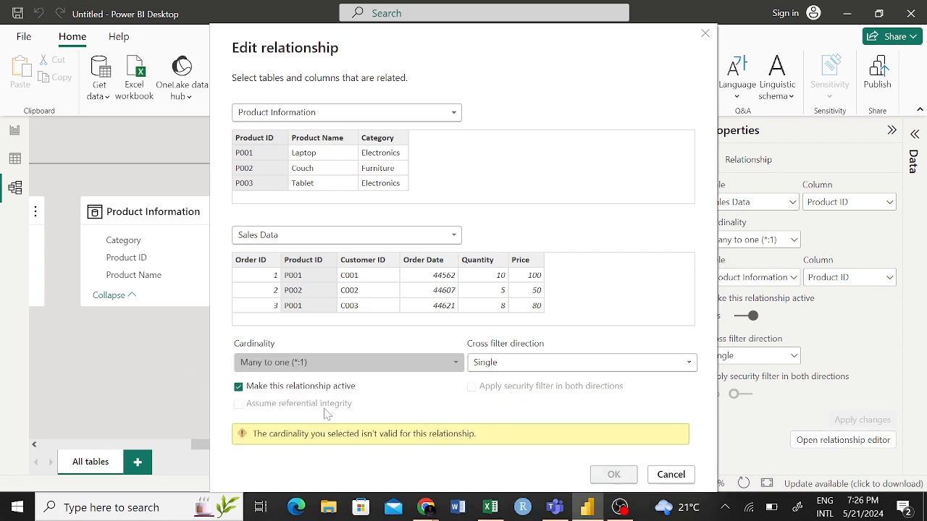
pyautogui.click(402, 362)
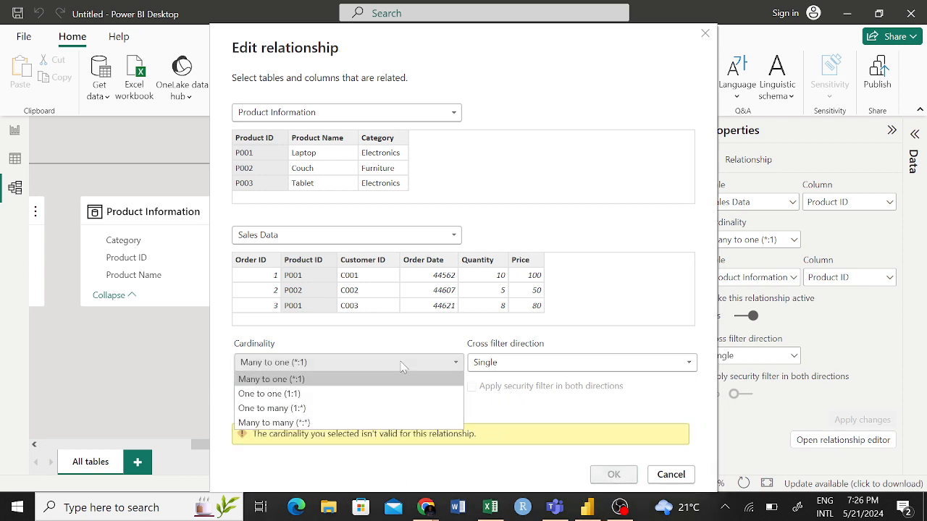
pyautogui.click(272, 407)
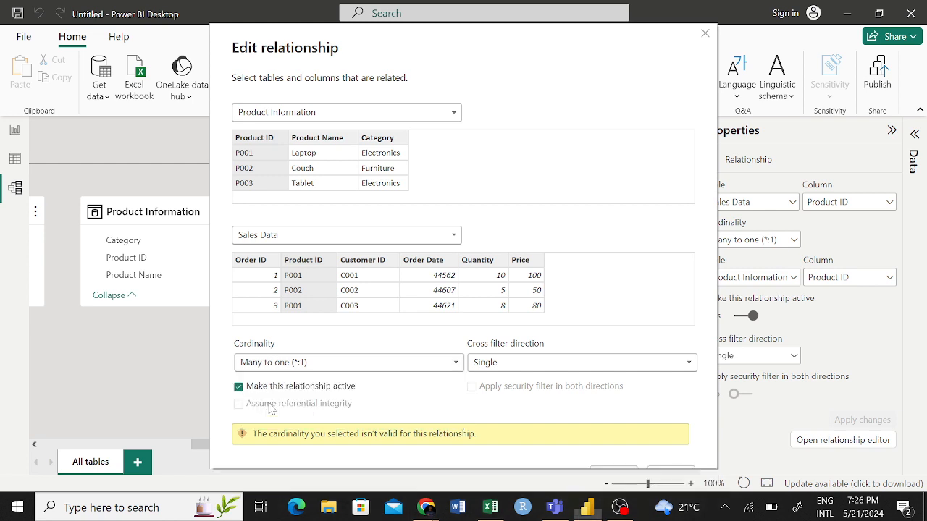
# - Swap the tables back to Sales Data first and Product Information second, cancel the edit, and deselect the relationship
pyautogui.click(339, 116)
pyautogui.click(347, 237)
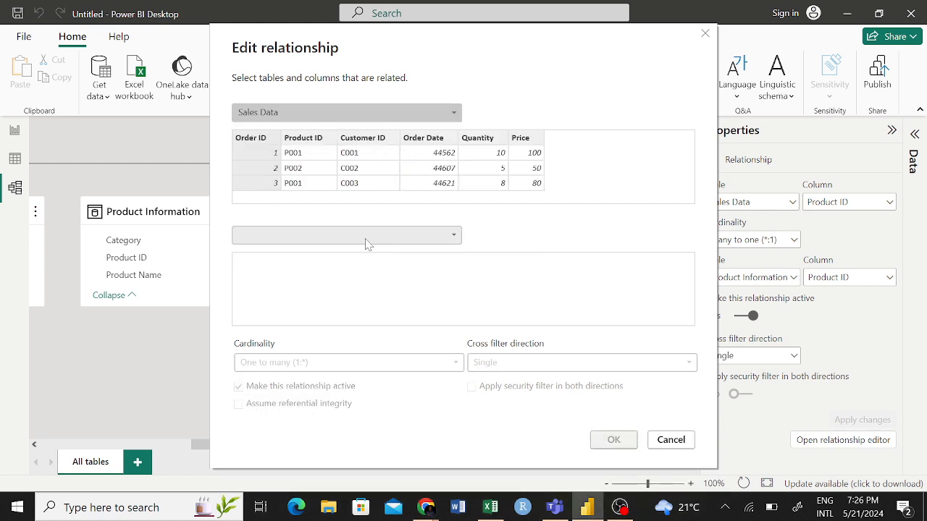
pyautogui.click(362, 239)
pyautogui.click(270, 266)
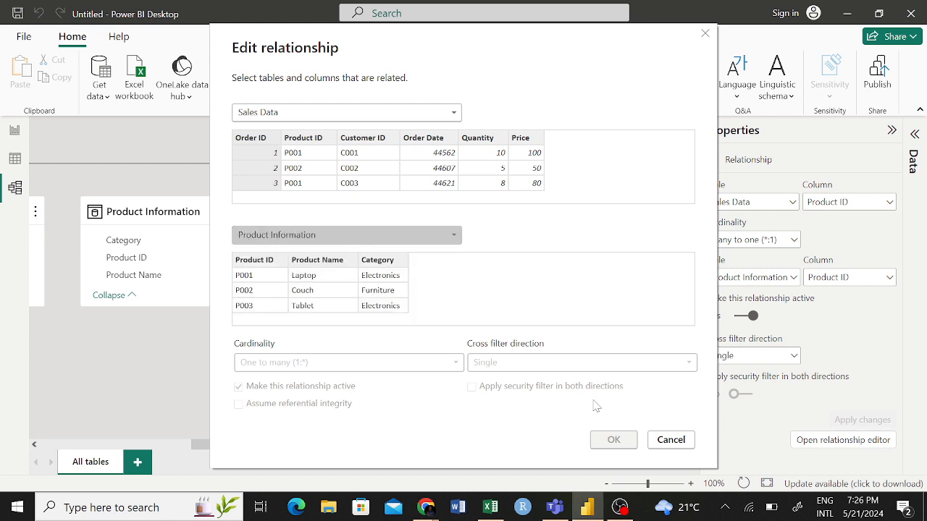
pyautogui.click(670, 439)
pyautogui.click(486, 397)
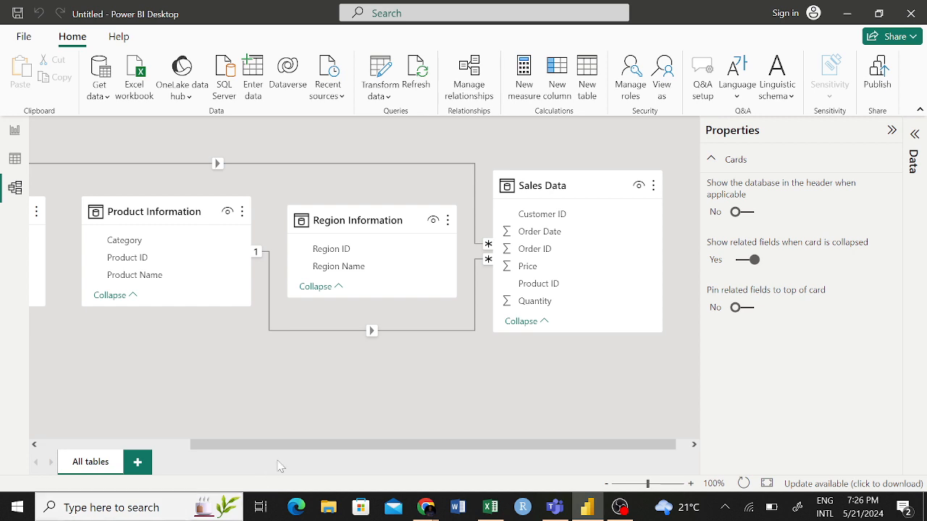
# - Switch to the Book1 workbook in Excel and enter Primary Key in cell D14
pyautogui.moveTo(273, 446); pyautogui.dragTo(207, 447)
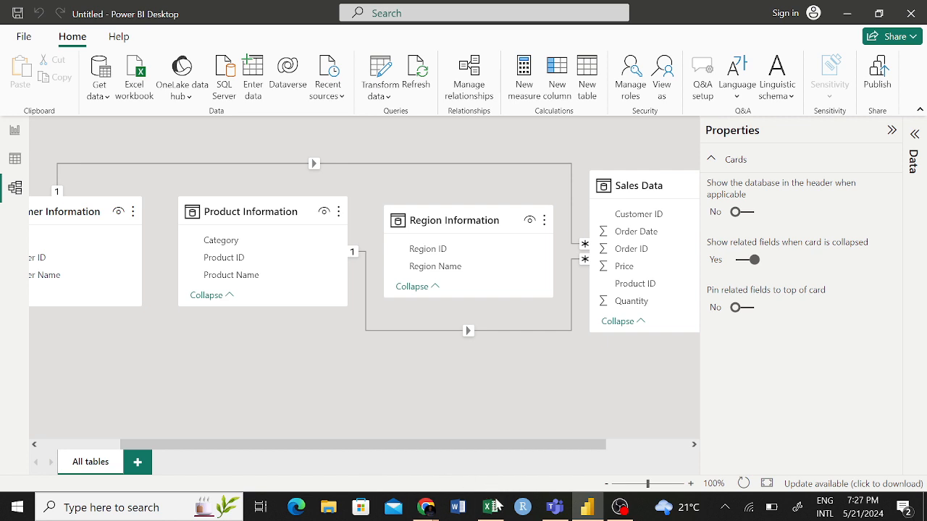
pyautogui.click(491, 508)
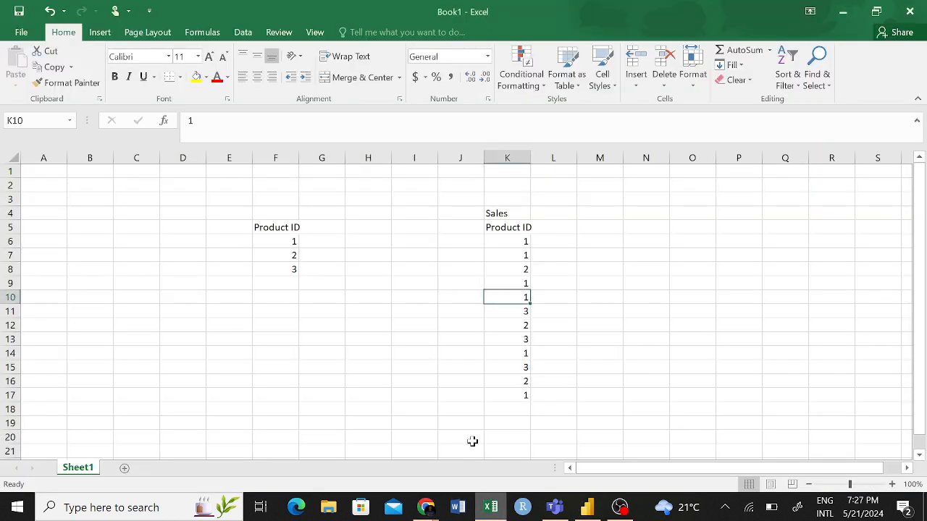
pyautogui.click(182, 359)
pyautogui.write('O')
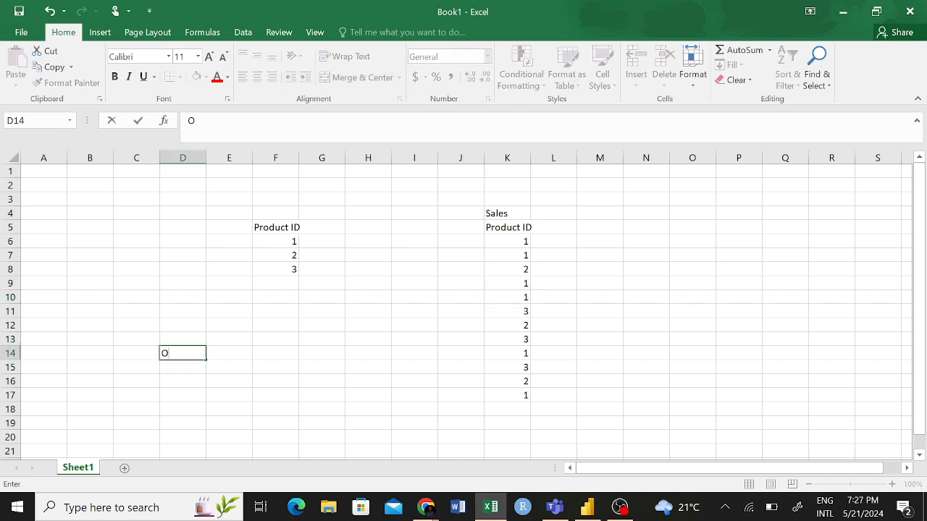
pyautogui.press('BackSpace')
pyautogui.write('Prom')
pyautogui.press('BackSpace')
pyautogui.press('BackSpace')
pyautogui.write('imary Key')
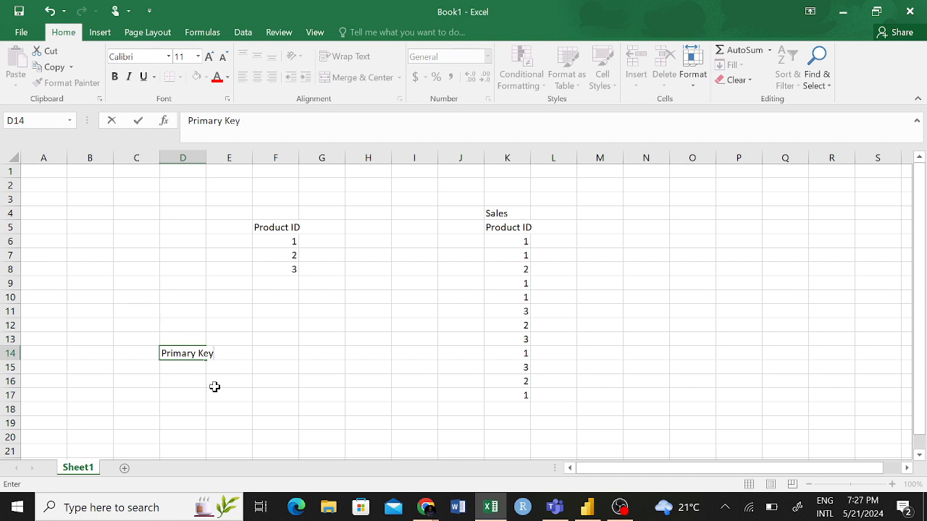
# - Enter Foreign Key in cell D16
pyautogui.click(180, 380)
pyautogui.write('Fo')
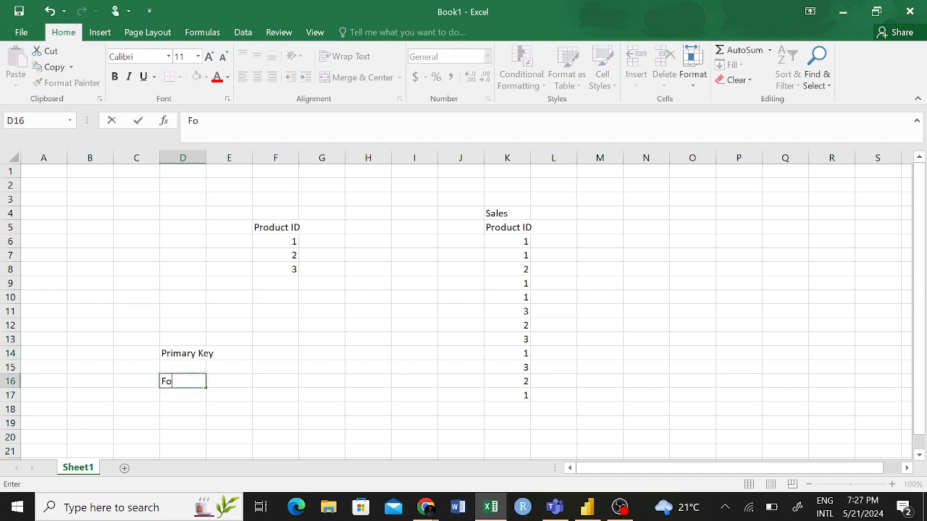
pyautogui.write('reign Key')
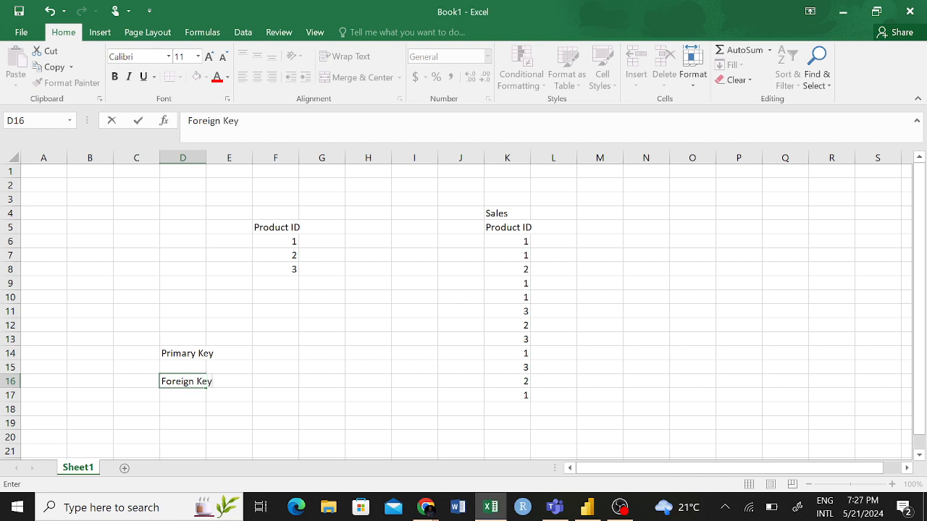
# - Enter Composite Key in cell D18
pyautogui.click(181, 409)
pyautogui.write('Co')
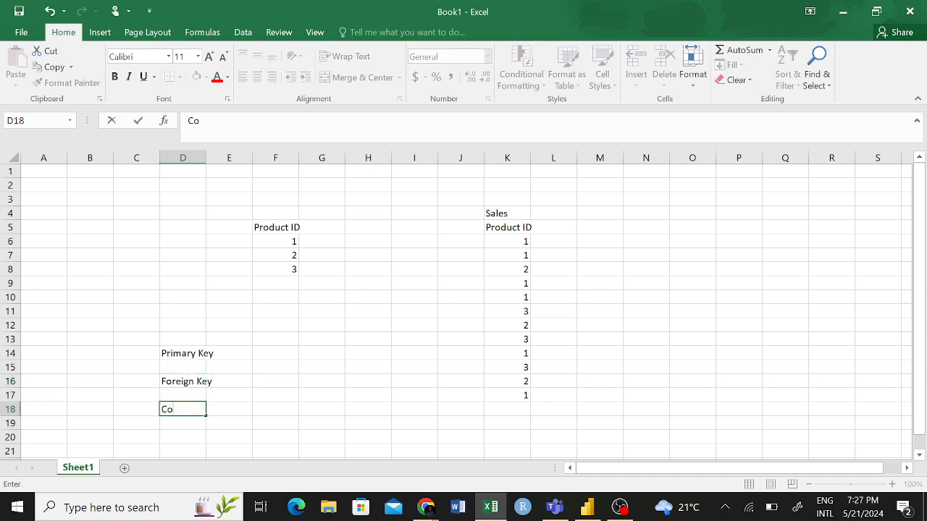
pyautogui.write('mposite Key')
pyautogui.click(174, 432)
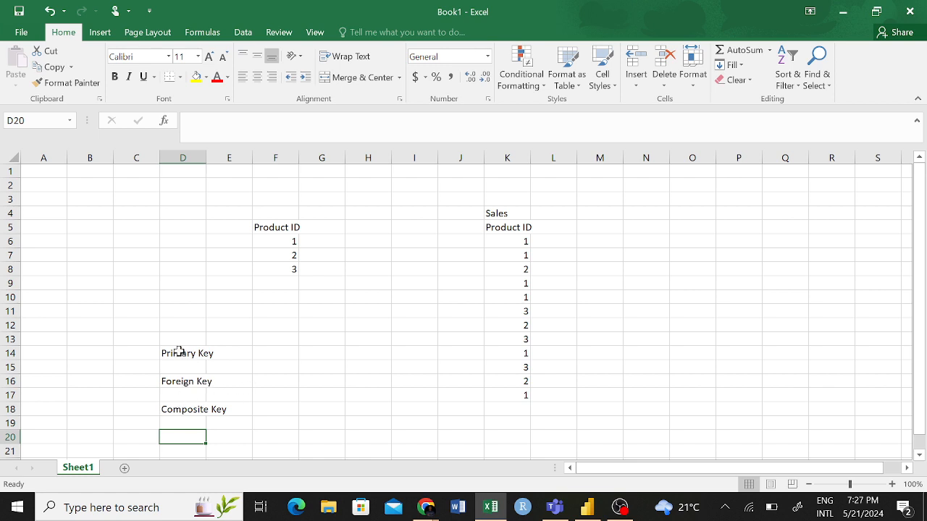
# - Highlight the Primary Key and Foreign Key entries in cells D14 to D16, ending with only Primary Key selected
pyautogui.moveTo(179, 352); pyautogui.dragTo(182, 383)
pyautogui.click(232, 354)
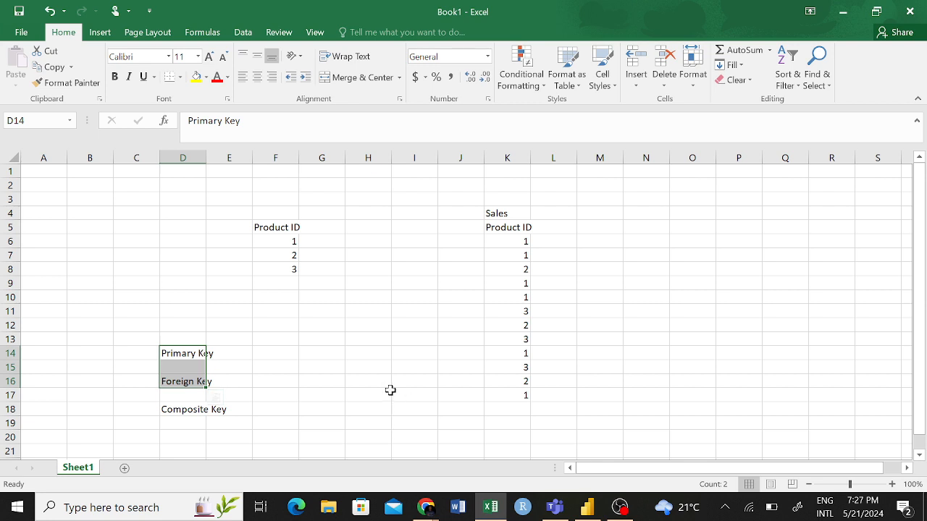
pyautogui.click(186, 354)
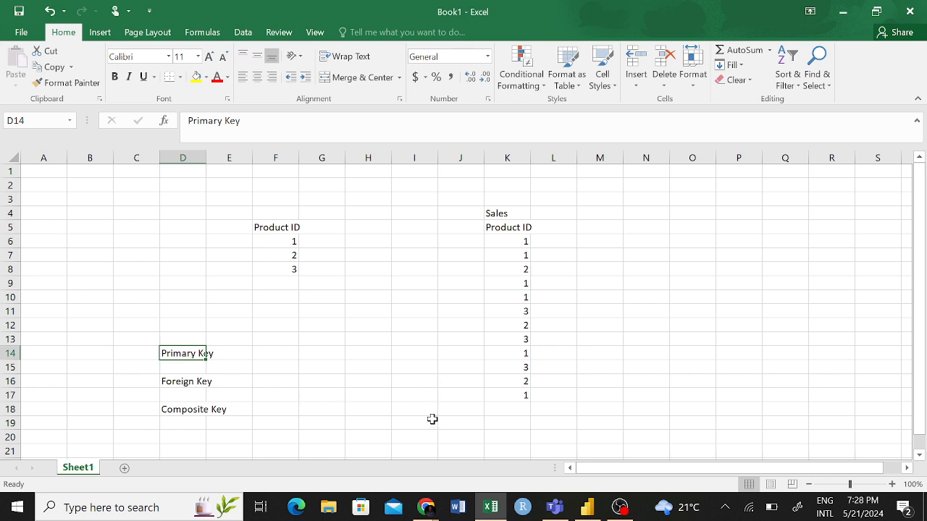
# - Switch back to Power BI Desktop and inspect the Customer Information table's data for its key column
pyautogui.click(485, 505)
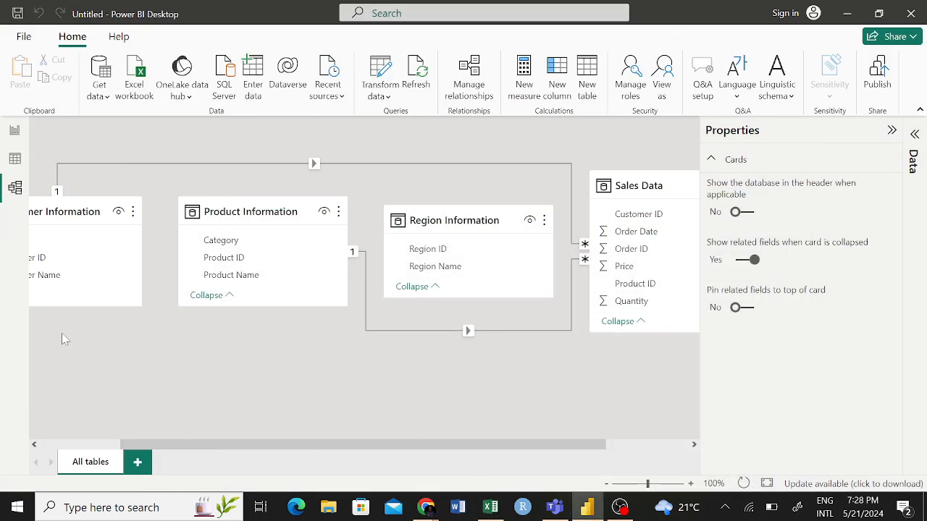
pyautogui.click(15, 158)
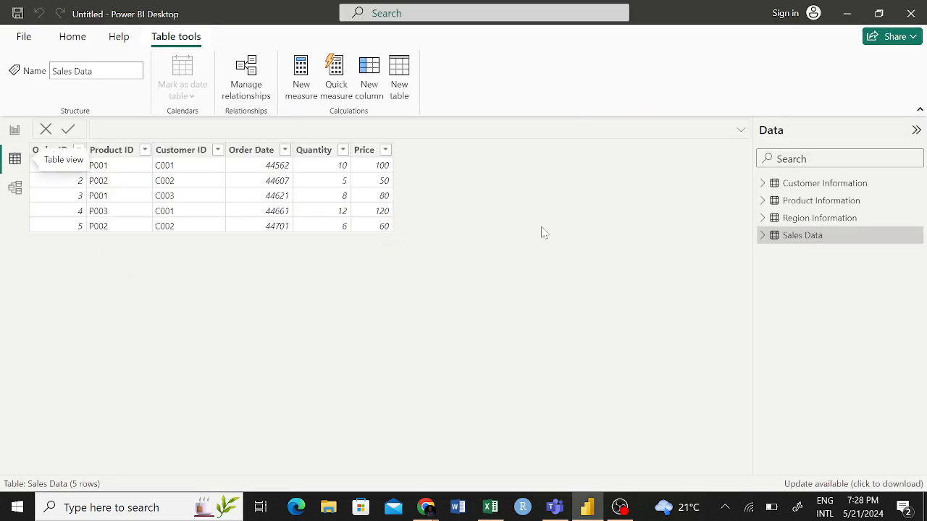
pyautogui.click(811, 186)
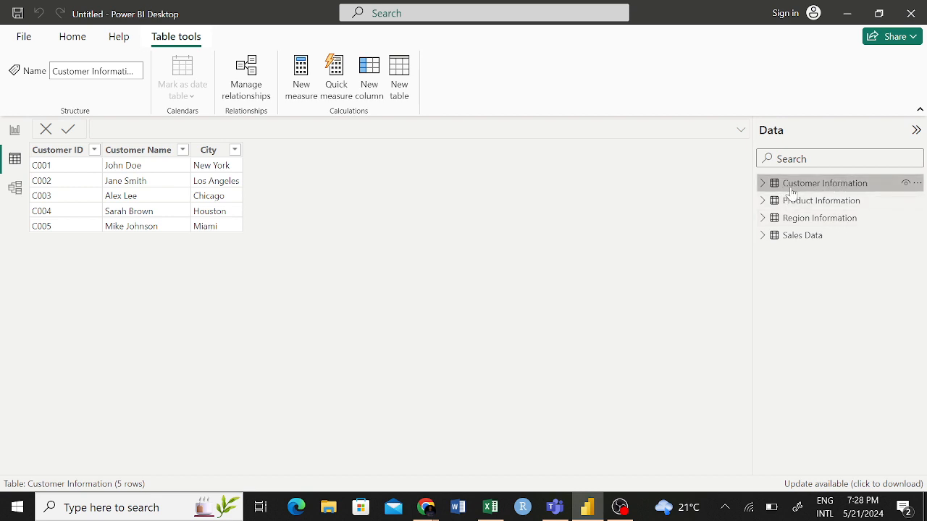
pyautogui.moveTo(825, 191)
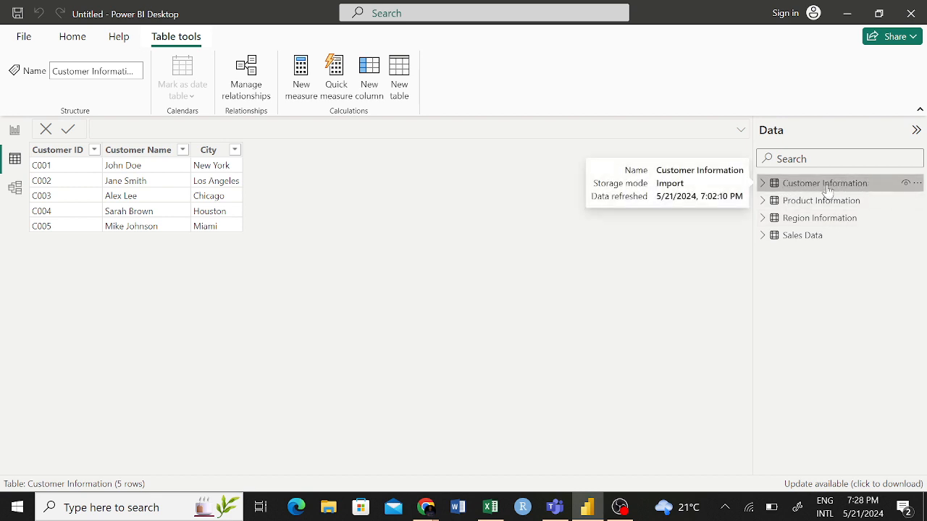
# - Inspect the data of the Product Information, Region Information and Sales Data tables, expanding the Sales Data fields
pyautogui.moveTo(801, 205)
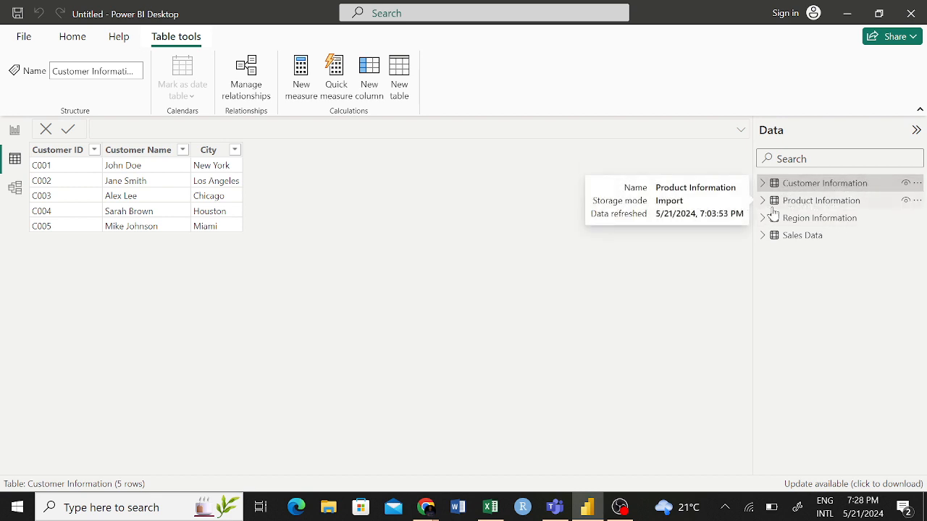
pyautogui.click(797, 201)
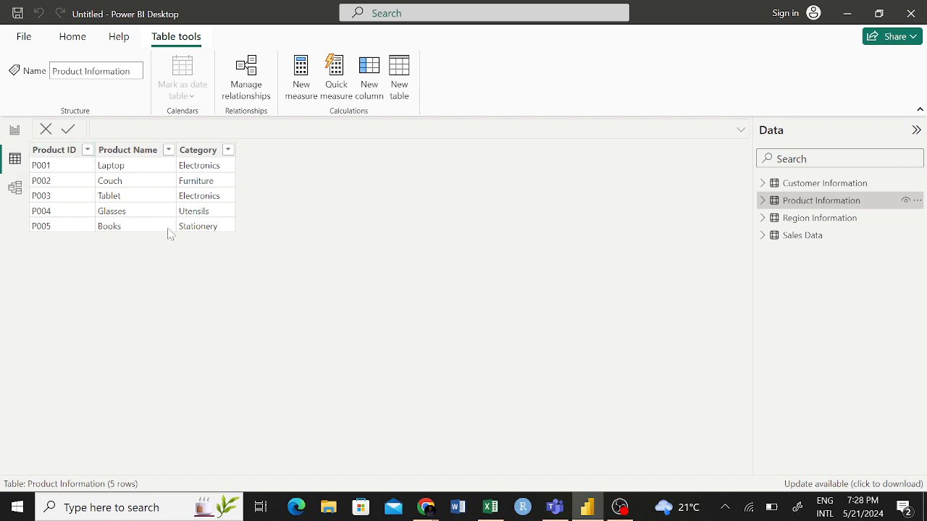
pyautogui.click(773, 220)
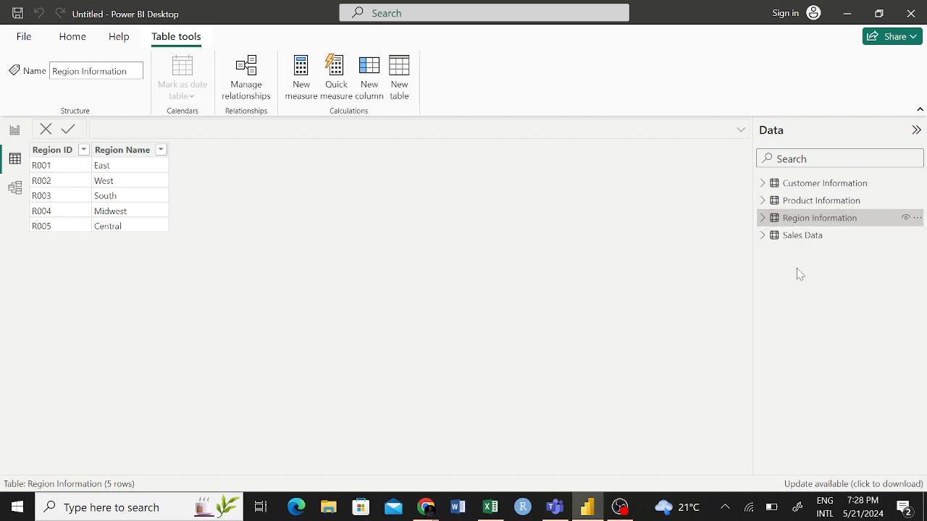
pyautogui.click(765, 239)
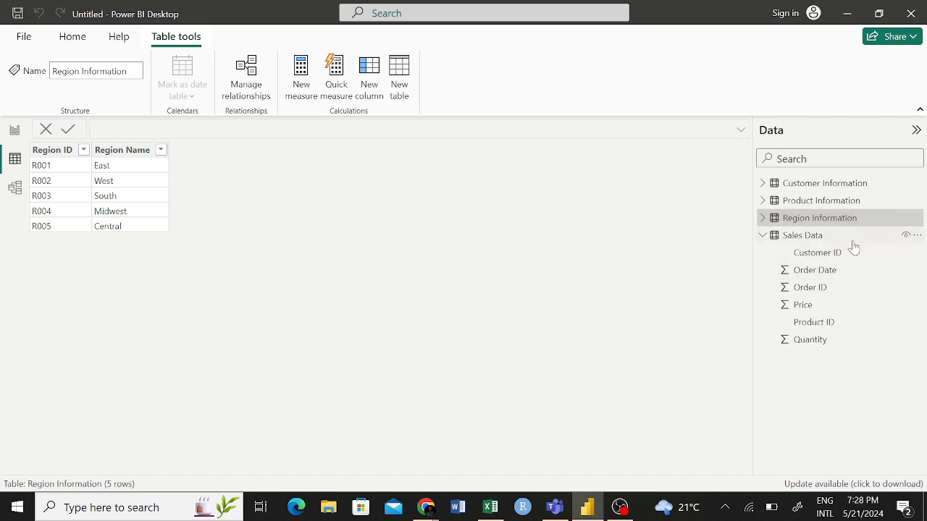
pyautogui.click(818, 237)
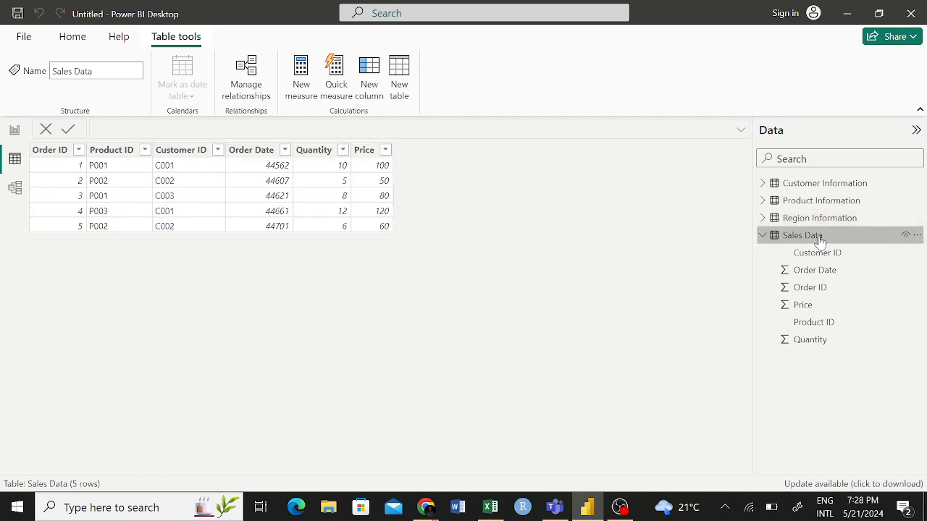
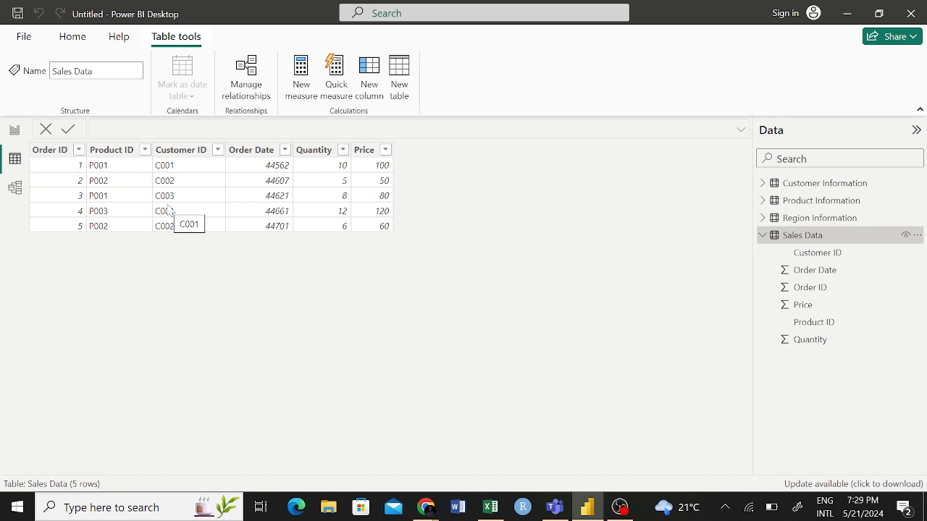
# - Switch to the Excel workbook and highlight the Primary Key, Foreign Key and Composite Key entries in turn, ending on Foreign Key
pyautogui.click(490, 507)
pyautogui.moveTo(181, 382)
pyautogui.mouseDown()
pyautogui.moveTo(238, 391)
pyautogui.moveTo(194, 383)
pyautogui.mouseUp()
pyautogui.click(210, 383)
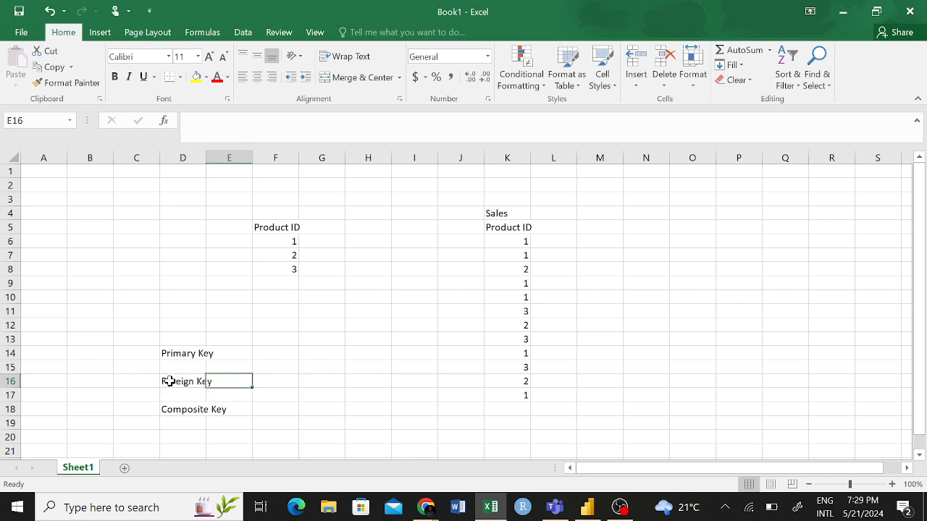
pyautogui.click(195, 384)
pyautogui.click(257, 368)
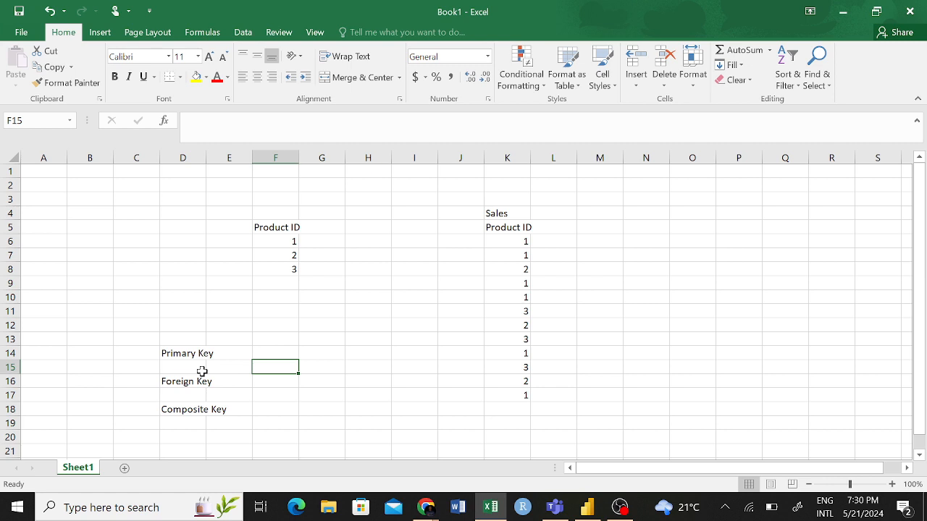
pyautogui.click(188, 354)
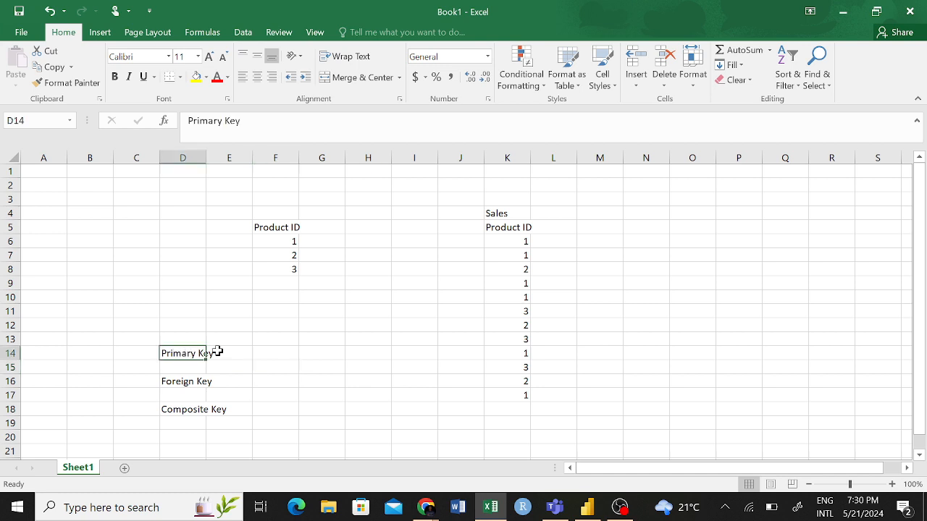
pyautogui.click(185, 384)
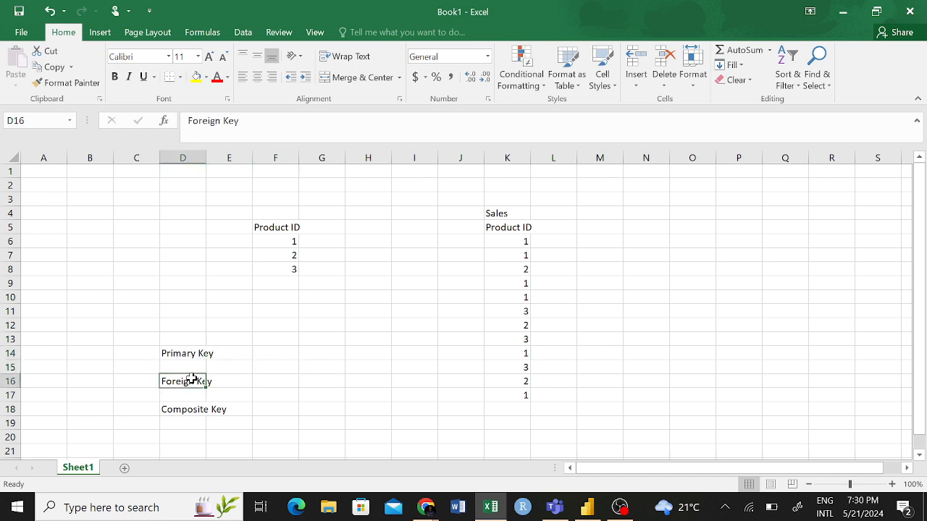
pyautogui.click(184, 409)
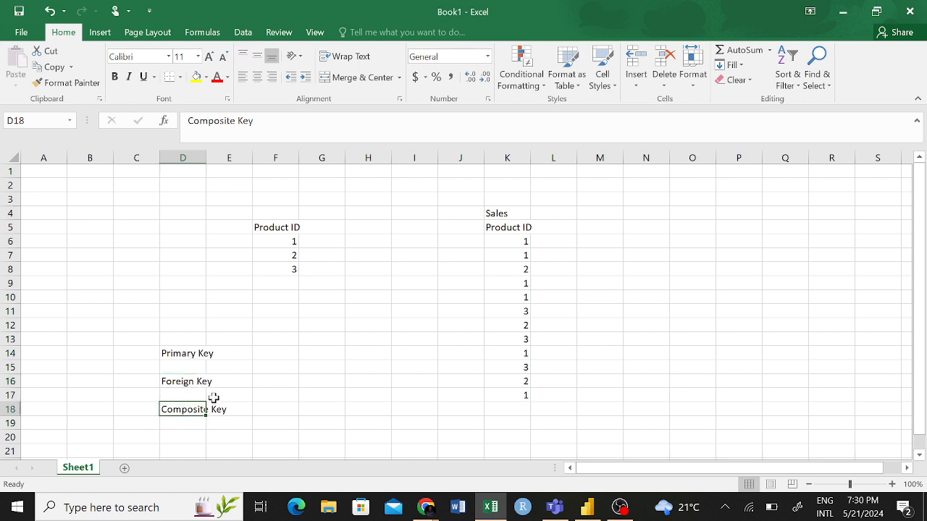
pyautogui.click(181, 382)
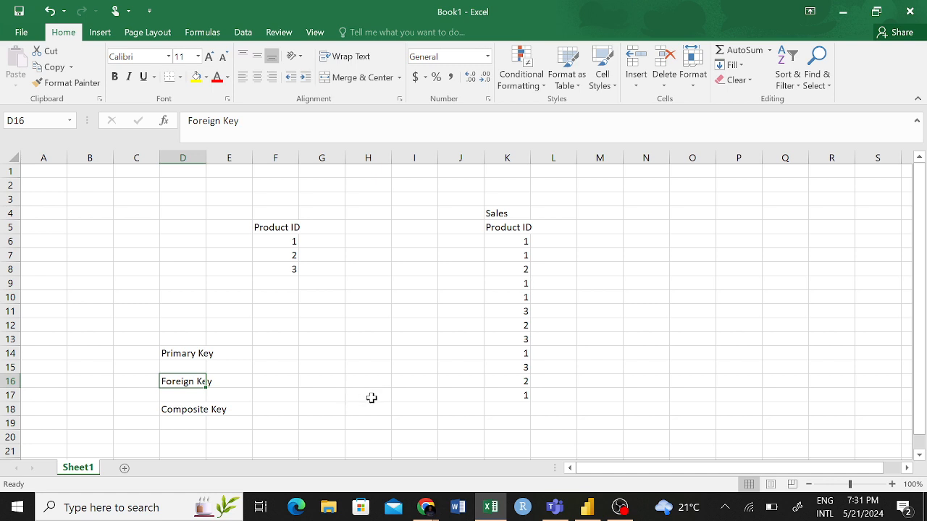
# - Switch back to Power BI Desktop, collapse the Sales Data fields and look through the report, table and model views
pyautogui.click(588, 508)
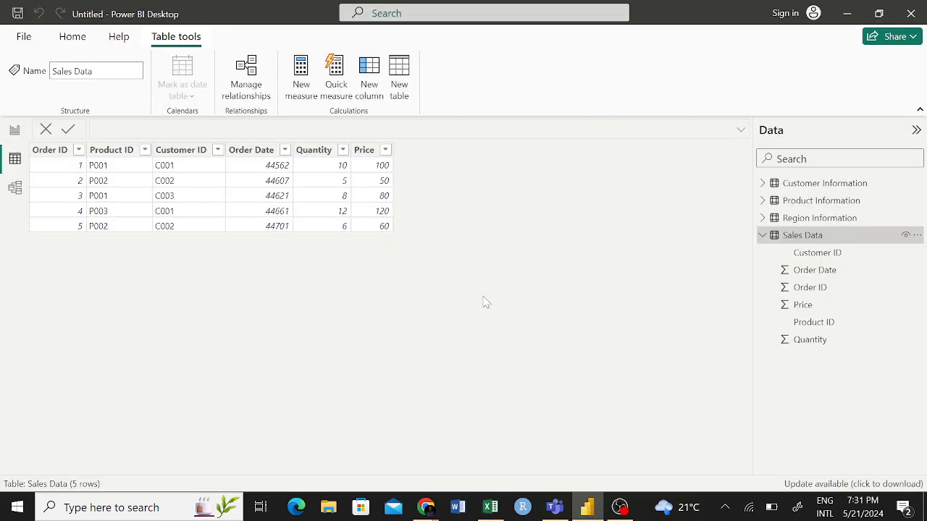
pyautogui.click(762, 235)
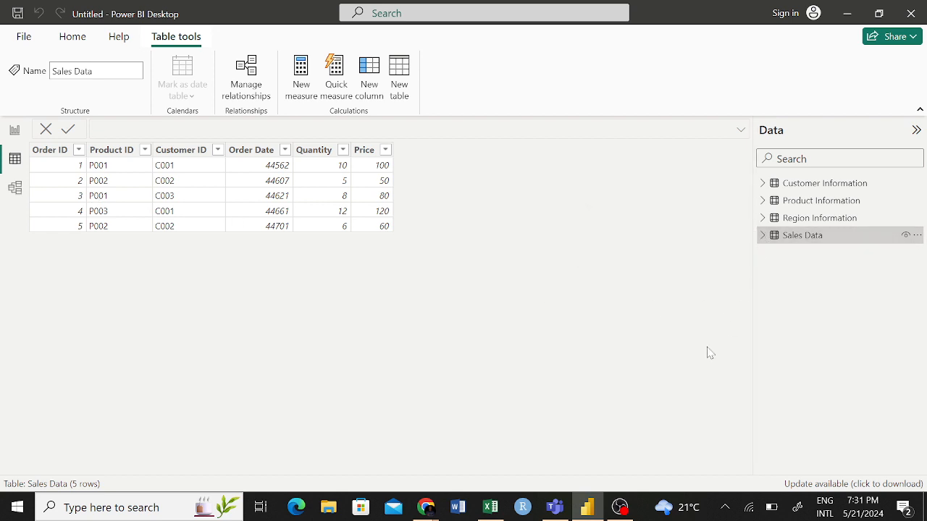
pyautogui.click(15, 130)
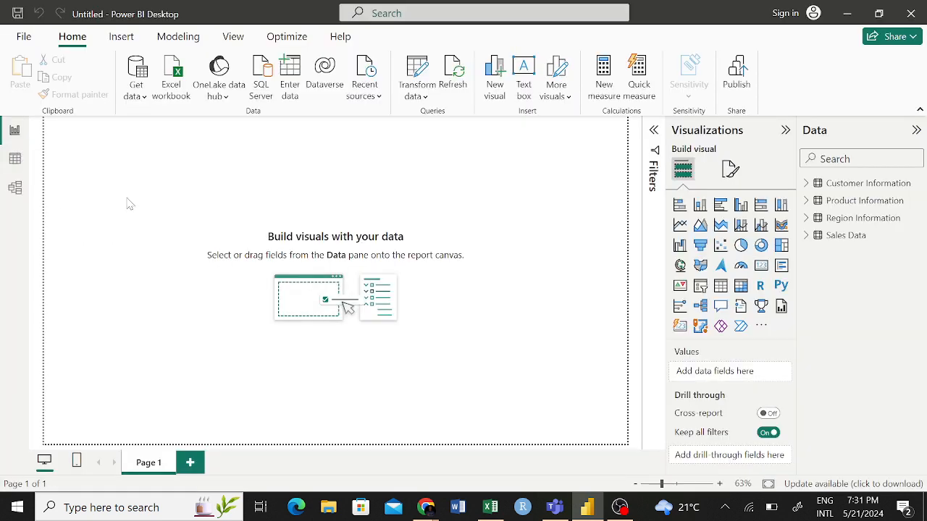
pyautogui.click(15, 160)
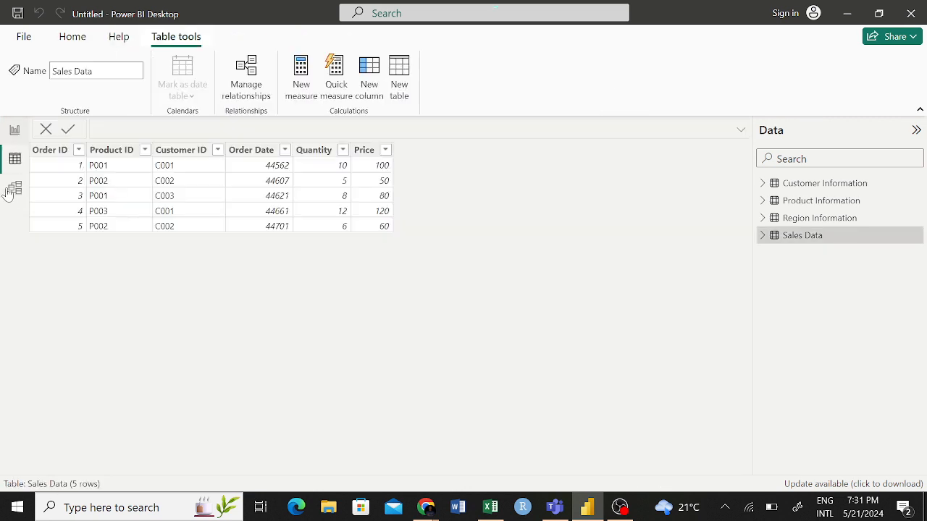
pyautogui.click(16, 188)
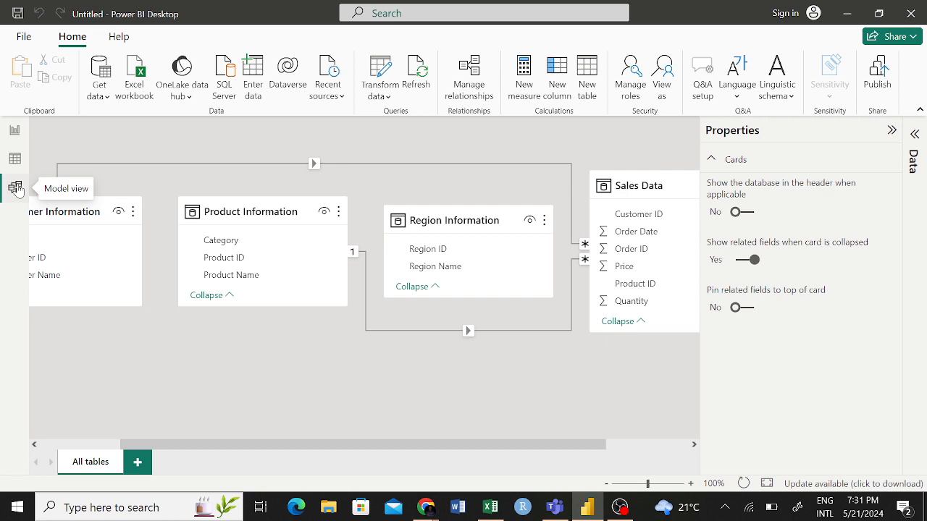
pyautogui.click(15, 158)
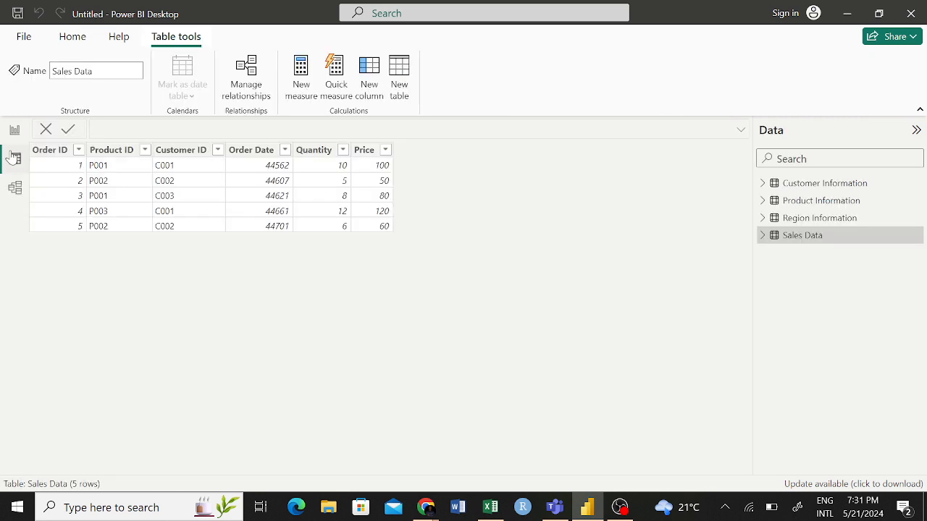
pyautogui.click(14, 130)
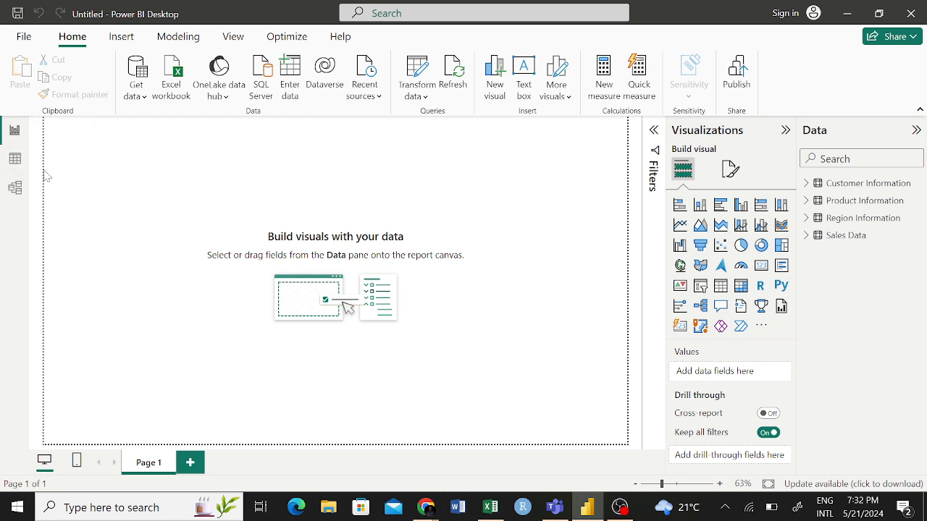
# - Open the Customer Information table's query for editing in the Power Query Editor
pyautogui.click(914, 184)
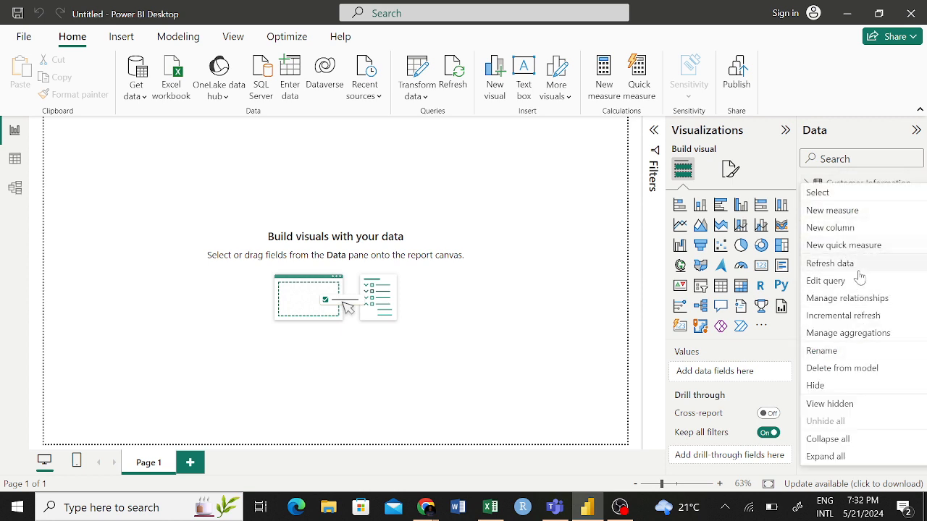
pyautogui.click(598, 194)
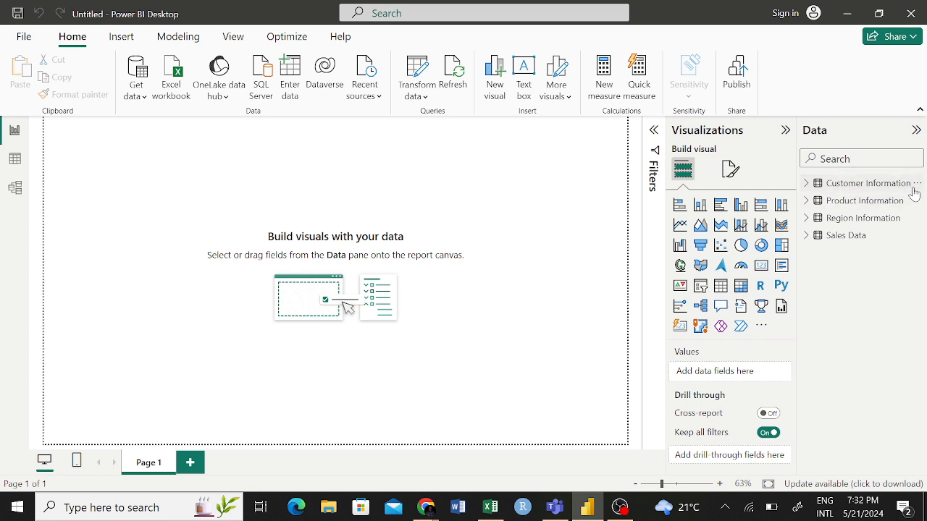
pyautogui.click(918, 184)
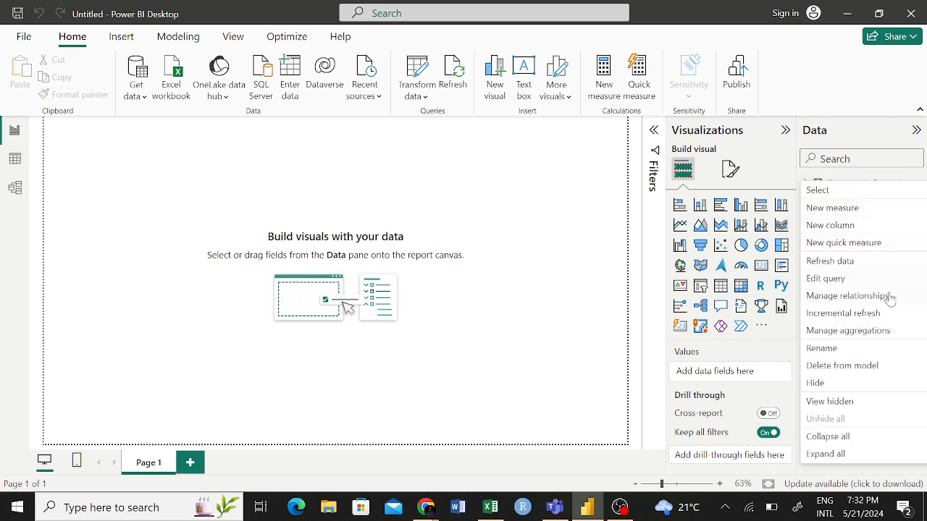
pyautogui.click(841, 280)
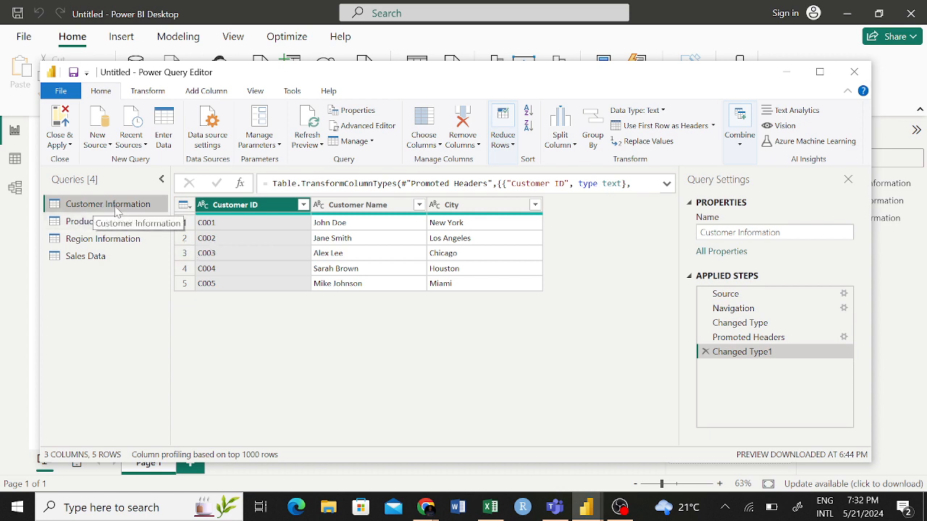
# - Examine the Product Information, Region Information, Sales Data and Customer Information queries, ending with the Customer ID column selected
pyautogui.click(97, 222)
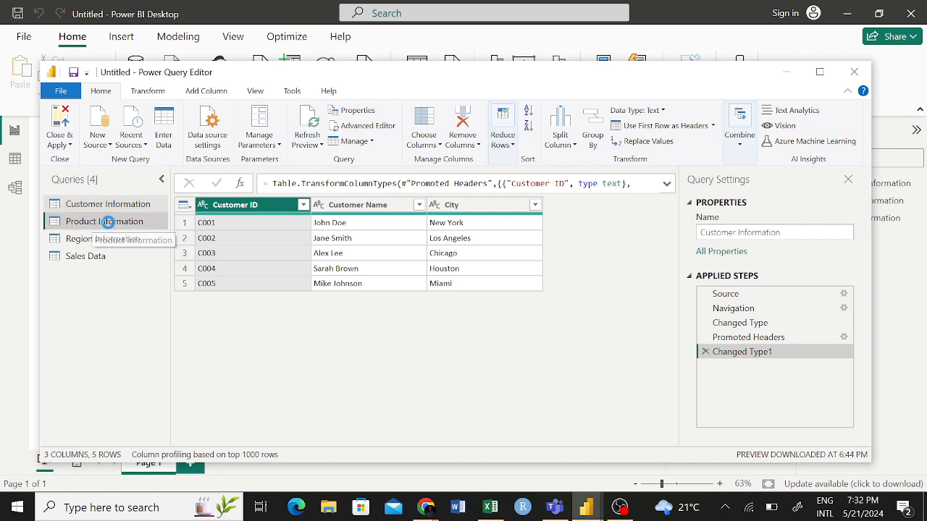
pyautogui.click(108, 241)
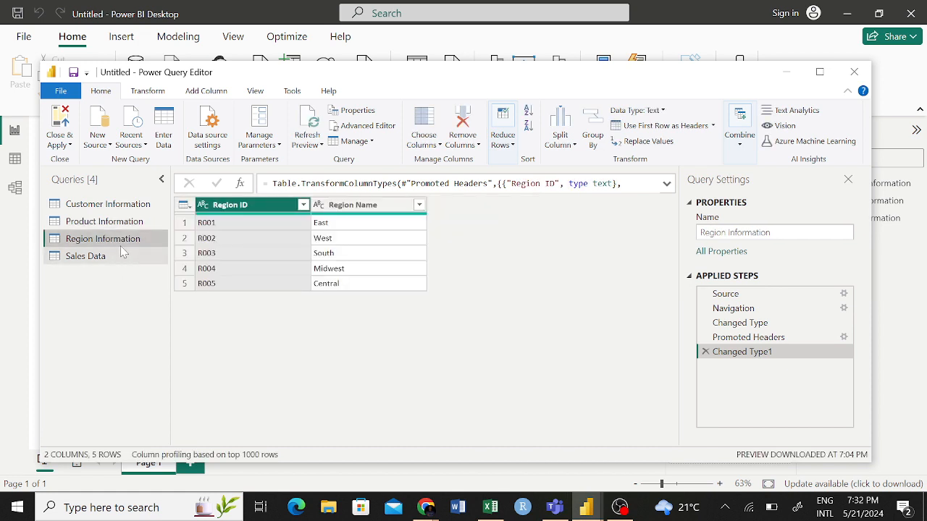
pyautogui.click(107, 257)
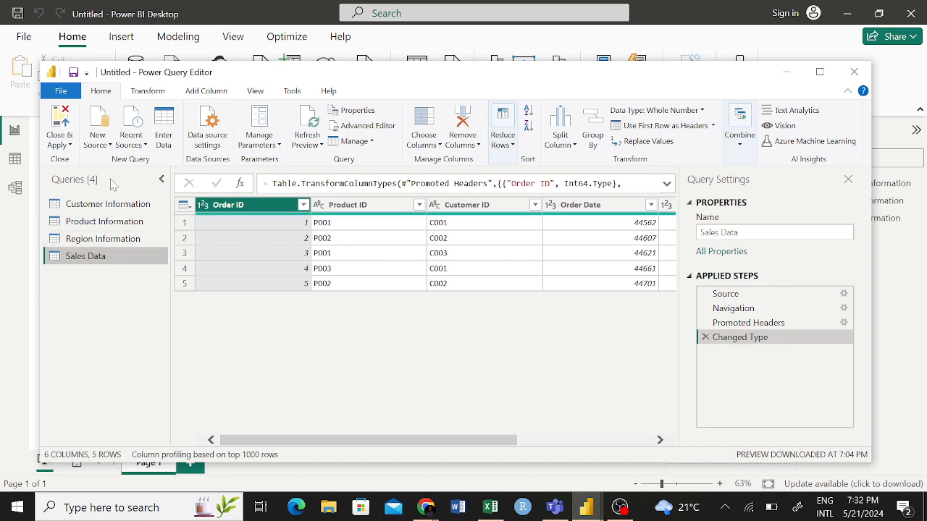
pyautogui.click(102, 208)
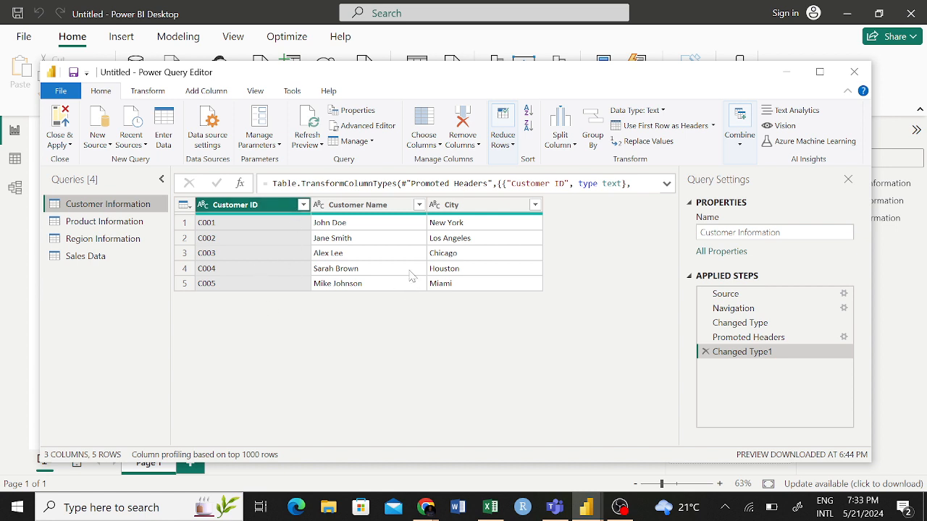
pyautogui.click(360, 255)
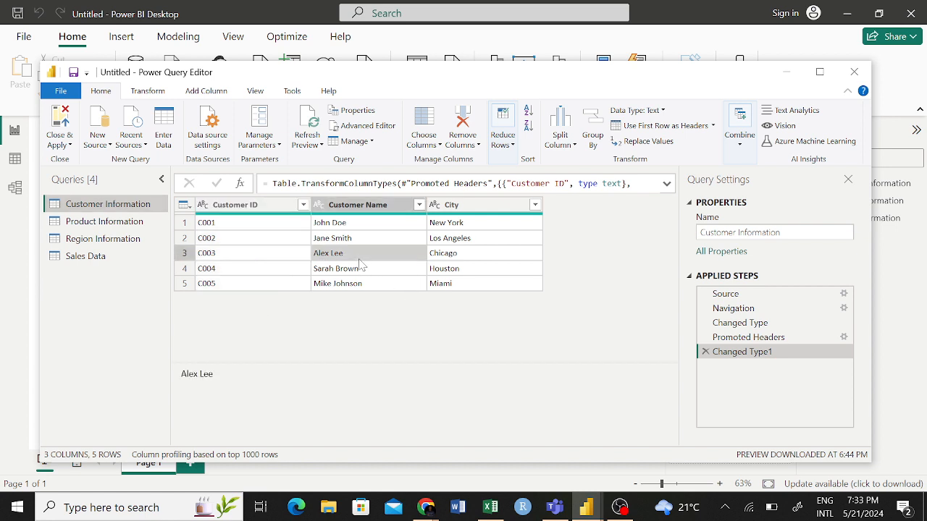
pyautogui.click(258, 209)
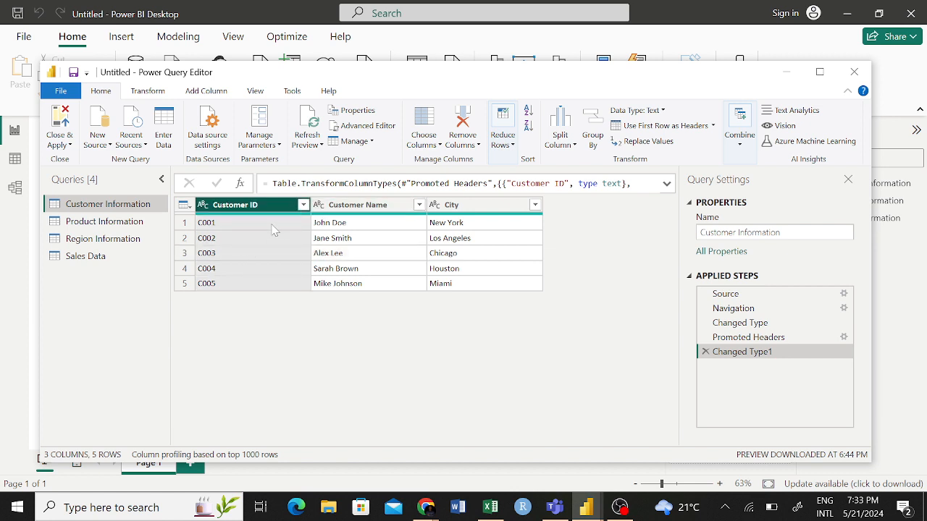
# - Switch to the Excel workbook and delete the cell range D3:M20, shifting cells left
pyautogui.click(500, 503)
pyautogui.moveTo(174, 197); pyautogui.dragTo(582, 434)
pyautogui.rightClick(460, 349)
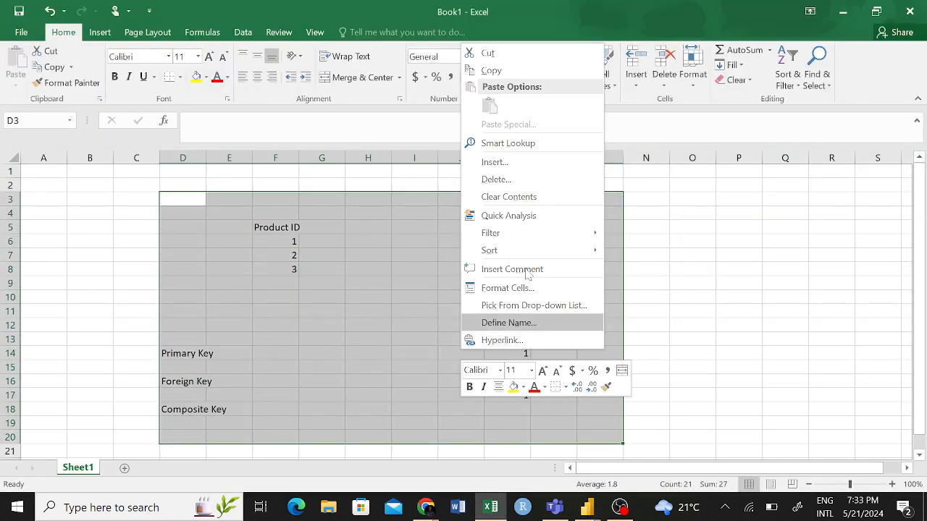
pyautogui.click(507, 181)
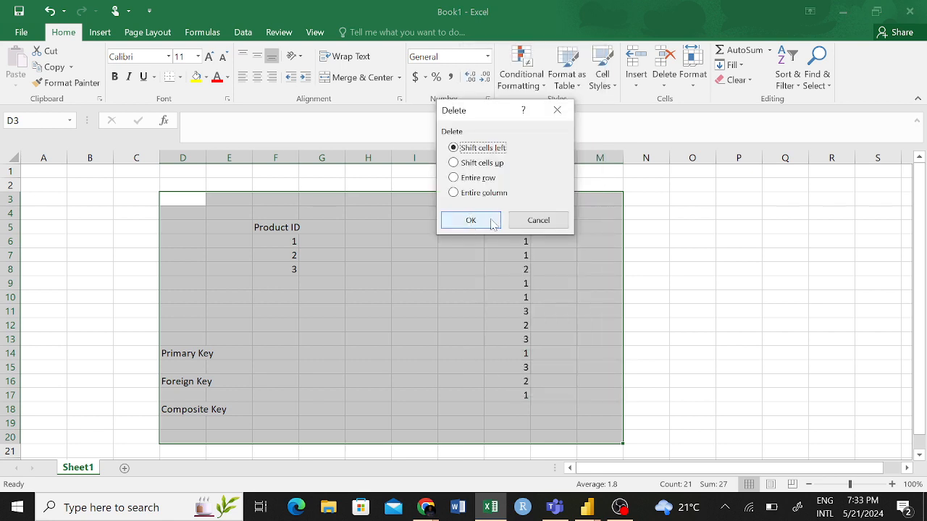
pyautogui.click(471, 220)
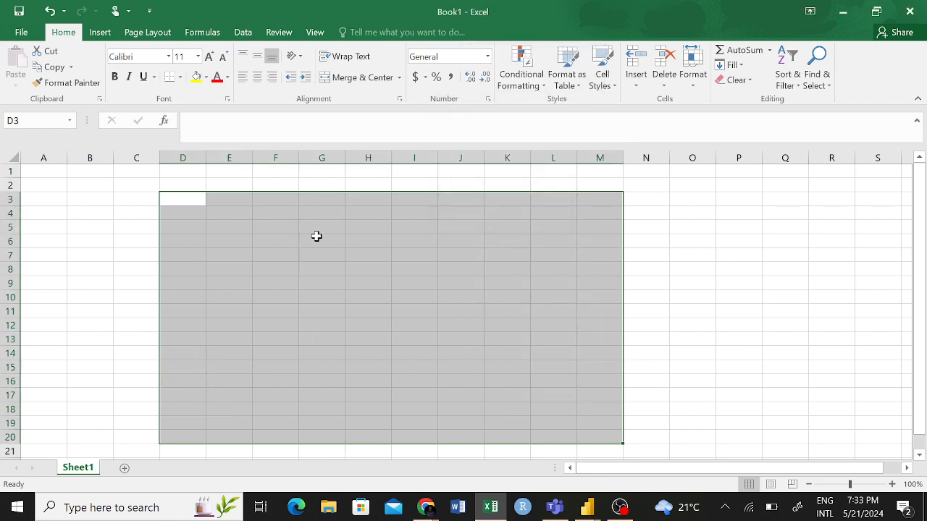
# - Enter Irrelevant Data in cell C3 and Incomplete Data in cell C5
pyautogui.click(270, 211)
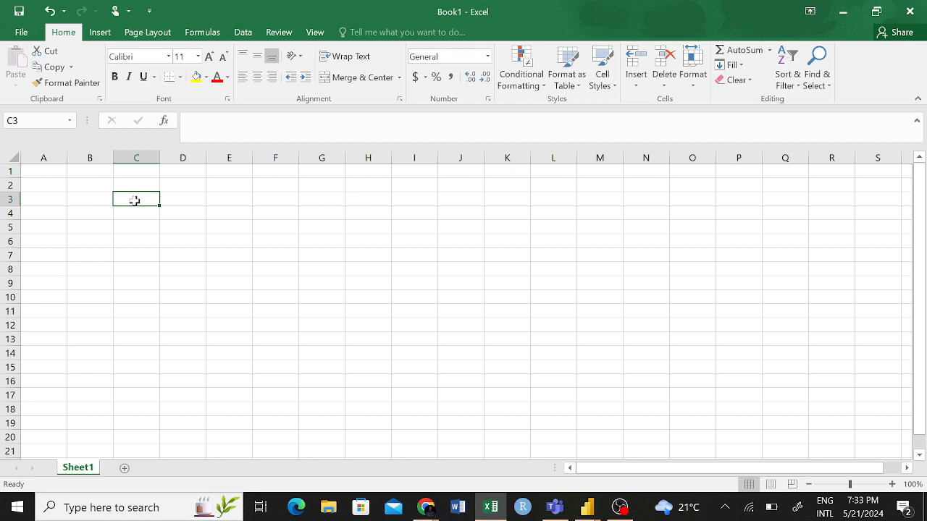
pyautogui.write('Irrel')
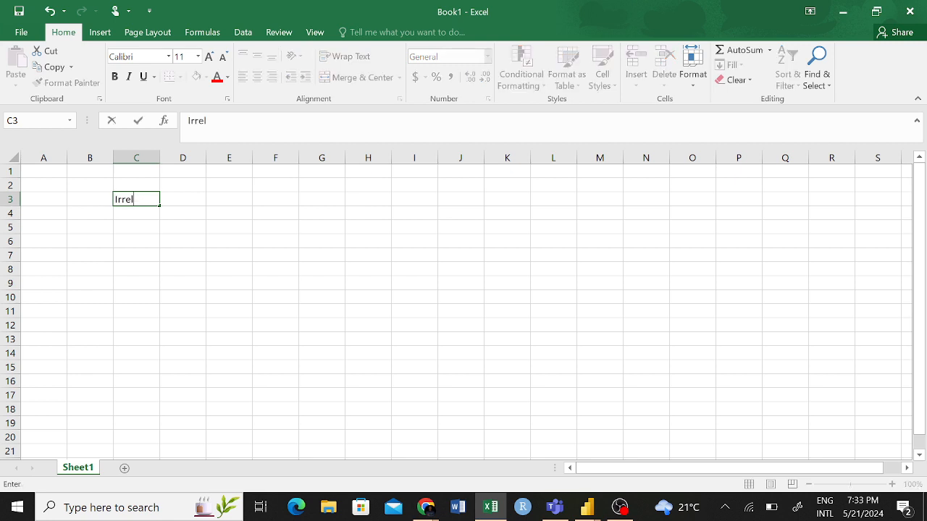
pyautogui.write('evant Data')
pyautogui.click(126, 228)
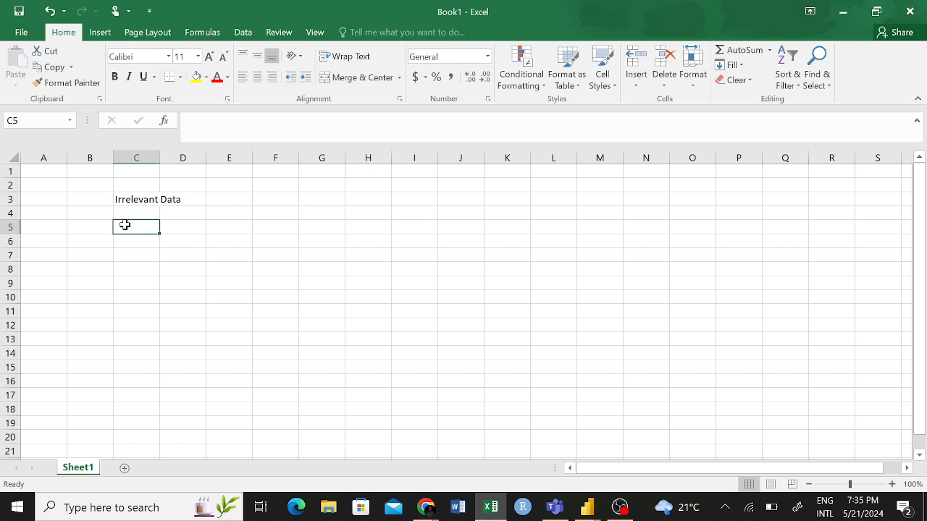
pyautogui.write('In')
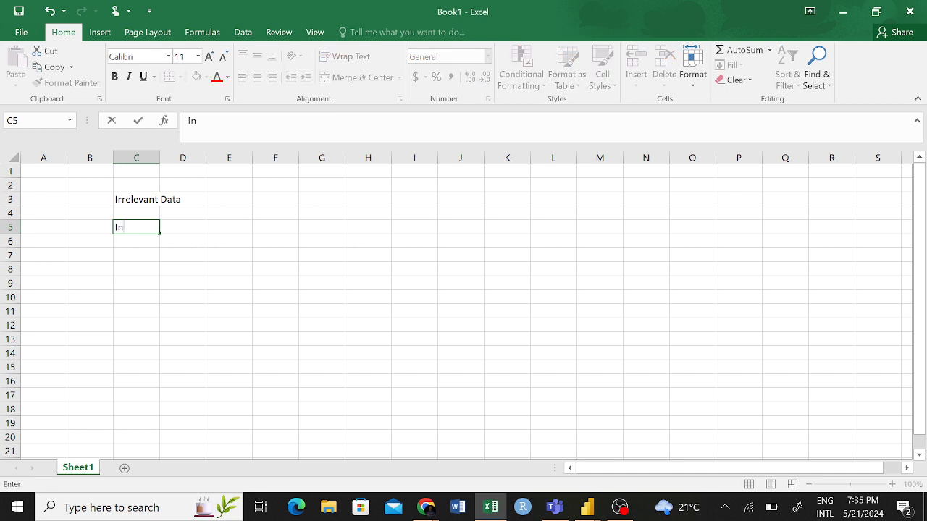
pyautogui.write('complete Dat')
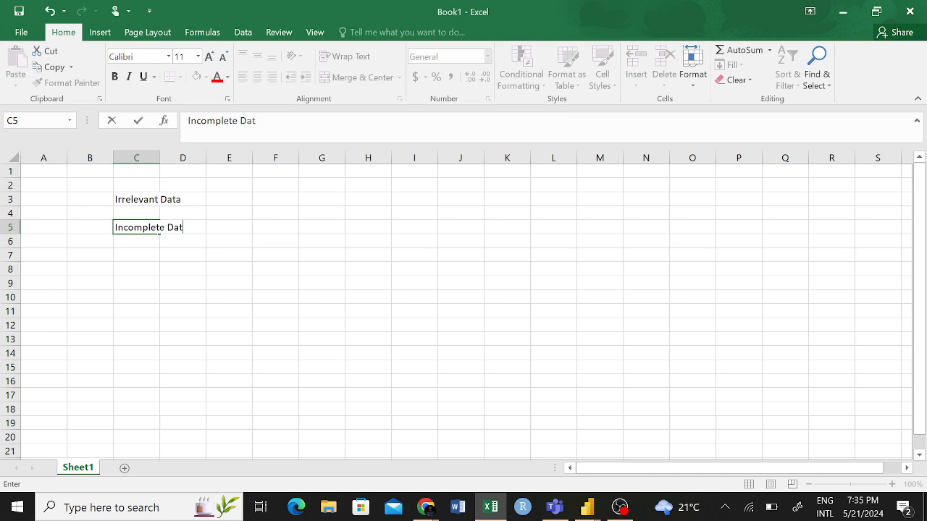
pyautogui.write('a')
# - Enter Typographical Issues in cell C7
pyautogui.click(128, 253)
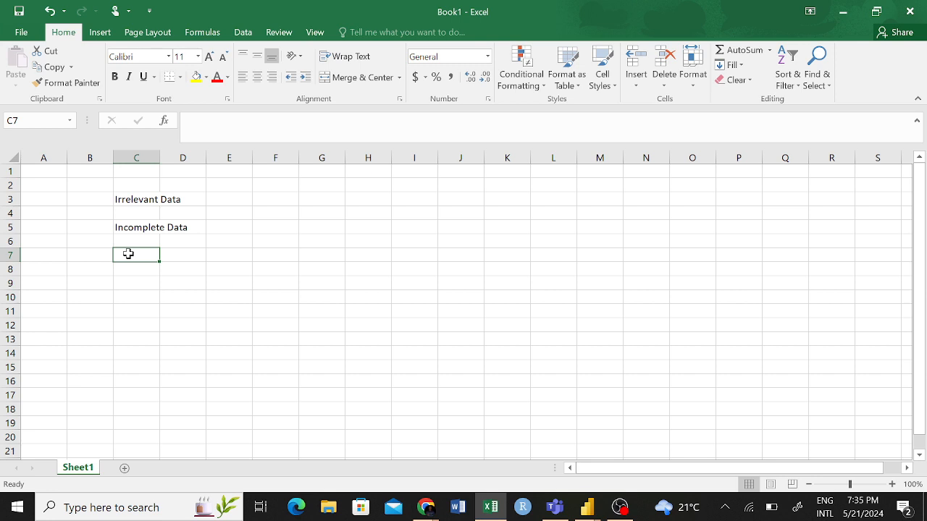
pyautogui.write('Typ')
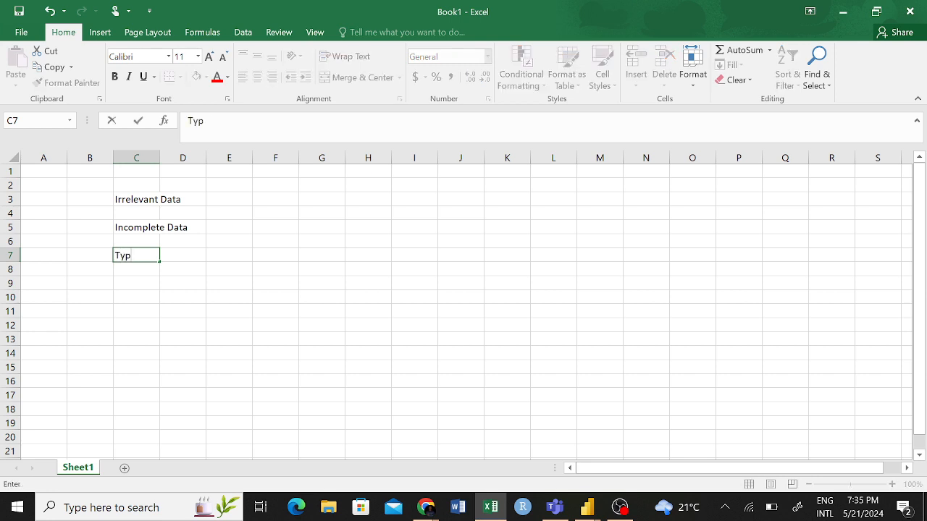
pyautogui.write('ograpghi')
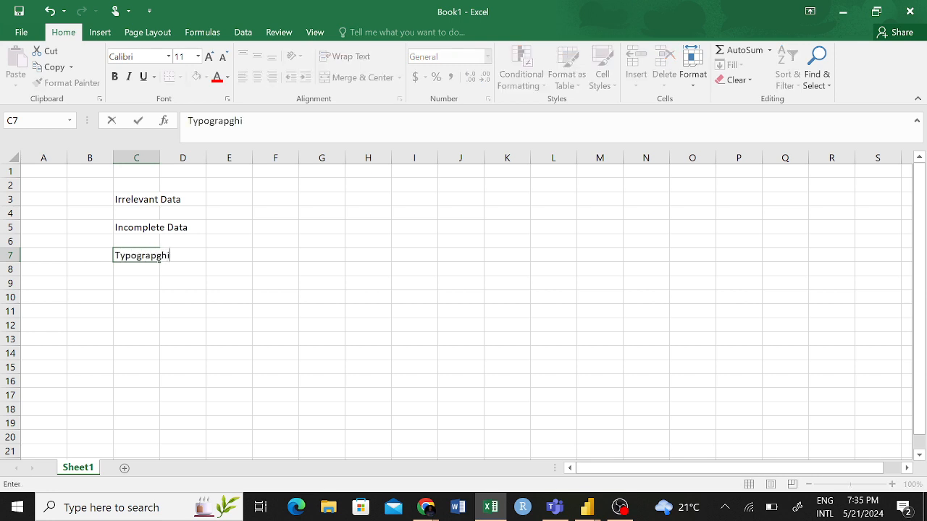
pyautogui.press('BackSpace')
pyautogui.press('BackSpace')
pyautogui.press('BackSpace')
pyautogui.press('BackSpace')
pyautogui.write('phical Issues')
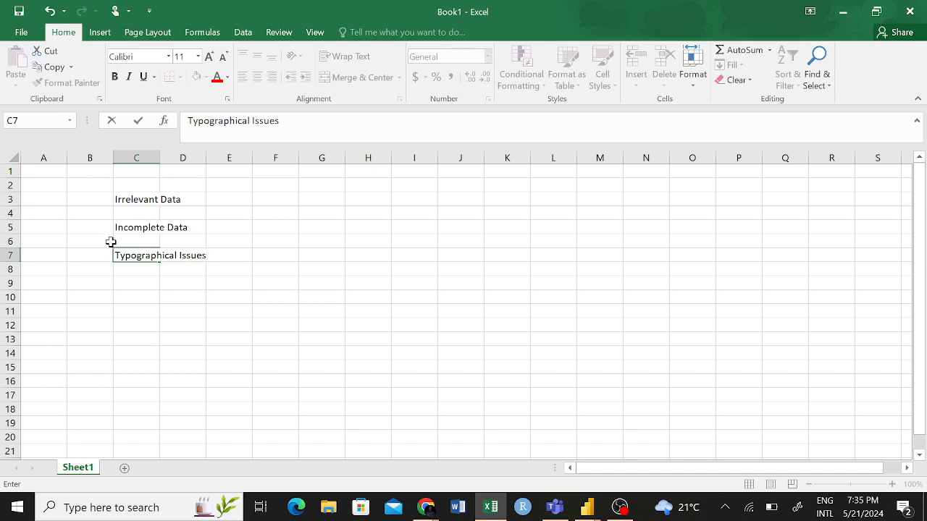
# - Enter Outliers in cell C9 of the data quality issues list
pyautogui.click(139, 277)
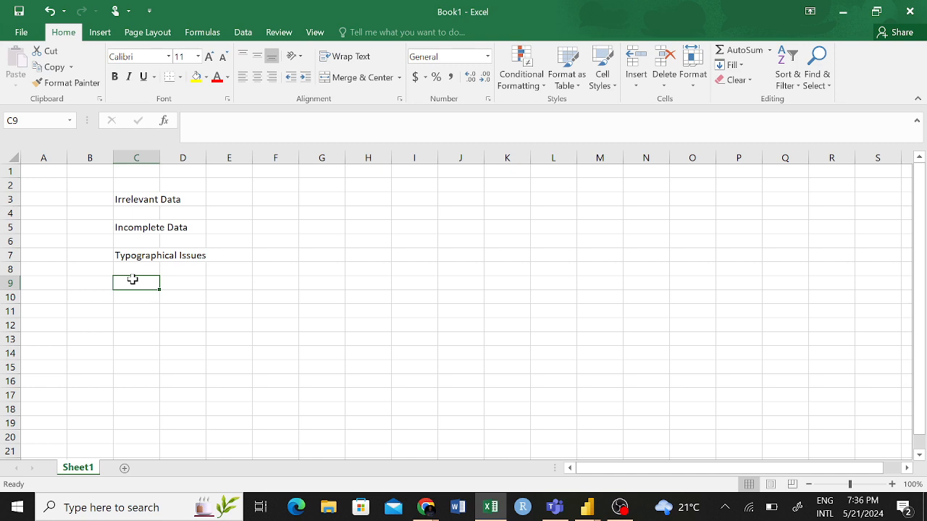
pyautogui.write('Outl')
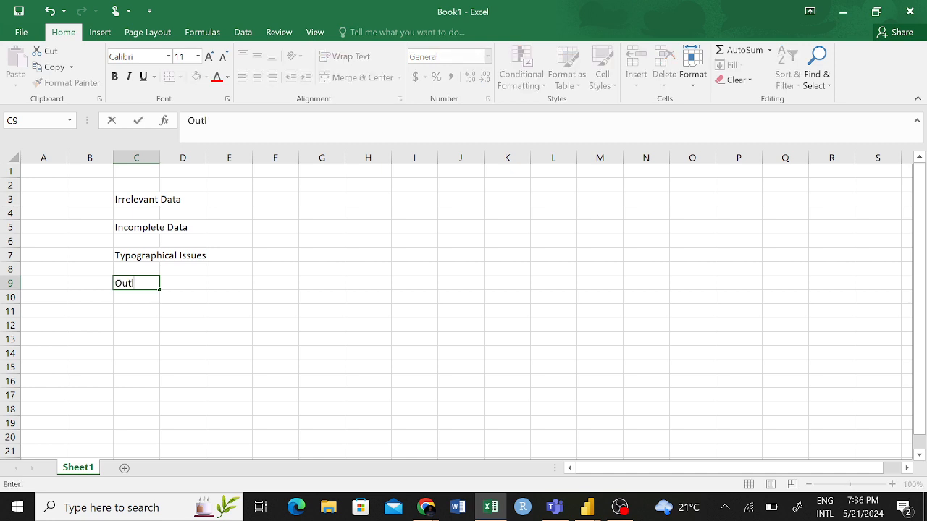
pyautogui.write('iers')
pyautogui.click(140, 311)
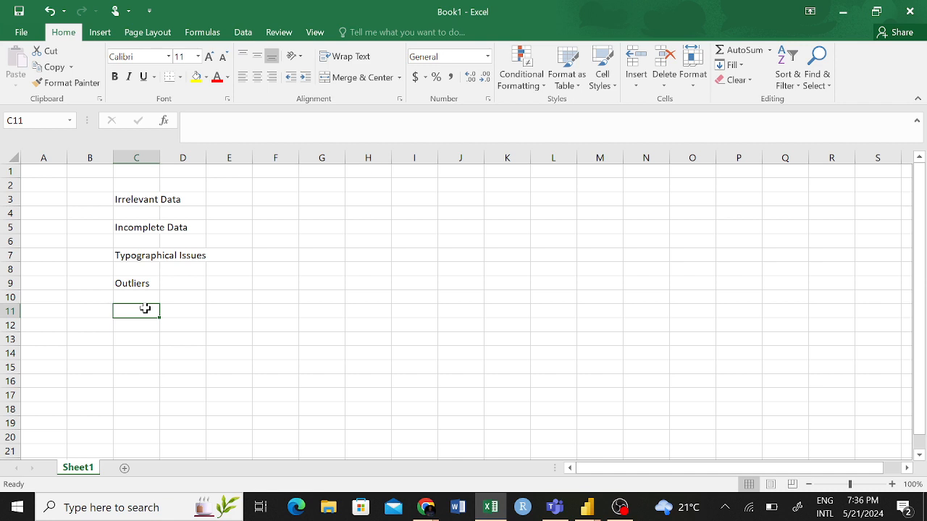
# - Enter Missing Values in cell C11 of the list
pyautogui.click(136, 349)
pyautogui.click(130, 311)
pyautogui.write('Miss')
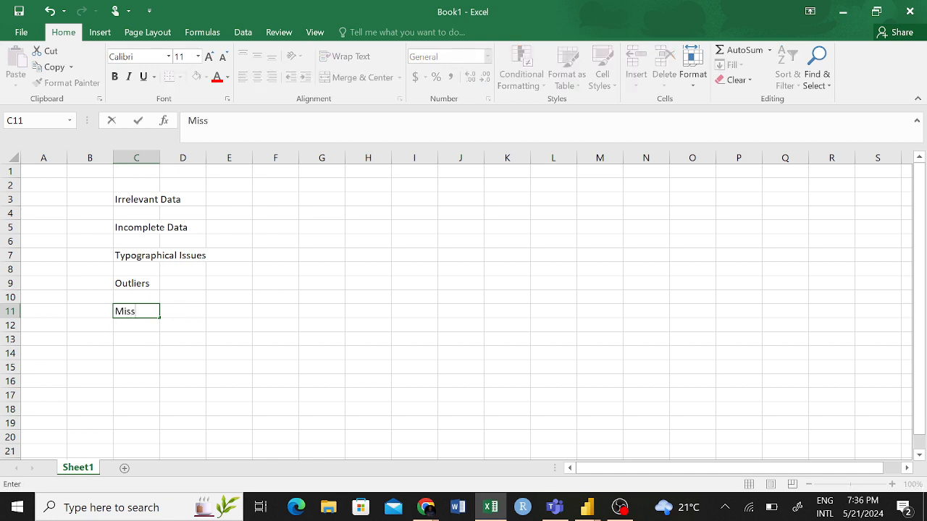
pyautogui.write('ing Values')
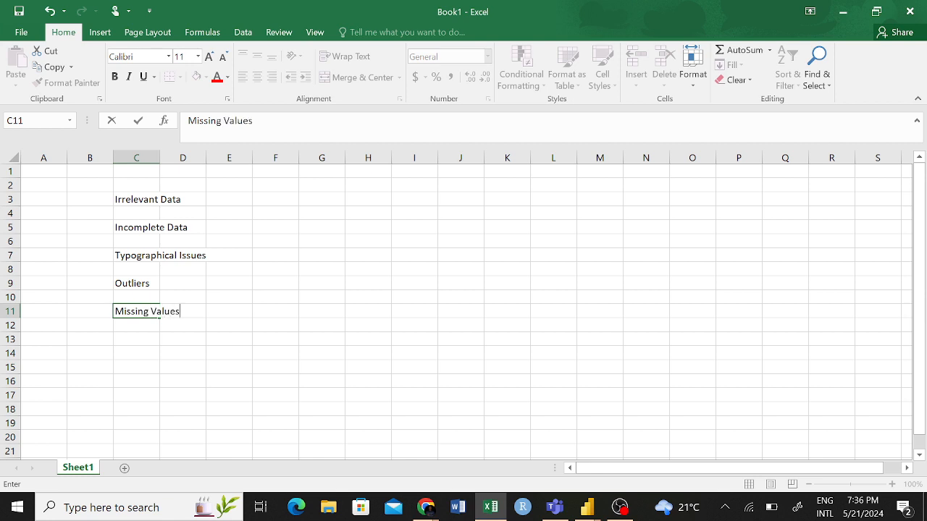
pyautogui.hotkey('ctrl', 'Return')
# - Enter Data Formats in cell C13 below the Missing Values entry
pyautogui.click(127, 339)
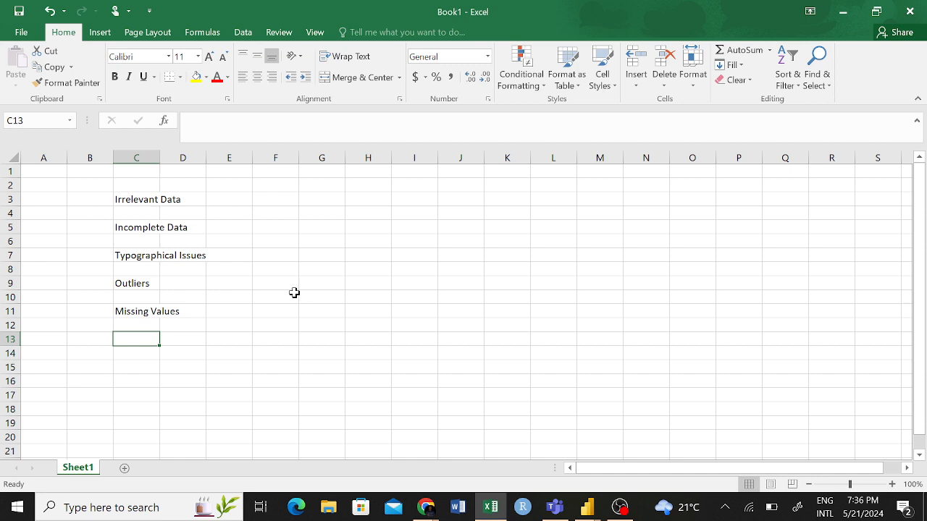
pyautogui.write('Data F')
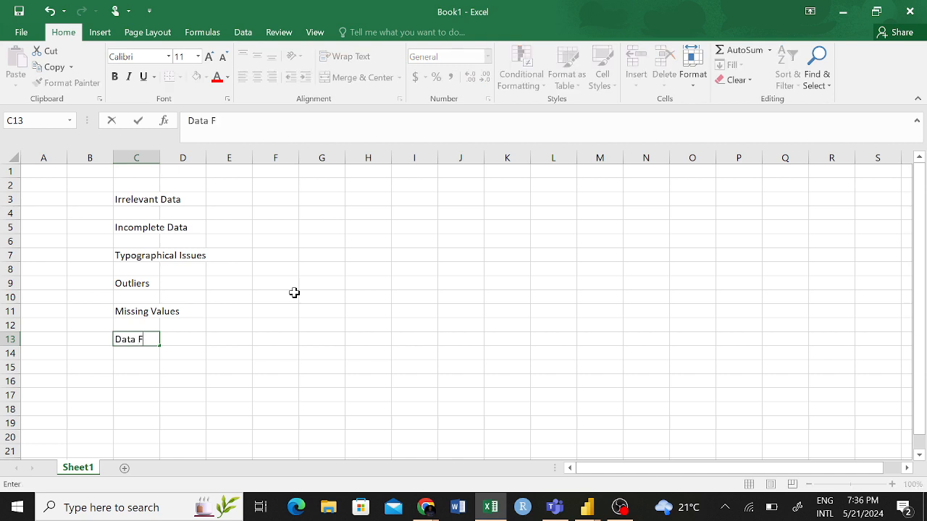
pyautogui.write('ormats')
pyautogui.click(325, 293)
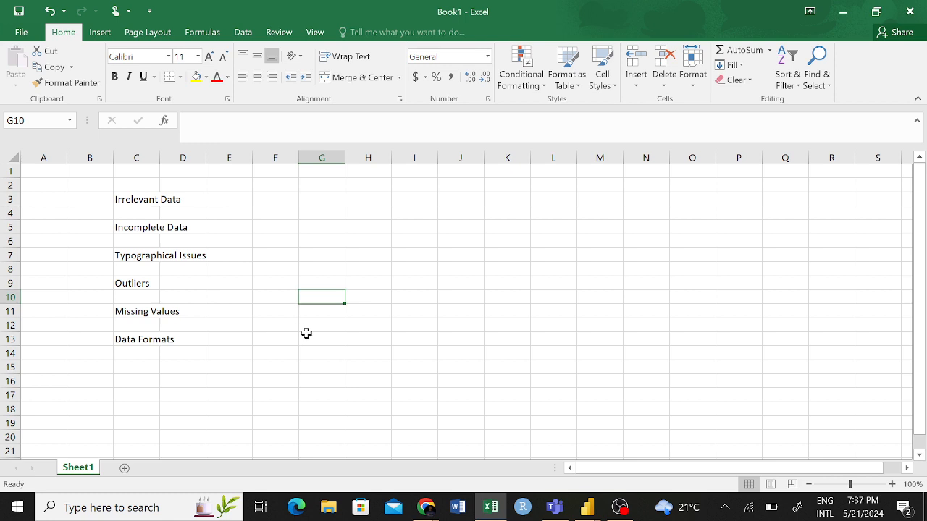
pyautogui.click(241, 354)
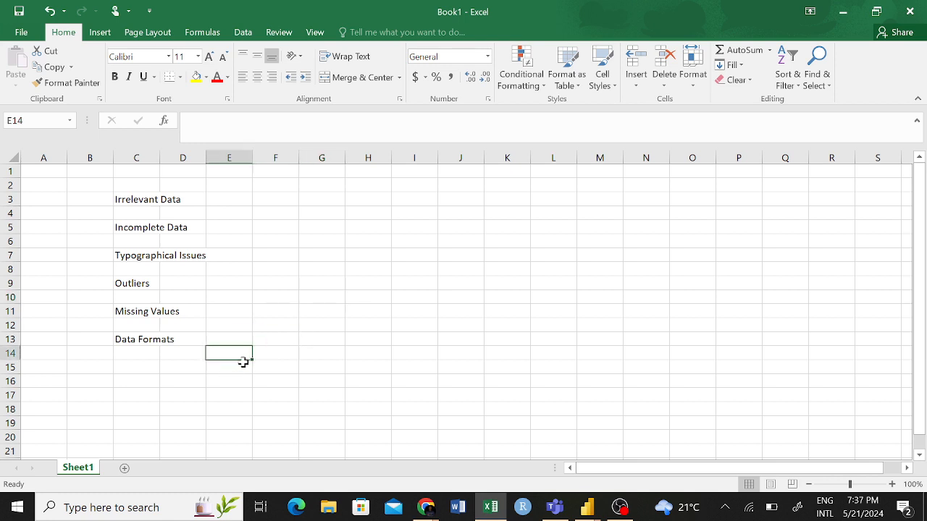
# - Extend the text in cell C13 to read Data Formats/Types
pyautogui.click(136, 341)
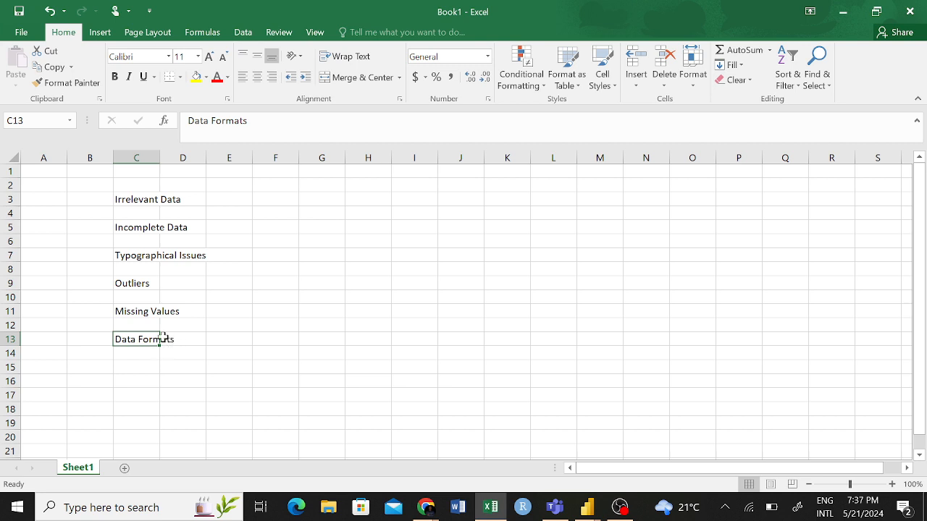
pyautogui.click(248, 120)
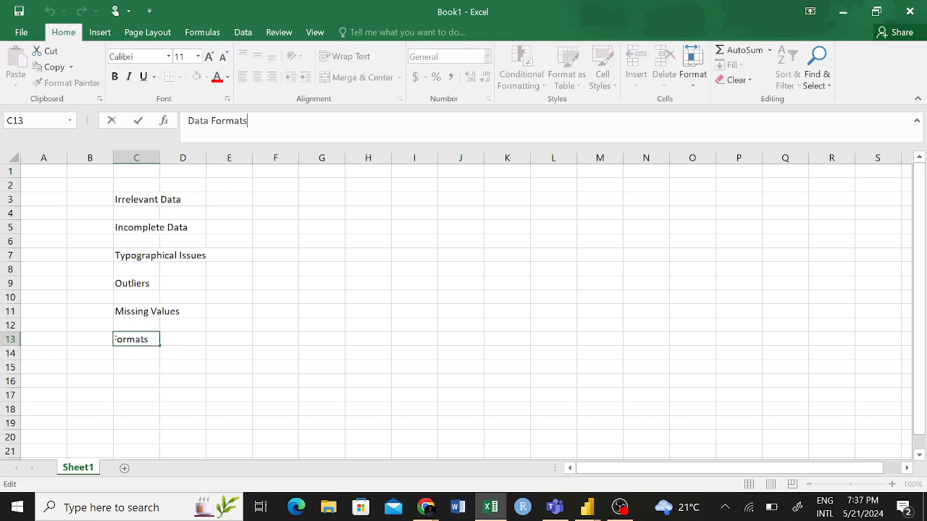
pyautogui.write('/Types')
pyautogui.click(290, 376)
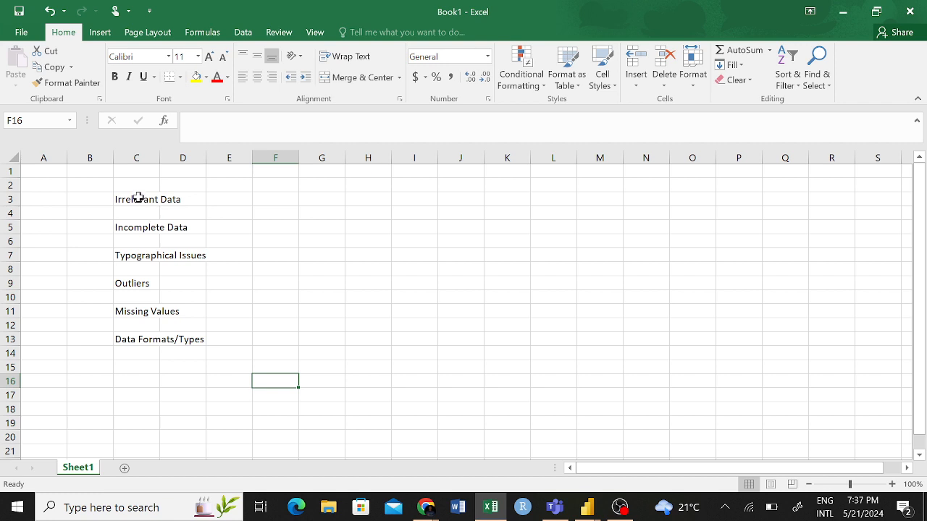
pyautogui.moveTo(138, 197); pyautogui.dragTo(141, 339)
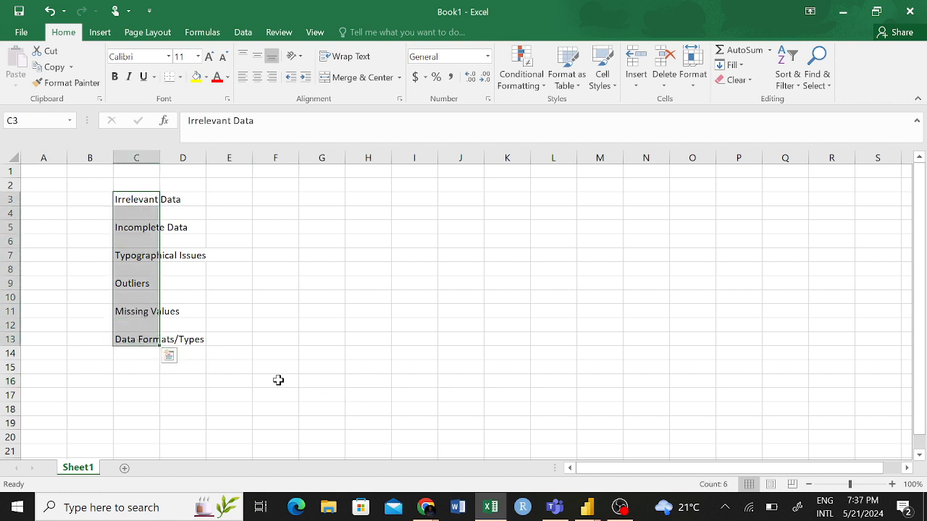
pyautogui.click(181, 239)
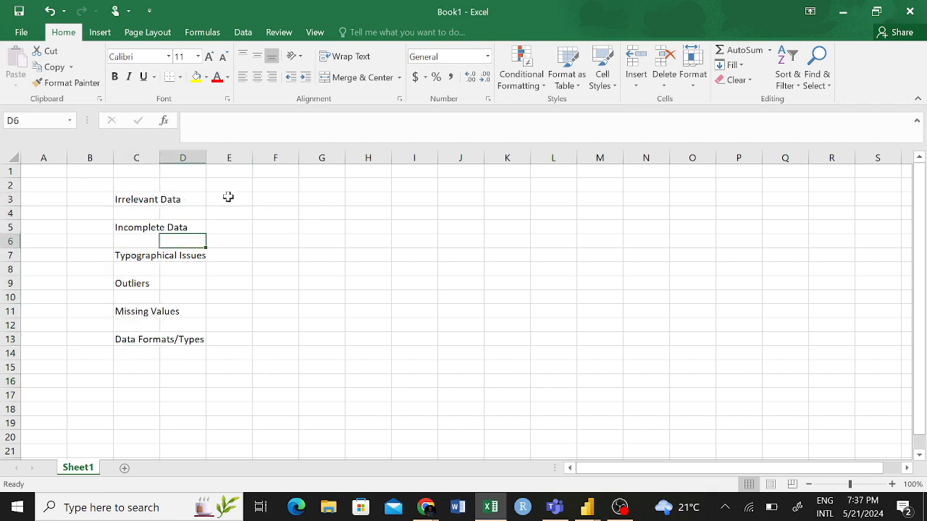
pyautogui.click(138, 200)
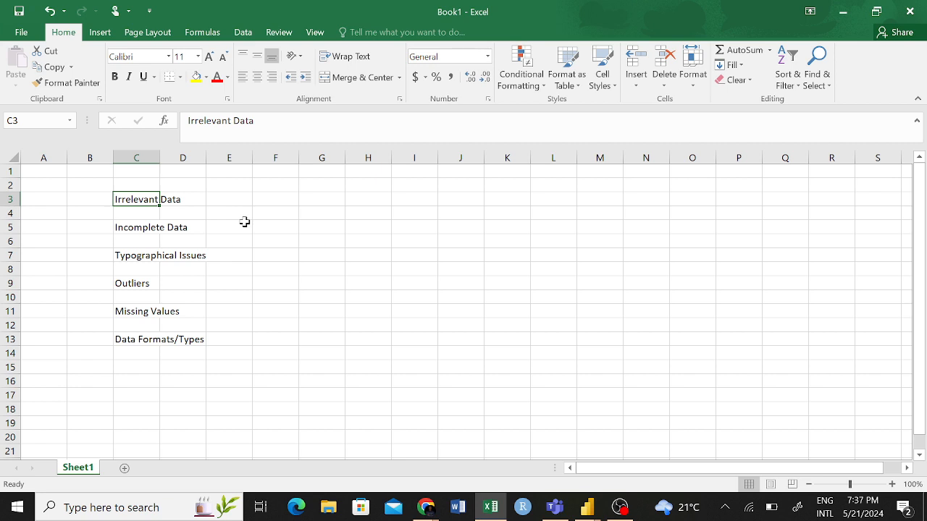
# - Enter Duplicates in cell C15 as the next data quality issue
pyautogui.click(141, 368)
pyautogui.write('Duplicates')
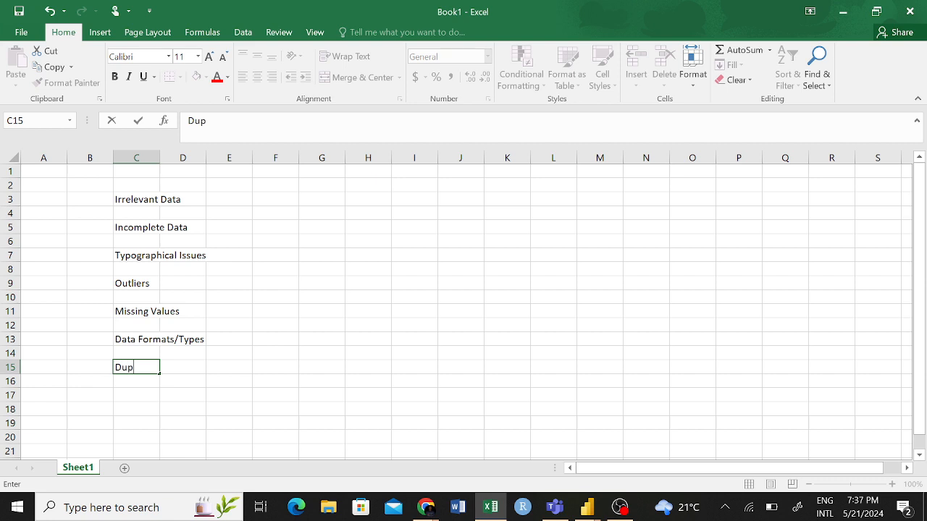
pyautogui.click(285, 383)
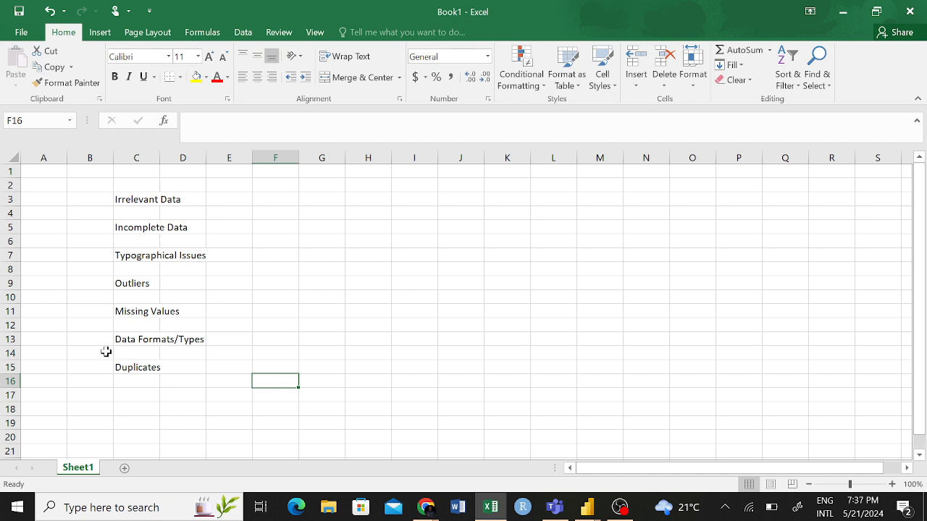
pyautogui.click(155, 201)
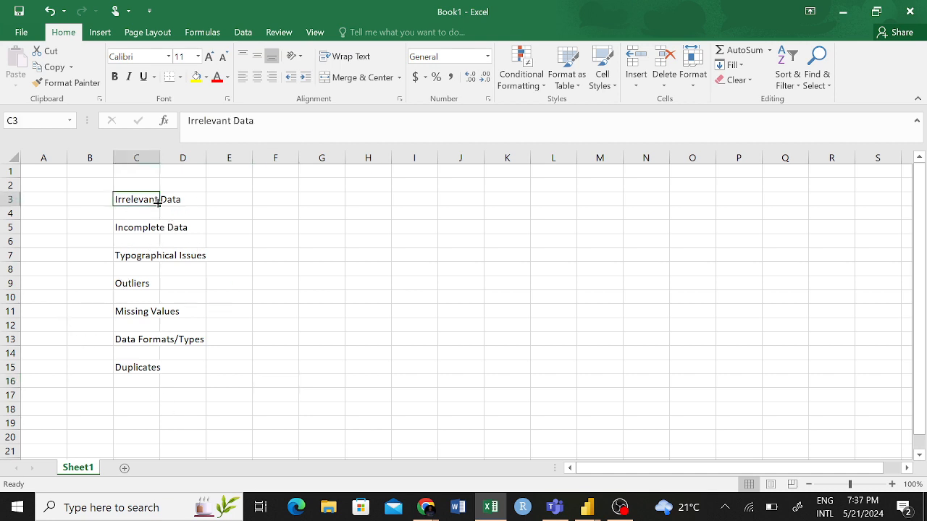
pyautogui.click(242, 200)
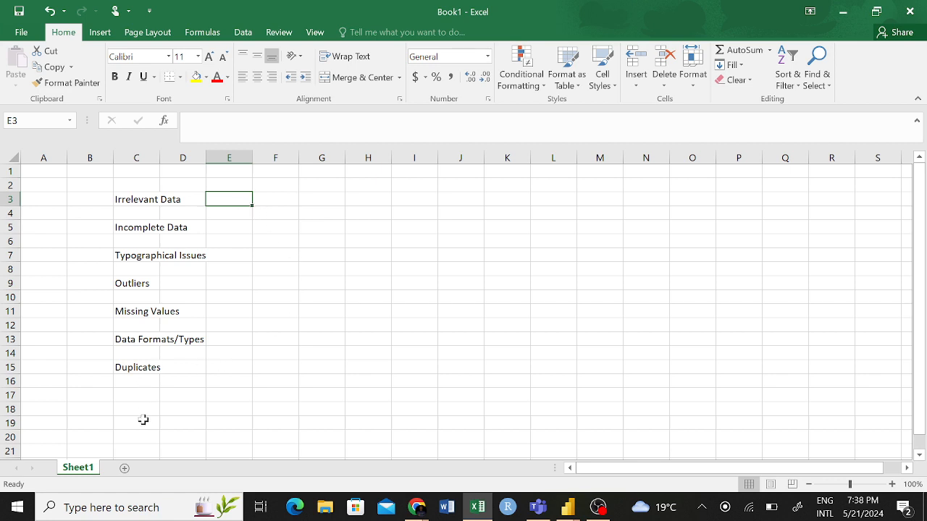
# - Add a new worksheet, enter the heading Timestamp in cell C3 and widen column C to fit it
pyautogui.click(125, 469)
pyautogui.click(139, 197)
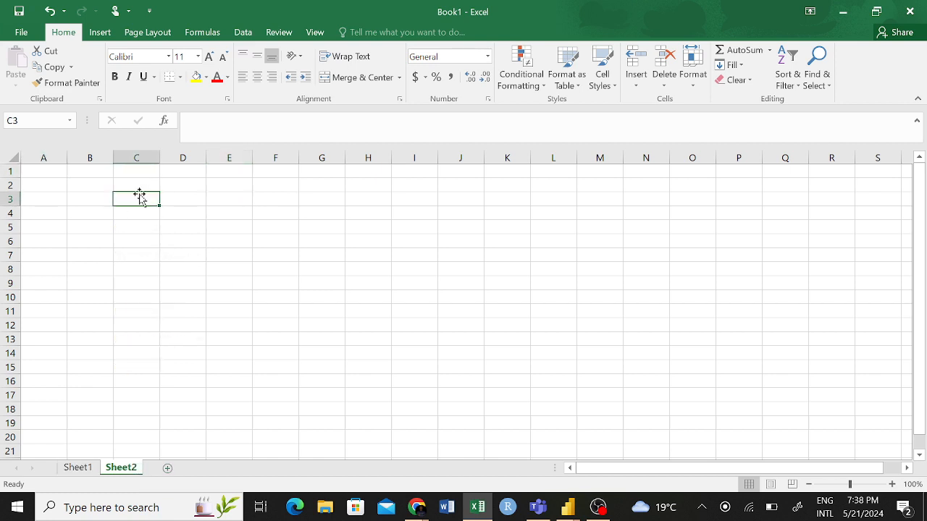
pyautogui.write('Times')
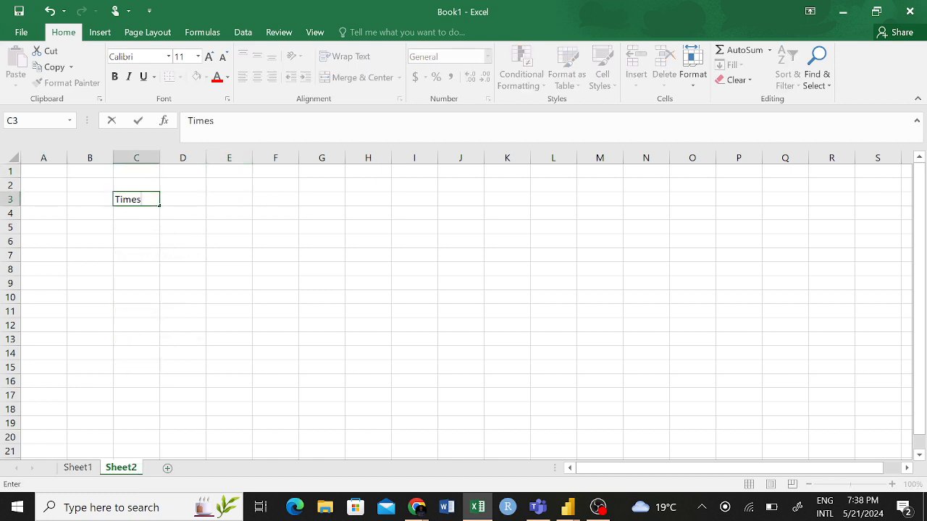
pyautogui.press('BackSpace')
pyautogui.write('stamp')
pyautogui.click(171, 240)
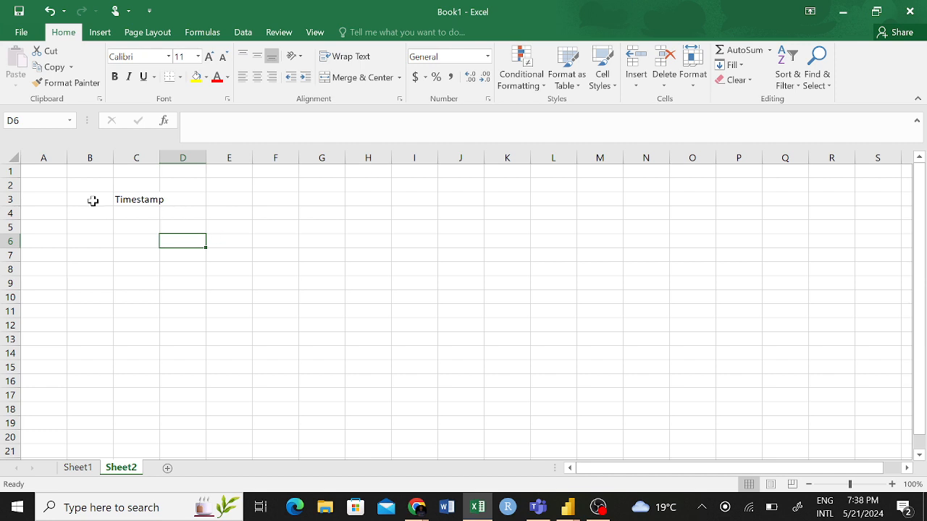
pyautogui.moveTo(160, 154); pyautogui.dragTo(167, 155)
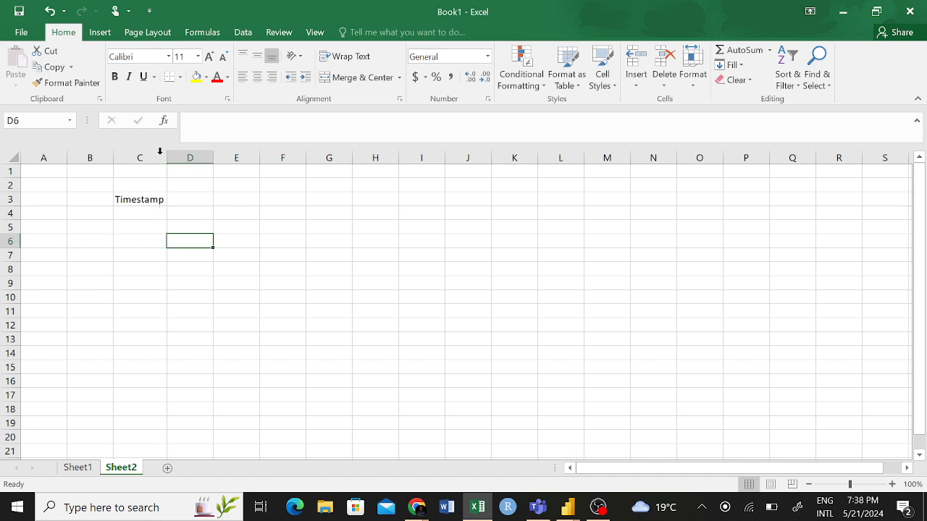
# - Enter the headings Name in cell D3 and Gender in cell E3
pyautogui.click(195, 200)
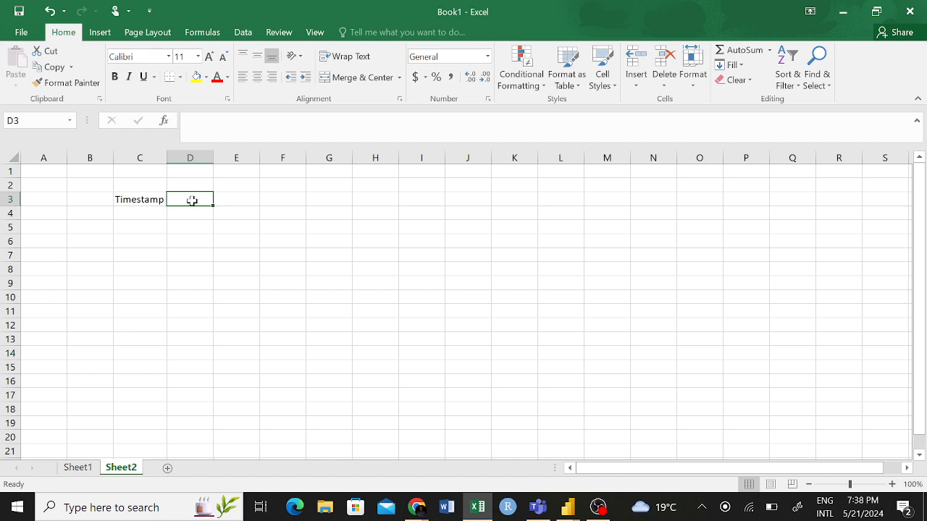
pyautogui.write('Name')
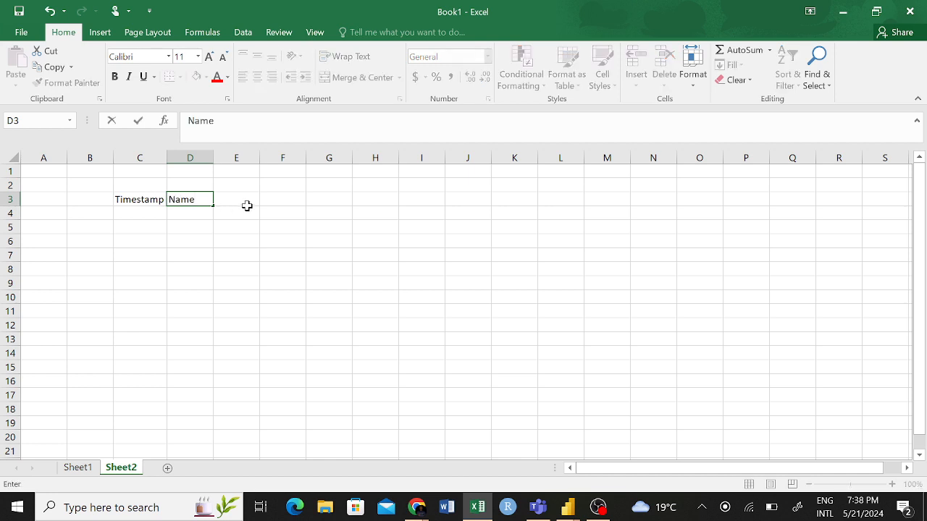
pyautogui.click(240, 201)
pyautogui.write('Gender')
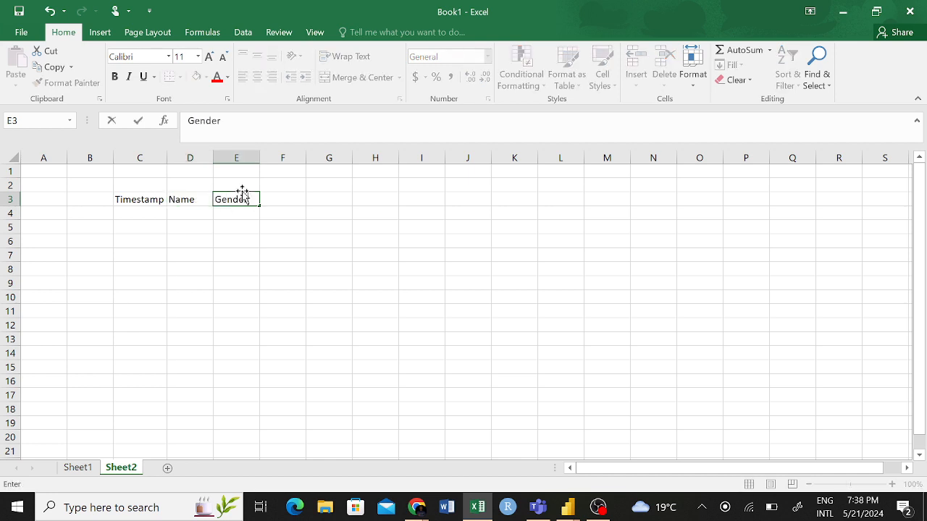
# - Enter the heading Educational Qualification in cell F3
pyautogui.click(283, 196)
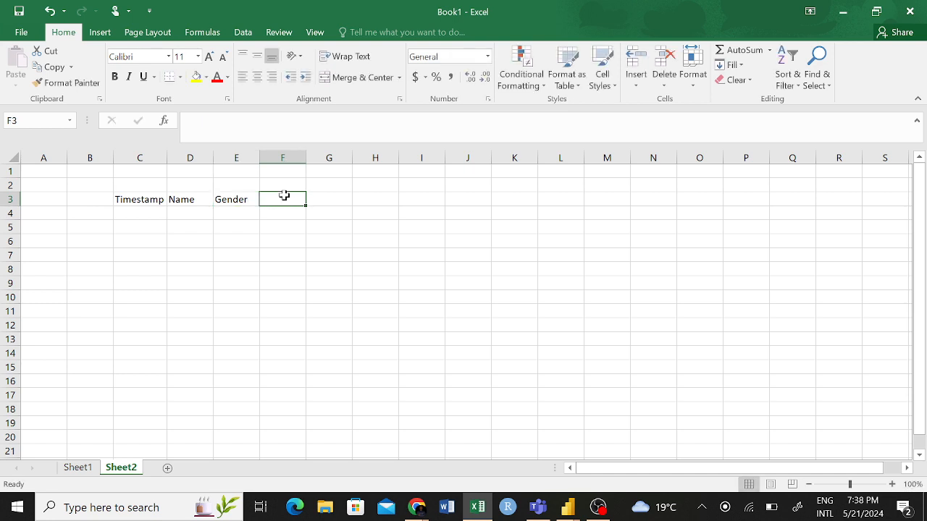
pyautogui.write('Education')
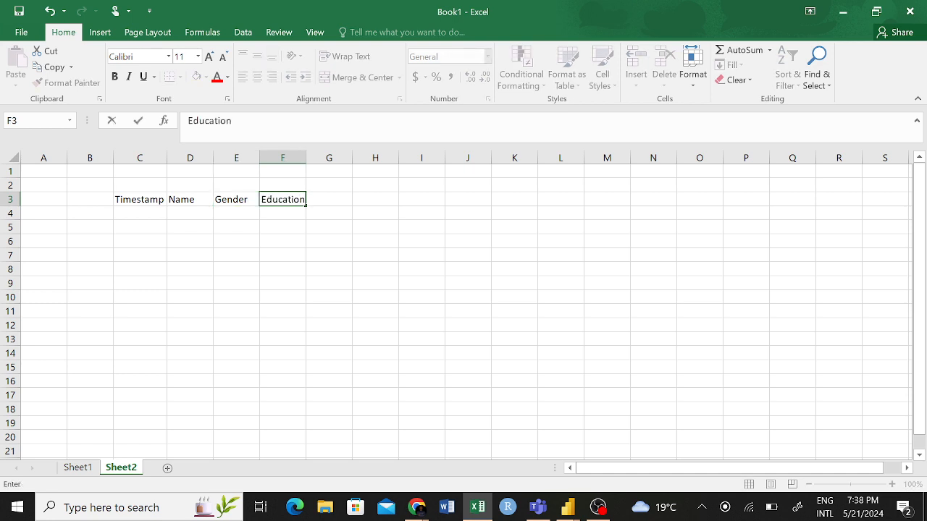
pyautogui.write('al Qualification')
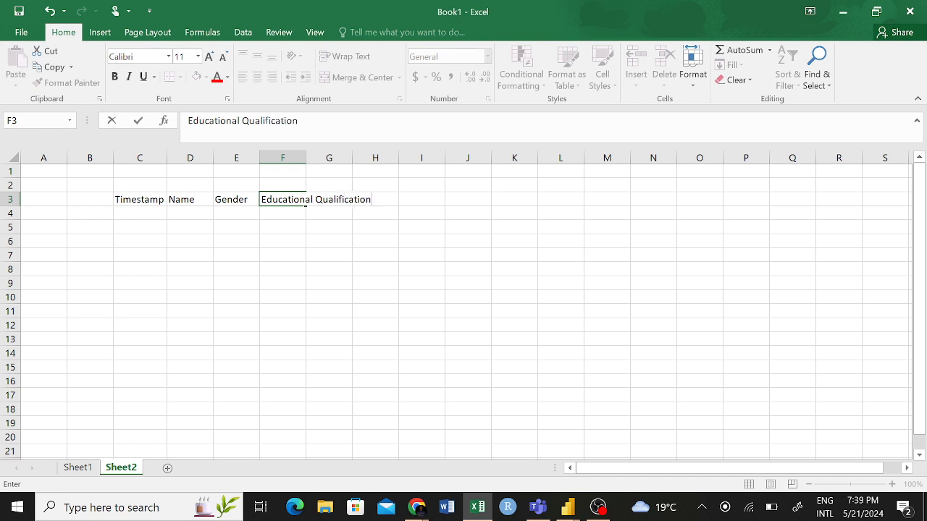
pyautogui.click(299, 254)
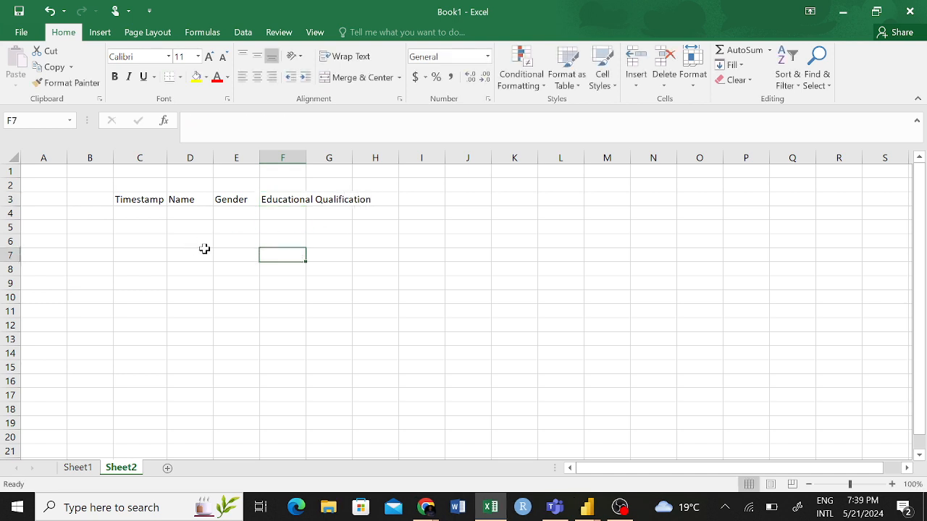
# - Delete the entire Timestamp column from Sheet2
pyautogui.click(123, 218)
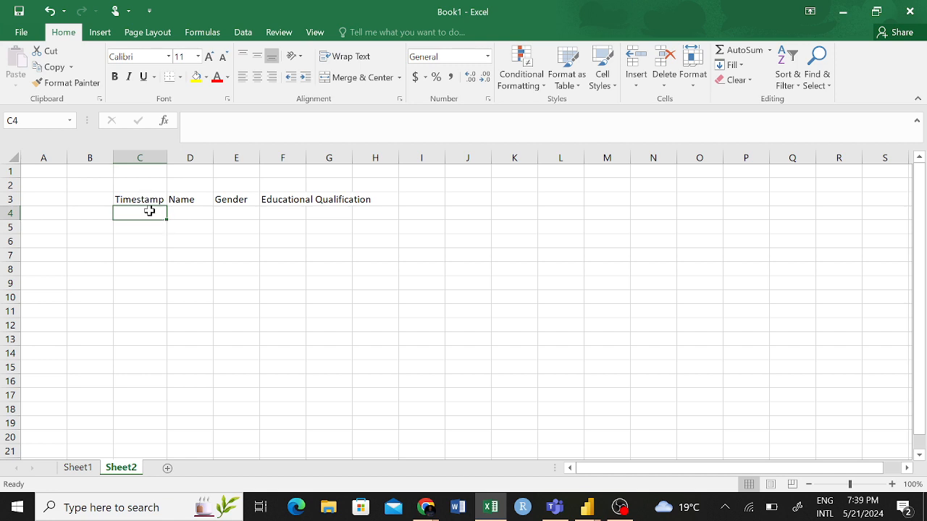
pyautogui.click(138, 150)
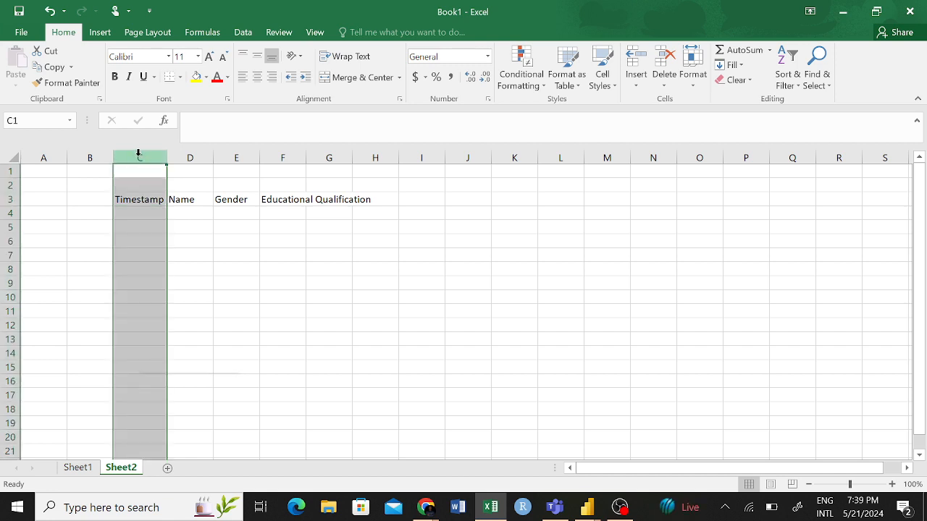
pyautogui.rightClick(139, 154)
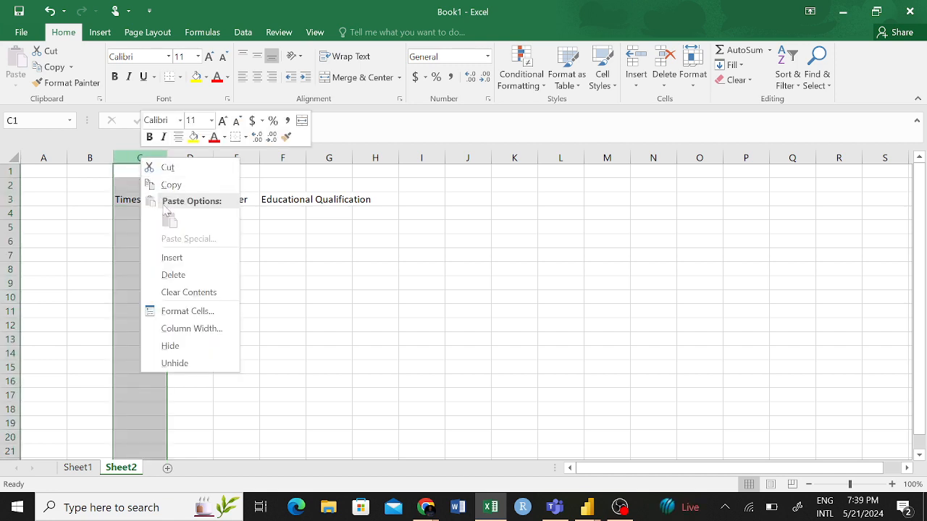
pyautogui.click(181, 280)
pyautogui.click(281, 259)
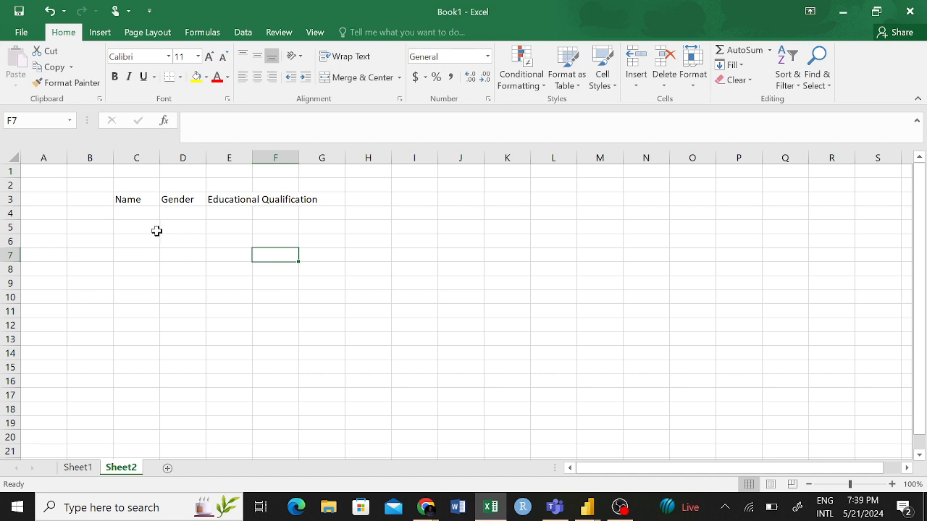
# - Undo the deletion of the Timestamp column on Sheet2
pyautogui.write('z')
pyautogui.hotkey('ctrl', 'z')
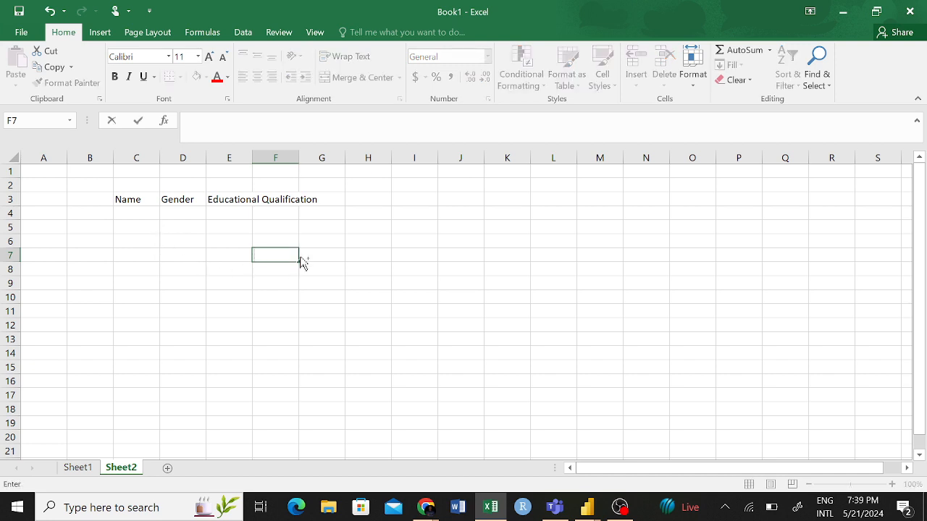
pyautogui.click(333, 295)
pyautogui.hotkey('ctrl', 'z')
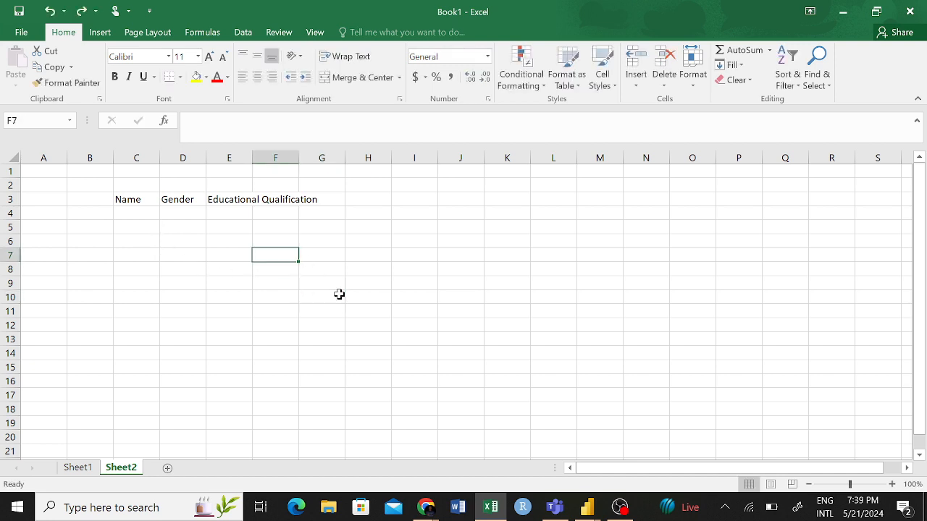
pyautogui.hotkey('ctrl', 'z')
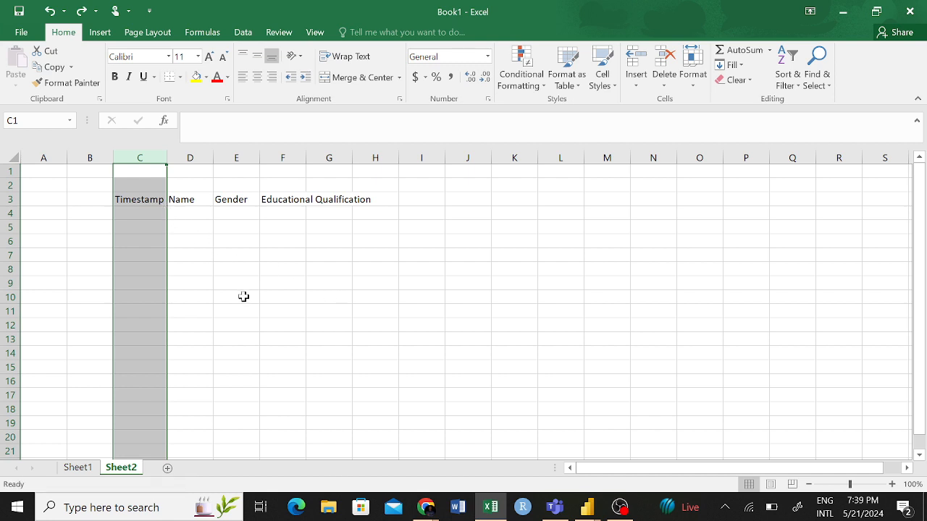
pyautogui.click(282, 309)
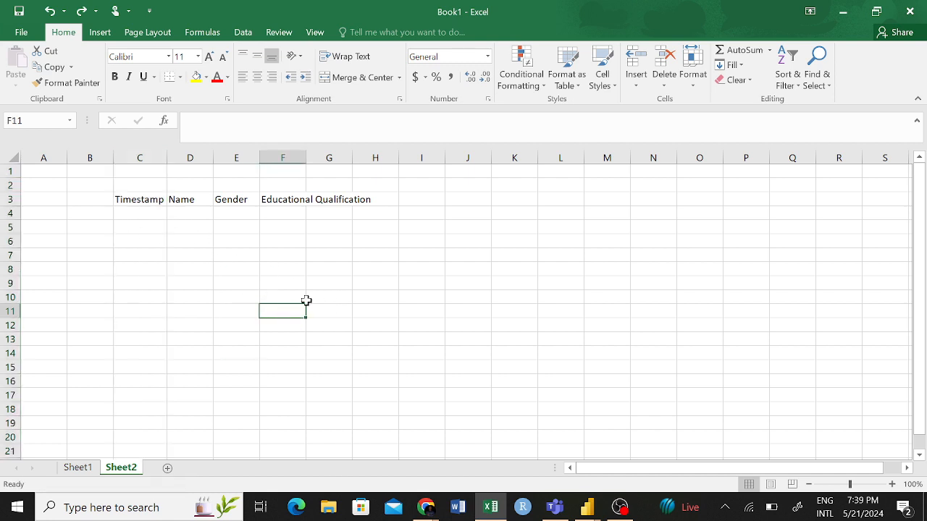
# - Enter the heading Cordiantes in cell H3 of Sheet2
pyautogui.click(410, 197)
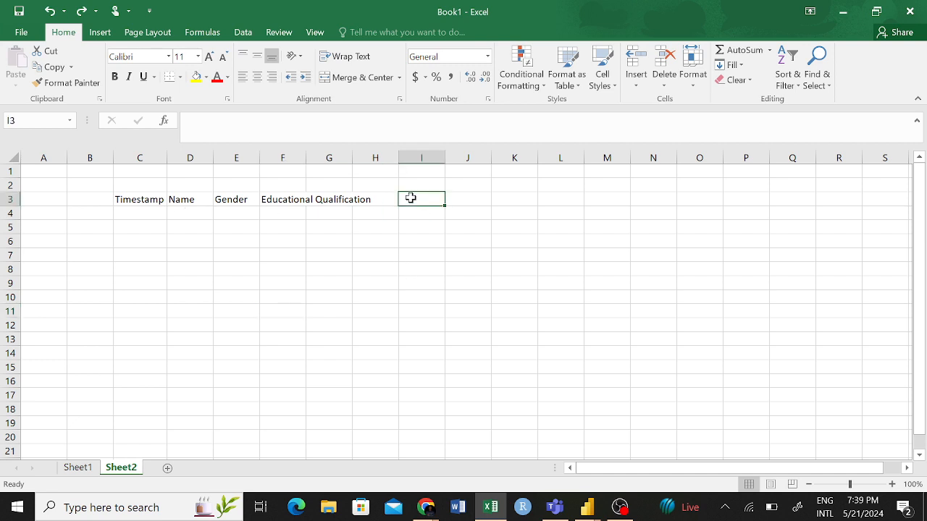
pyautogui.click(387, 199)
pyautogui.write('C')
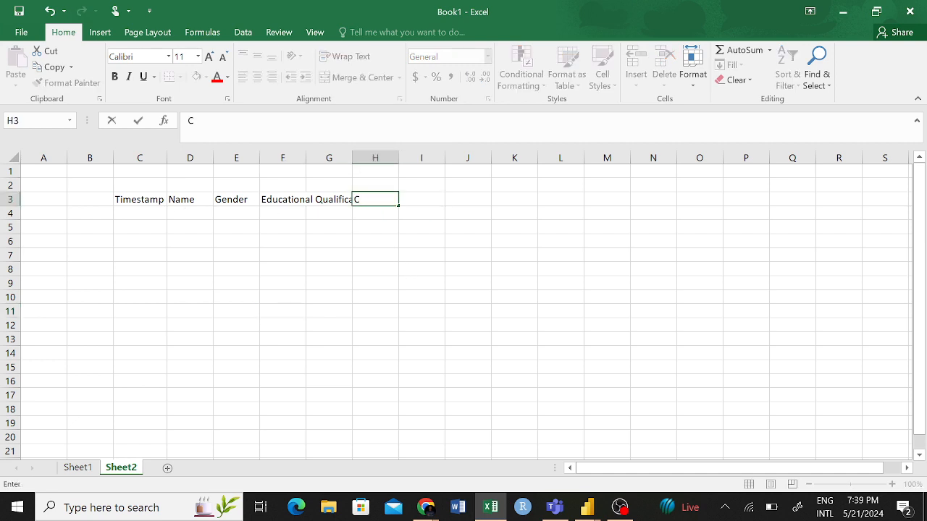
pyautogui.write('ordiantes')
pyautogui.click(412, 225)
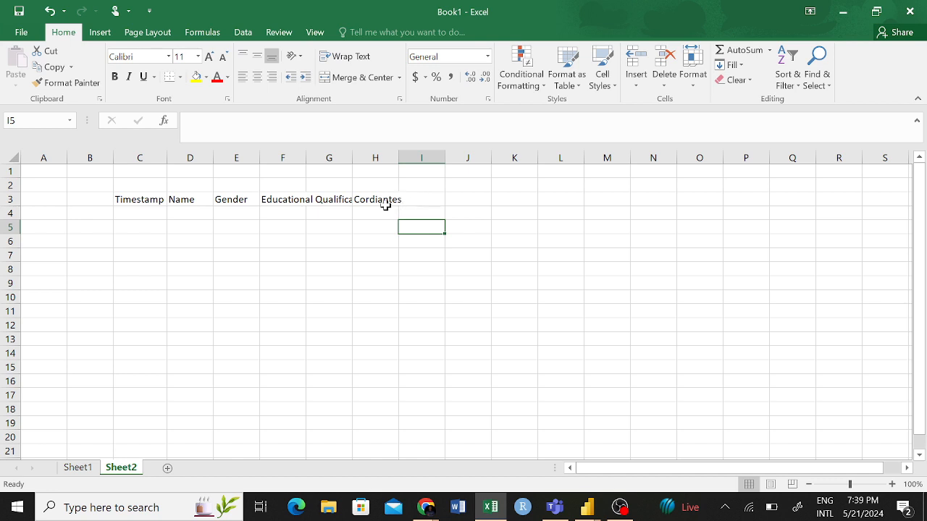
# - Change the heading in cell H3 to Co-ordiantes
pyautogui.click(389, 199)
pyautogui.click(200, 120)
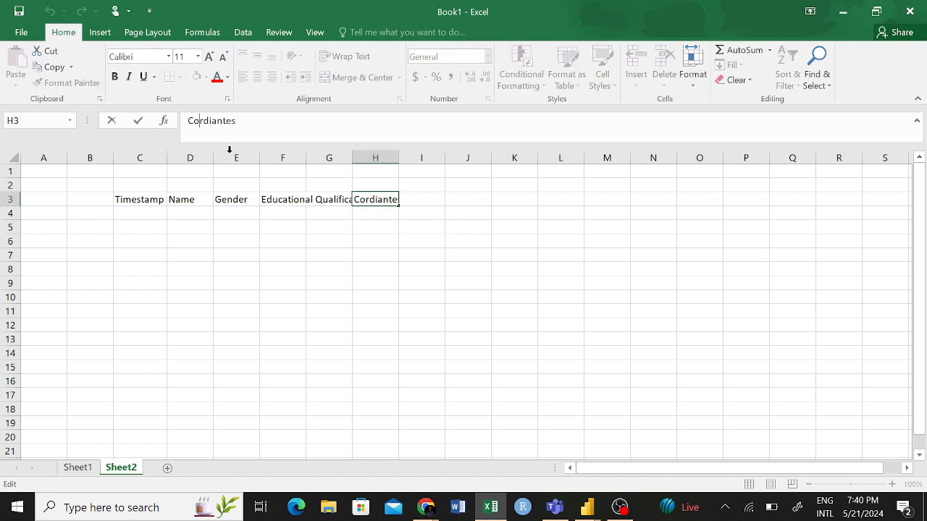
pyautogui.write('-o')
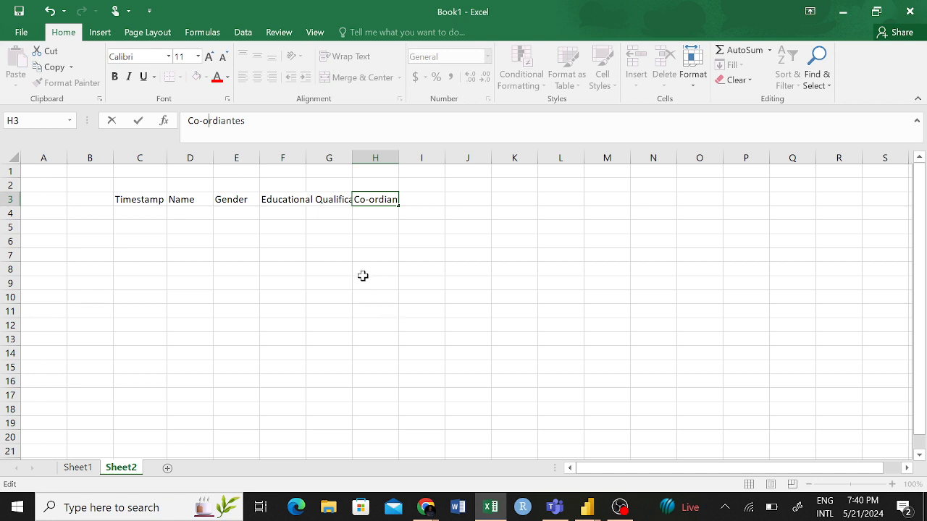
pyautogui.click(381, 241)
pyautogui.click(384, 201)
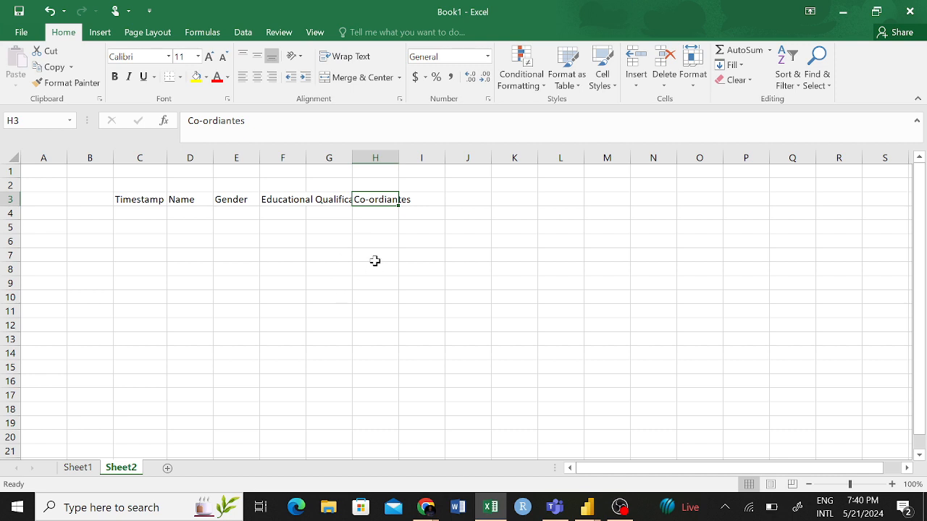
# - Select the Timestamp and Co-ordiantes columns together and delete both from Sheet2
pyautogui.click(375, 157)
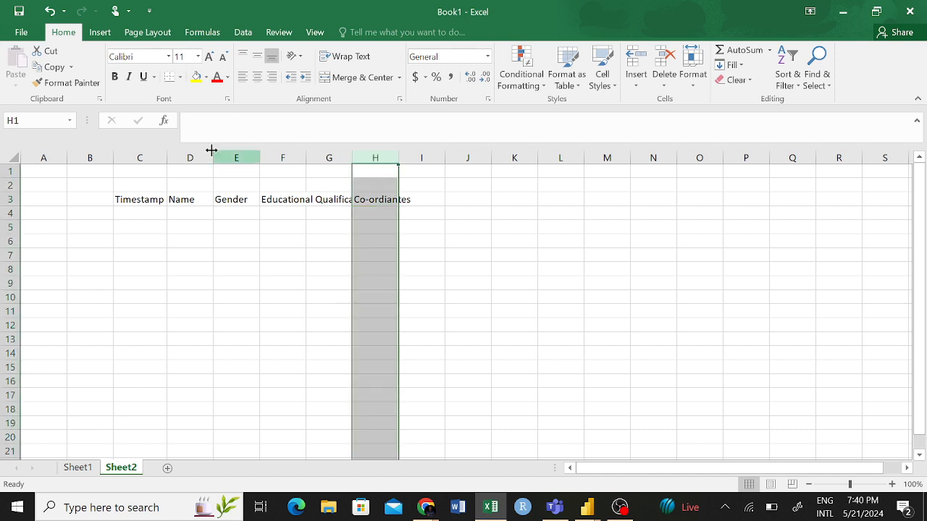
pyautogui.keyDown('shift'); pyautogui.click(142, 157); pyautogui.keyUp('shift')
pyautogui.click(286, 253)
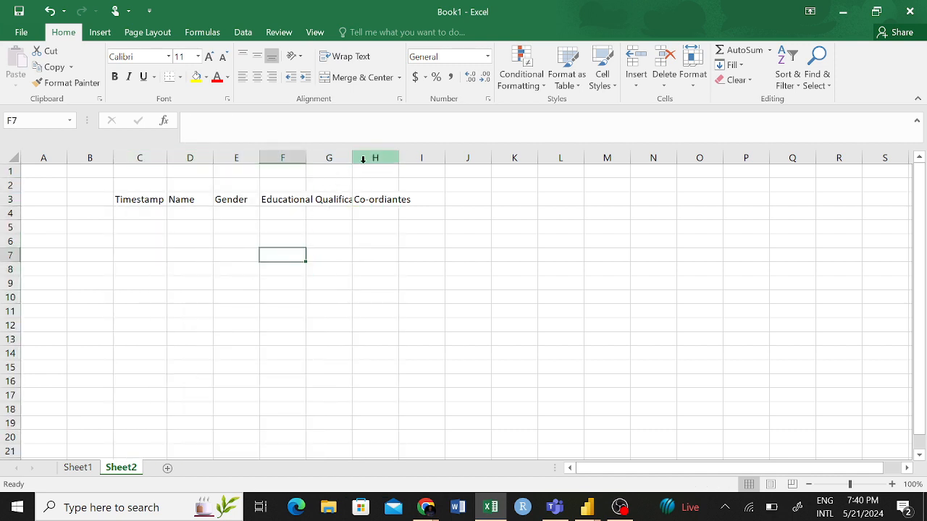
pyautogui.keyDown('shift'); pyautogui.click(363, 159); pyautogui.keyUp('shift')
pyautogui.click(376, 213)
pyautogui.click(372, 158)
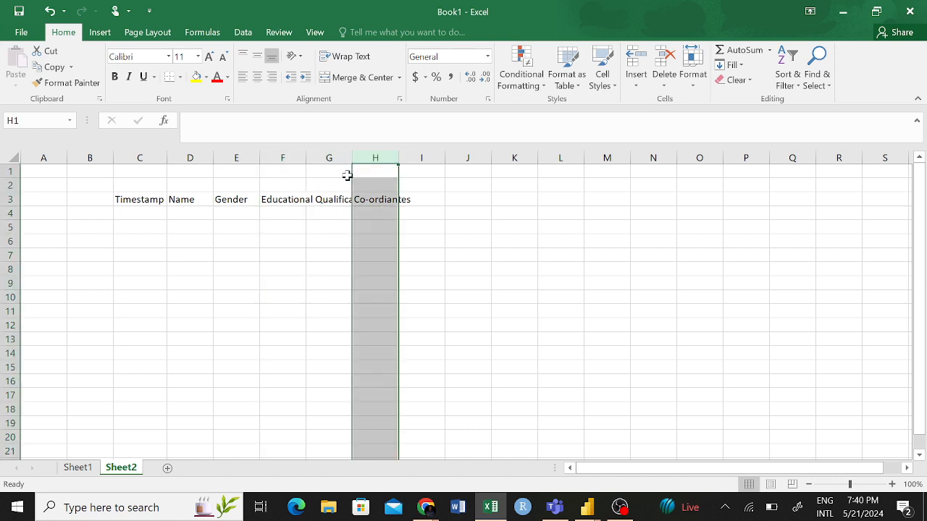
pyautogui.keyDown('ctrl'); pyautogui.click(139, 158); pyautogui.keyUp('ctrl')
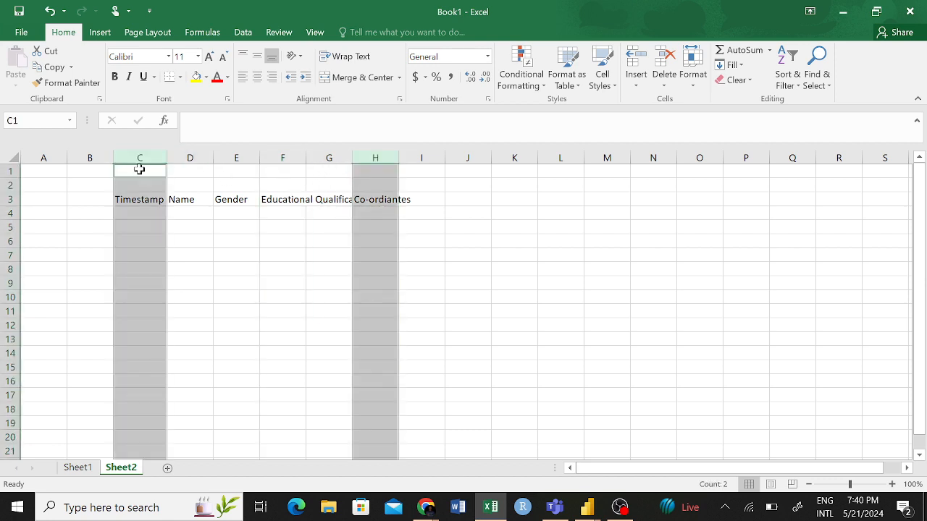
pyautogui.rightClick(136, 158)
pyautogui.click(178, 278)
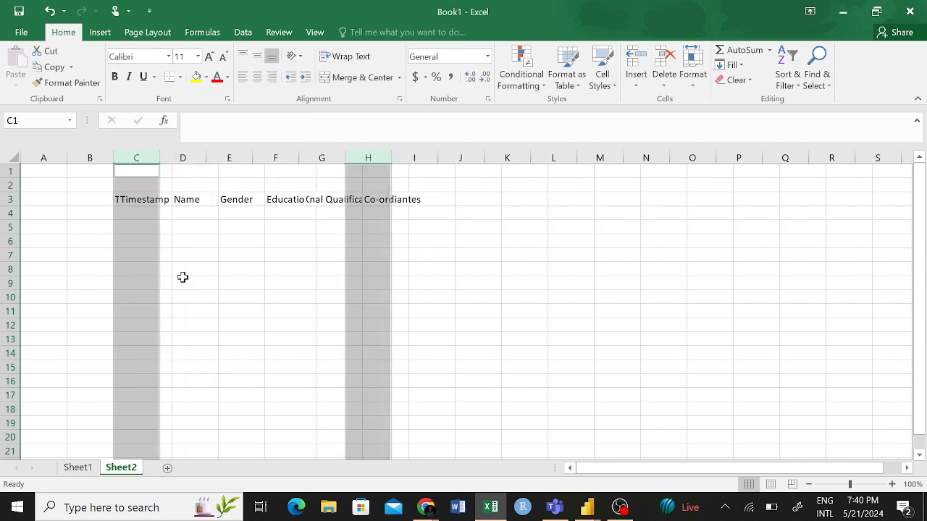
pyautogui.click(312, 271)
# - Switch to Sheet1 and enter the heading Income per Month in cell J5
pyautogui.click(88, 467)
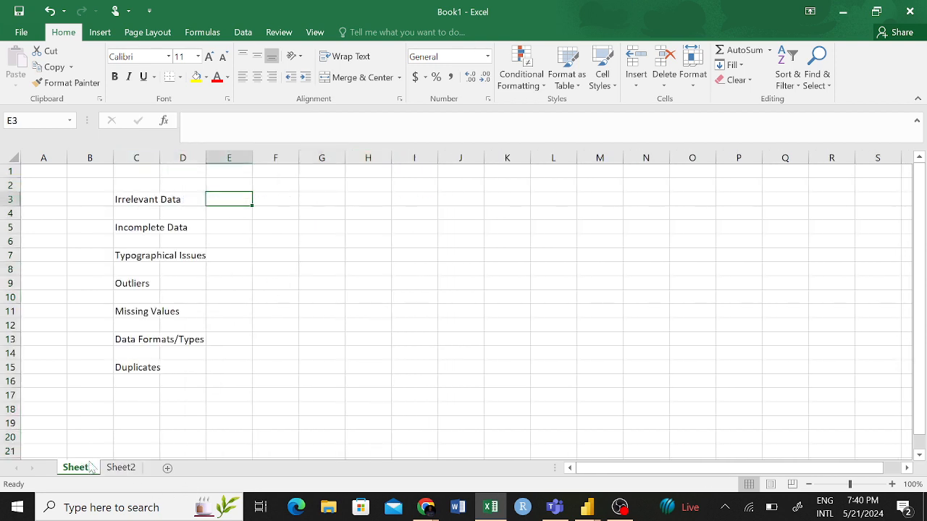
pyautogui.click(149, 229)
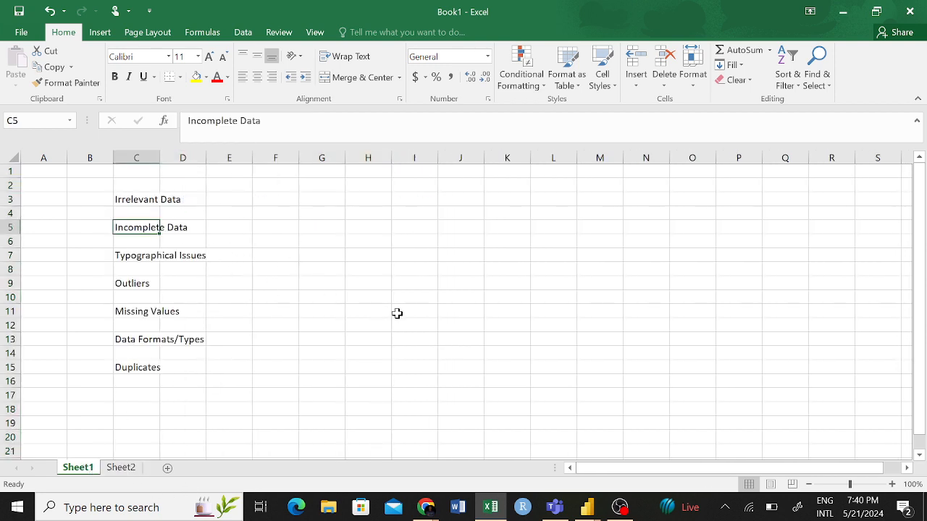
pyautogui.click(353, 236)
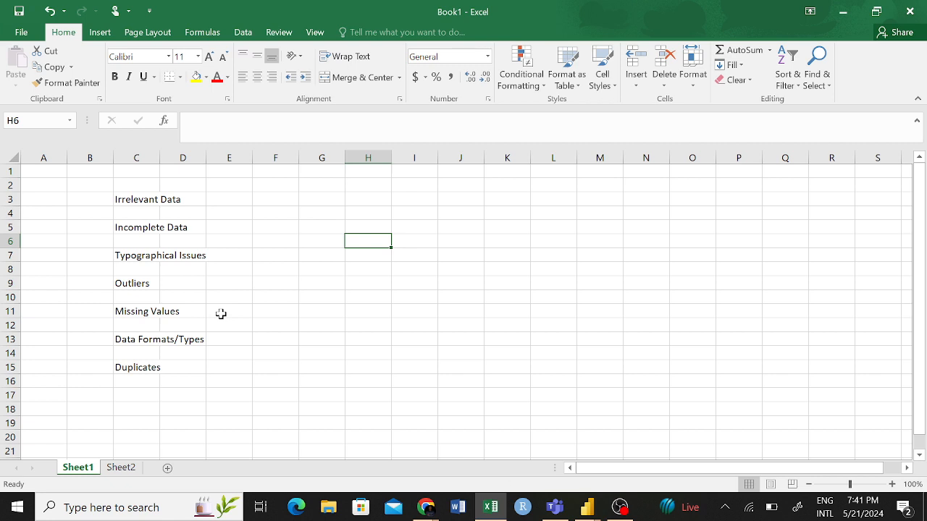
pyautogui.click(172, 313)
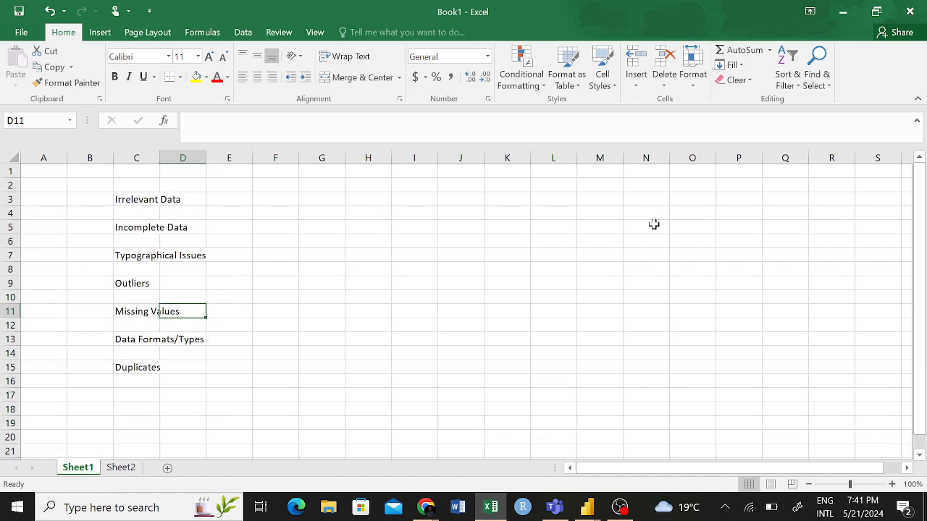
pyautogui.click(461, 229)
pyautogui.write('I')
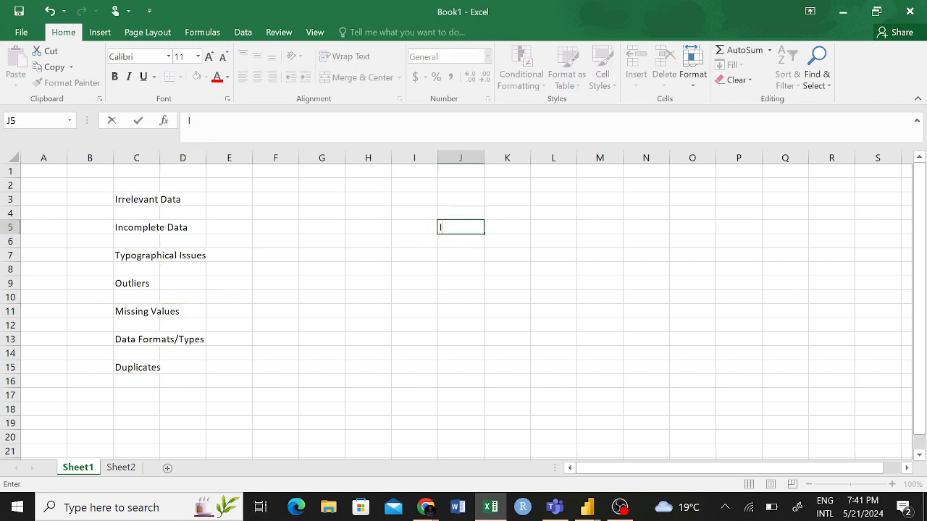
pyautogui.write('ncome per Month')
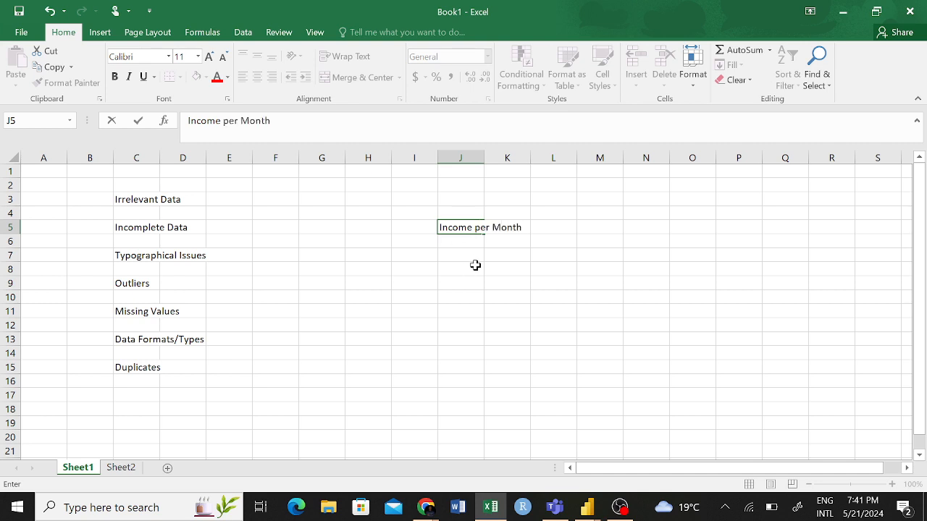
pyautogui.click(457, 244)
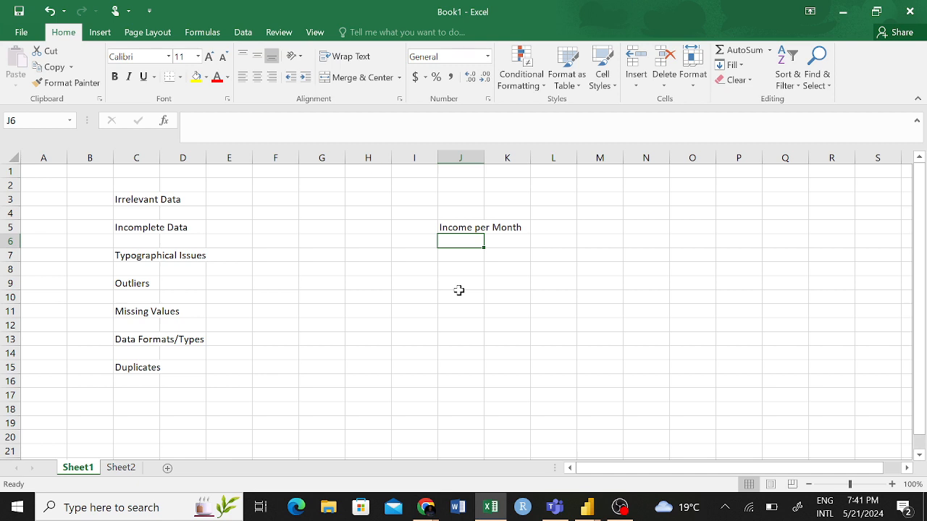
# - Enter 100,000 in cell J6 under the Income per Month heading
pyautogui.write('10')
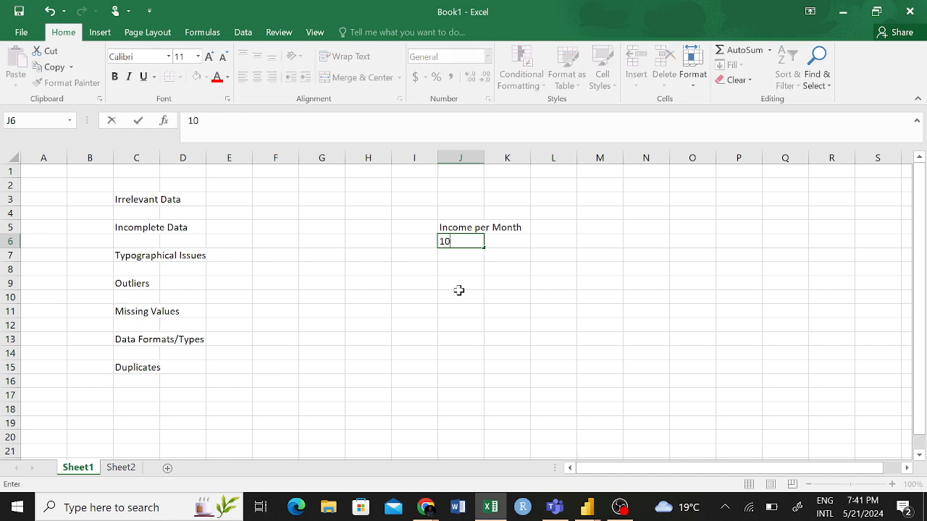
pyautogui.write(',00')
pyautogui.write('0-')
pyautogui.write('00')
pyautogui.press('Return')
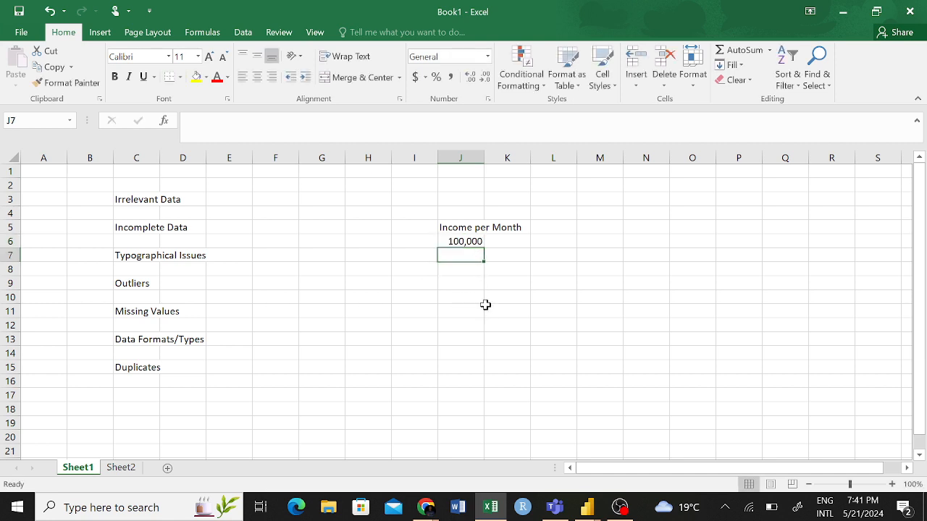
# - Correct the income in cell J6 to 10,000
pyautogui.click(480, 241)
pyautogui.press('F2')
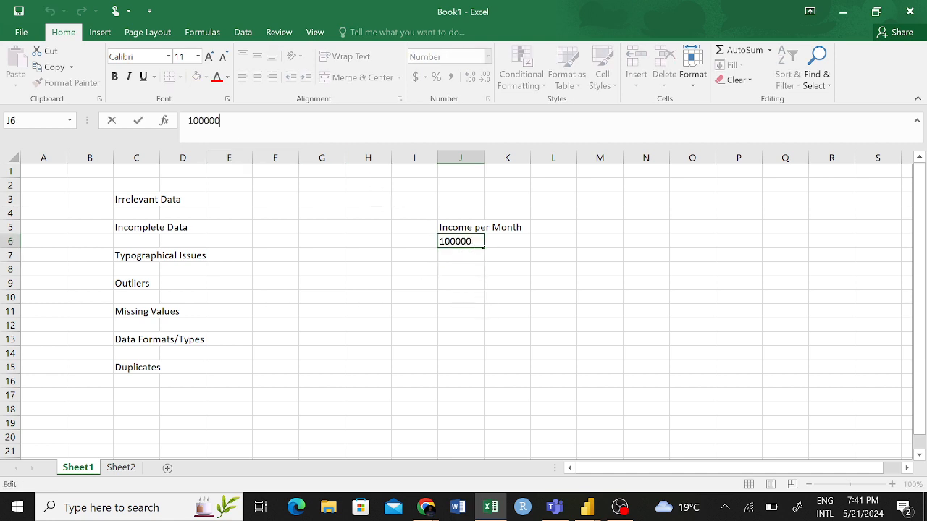
pyautogui.press('BackSpace')
pyautogui.click(442, 294)
# - Enter 15000 without a thousands separator in cell J7
pyautogui.click(473, 257)
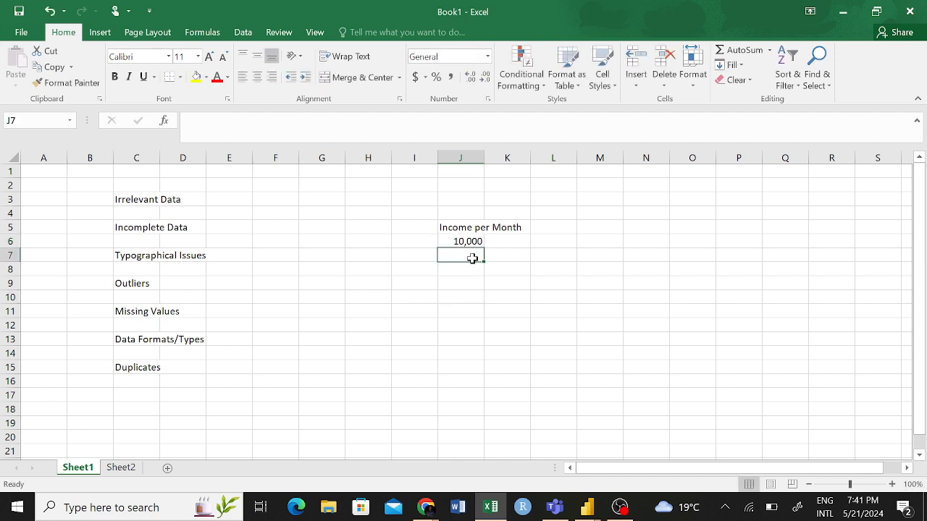
pyautogui.write('15000')
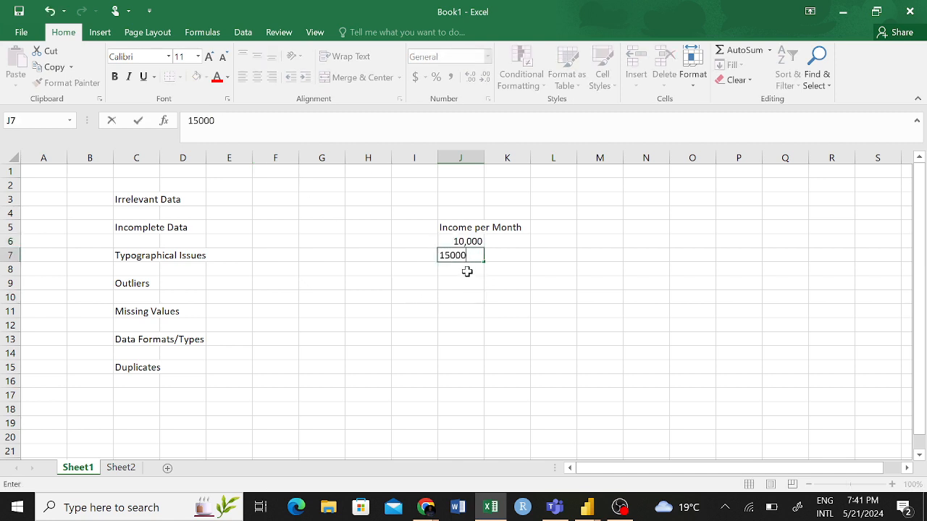
pyautogui.click(459, 278)
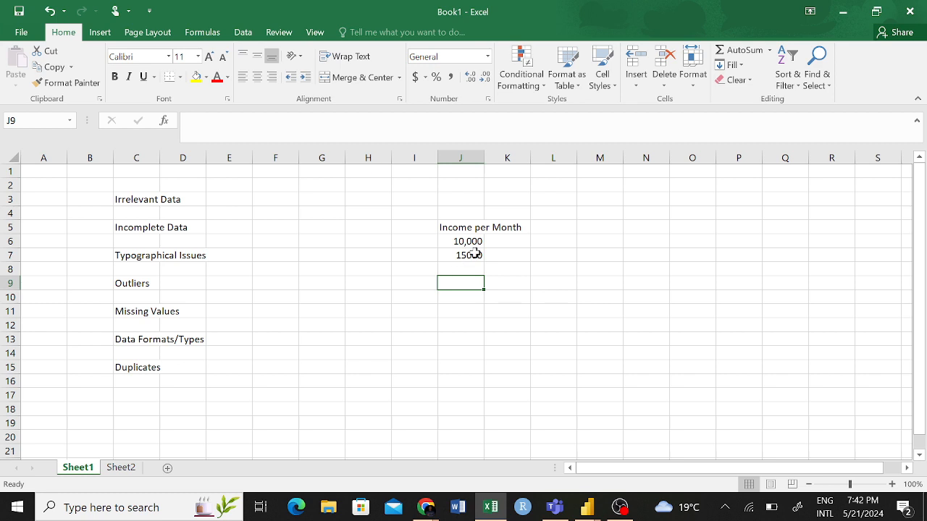
pyautogui.click(469, 255)
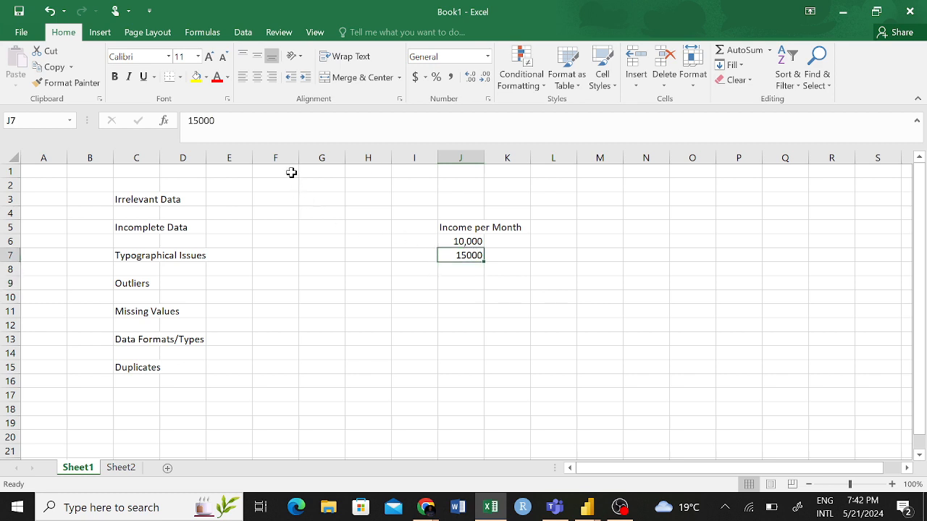
# - Clear the income in cell J6 and enter 10,000 there again
pyautogui.click(470, 240)
pyautogui.press('BackSpace')
pyautogui.click(489, 287)
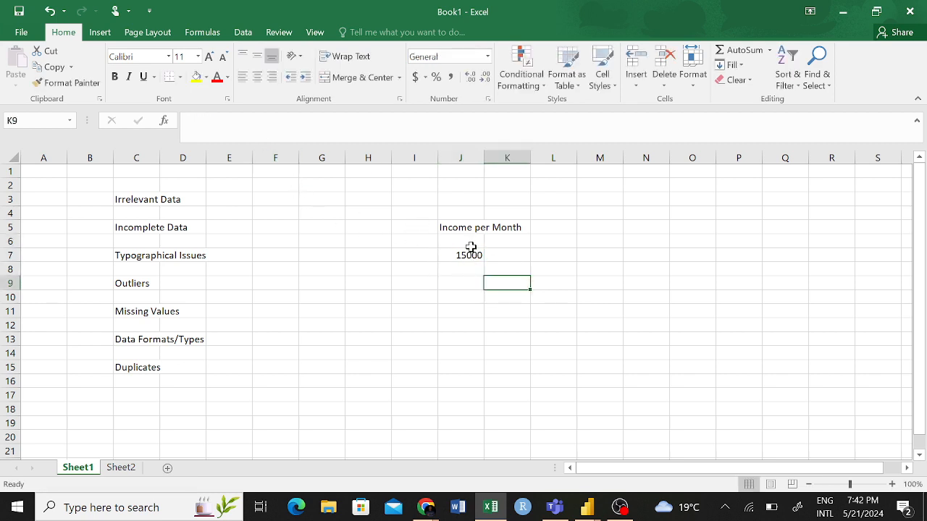
pyautogui.click(475, 245)
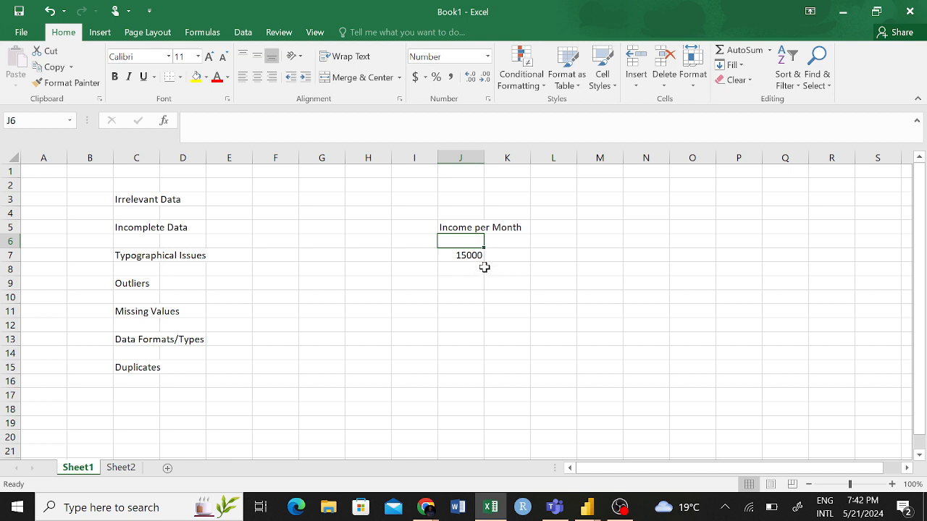
pyautogui.write('10')
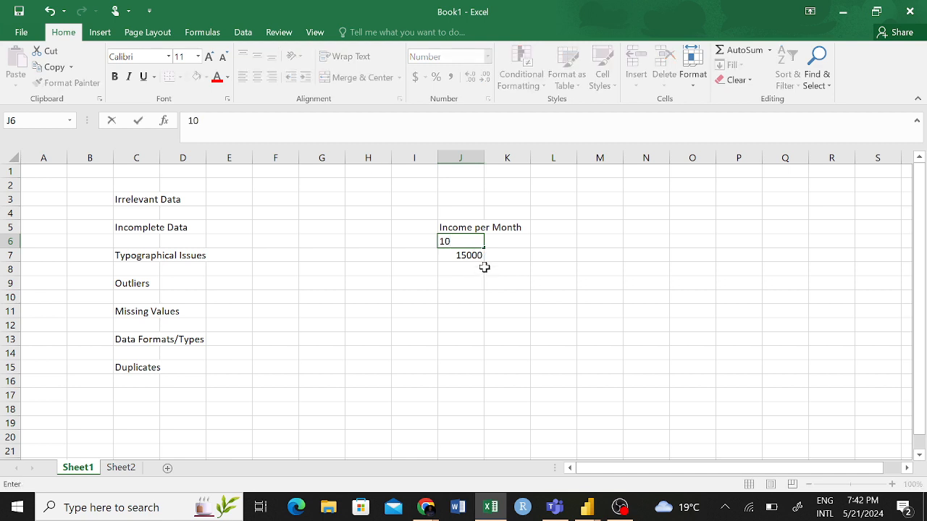
pyautogui.write(',0000')
pyautogui.click(503, 271)
pyautogui.click(471, 241)
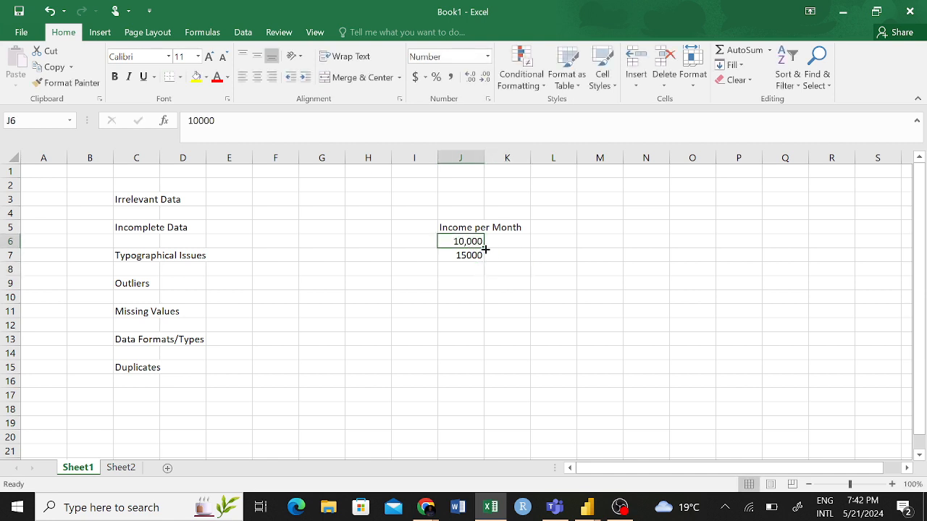
# - Fill the value of cell J6 down into cell J7, replacing its content
pyautogui.moveTo(483, 248); pyautogui.dragTo(483, 259)
pyautogui.click(467, 282)
pyautogui.click(471, 259)
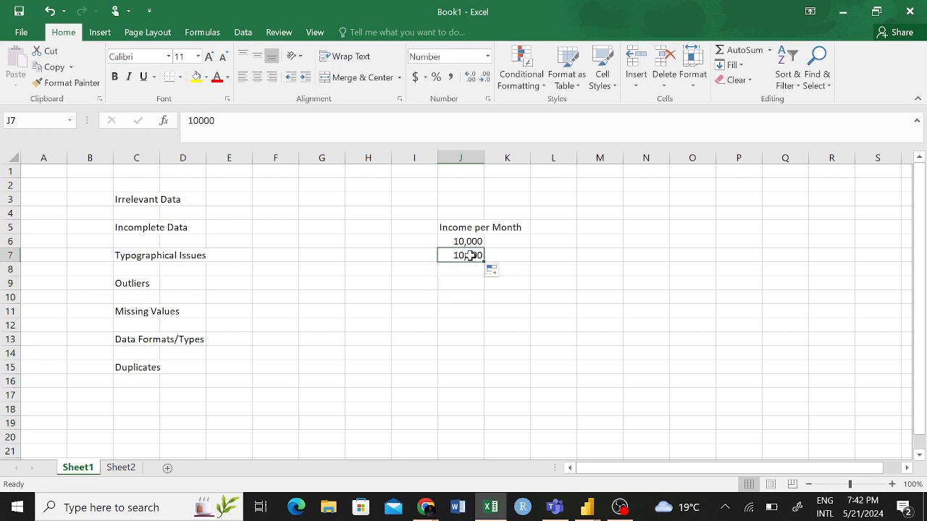
# - Enter an income of 20000 in cell J8
pyautogui.click(470, 268)
pyautogui.write('2')
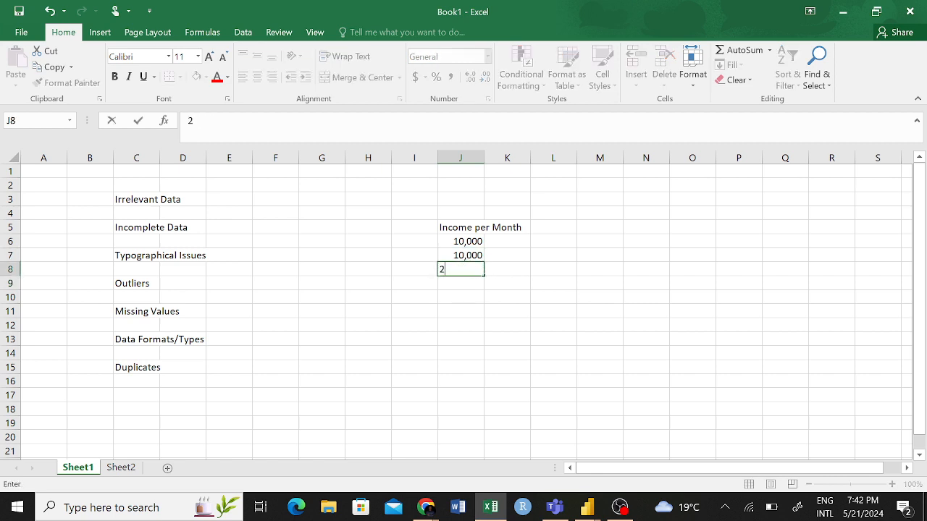
pyautogui.write('0000')
pyautogui.click(503, 307)
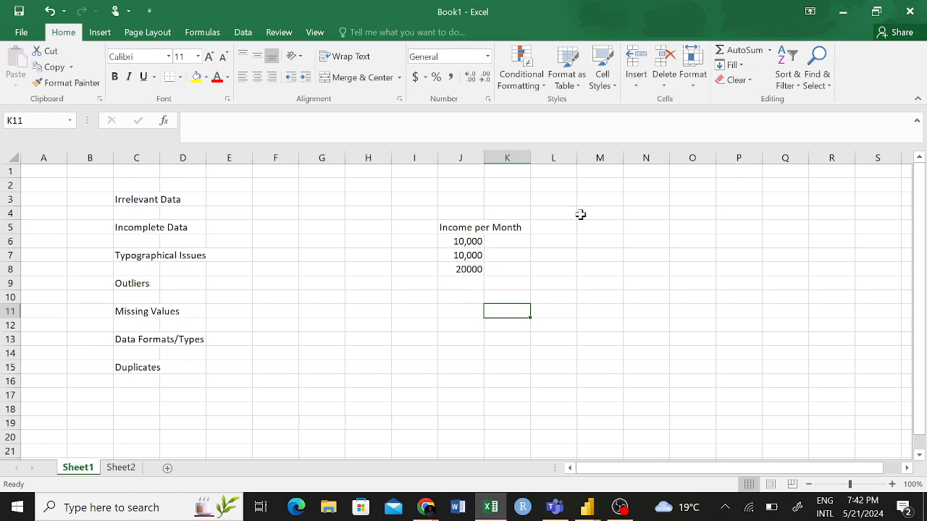
# - Enter the outlier incomes 1000000, 800000 and 1200000 in cells J9 to J11
pyautogui.click(459, 279)
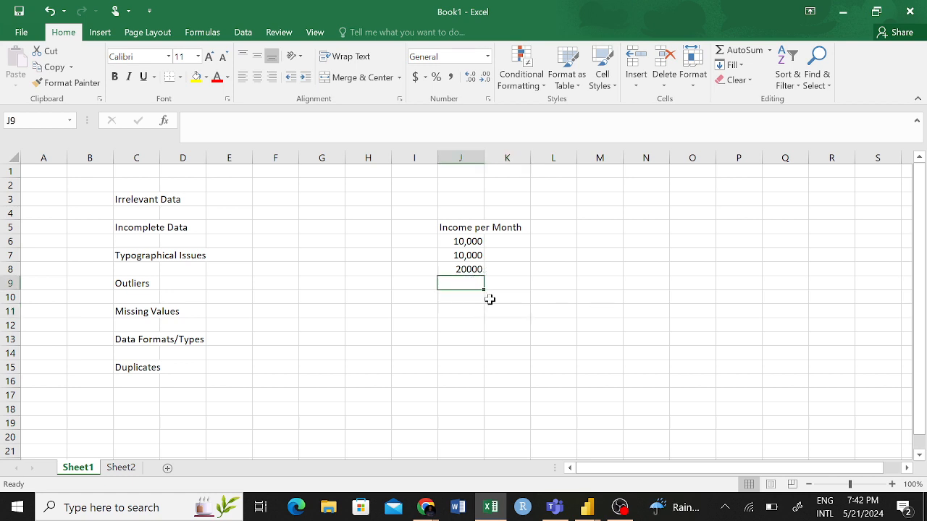
pyautogui.write('1000000')
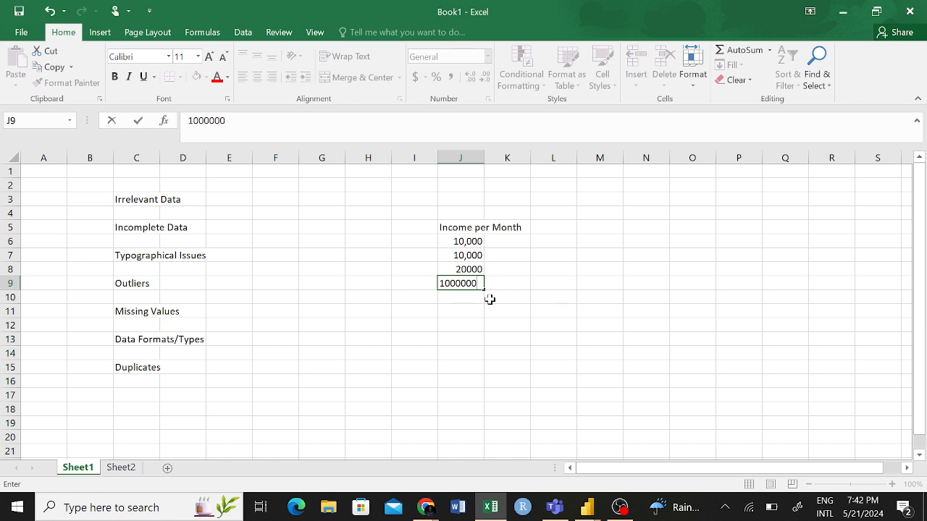
pyautogui.press('Return')
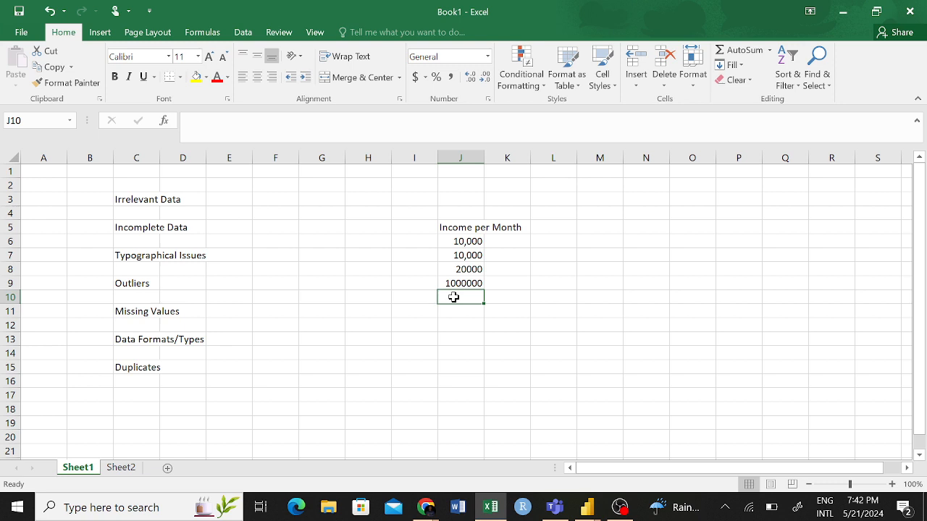
pyautogui.write('80000')
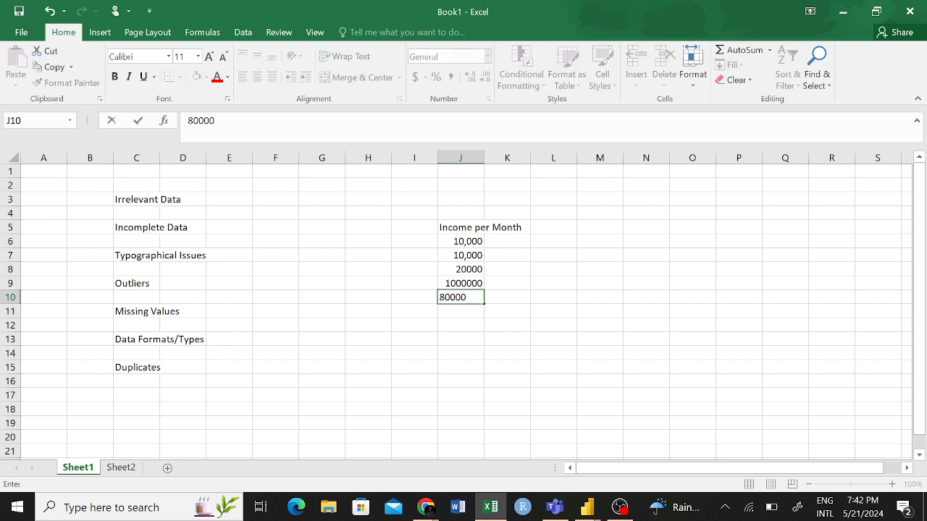
pyautogui.write('0')
pyautogui.click(452, 334)
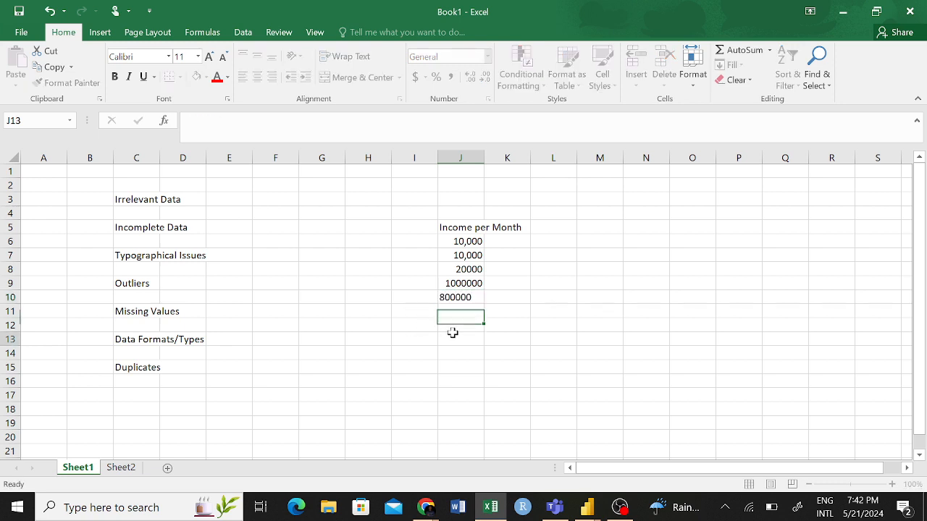
pyautogui.click(458, 312)
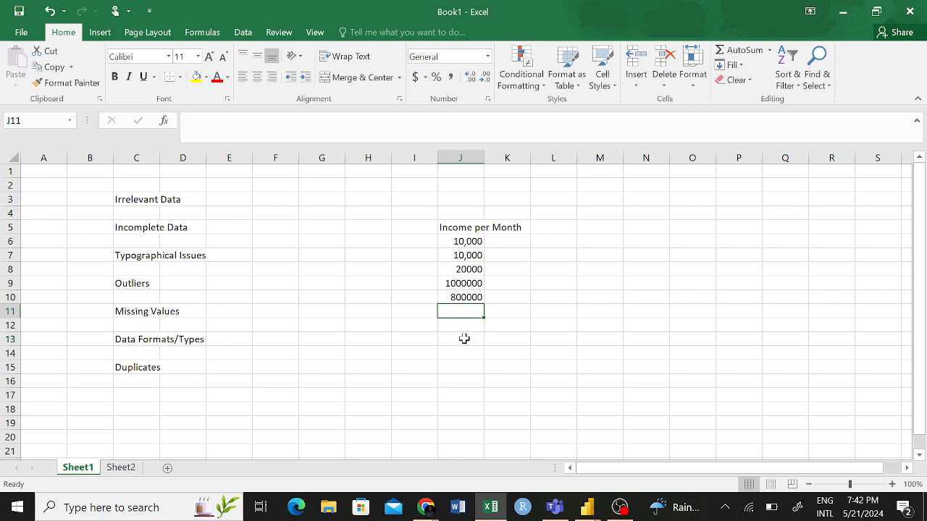
pyautogui.write('1')
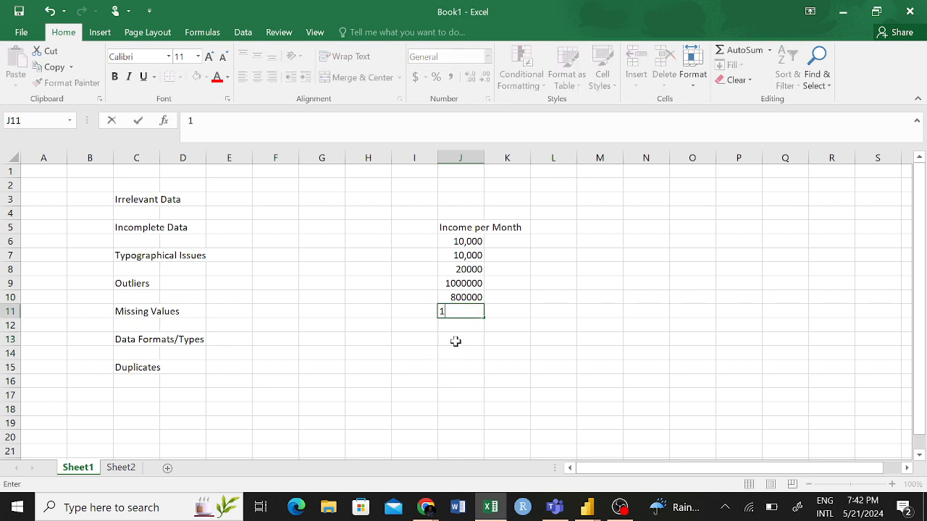
pyautogui.write('200000')
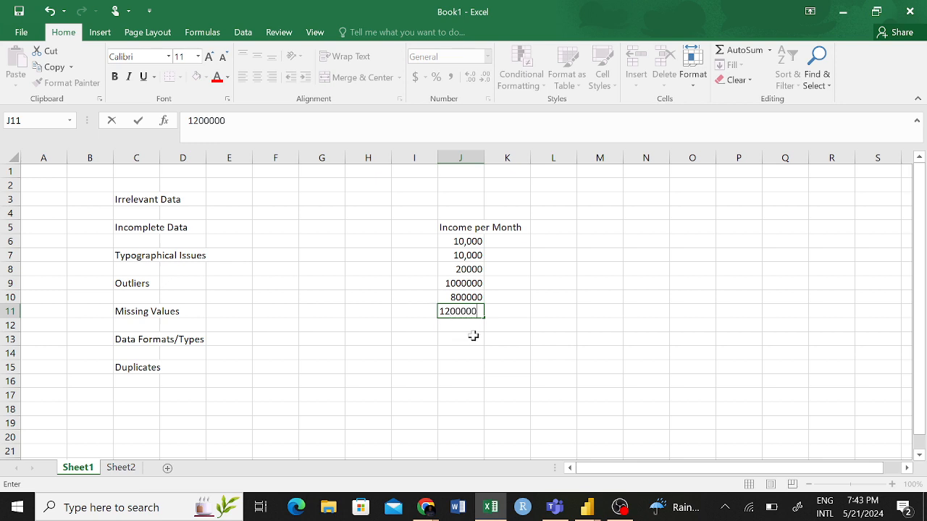
pyautogui.click(513, 321)
pyautogui.click(467, 313)
pyautogui.click(510, 282)
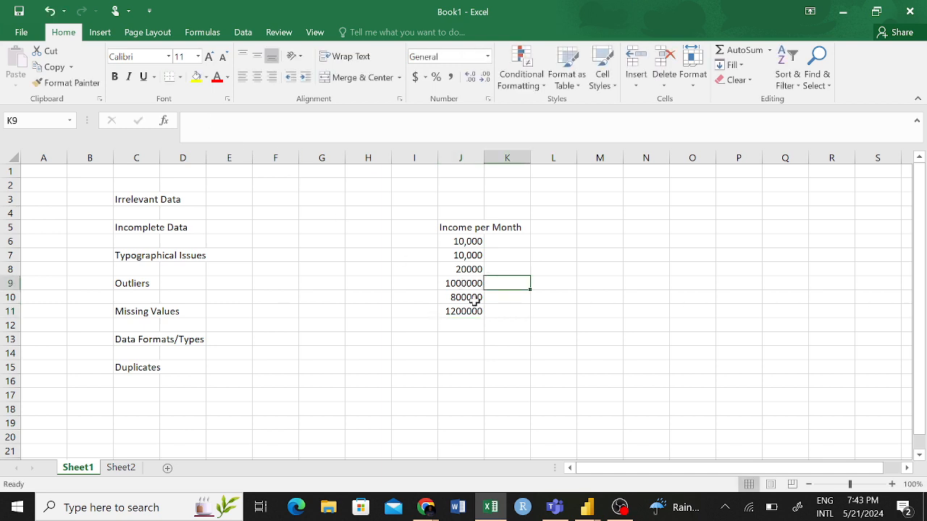
pyautogui.click(491, 339)
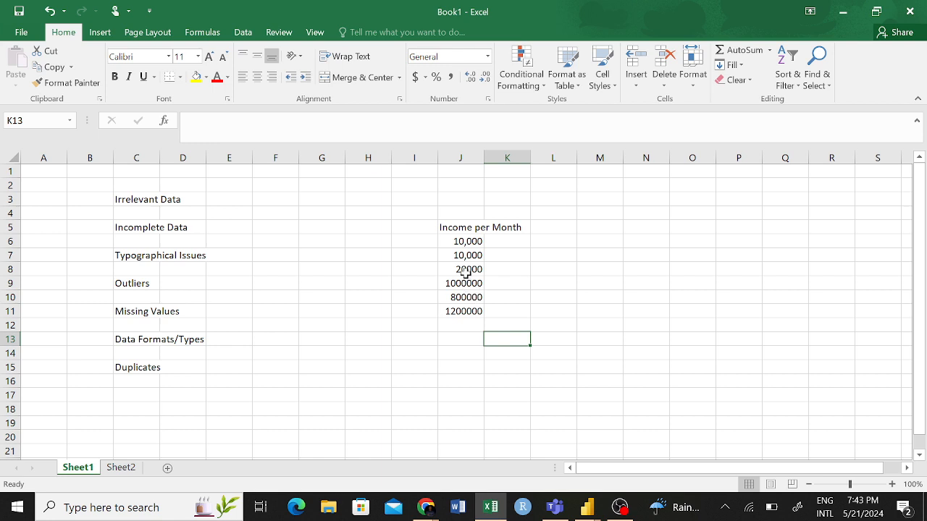
# - Copy the incomes in J6:J8 and paste them three times in succession into J12:J20
pyautogui.moveTo(466, 242); pyautogui.dragTo(472, 268)
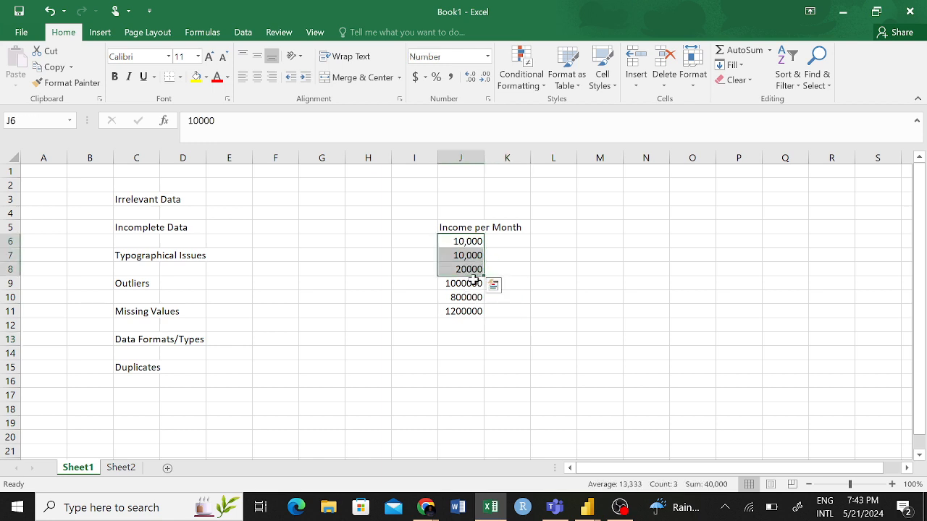
pyautogui.hotkey('ctrl', 'c')
pyautogui.click(461, 313)
pyautogui.click(464, 325)
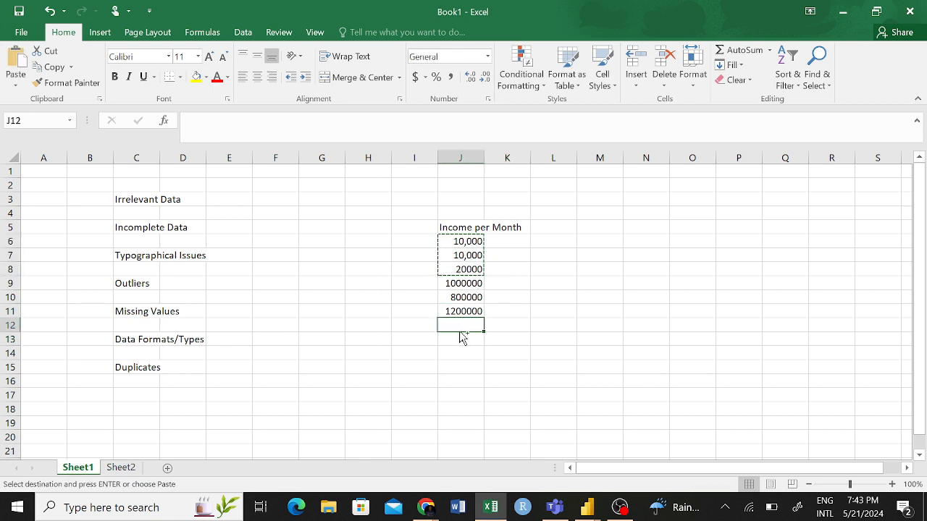
pyautogui.hotkey('ctrl', 'v')
pyautogui.click(462, 367)
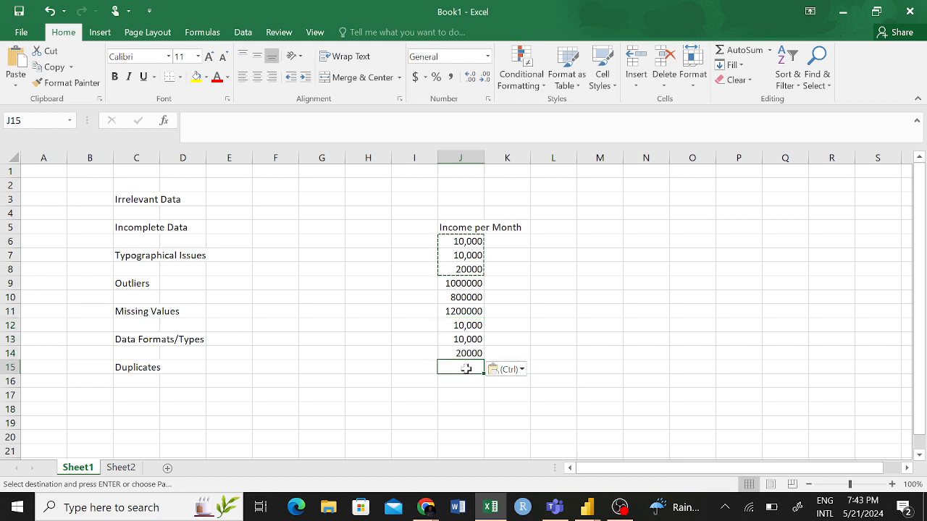
pyautogui.hotkey('ctrl', 'v')
pyautogui.click(463, 409)
pyautogui.hotkey('ctrl', 'v')
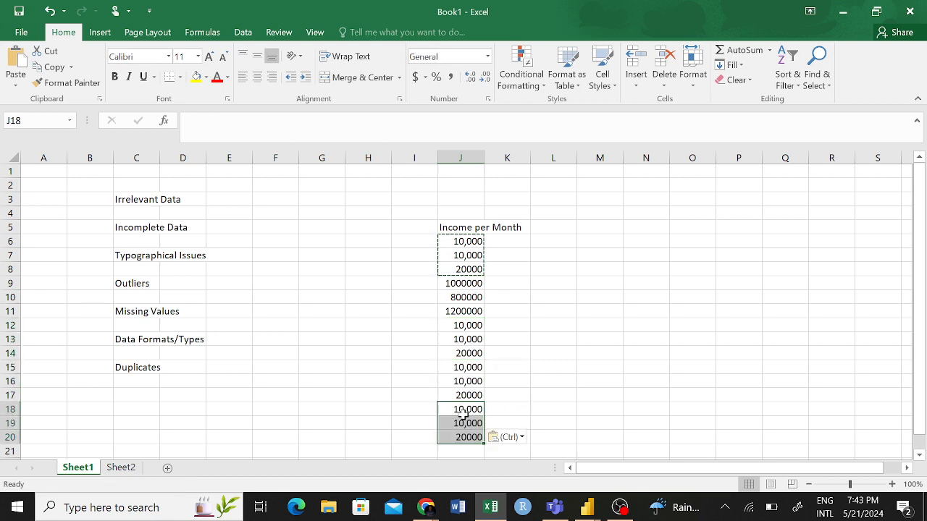
pyautogui.click(505, 353)
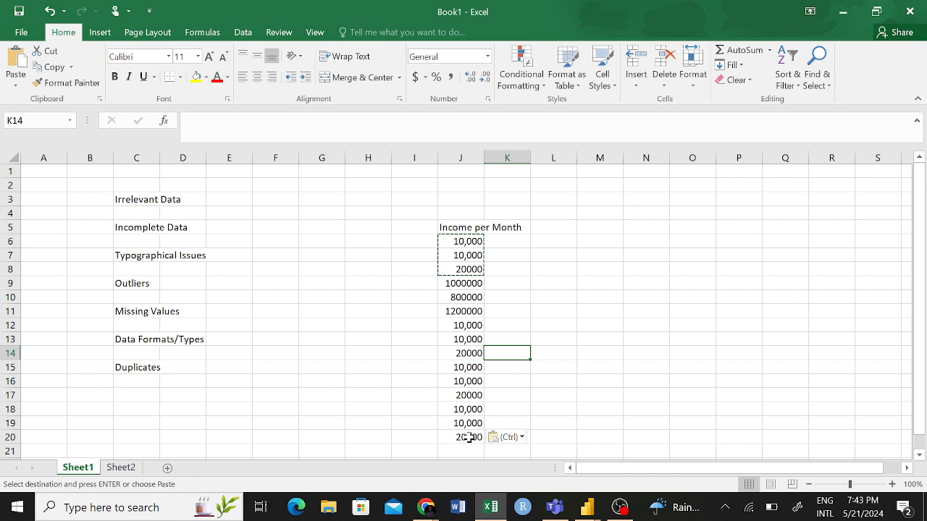
pyautogui.moveTo(471, 436); pyautogui.dragTo(469, 378)
# - Calculate the average income in cell L11 with =AVERAGE(J6:J20)
pyautogui.click(536, 310)
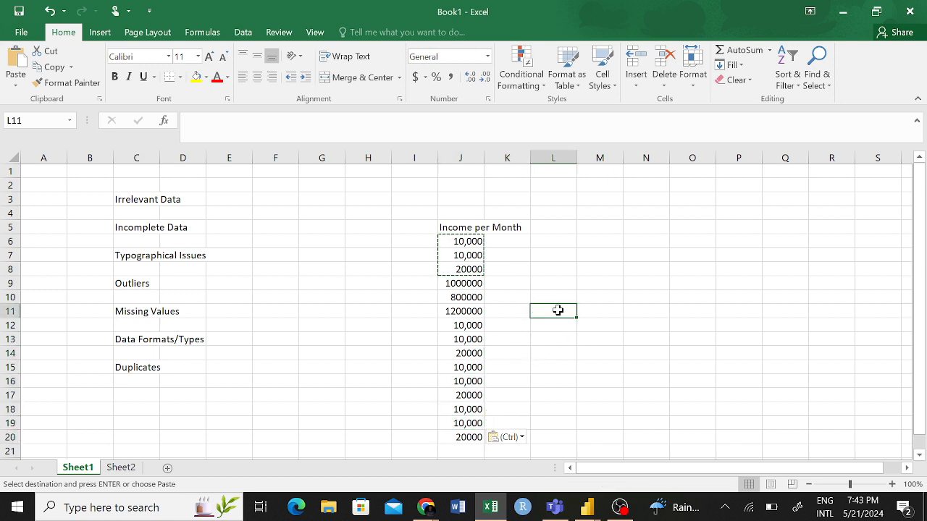
pyautogui.write('=avera')
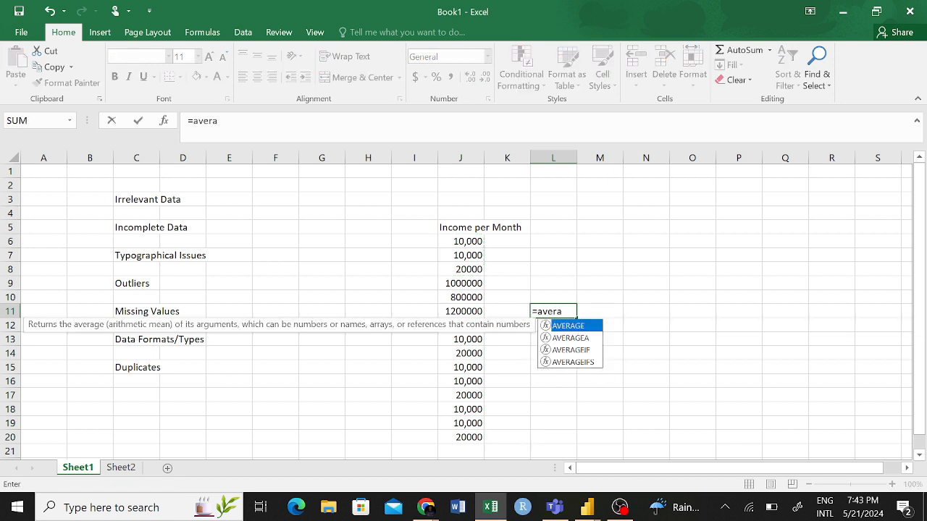
pyautogui.press('Tab')
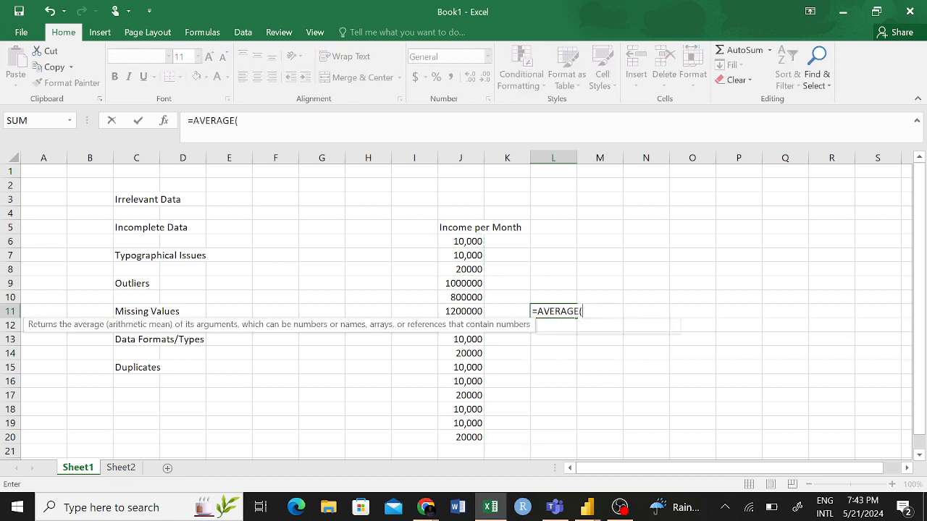
pyautogui.moveTo(467, 242); pyautogui.dragTo(470, 438)
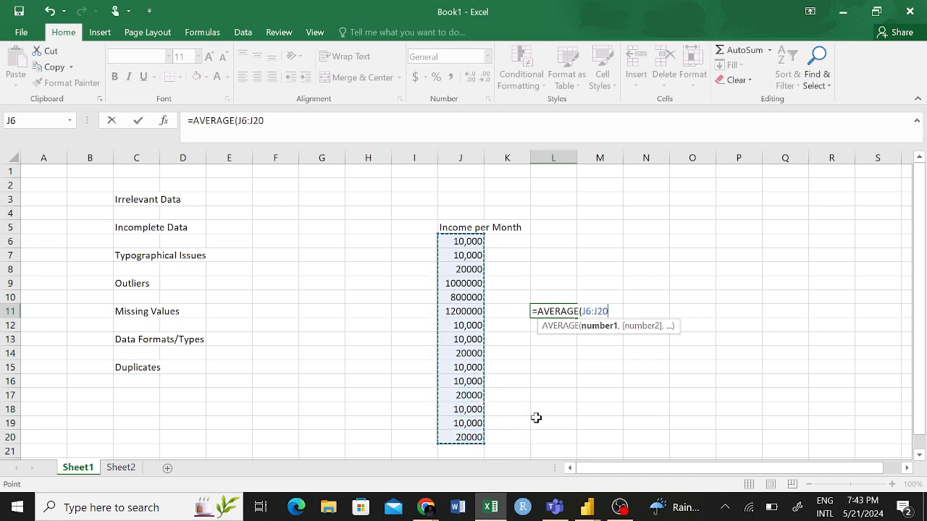
pyautogui.write(')')
pyautogui.press('Return')
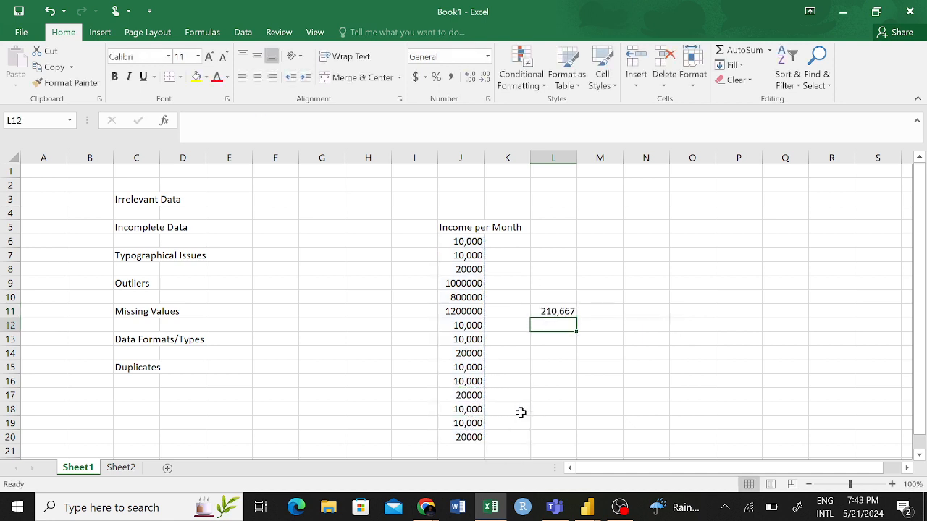
# - Compare the average in L11 with the ordinary incomes and the outliers in J9:J11
pyautogui.click(547, 313)
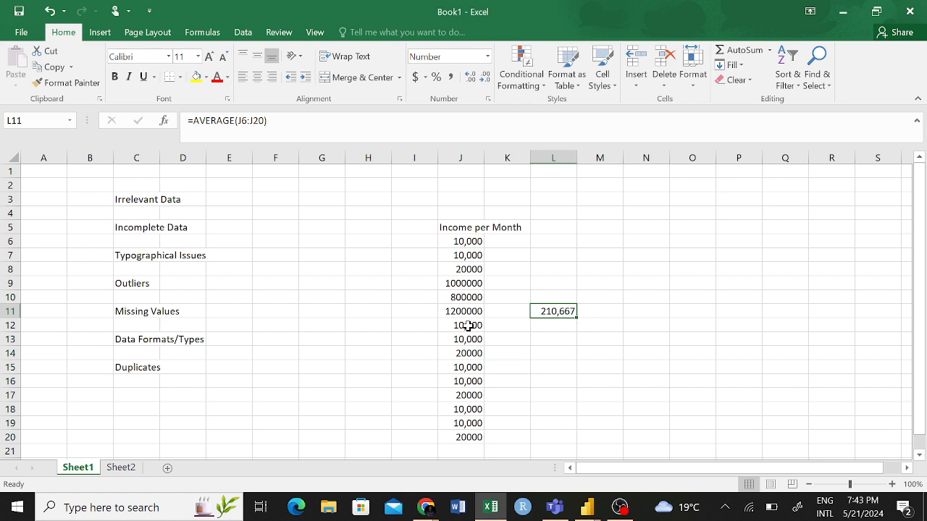
pyautogui.moveTo(468, 326); pyautogui.dragTo(468, 438)
pyautogui.moveTo(476, 245); pyautogui.dragTo(473, 269)
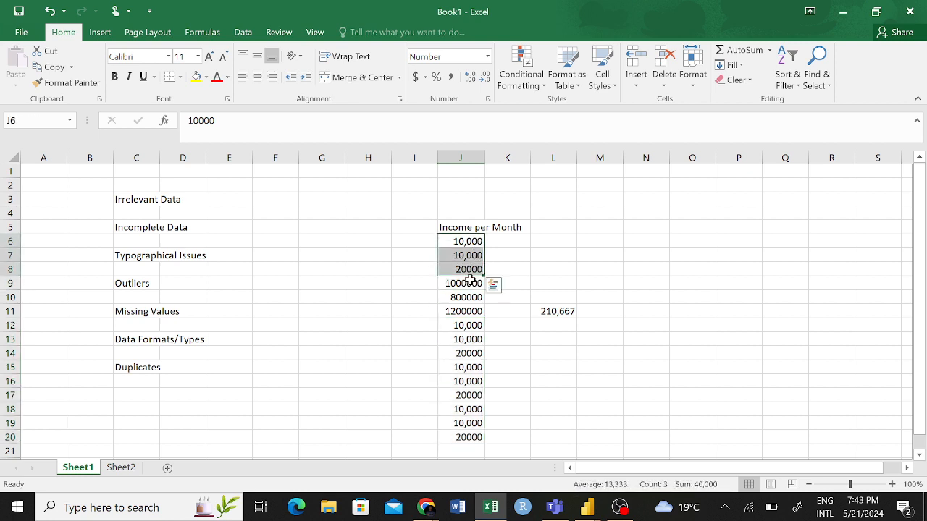
pyautogui.click(559, 311)
pyautogui.moveTo(467, 284); pyautogui.dragTo(459, 319)
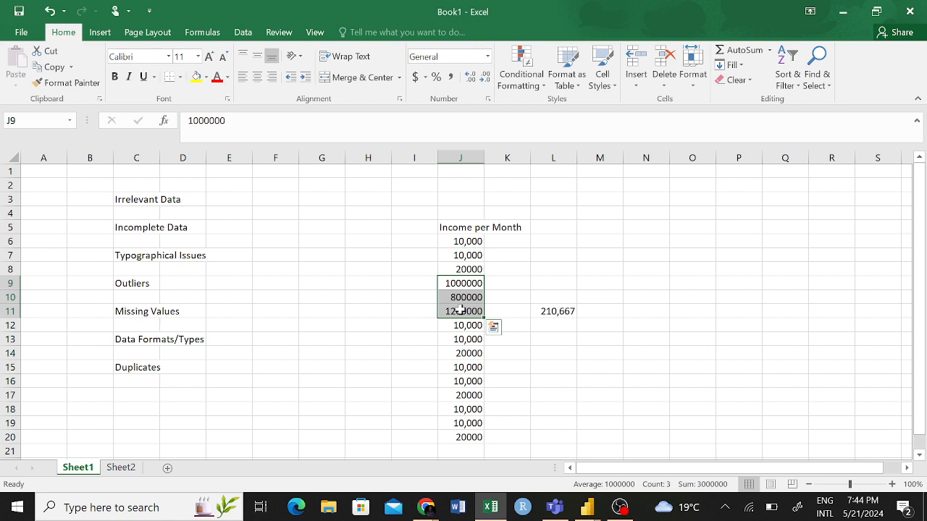
pyautogui.click(510, 282)
pyautogui.click(149, 284)
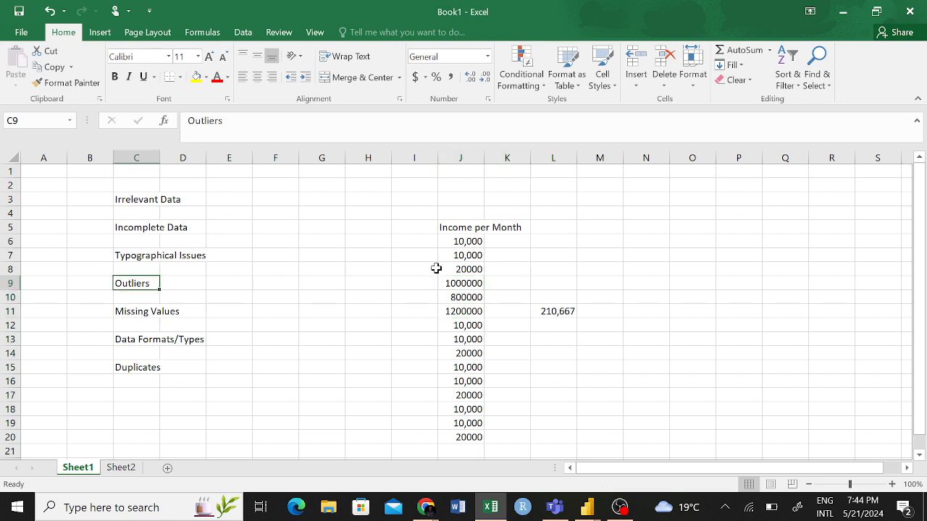
# - Sort the incomes in J6:J20 from largest to smallest and highlight the three highest values
pyautogui.moveTo(463, 241); pyautogui.dragTo(467, 437)
pyautogui.click(635, 258)
pyautogui.moveTo(465, 230); pyautogui.dragTo(472, 392)
pyautogui.moveTo(631, 243); pyautogui.dragTo(579, 244)
pyautogui.moveTo(465, 243); pyautogui.dragTo(469, 458)
pyautogui.click(605, 322)
pyautogui.moveTo(459, 227); pyautogui.dragTo(469, 423)
pyautogui.click(788, 75)
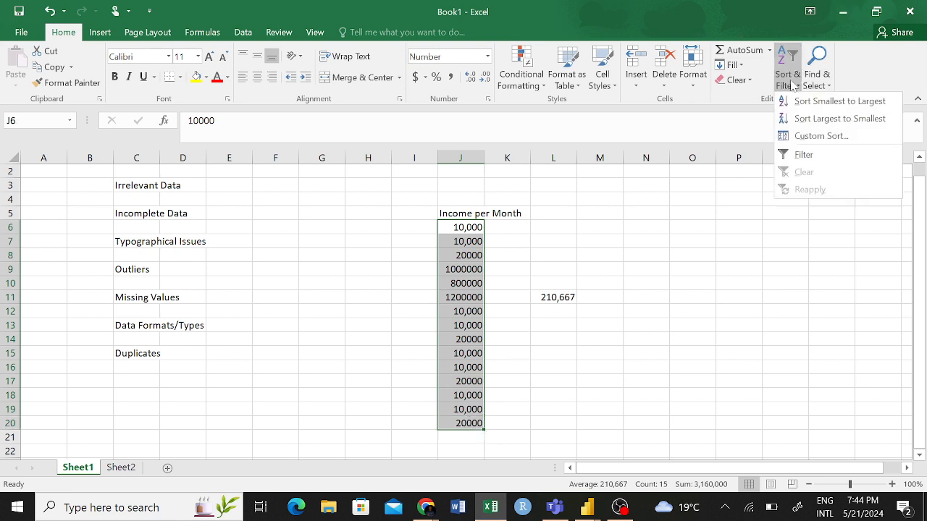
pyautogui.click(833, 121)
pyautogui.click(659, 239)
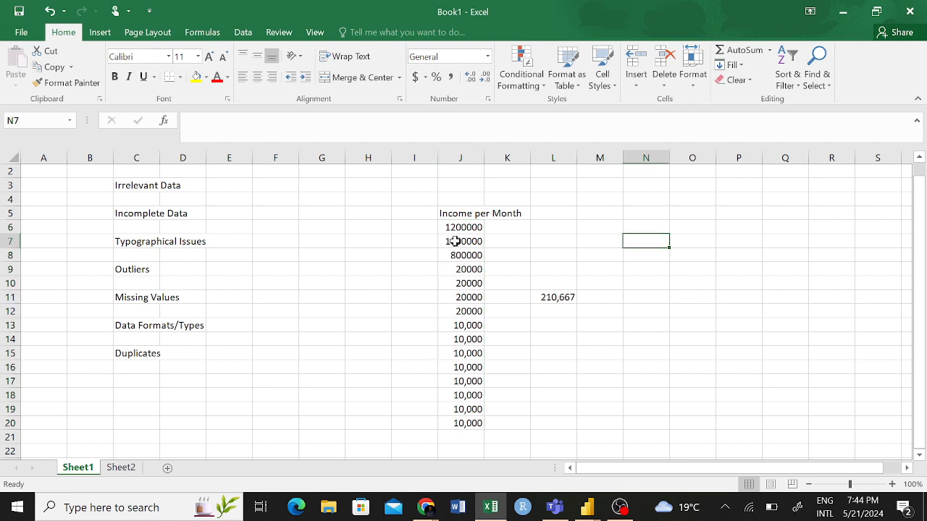
pyautogui.moveTo(464, 227); pyautogui.dragTo(457, 254)
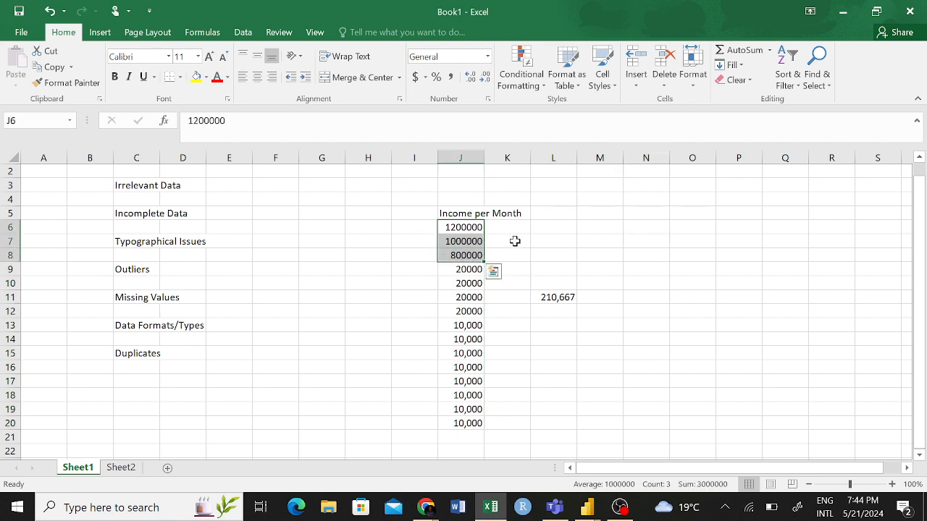
# - Switch to the Power Query Editor and examine the sorting and filtering options of the Customer ID column
pyautogui.click(587, 508)
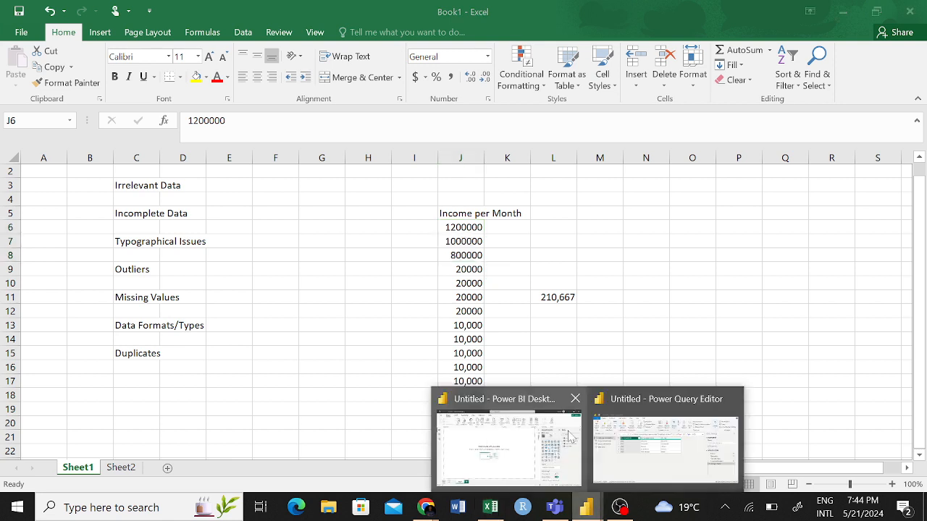
pyautogui.click(637, 462)
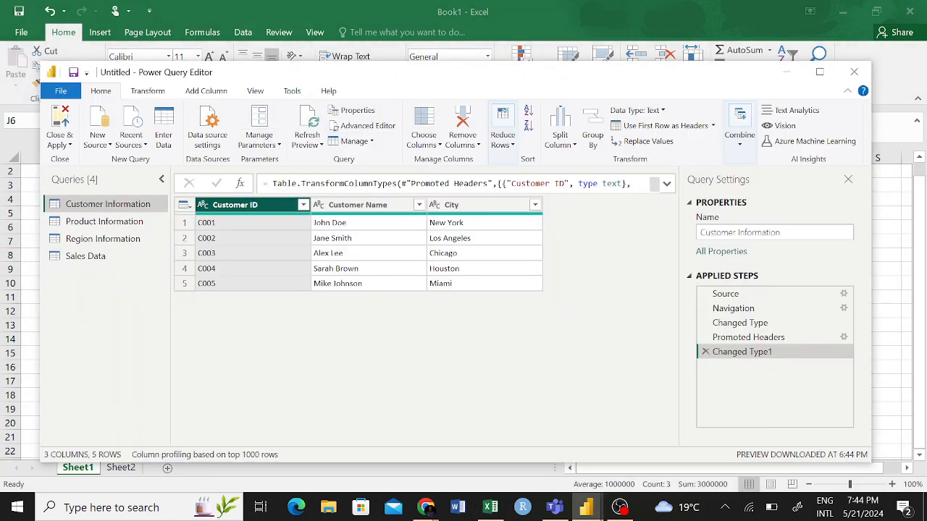
pyautogui.click(303, 204)
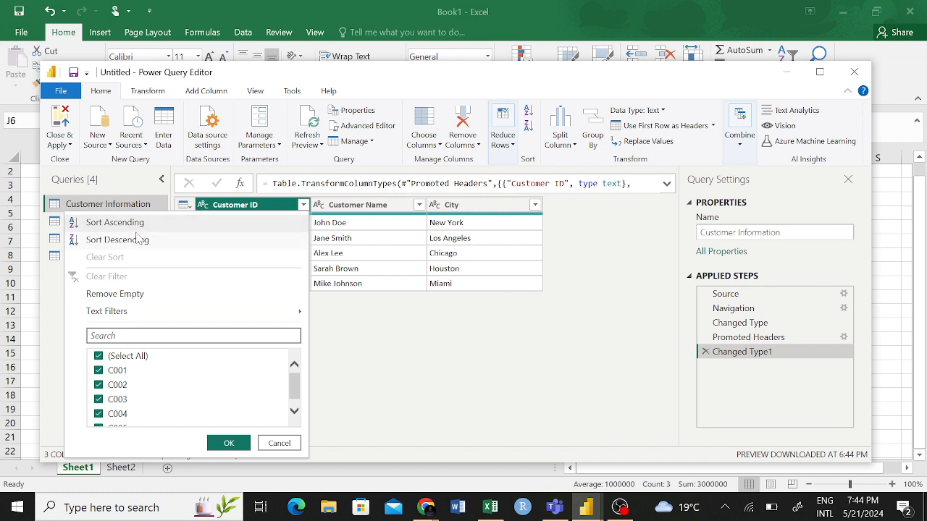
pyautogui.click(457, 365)
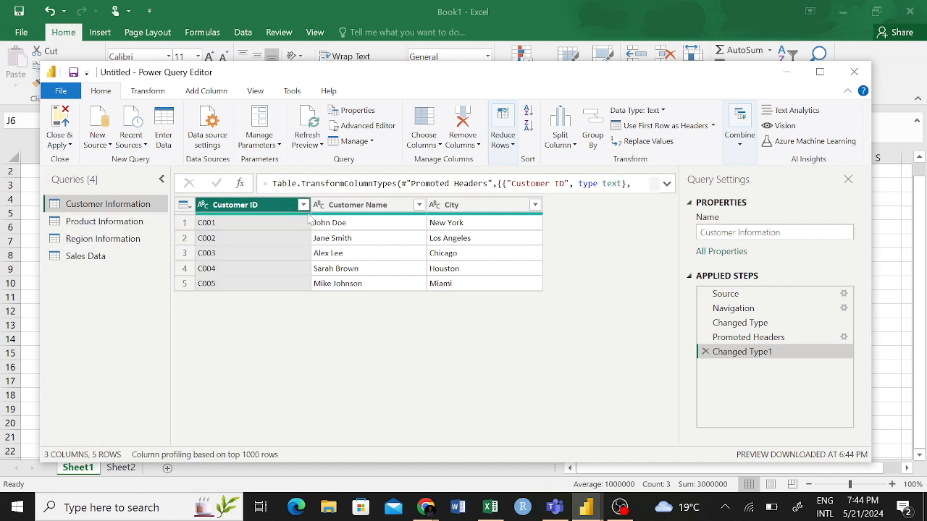
pyautogui.click(304, 205)
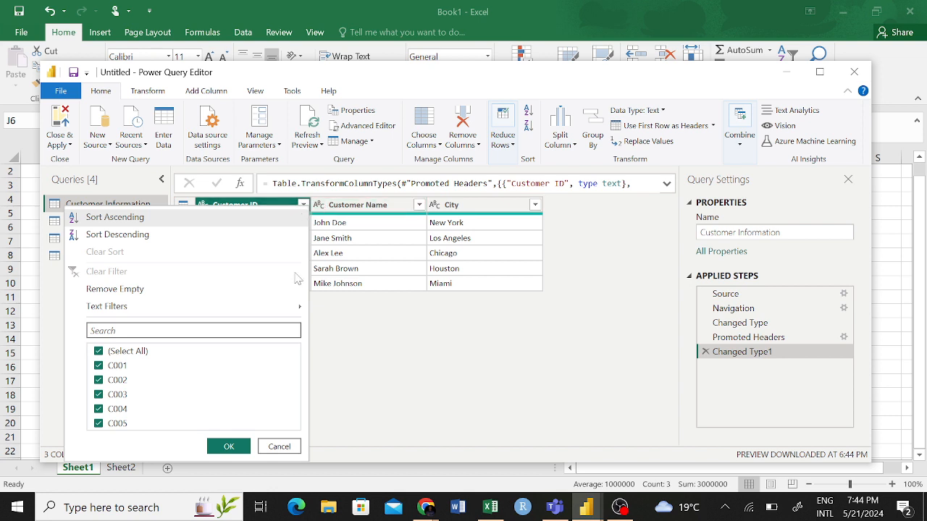
pyautogui.click(386, 389)
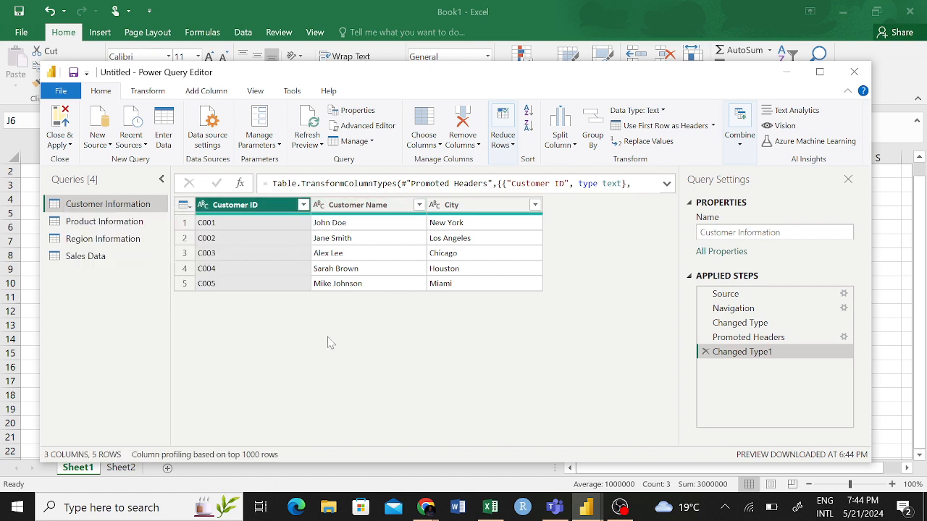
# - Switch to Excel to view the column headings on Sheet2, and return to the Power Query Editor
pyautogui.click(490, 507)
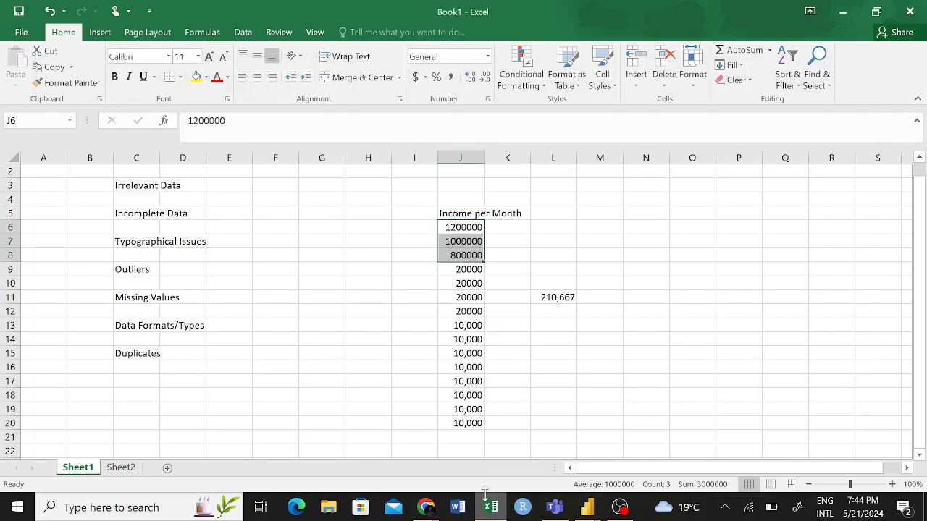
pyautogui.click(121, 468)
pyautogui.click(136, 210)
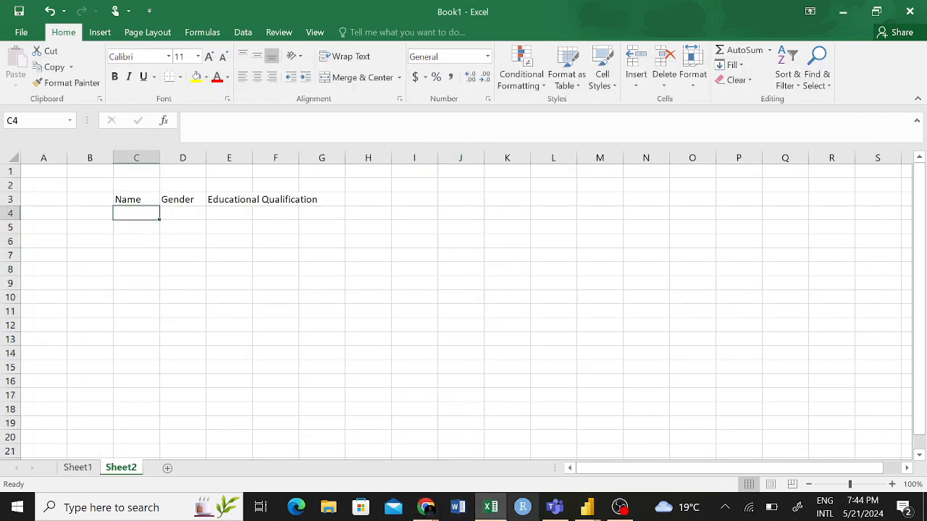
pyautogui.click(587, 507)
pyautogui.click(621, 440)
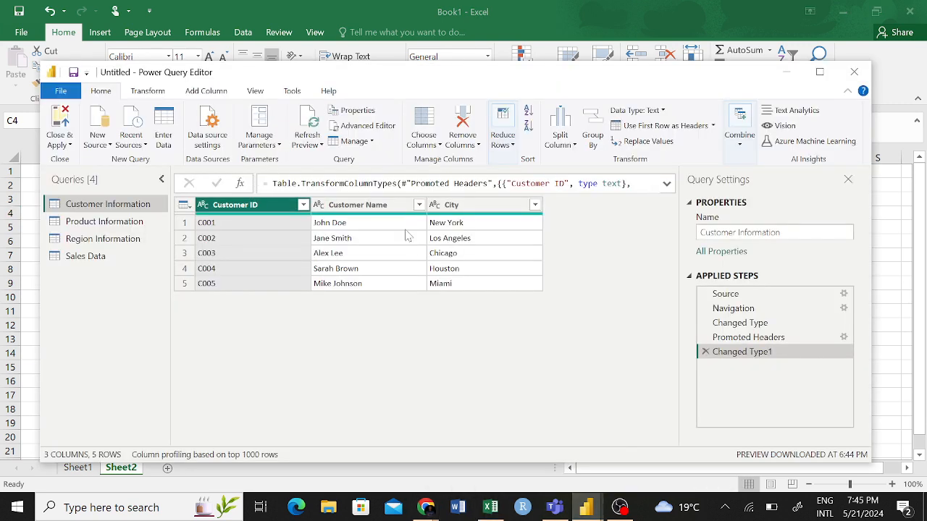
# - Duplicate the Customer ID column in the Customer Information query
pyautogui.click(376, 223)
pyautogui.click(384, 268)
pyautogui.click(250, 206)
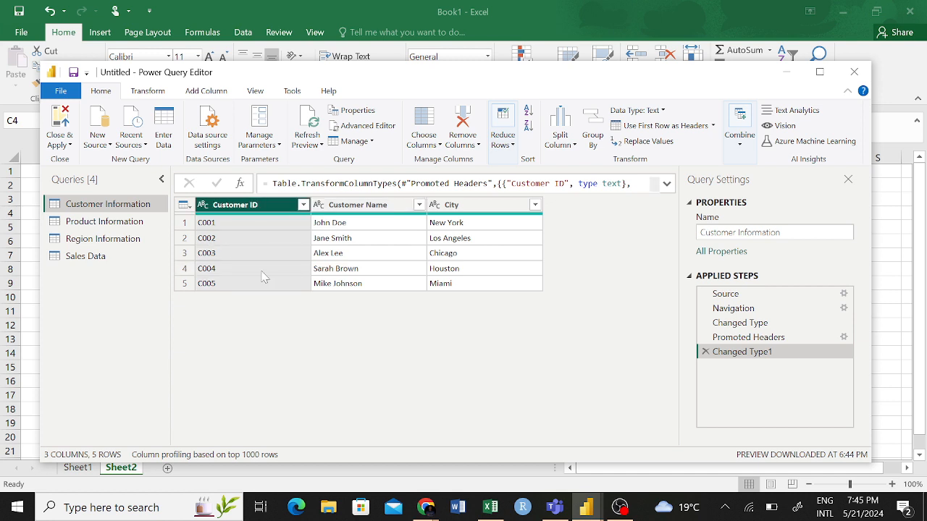
pyautogui.rightClick(247, 210)
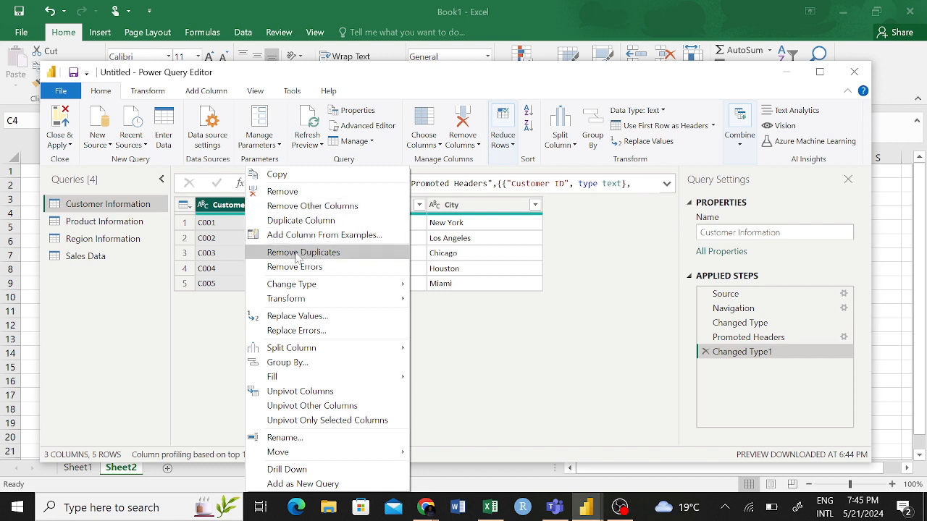
pyautogui.click(307, 223)
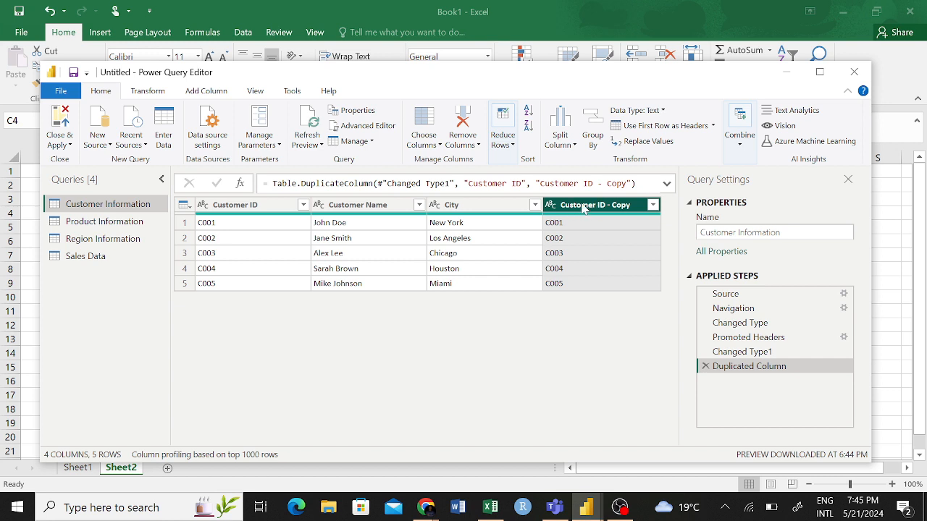
# - Try removing the Customer ID - Copy column, and undo it by deleting the Removed Columns applied step
pyautogui.click(503, 251)
pyautogui.click(598, 207)
pyautogui.rightClick(598, 207)
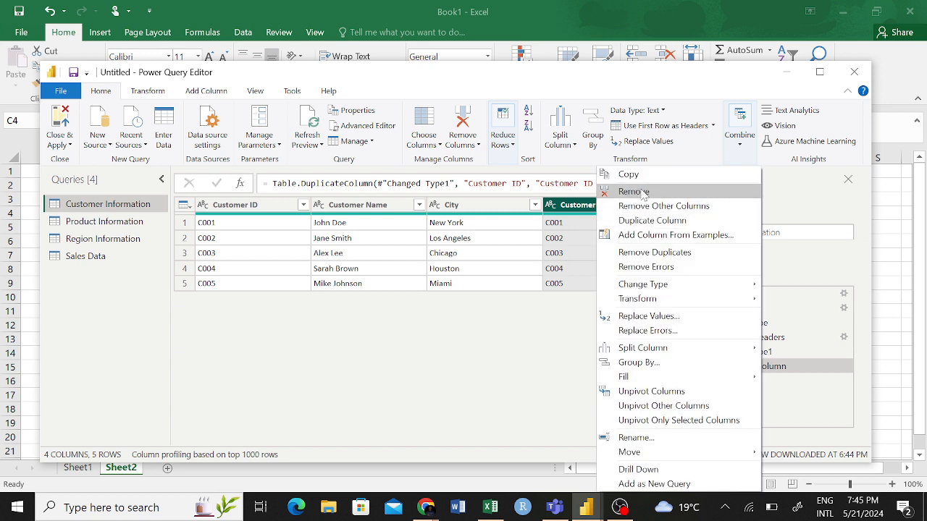
pyautogui.click(633, 192)
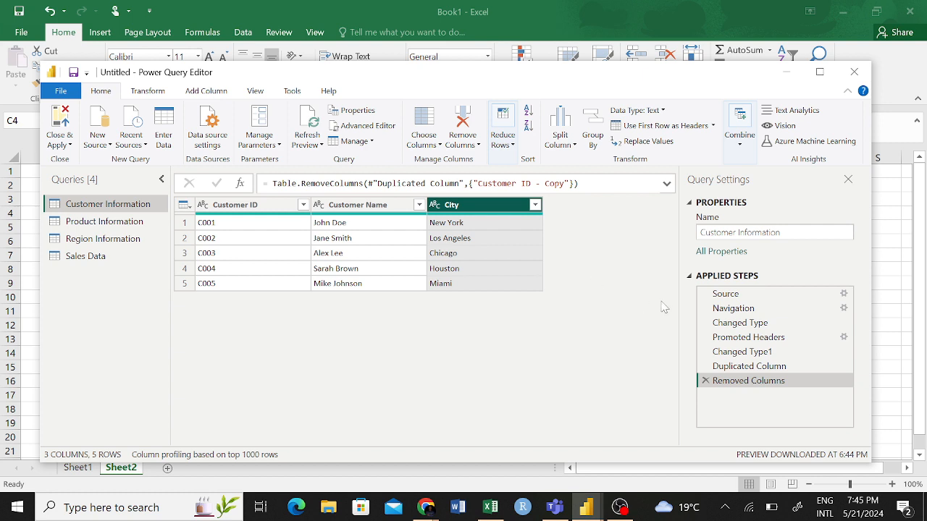
pyautogui.click(705, 382)
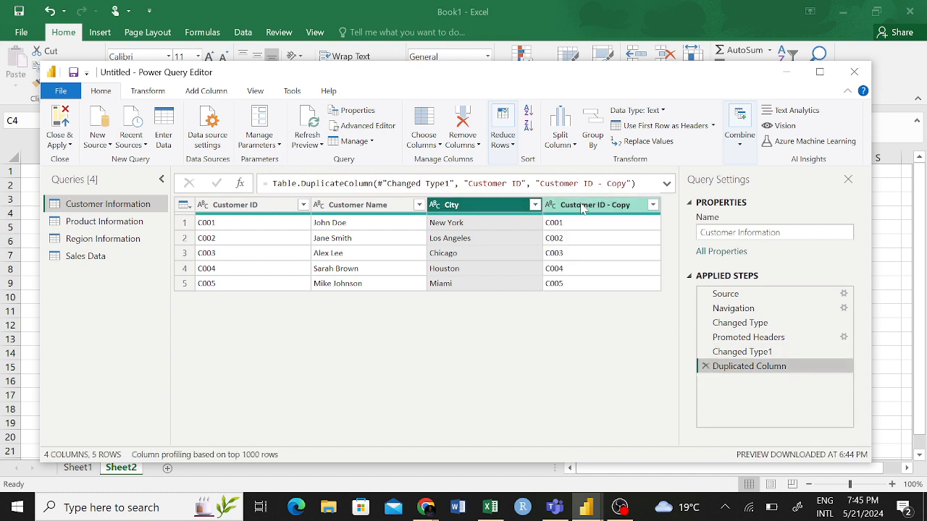
# - Try removing all columns other than Customer ID - Copy, and delete the Removed Other Columns applied step
pyautogui.click(583, 208)
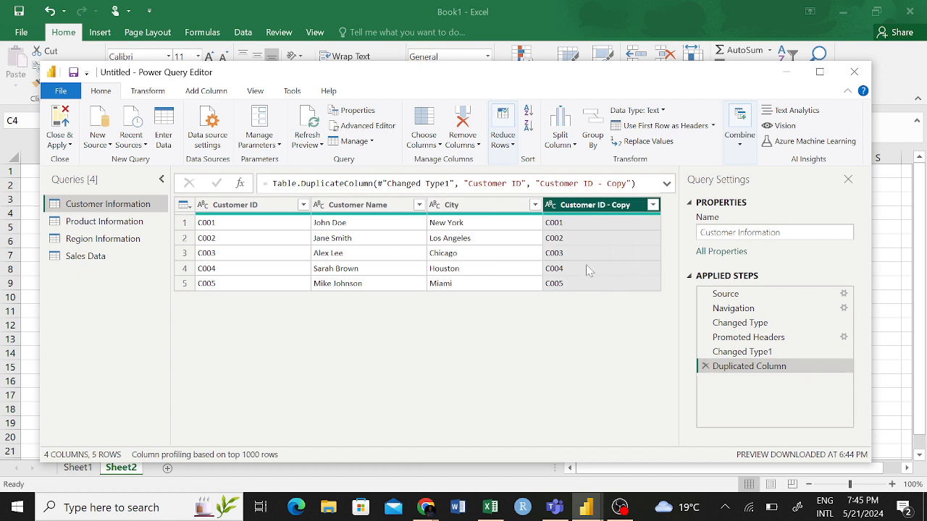
pyautogui.rightClick(576, 208)
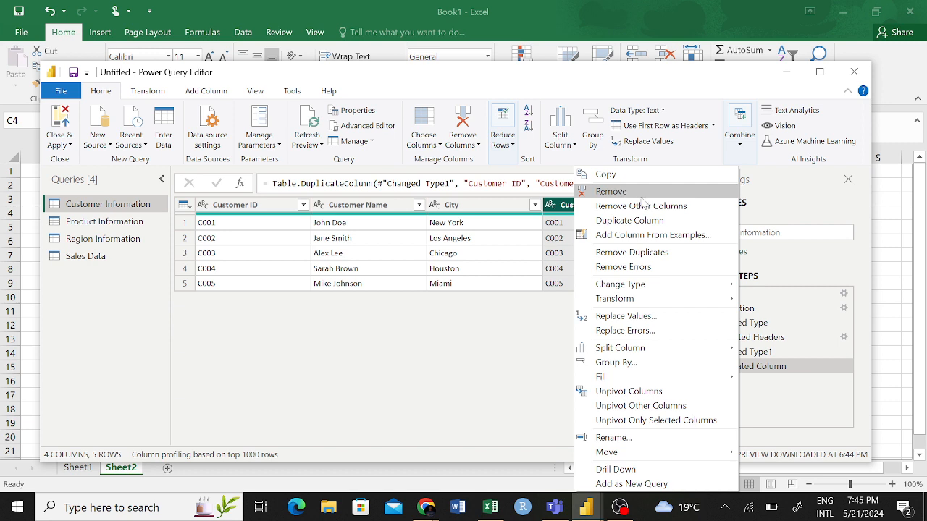
pyautogui.click(624, 207)
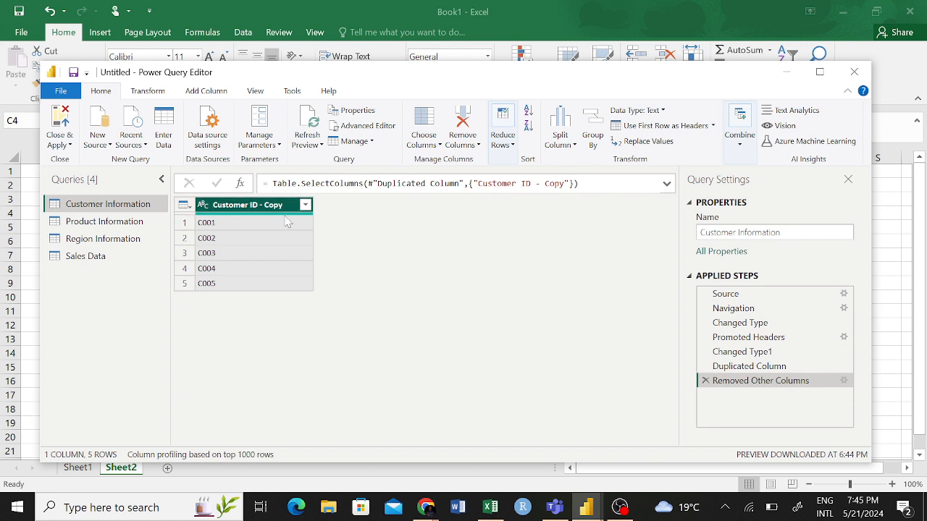
pyautogui.click(705, 381)
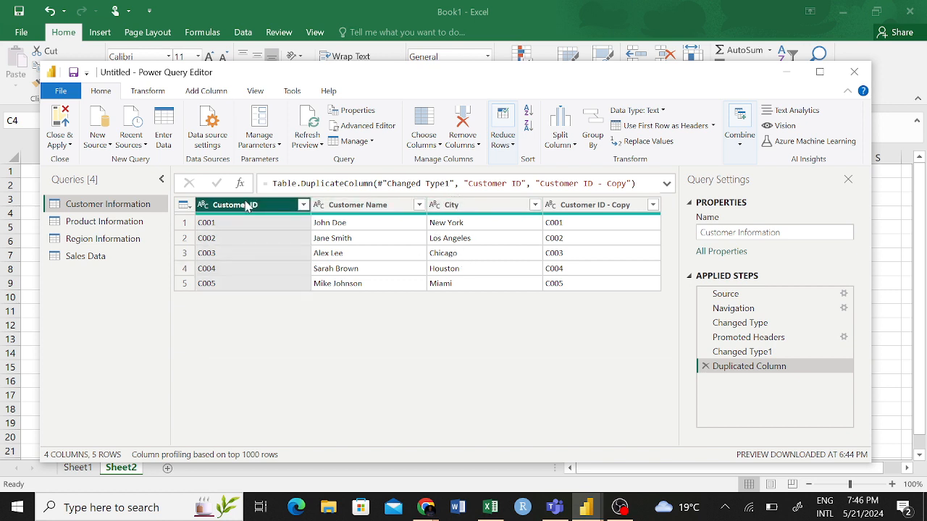
# - Try removing the Customer ID and City columns together, and delete the Removed Columns applied step
pyautogui.keyDown('ctrl'); pyautogui.click(471, 205); pyautogui.keyUp('ctrl')
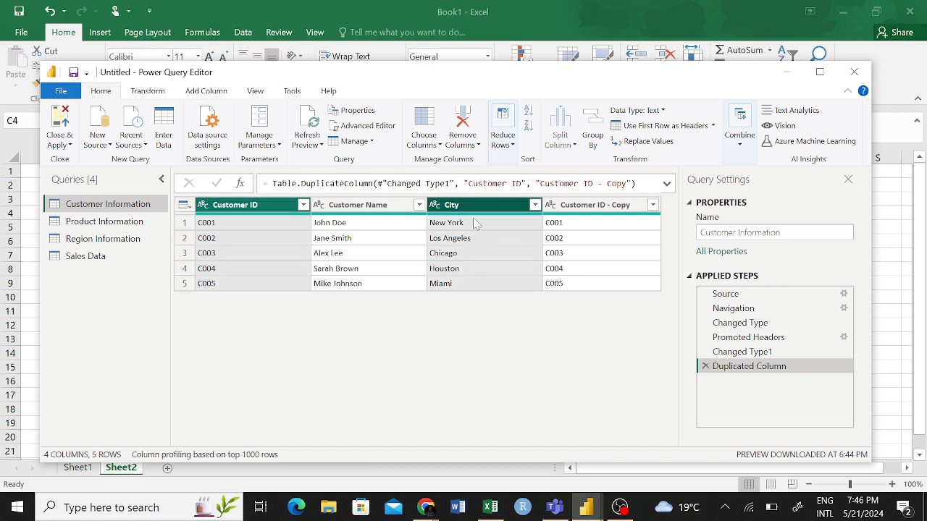
pyautogui.rightClick(475, 210)
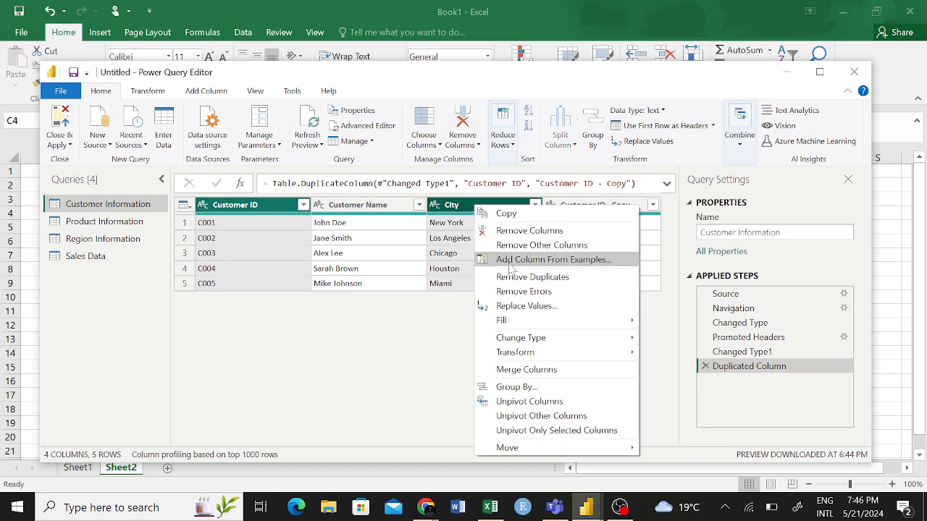
pyautogui.click(532, 232)
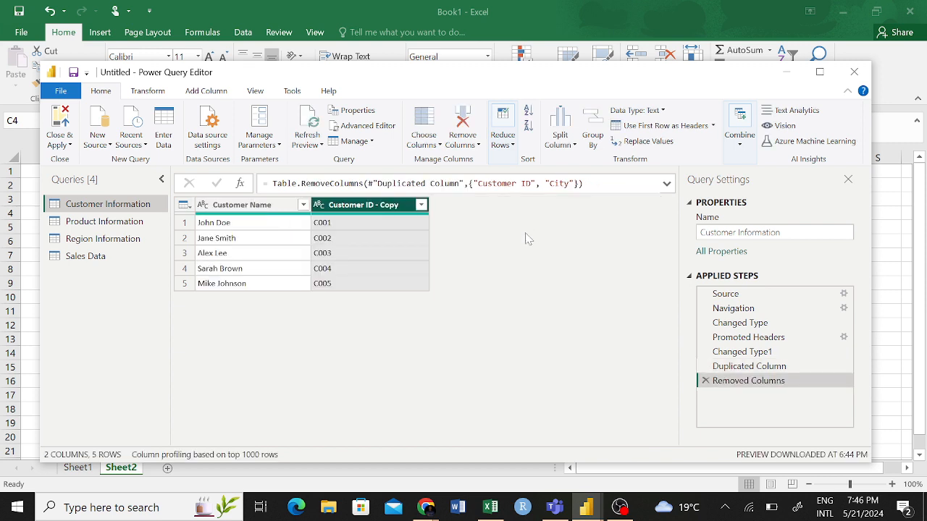
pyautogui.click(706, 379)
# - Select Customer ID, City and Customer ID - Copy together and examine the multi-column options, including Change Type and Fill
pyautogui.click(255, 232)
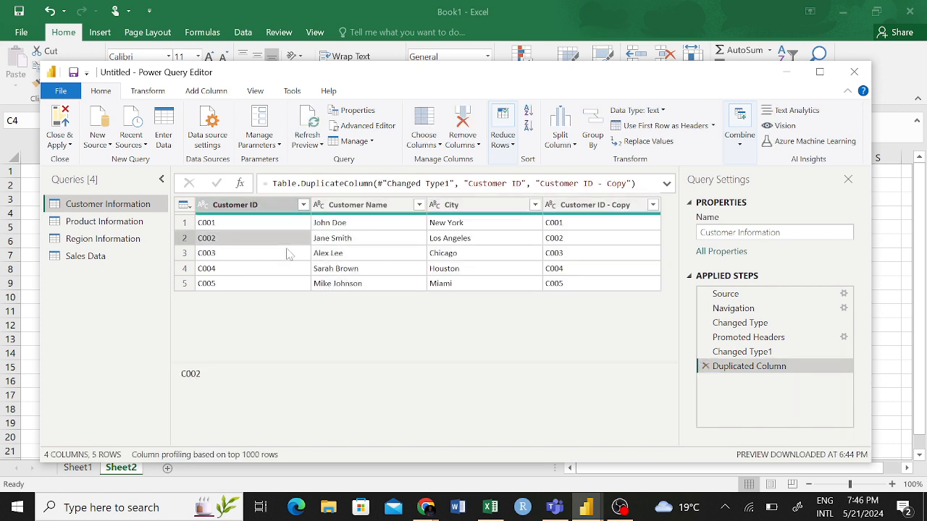
pyautogui.click(259, 209)
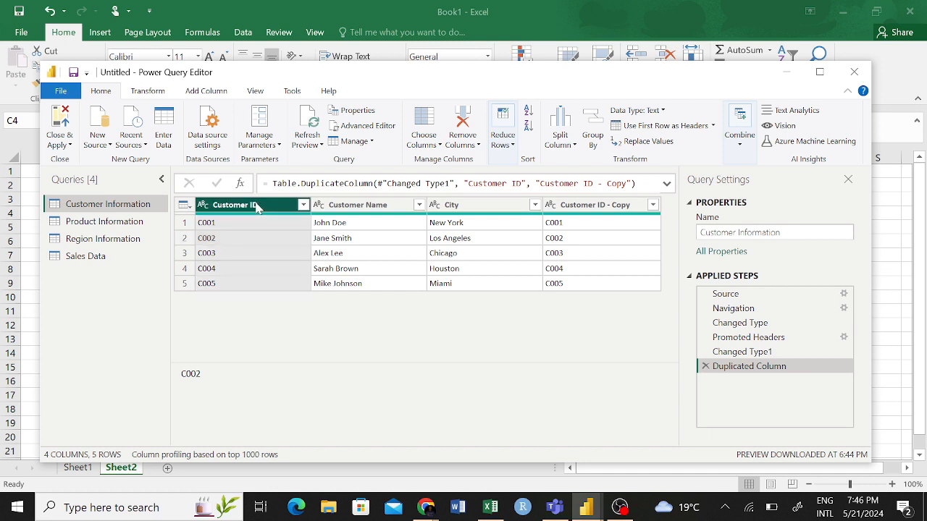
pyautogui.keyDown('ctrl'); pyautogui.click(463, 221); pyautogui.keyUp('ctrl')
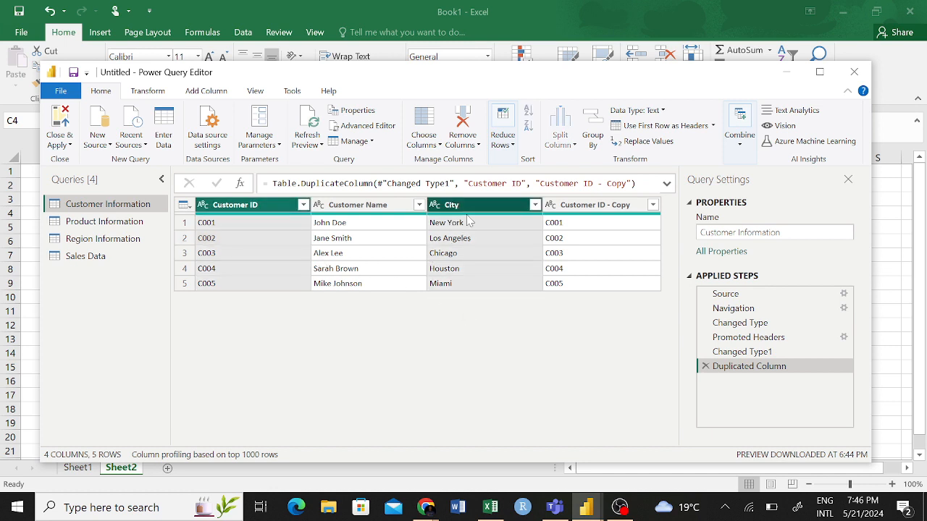
pyautogui.keyDown('ctrl'); pyautogui.click(585, 209); pyautogui.keyUp('ctrl')
pyautogui.rightClick(579, 207)
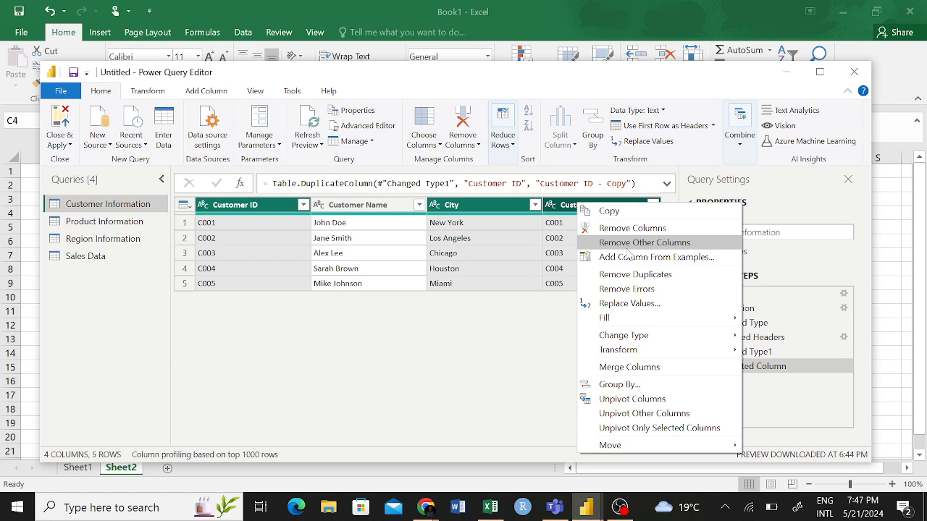
pyautogui.moveTo(661, 338)
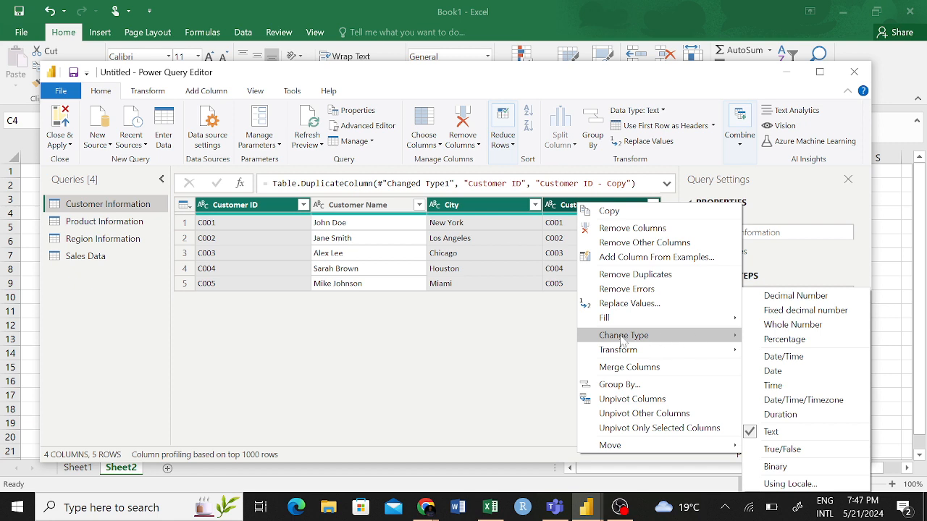
pyautogui.moveTo(604, 319)
pyautogui.click(234, 238)
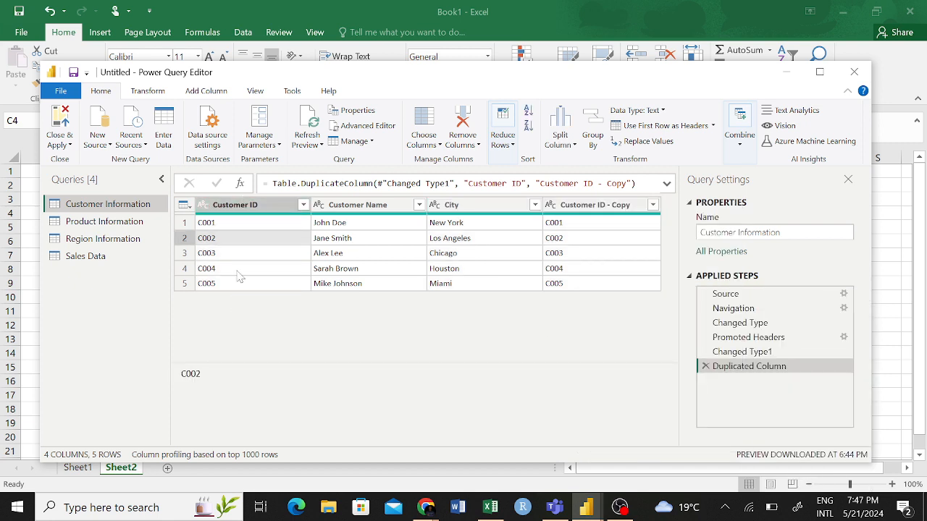
# - Try changing the Customer ID column's data type to Percentage, and delete the Changed Type2 applied step
pyautogui.click(246, 205)
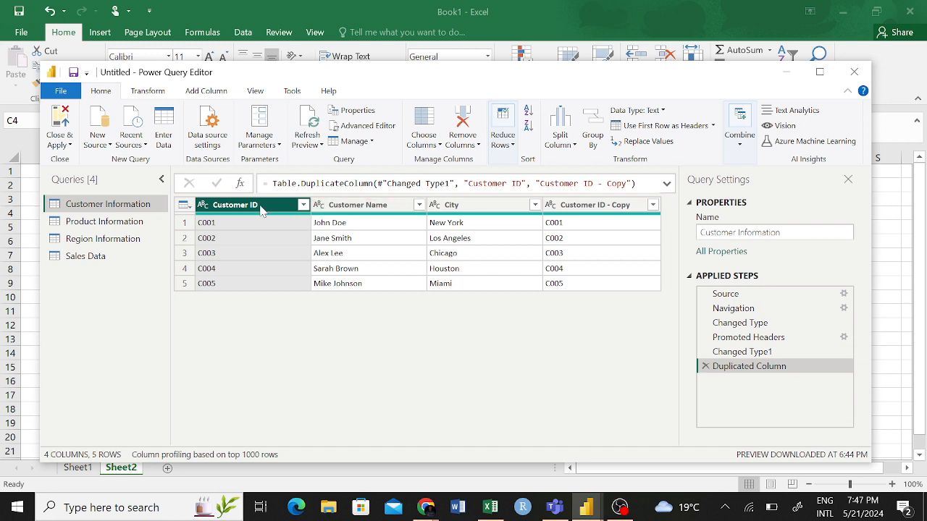
pyautogui.rightClick(262, 209)
pyautogui.moveTo(362, 284)
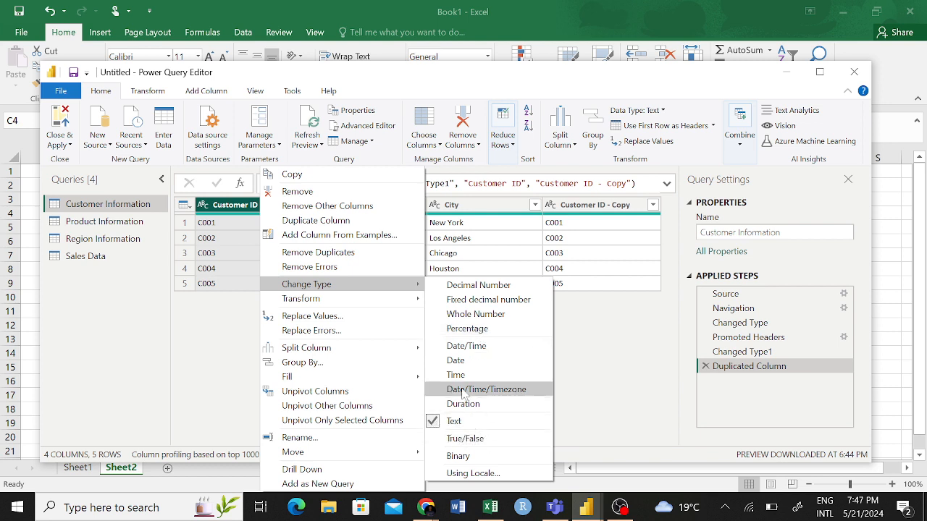
pyautogui.click(483, 331)
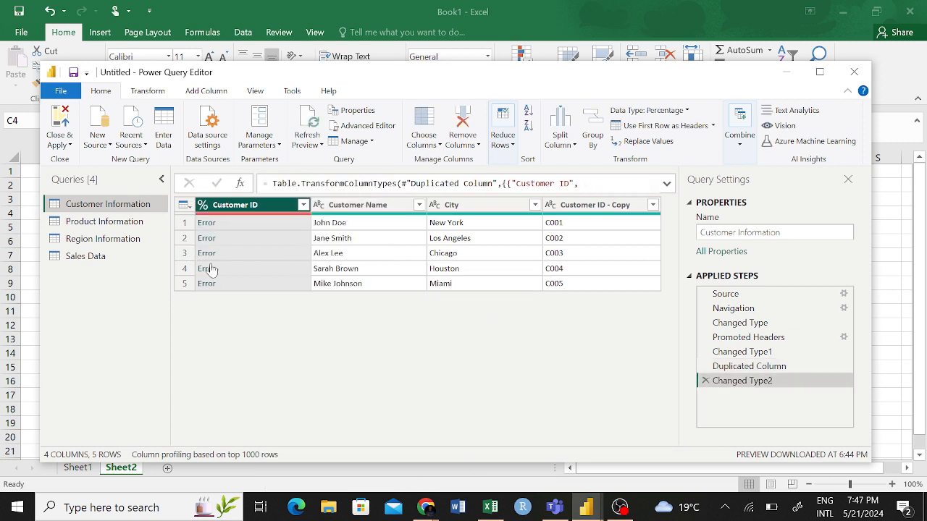
pyautogui.click(704, 381)
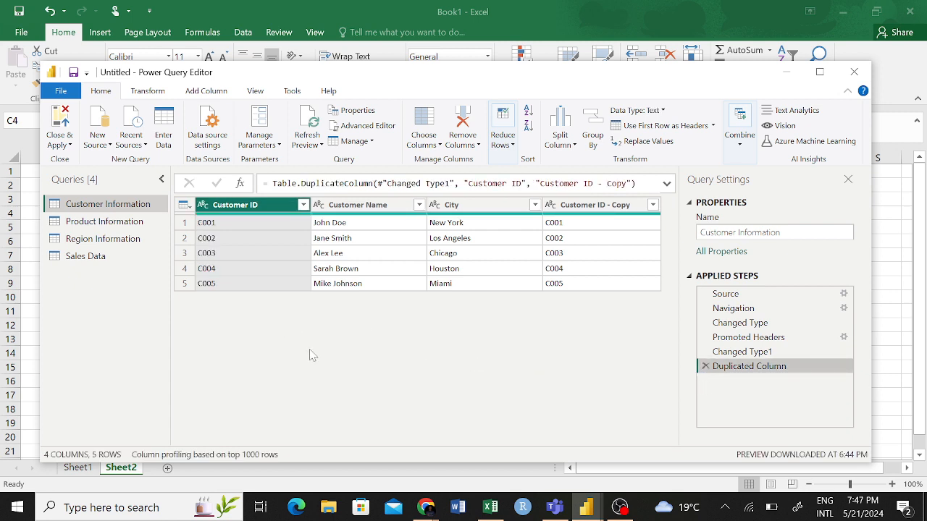
# - Examine the column options, such as Remove Duplicates, for Customer Name and for Customer ID - Copy
pyautogui.click(346, 207)
pyautogui.rightClick(346, 207)
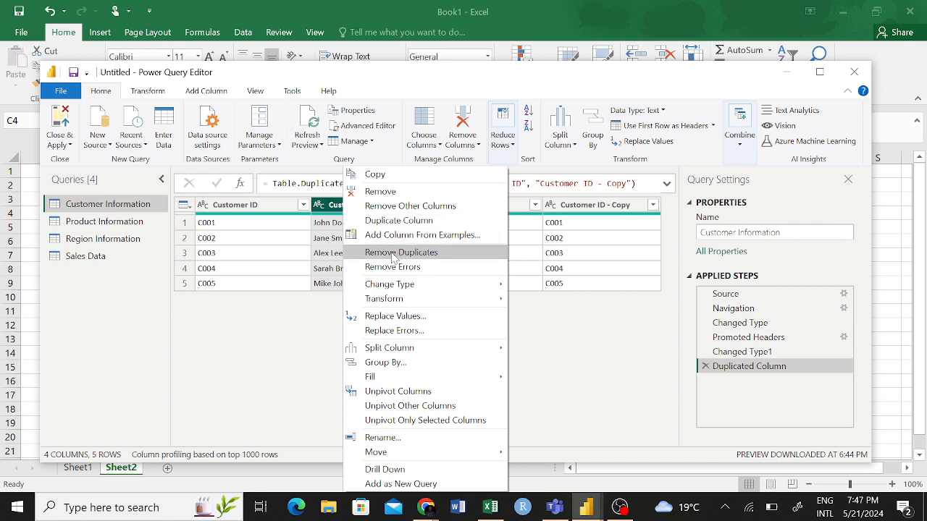
pyautogui.click(273, 285)
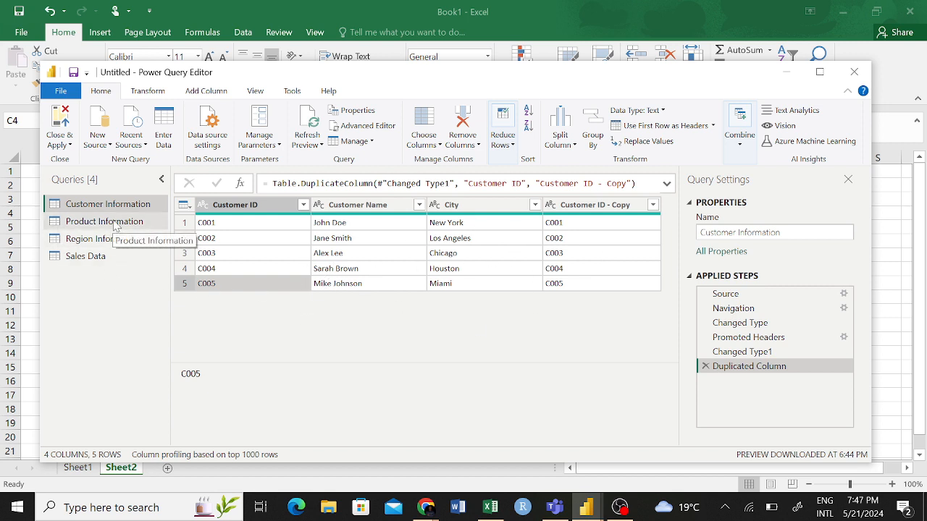
pyautogui.click(572, 209)
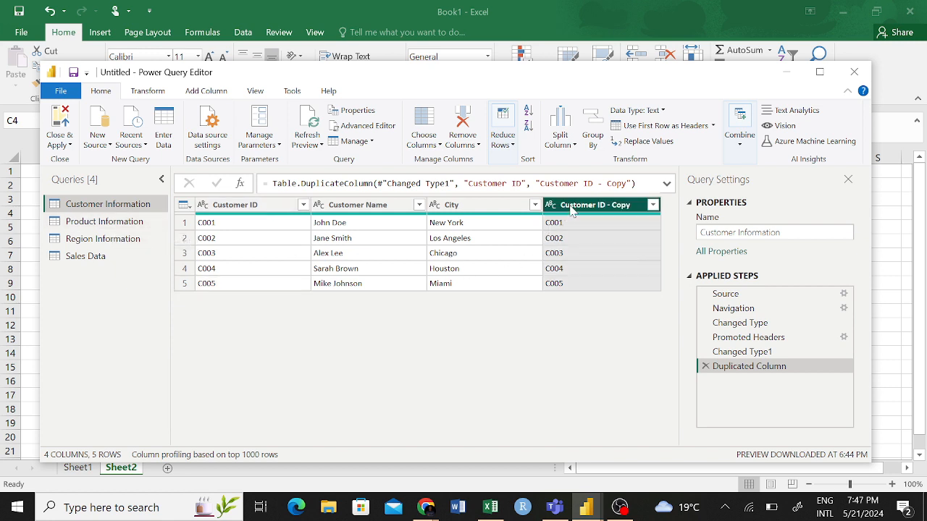
pyautogui.rightClick(571, 209)
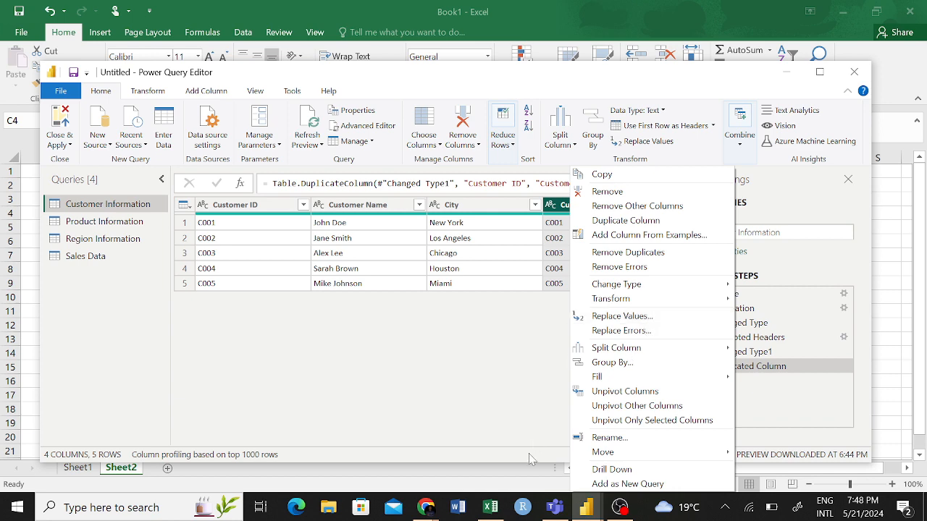
# - Switch to Excel and try to replace all 10,000 values with 150000 in the Income per Month cells J6:J20 on Sheet1
pyautogui.click(501, 509)
pyautogui.click(77, 468)
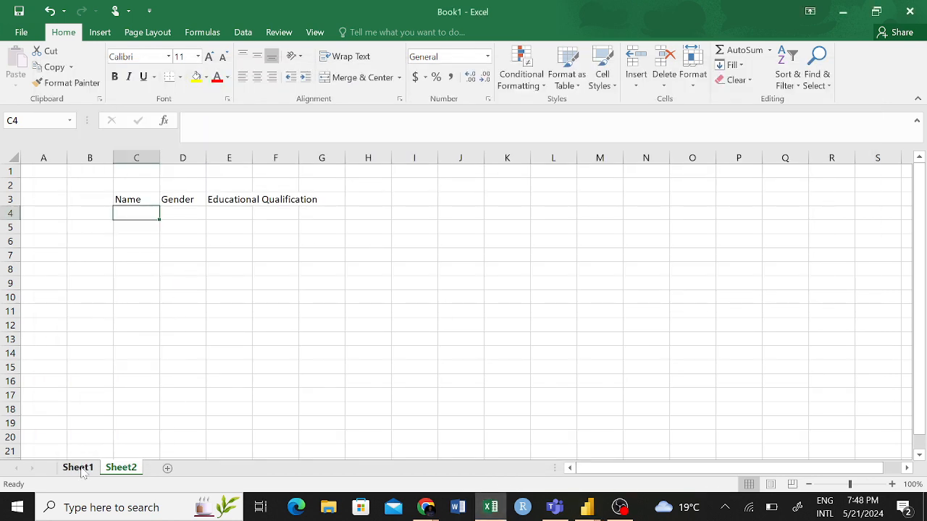
pyautogui.click(552, 229)
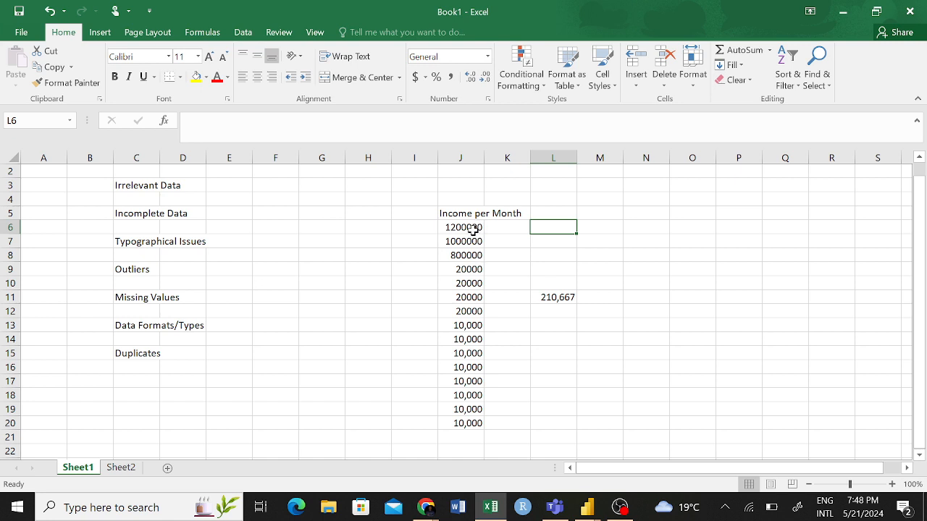
pyautogui.moveTo(471, 241); pyautogui.dragTo(480, 422)
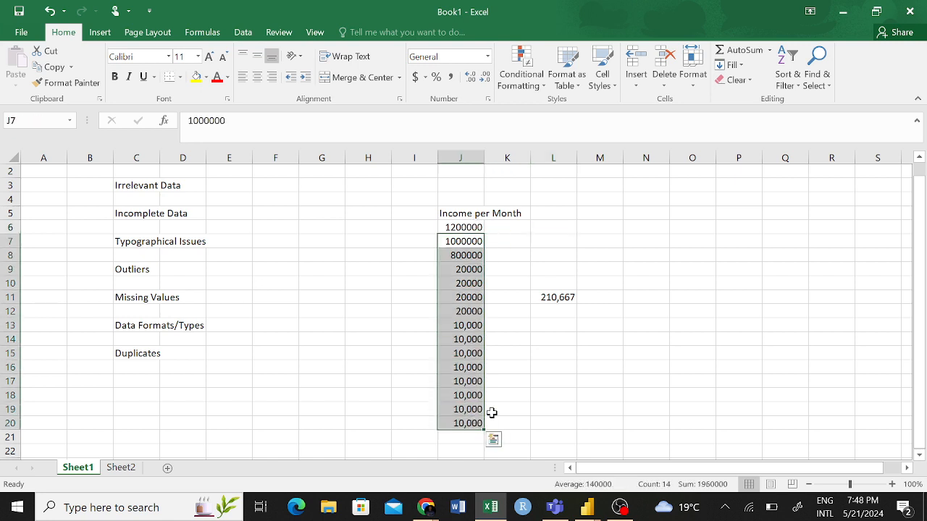
pyautogui.click(464, 393)
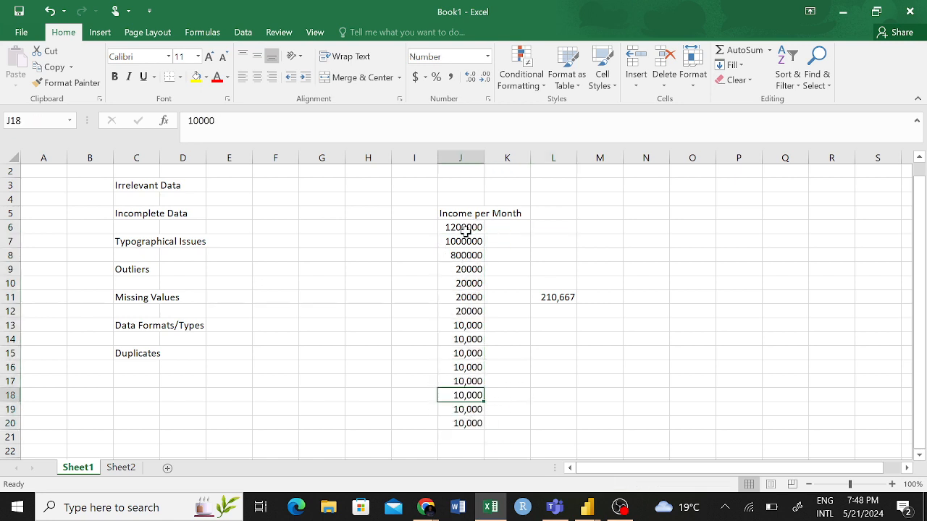
pyautogui.moveTo(466, 227); pyautogui.dragTo(470, 422)
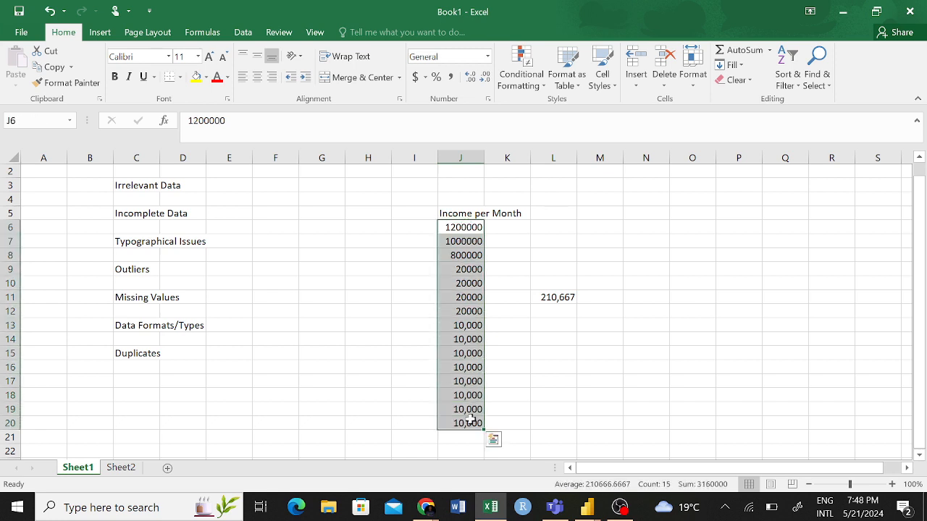
pyautogui.click(820, 76)
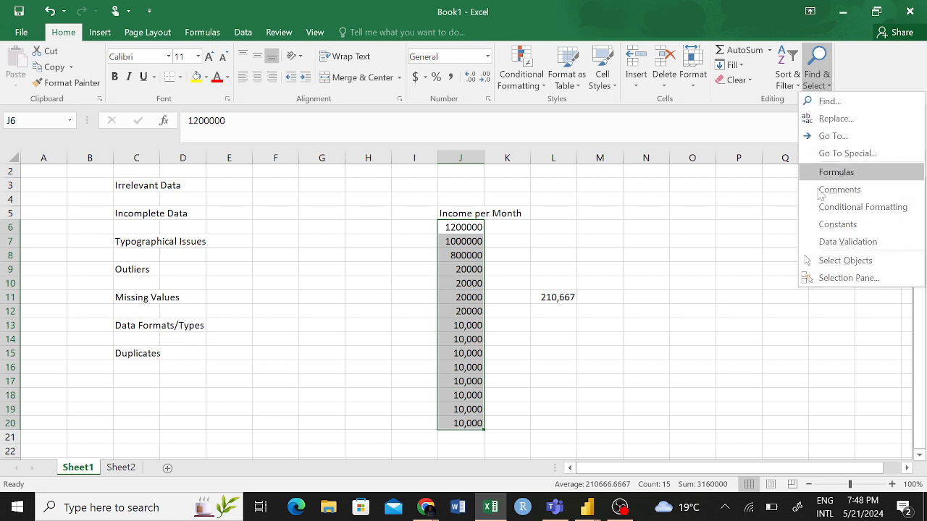
pyautogui.click(836, 120)
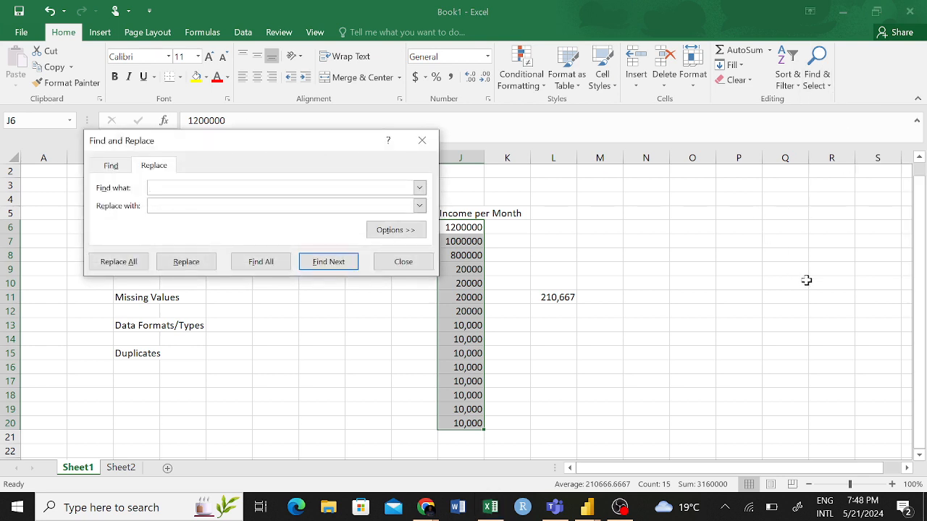
pyautogui.moveTo(288, 150); pyautogui.dragTo(730, 110)
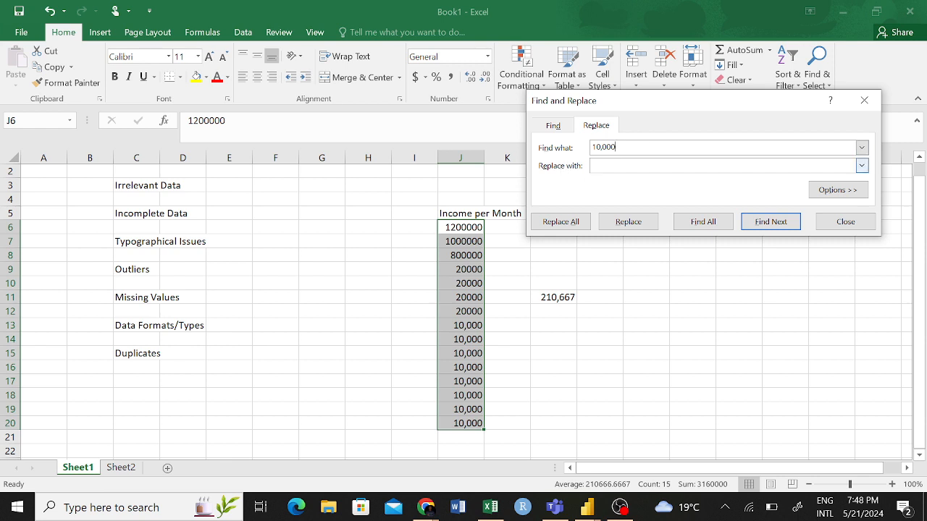
pyautogui.click(610, 163)
pyautogui.click(561, 221)
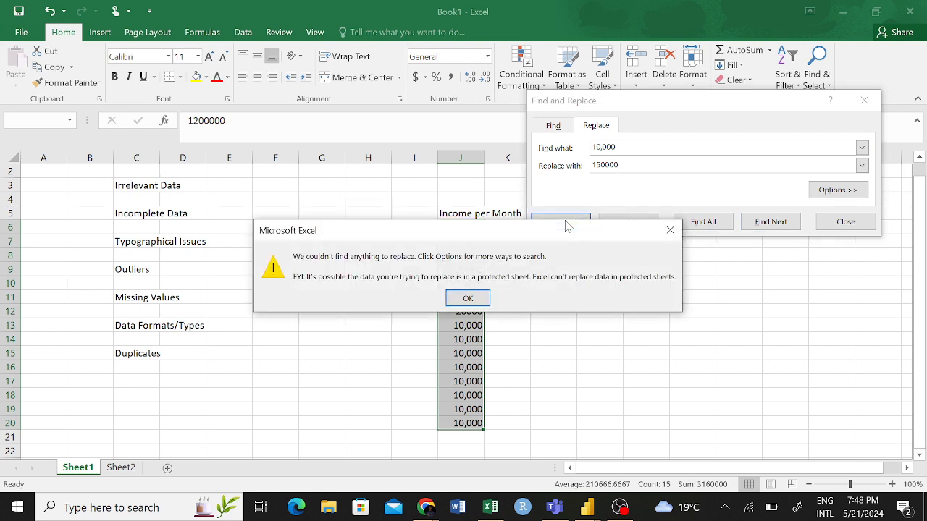
pyautogui.click(467, 300)
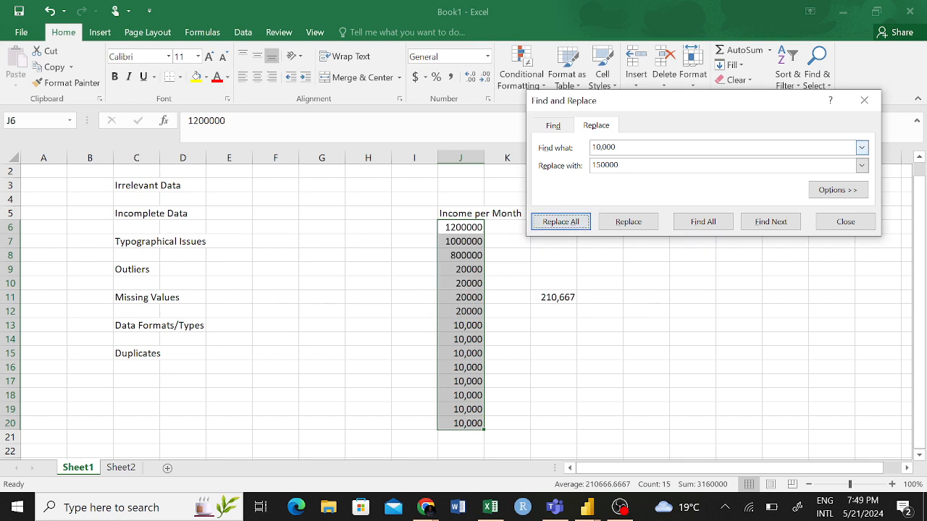
# - Correct the search value to 10000 and replace all matches with 150000 in the selected income cells
pyautogui.click(598, 147)
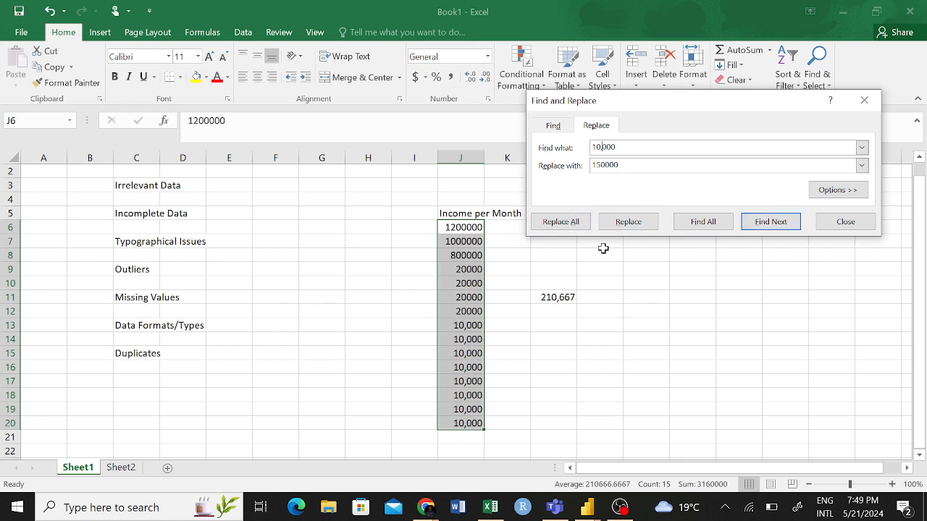
pyautogui.press('BackSpace')
pyautogui.click(571, 226)
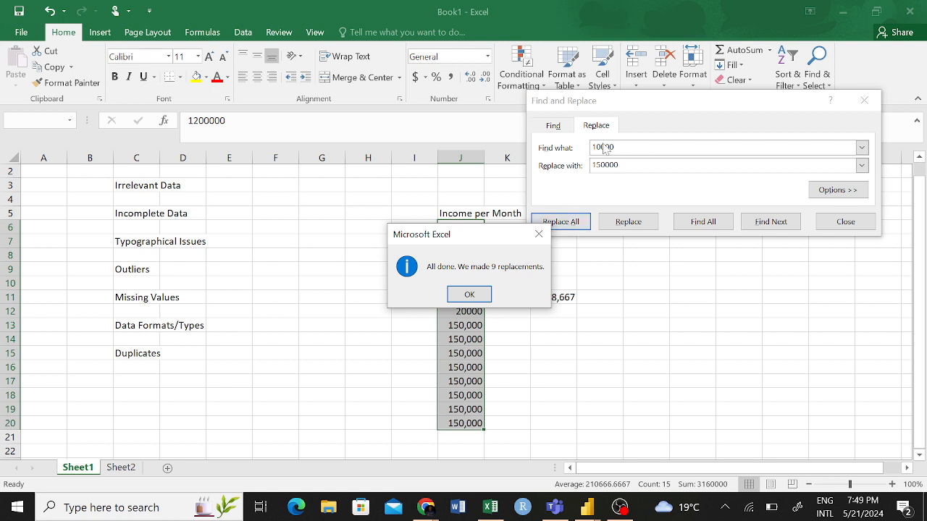
pyautogui.click(469, 296)
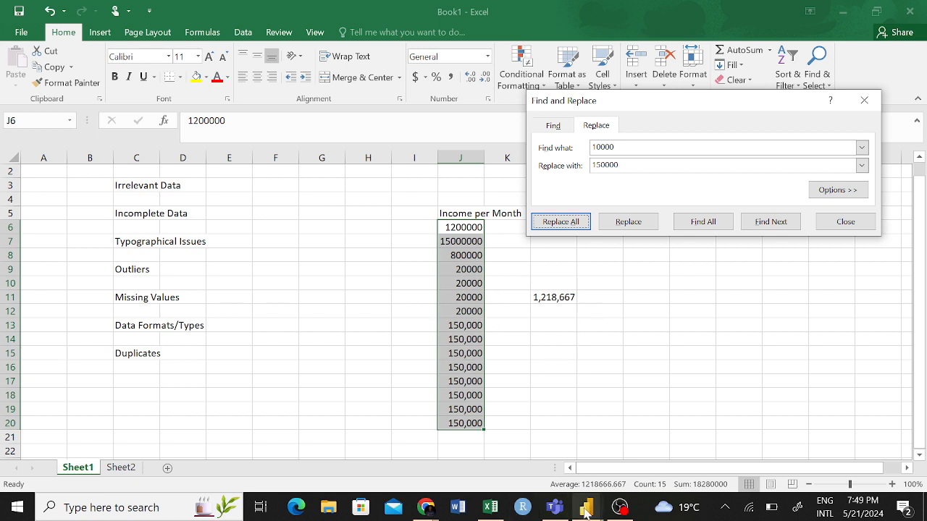
# - Return to Power Query Editor and replace the first row's ID in the Customer ID - Copy column with a new customer ID
pyautogui.moveTo(586, 507)
pyautogui.click(634, 459)
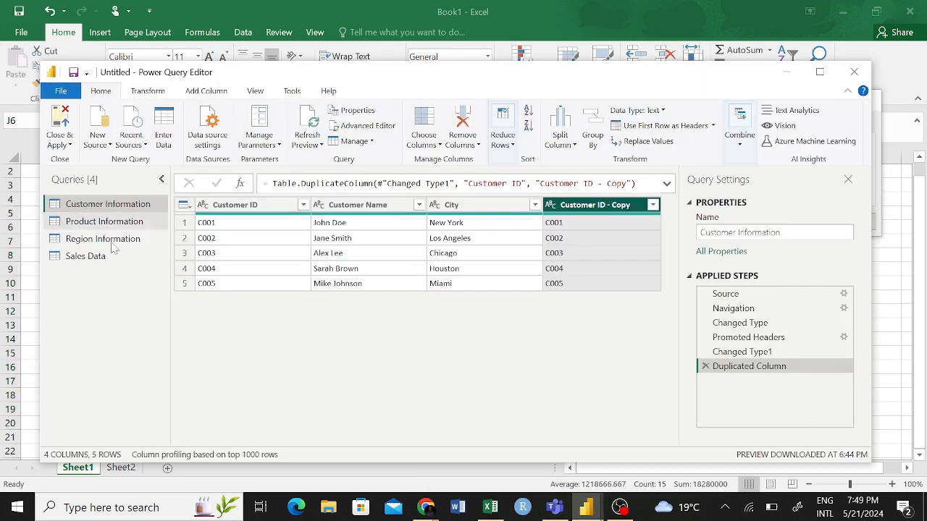
pyautogui.rightClick(605, 211)
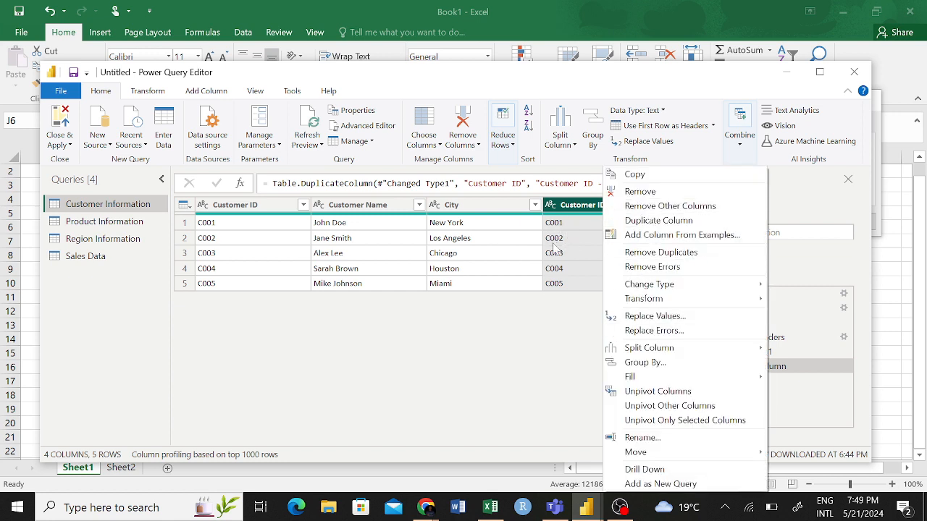
pyautogui.click(647, 316)
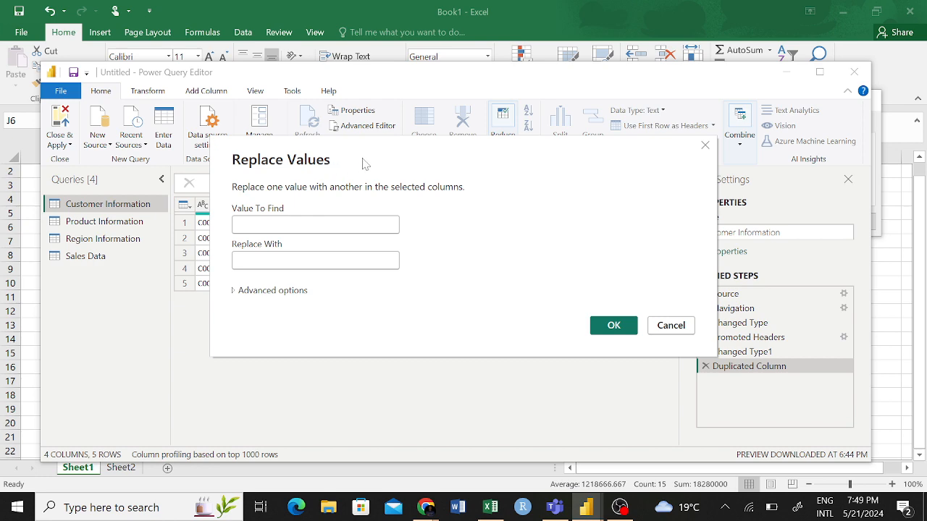
pyautogui.moveTo(362, 163); pyautogui.dragTo(467, 303)
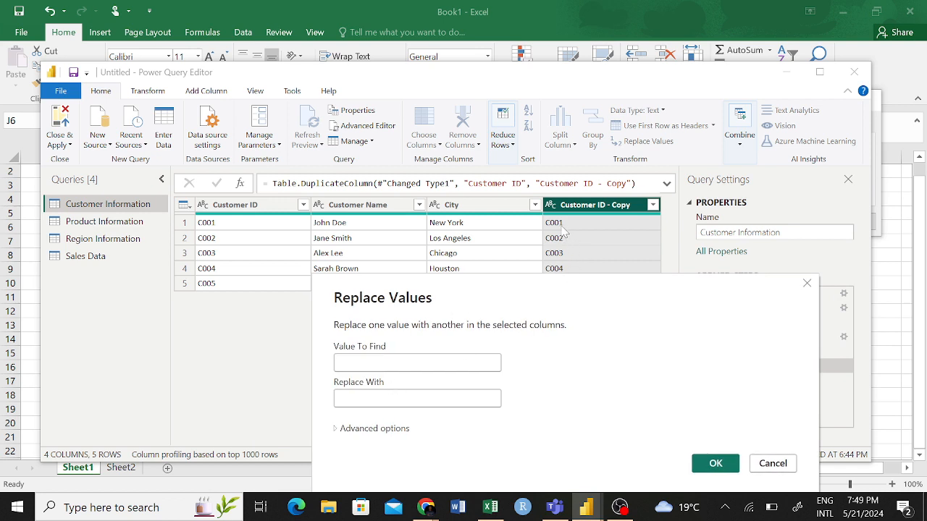
pyautogui.click(405, 363)
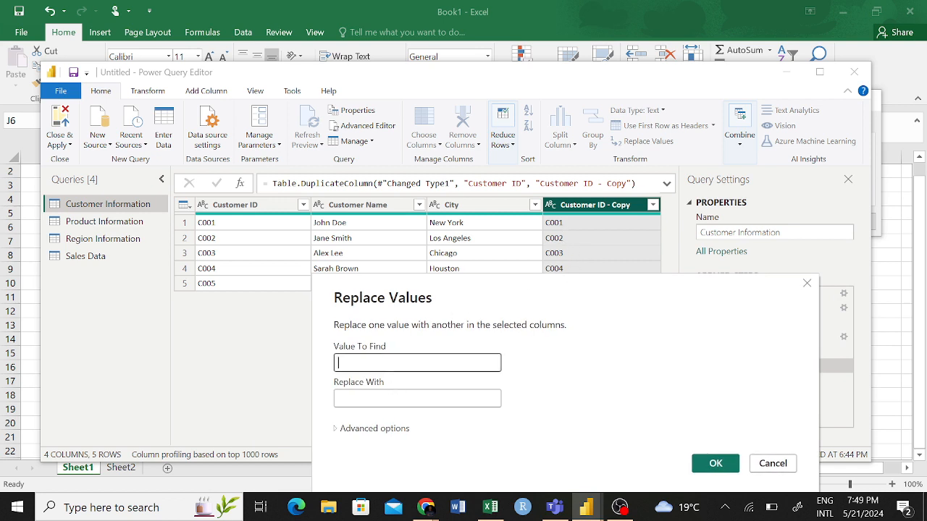
pyautogui.write('C001')
pyautogui.click(391, 398)
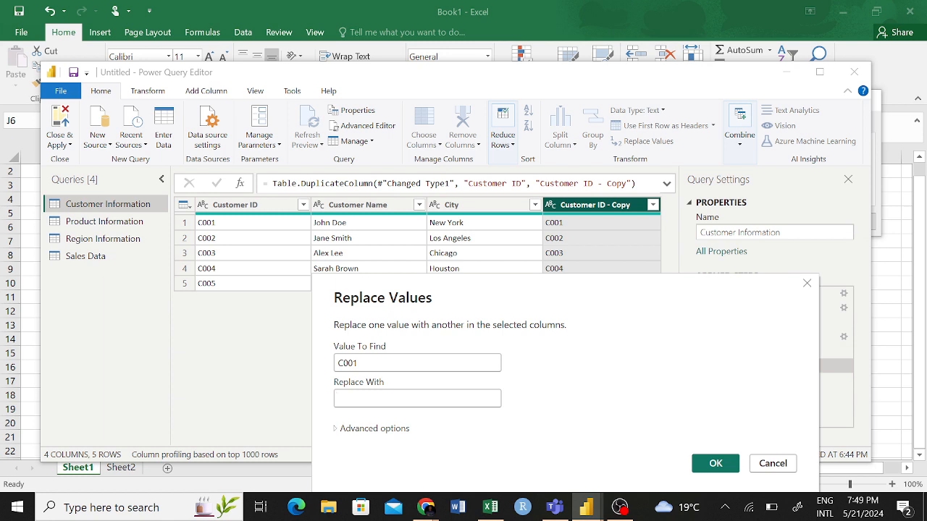
pyautogui.write('E102')
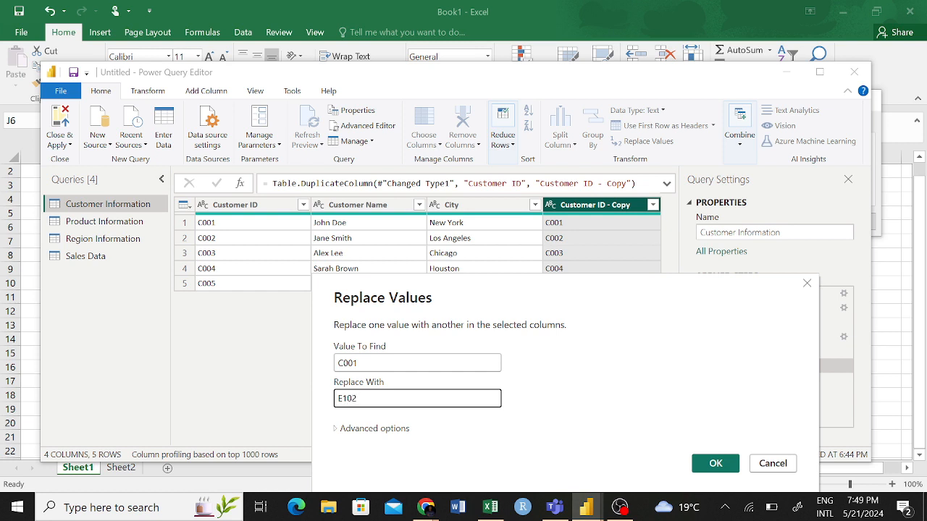
pyautogui.click(715, 463)
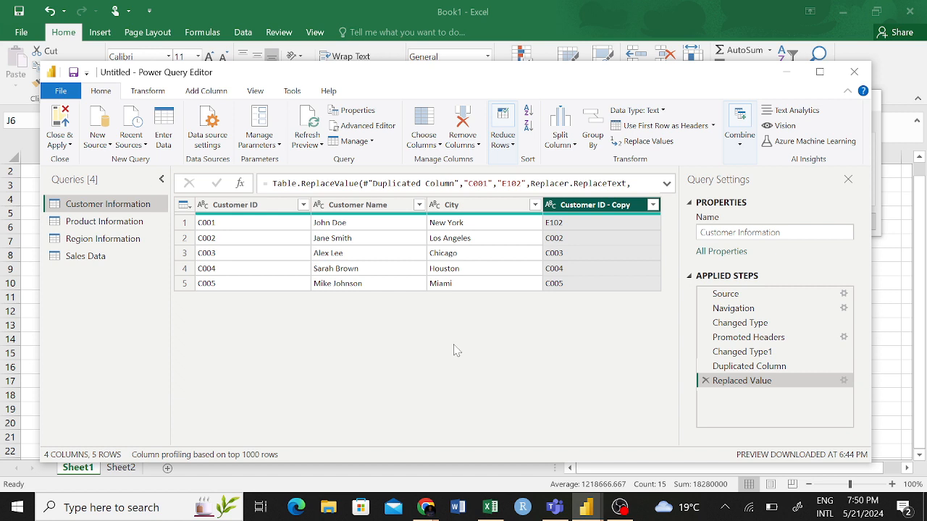
# - Examine the whole-table options and the Split Column choices available for the Customer Name column
pyautogui.click(187, 206)
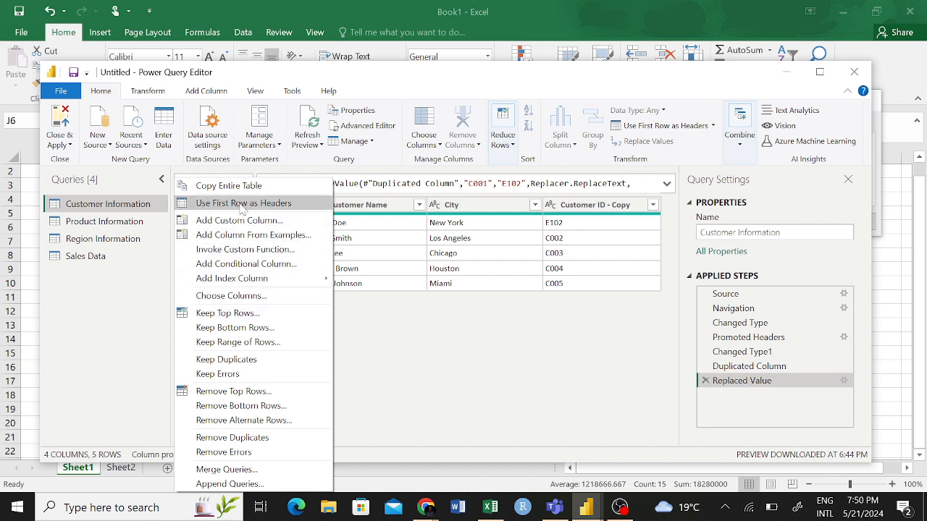
pyautogui.click(442, 353)
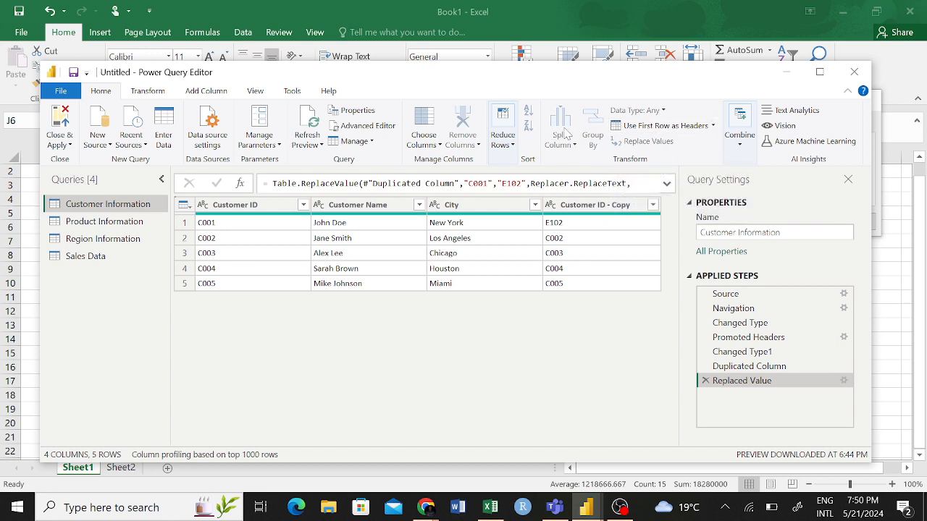
pyautogui.click(349, 206)
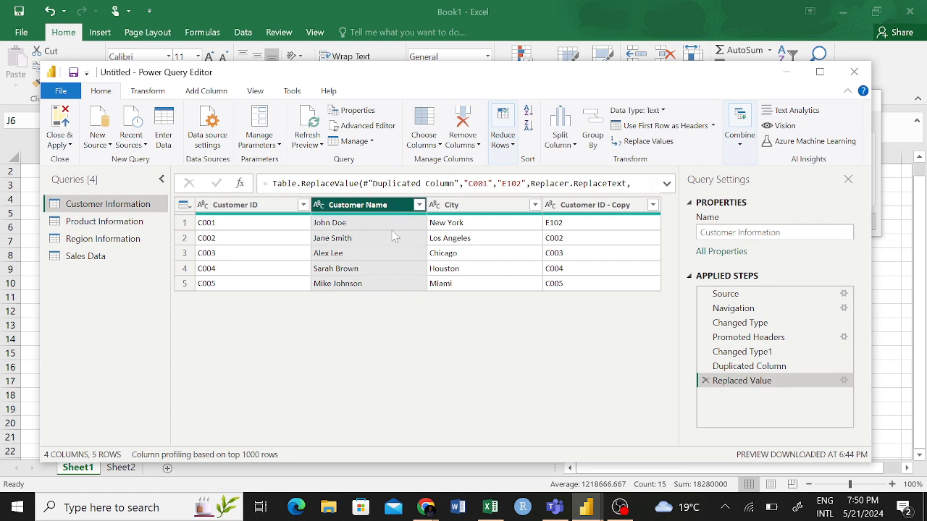
pyautogui.rightClick(367, 207)
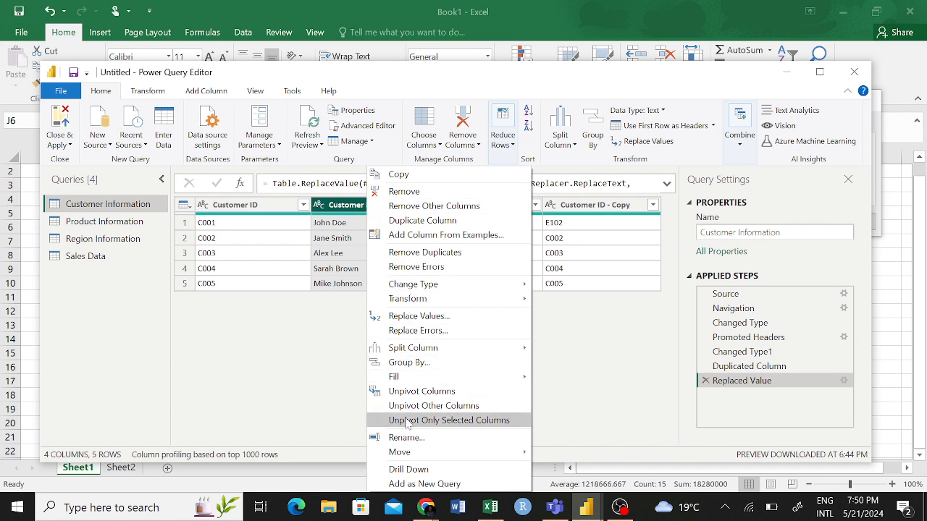
pyautogui.moveTo(456, 350)
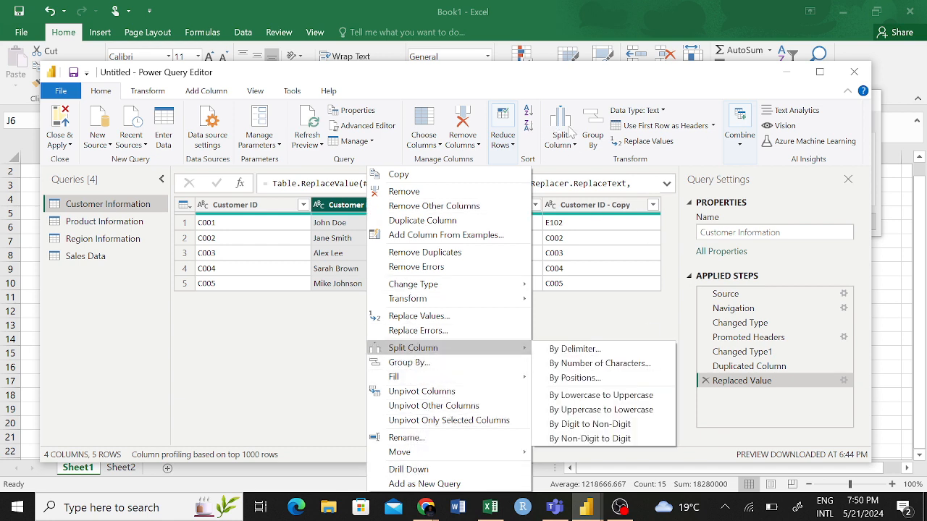
pyautogui.click(292, 310)
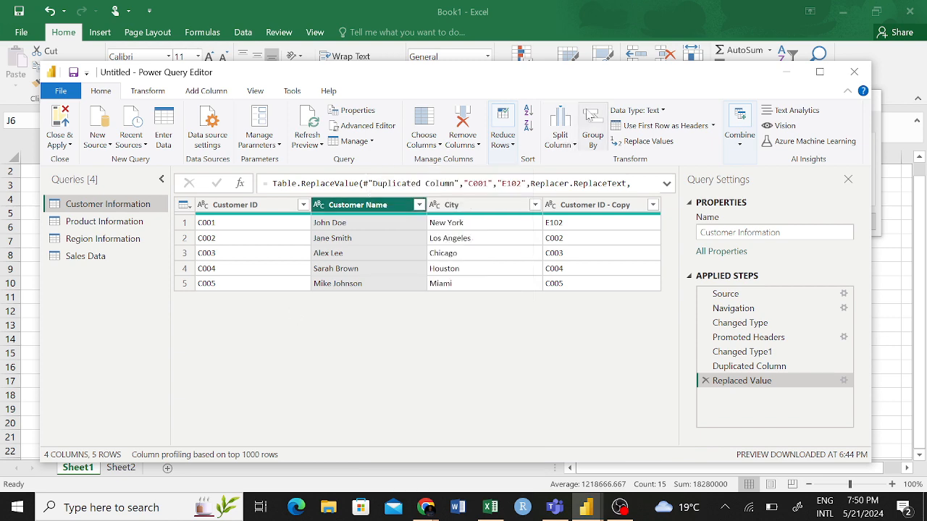
pyautogui.click(578, 143)
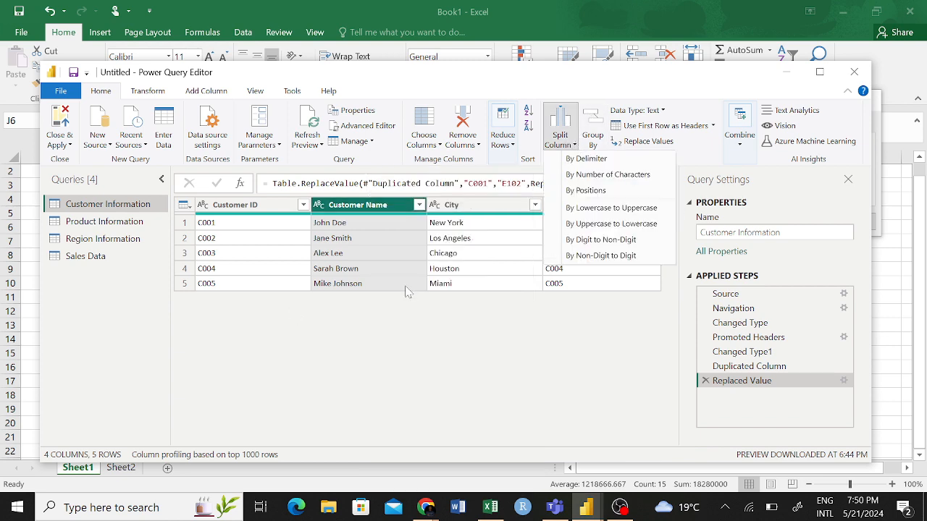
pyautogui.click(371, 239)
# - Split the Customer Name column by a space at each occurrence of the delimiter, keeping the double quote as quote character
pyautogui.rightClick(382, 205)
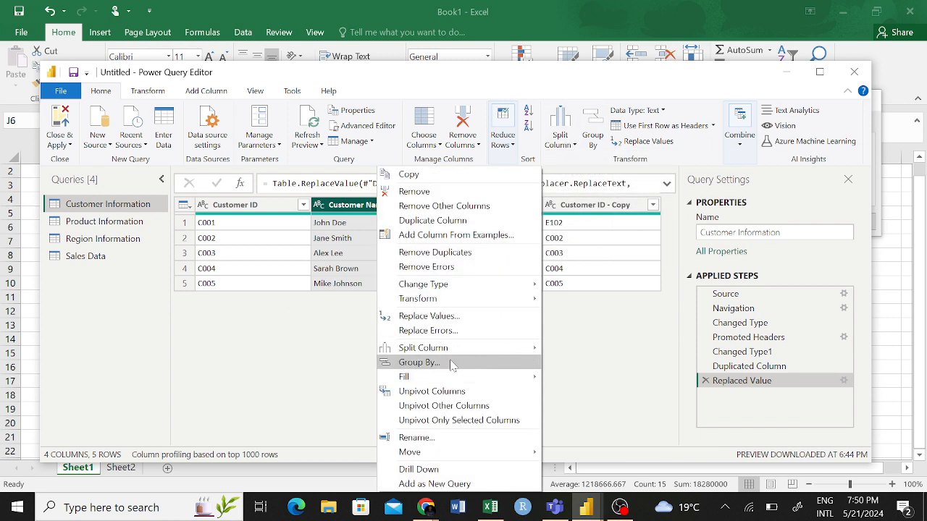
pyautogui.moveTo(533, 352)
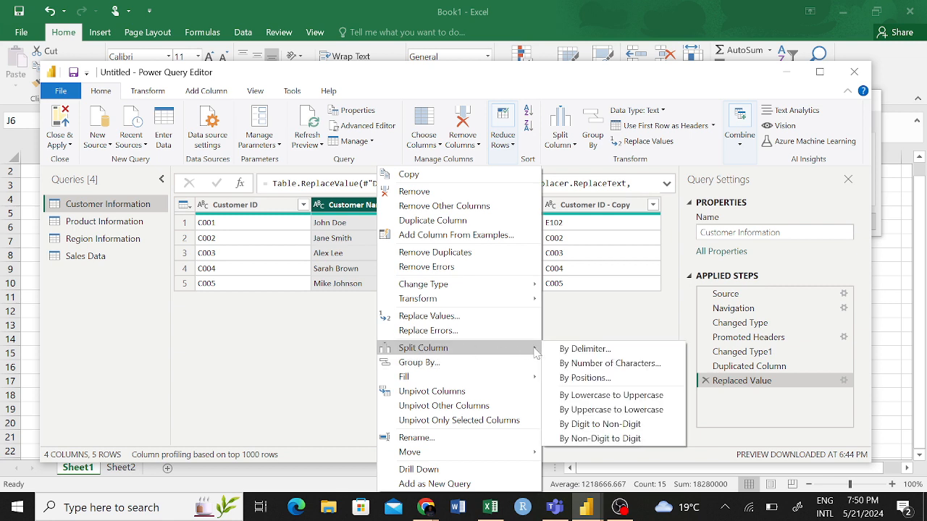
pyautogui.click(593, 351)
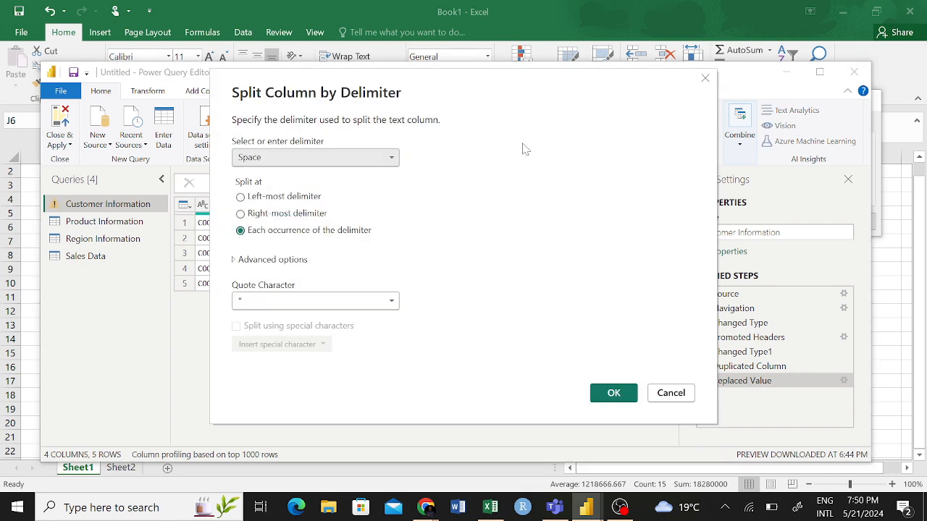
pyautogui.moveTo(525, 148); pyautogui.dragTo(744, 99)
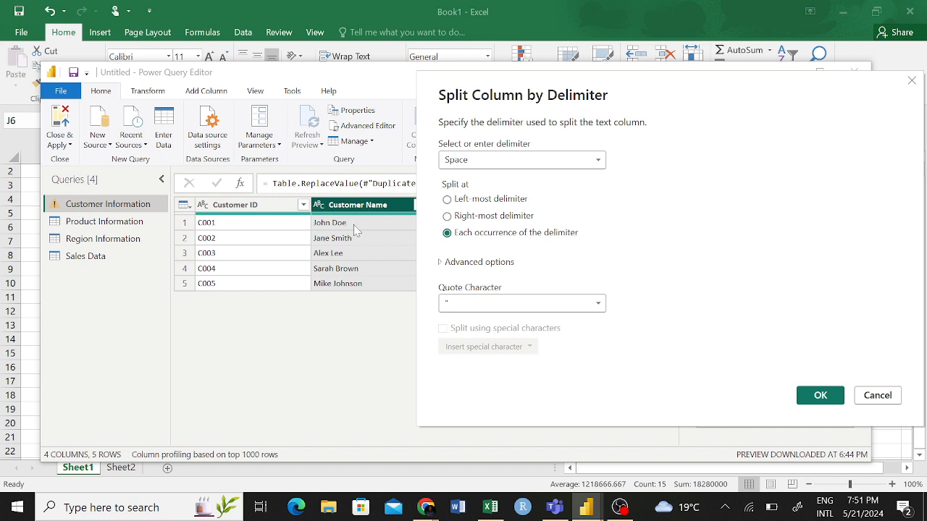
pyautogui.click(571, 160)
pyautogui.click(504, 161)
pyautogui.click(599, 304)
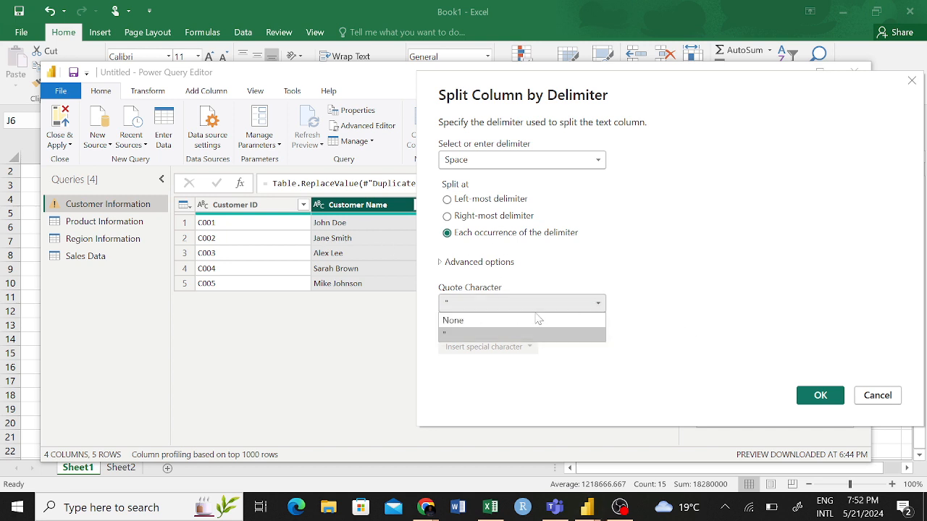
pyautogui.click(476, 321)
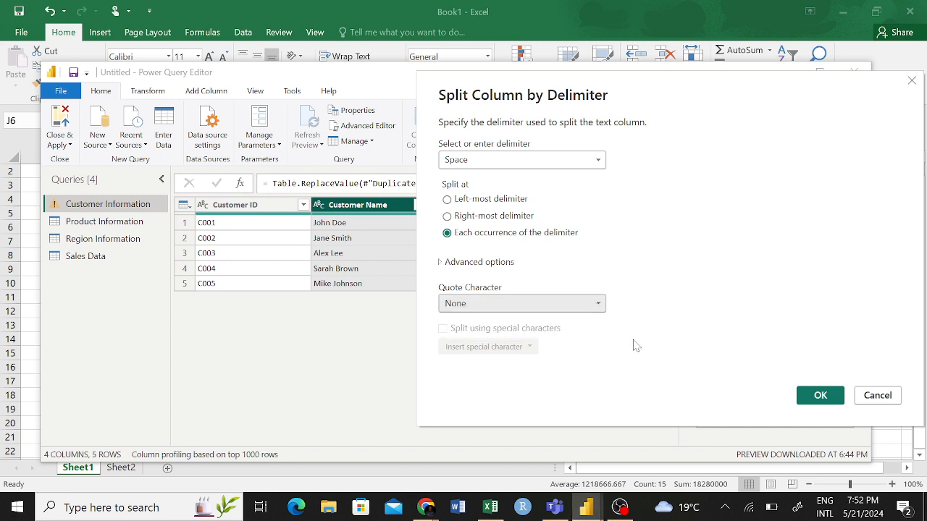
pyautogui.click(601, 307)
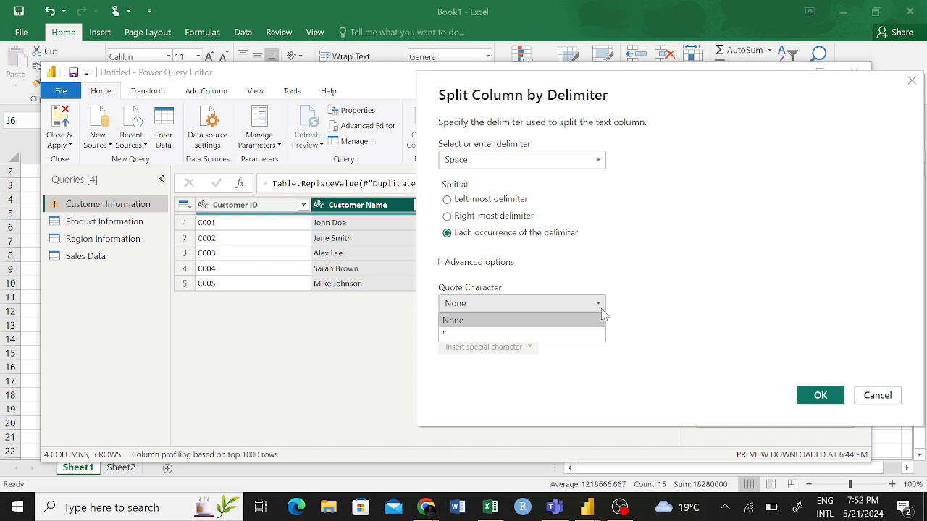
pyautogui.click(473, 333)
pyautogui.click(820, 395)
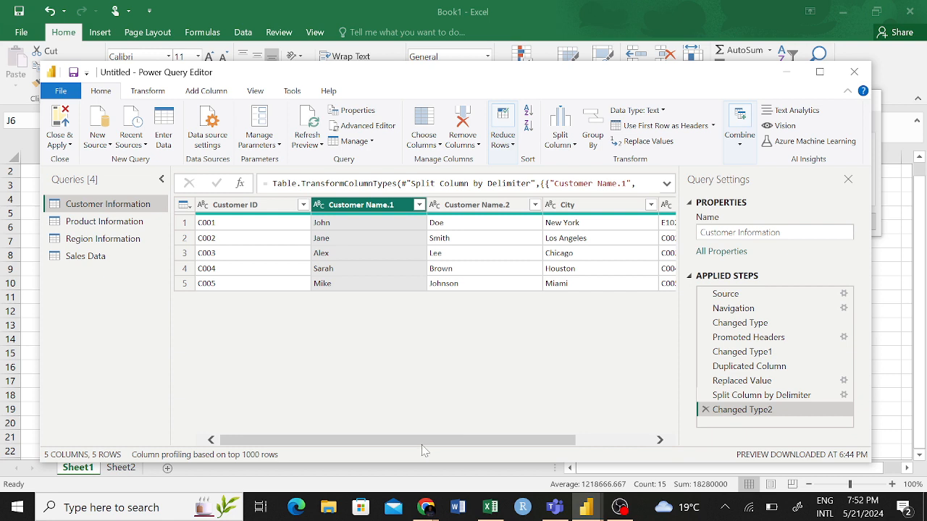
# - Rename the Customer Name.1 column as First Name
pyautogui.moveTo(421, 443)
pyautogui.mouseDown()
pyautogui.moveTo(442, 444)
pyautogui.moveTo(417, 447)
pyautogui.mouseUp()
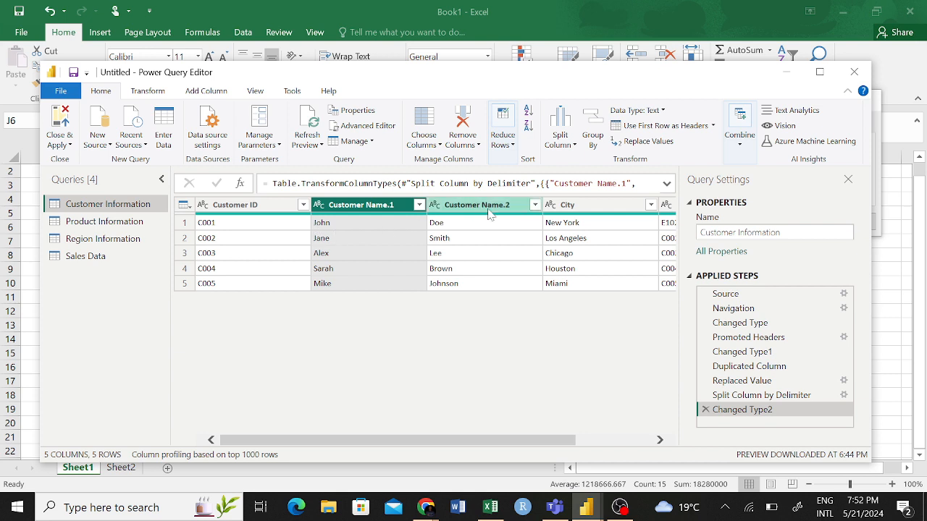
pyautogui.doubleClick(373, 208)
pyautogui.write('f')
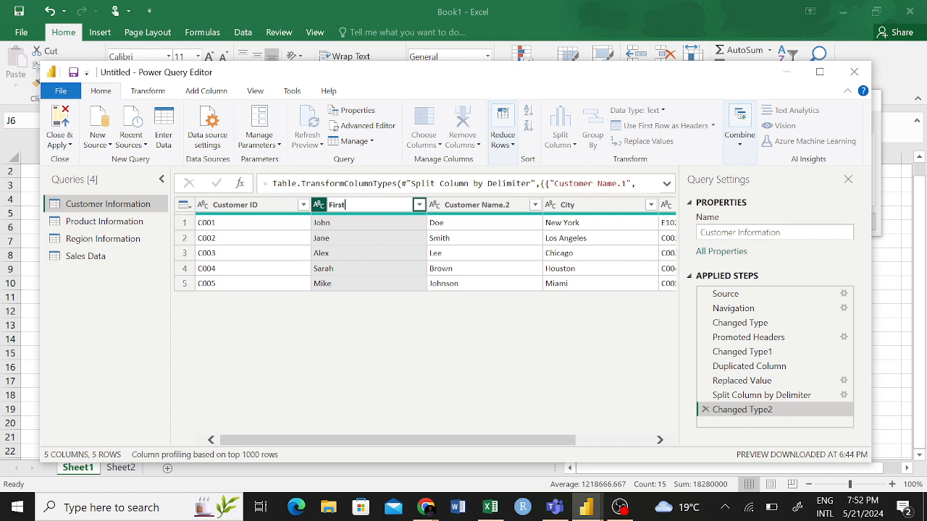
pyautogui.write('irst Name')
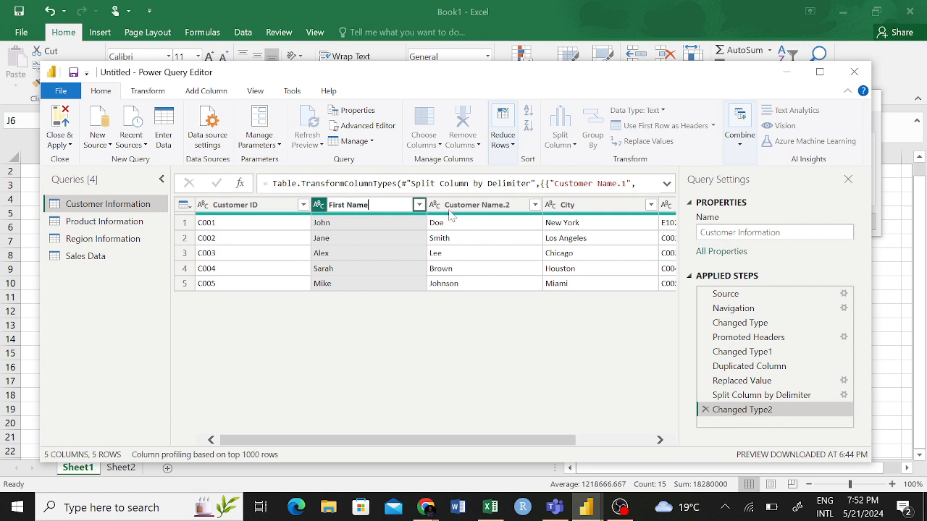
pyautogui.press('Return')
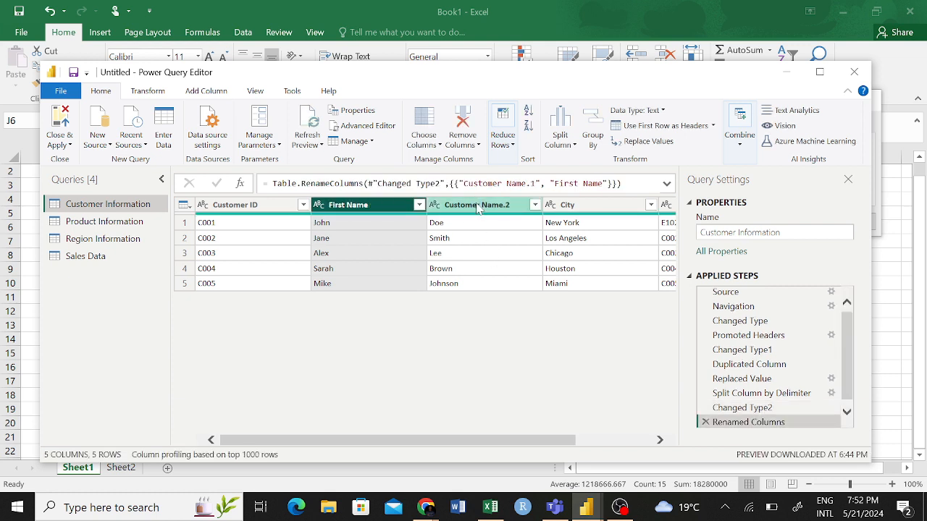
# - Rename the Customer Name.2 column as Second Name
pyautogui.doubleClick(478, 207)
pyautogui.write('Second Na')
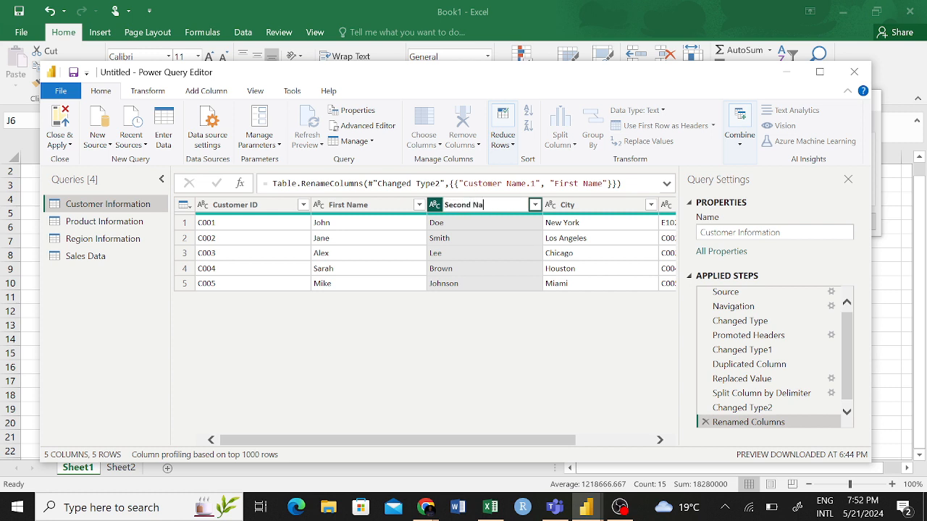
pyautogui.write('me')
pyautogui.press('Return')
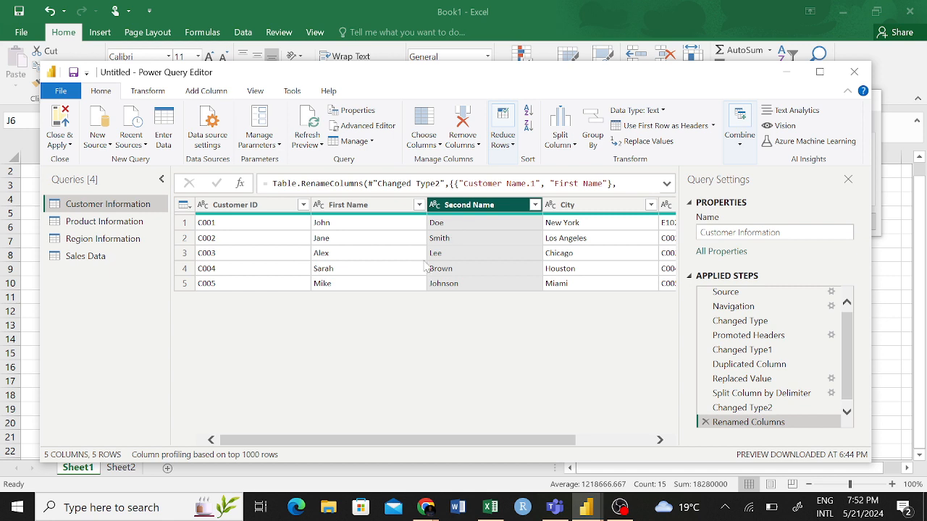
# - Try merging the First Name and Second Name columns with an Equals Sign separator as Customer Name, and delete that merge step
pyautogui.click(372, 208)
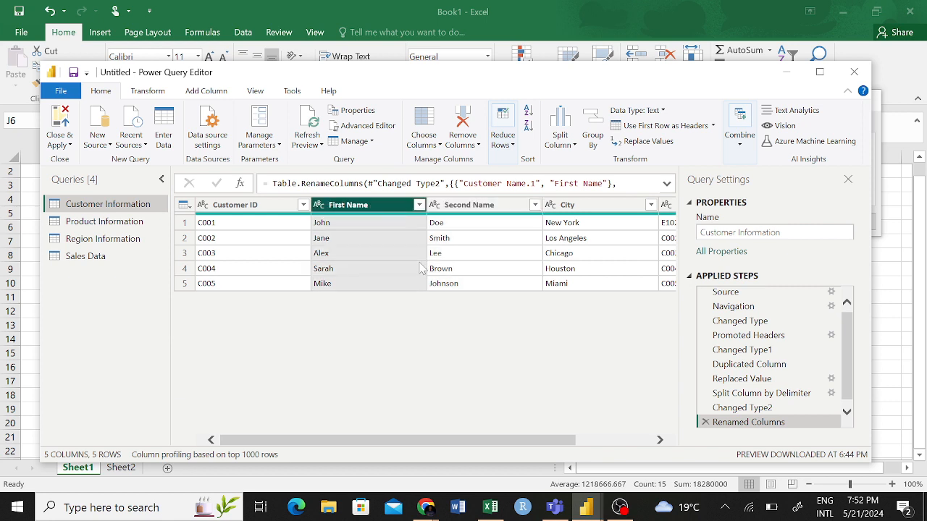
pyautogui.keyDown('ctrl'); pyautogui.click(452, 209); pyautogui.keyUp('ctrl')
pyautogui.rightClick(453, 209)
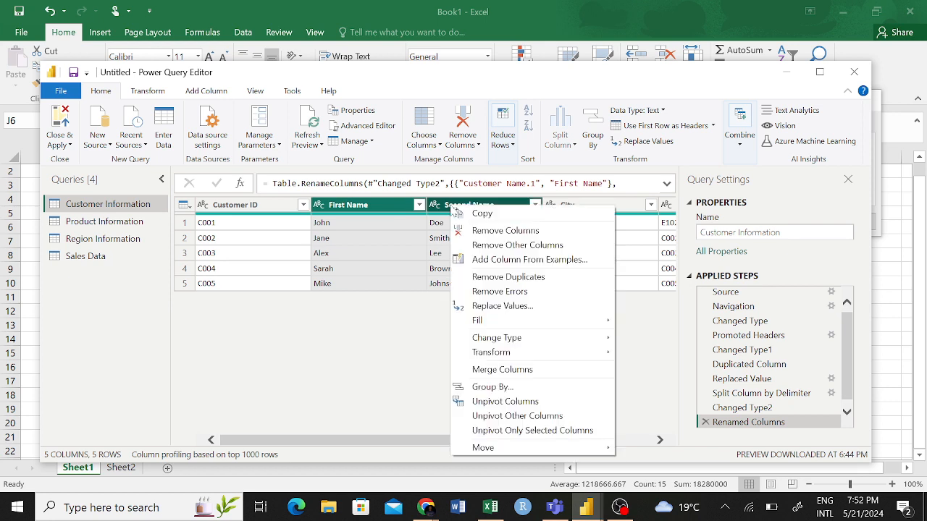
pyautogui.click(502, 369)
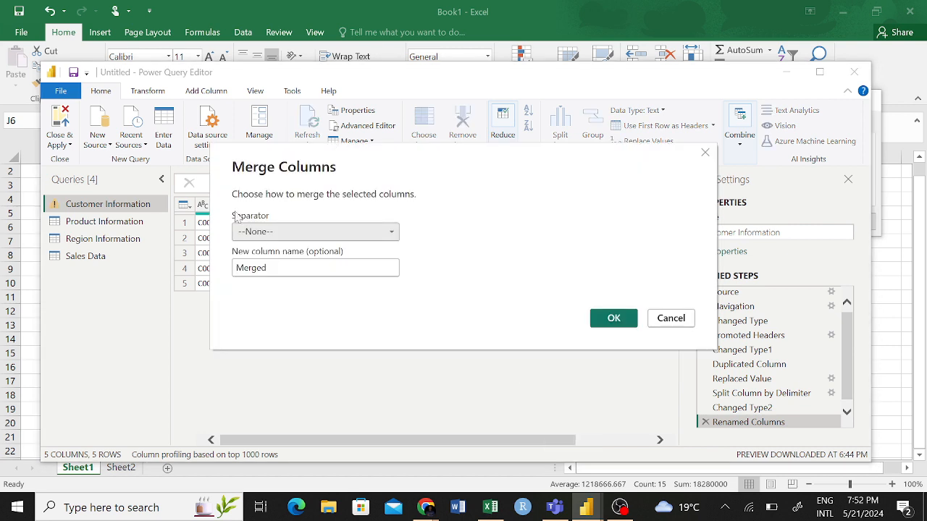
pyautogui.click(300, 231)
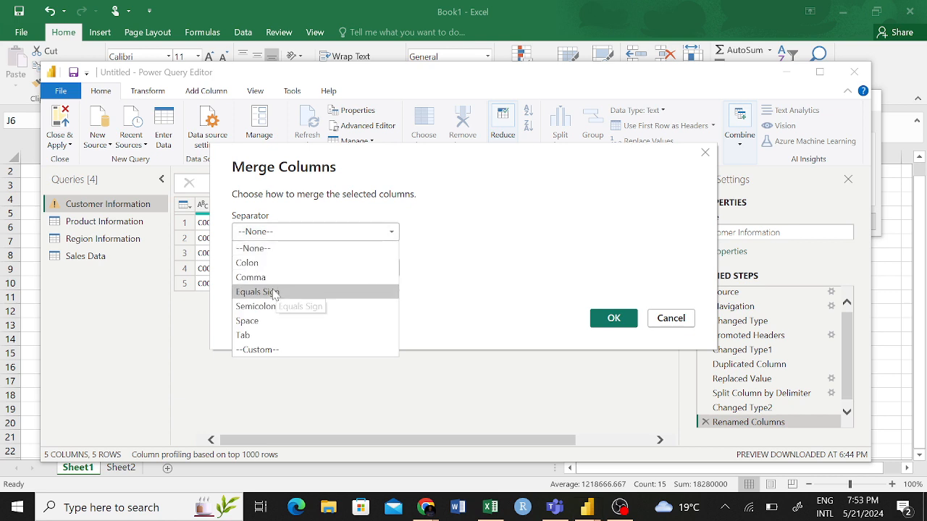
pyautogui.click(270, 321)
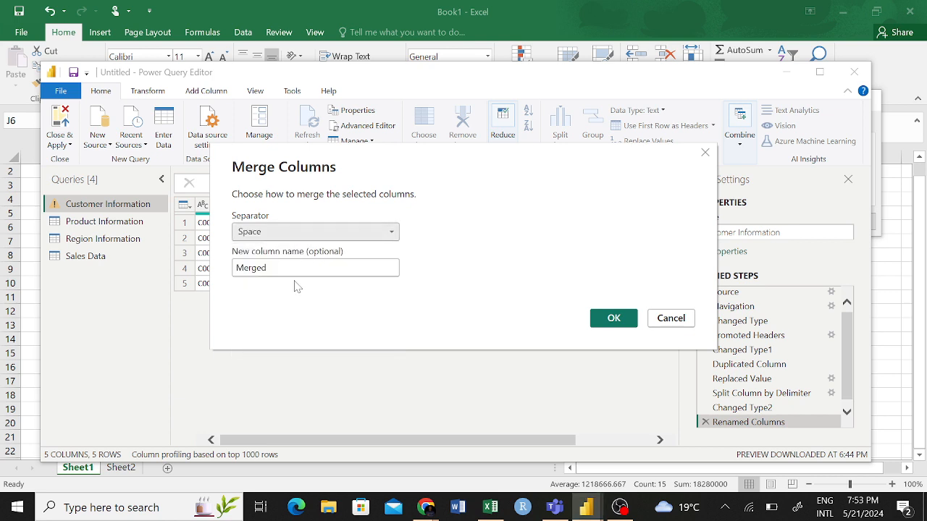
pyautogui.click(309, 233)
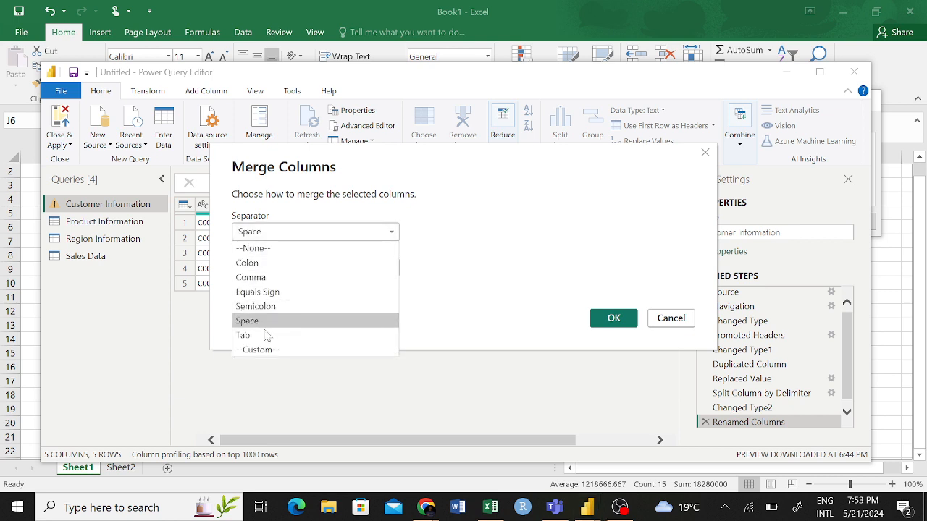
pyautogui.click(277, 292)
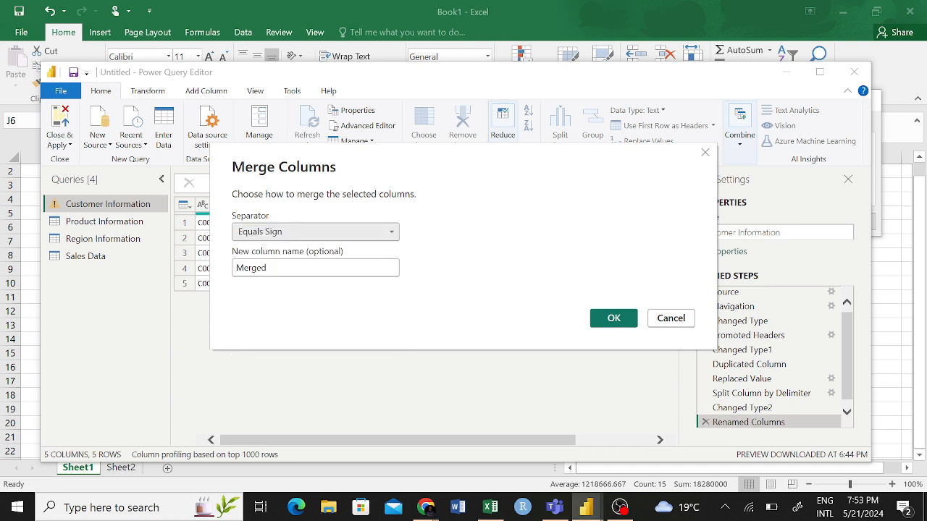
pyautogui.press('Tab')
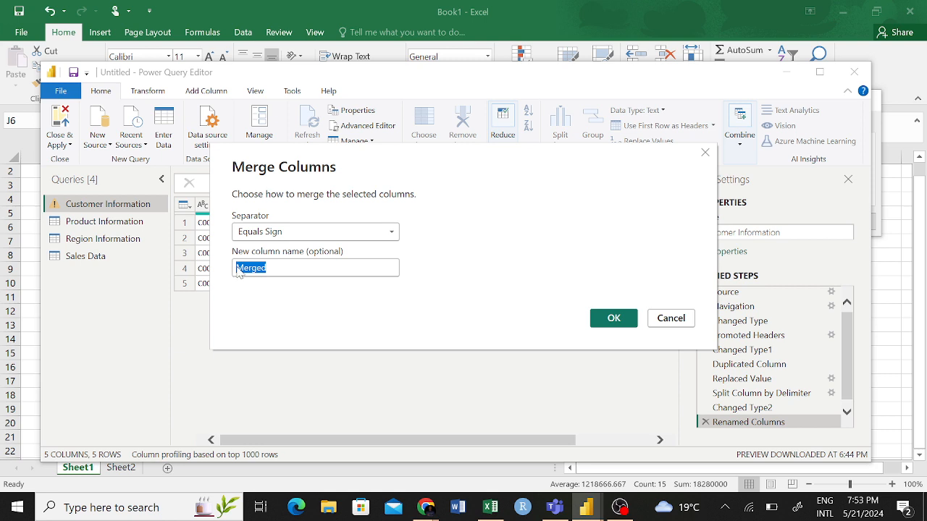
pyautogui.write('Custo')
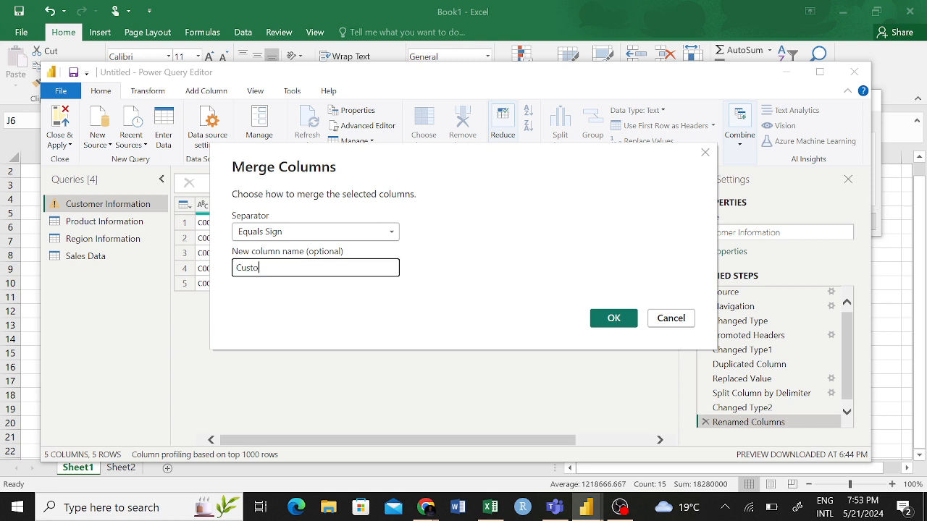
pyautogui.write('mer Name')
pyautogui.click(608, 317)
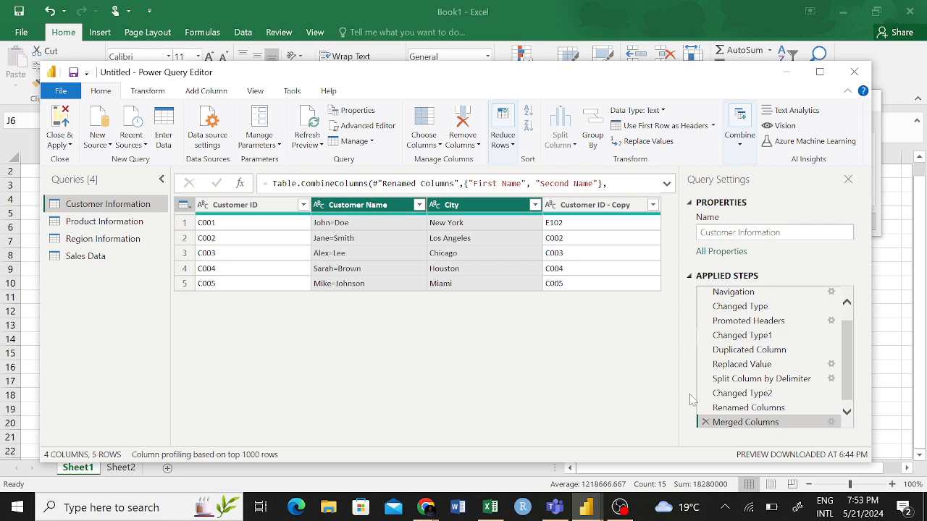
pyautogui.click(705, 422)
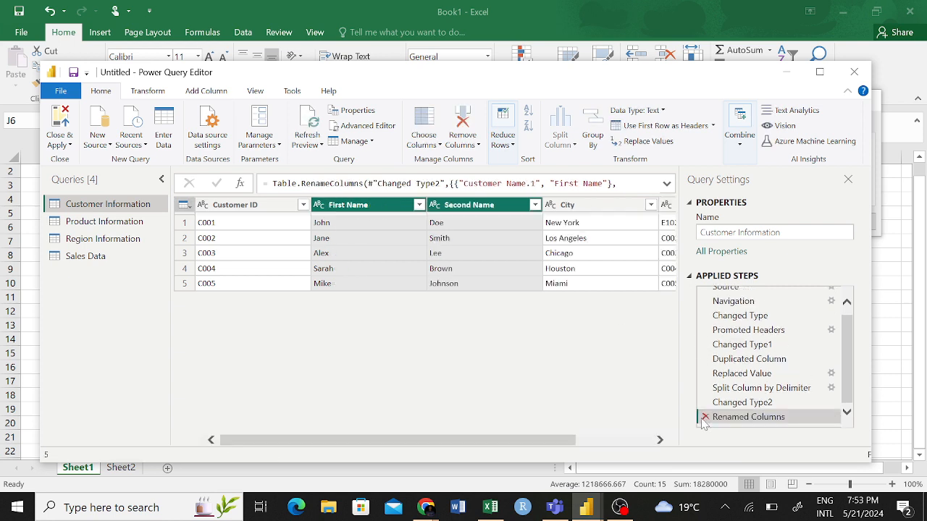
# - Try merging the First Name and Second Name columns without a separator under the name Merged, and delete that merge step
pyautogui.click(363, 209)
pyautogui.keyDown('ctrl'); pyautogui.click(449, 209); pyautogui.keyUp('ctrl')
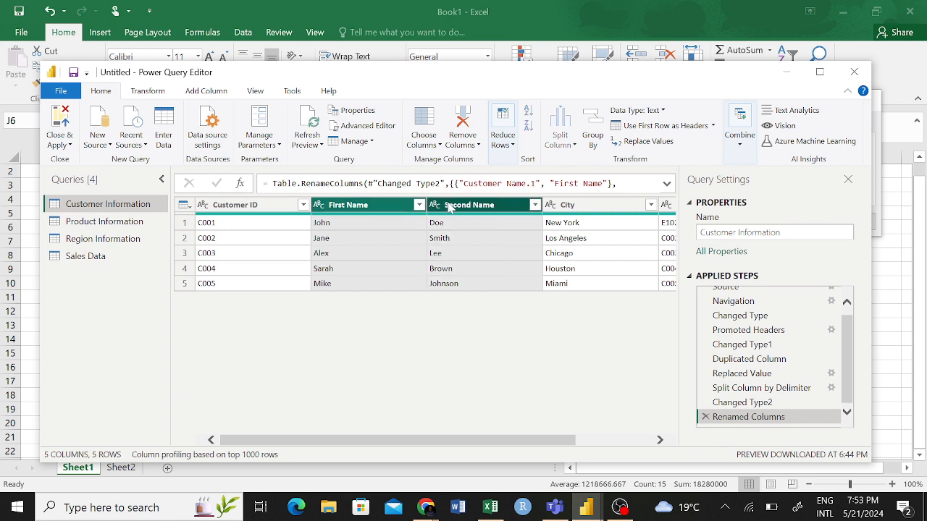
pyautogui.rightClick(453, 206)
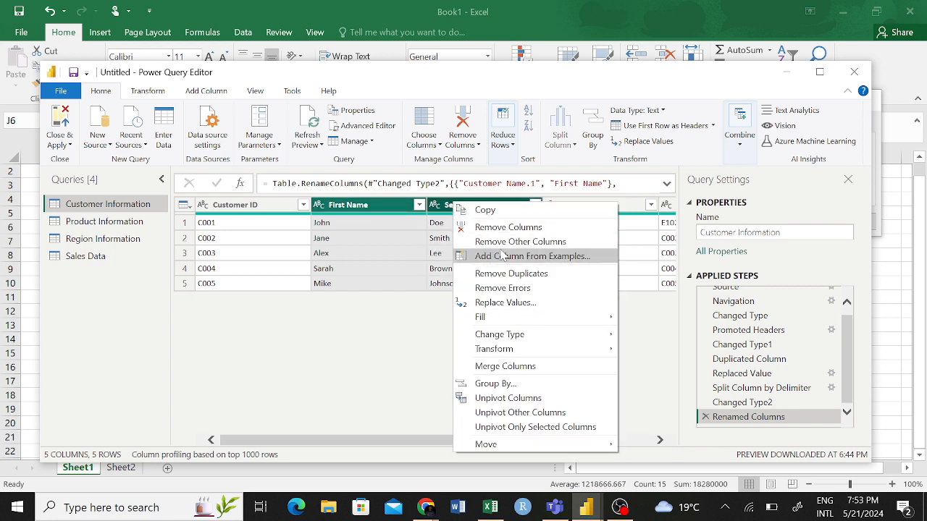
pyautogui.click(534, 367)
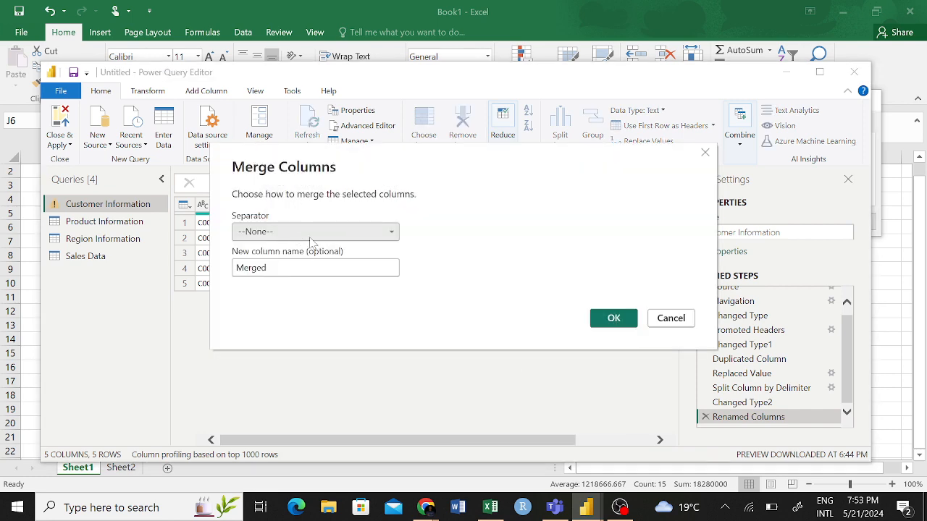
pyautogui.click(310, 233)
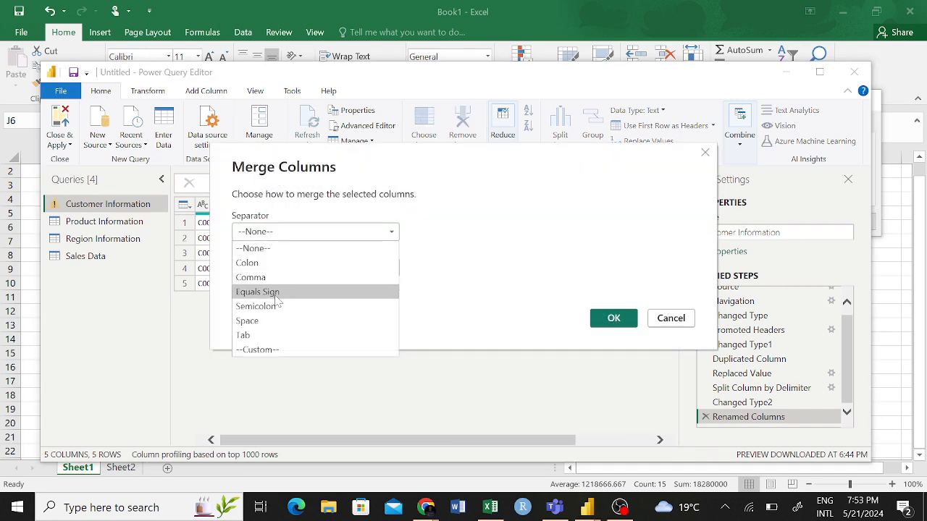
pyautogui.click(485, 241)
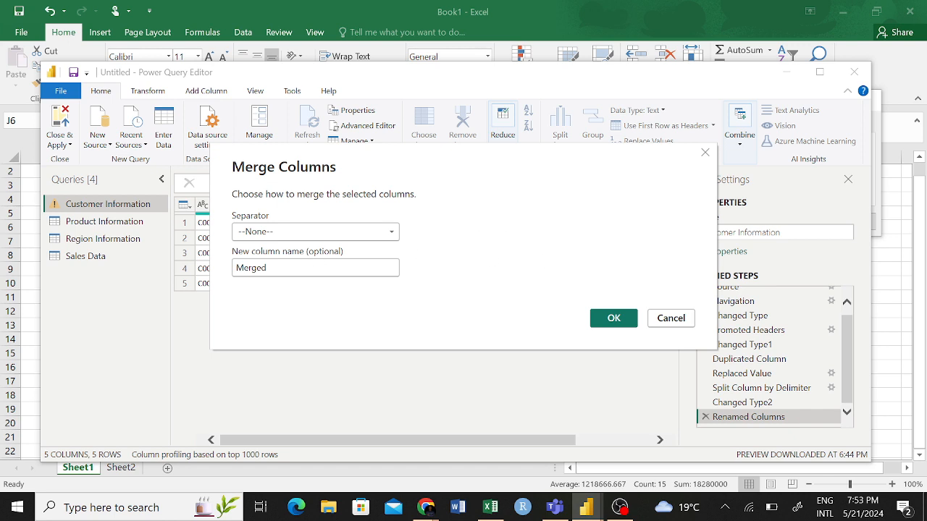
pyautogui.click(614, 320)
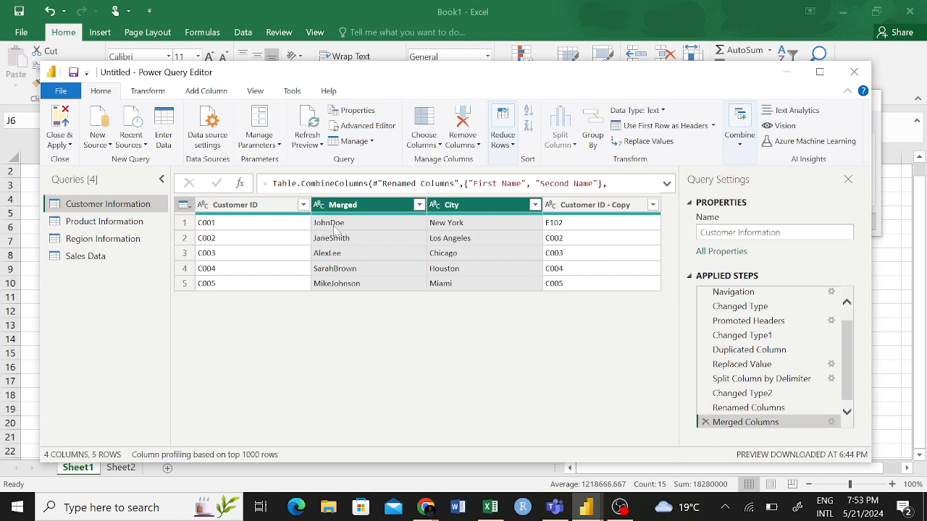
pyautogui.click(704, 421)
# - Merge the First Name and Second Name columns with a Space separator into a column named Customer Name
pyautogui.rightClick(362, 206)
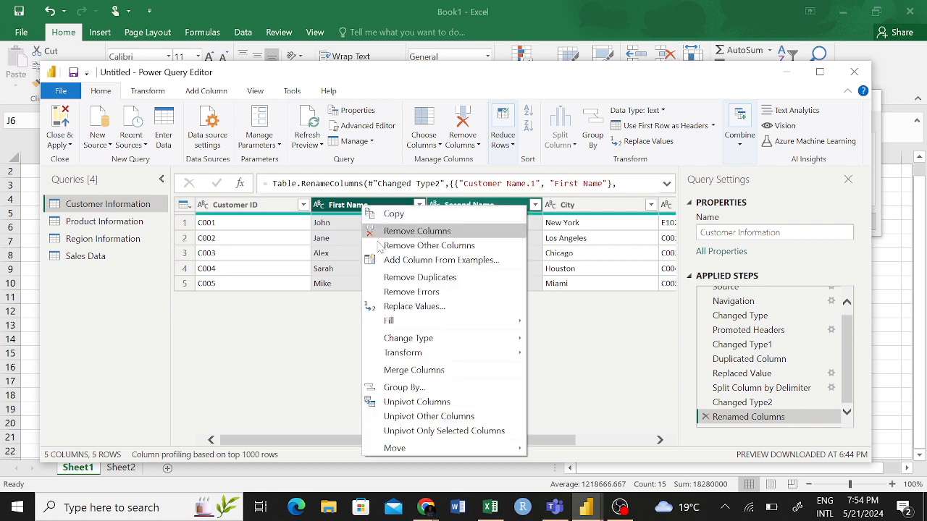
pyautogui.click(461, 372)
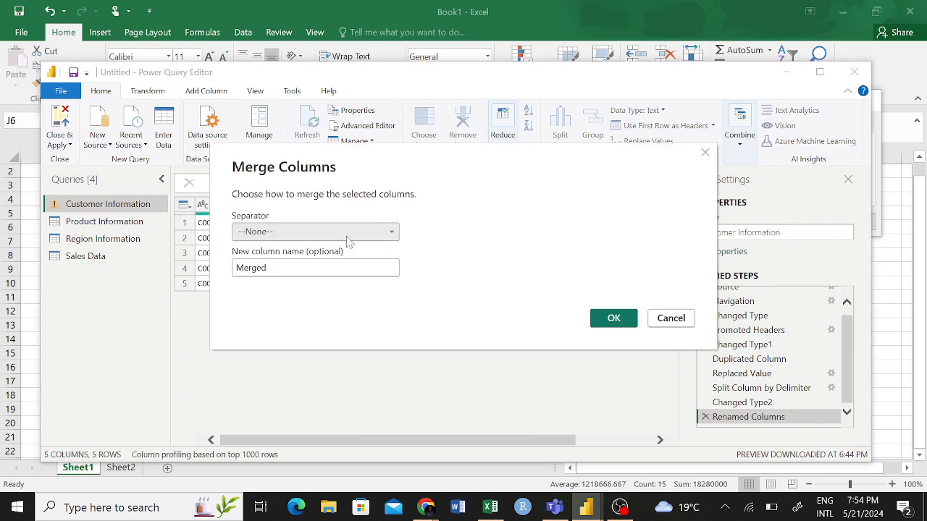
pyautogui.click(346, 235)
pyautogui.click(250, 320)
pyautogui.press('Tab')
pyautogui.write('Cu')
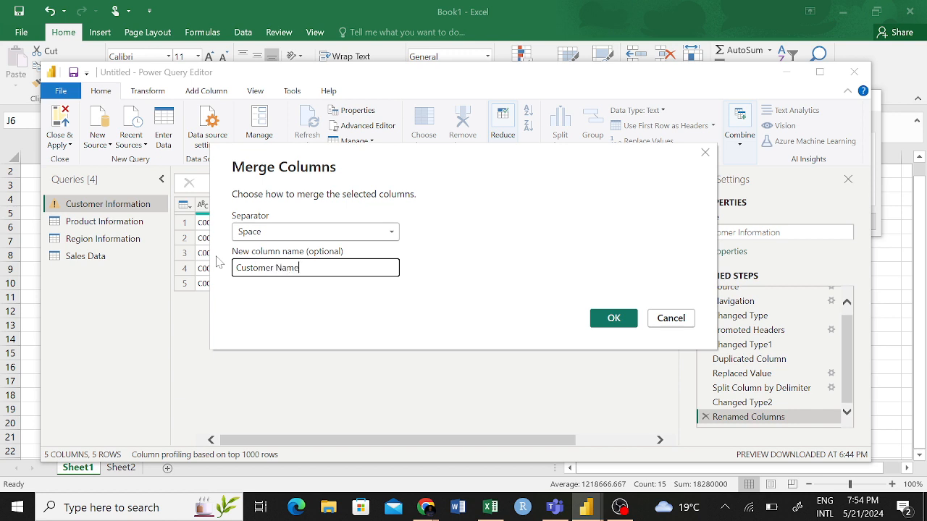
pyautogui.click(620, 324)
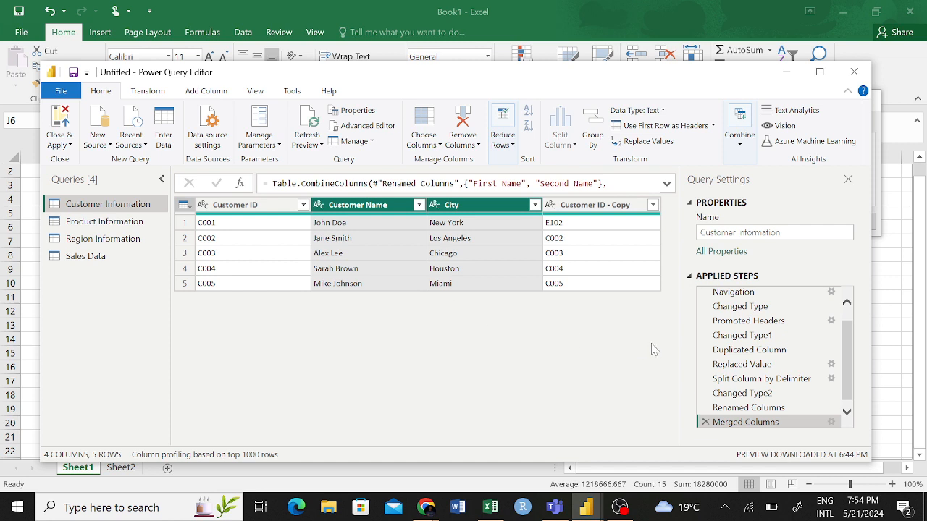
pyautogui.click(457, 267)
pyautogui.click(360, 288)
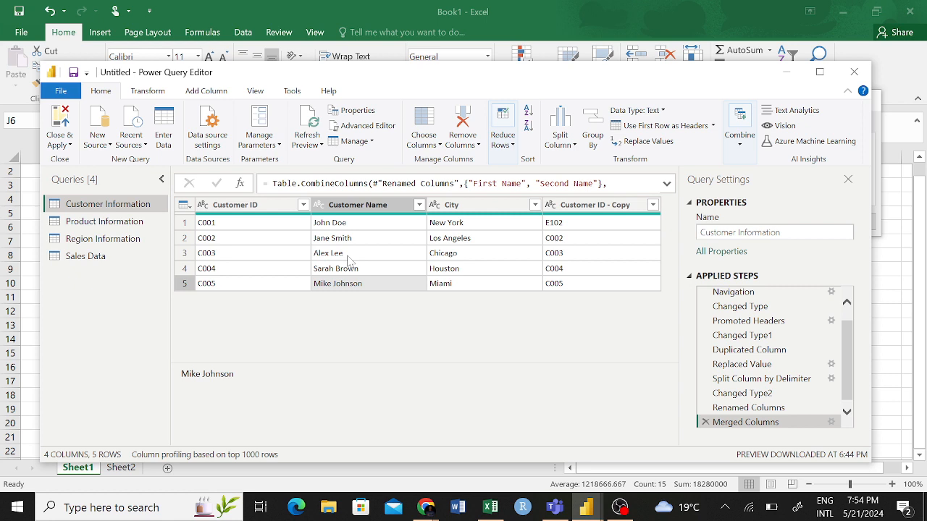
pyautogui.click(490, 208)
pyautogui.rightClick(490, 209)
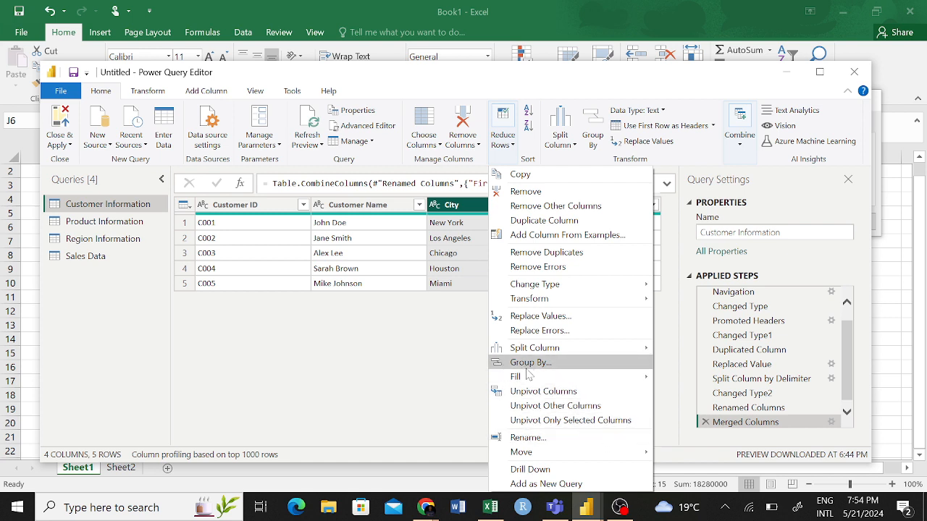
pyautogui.click(559, 363)
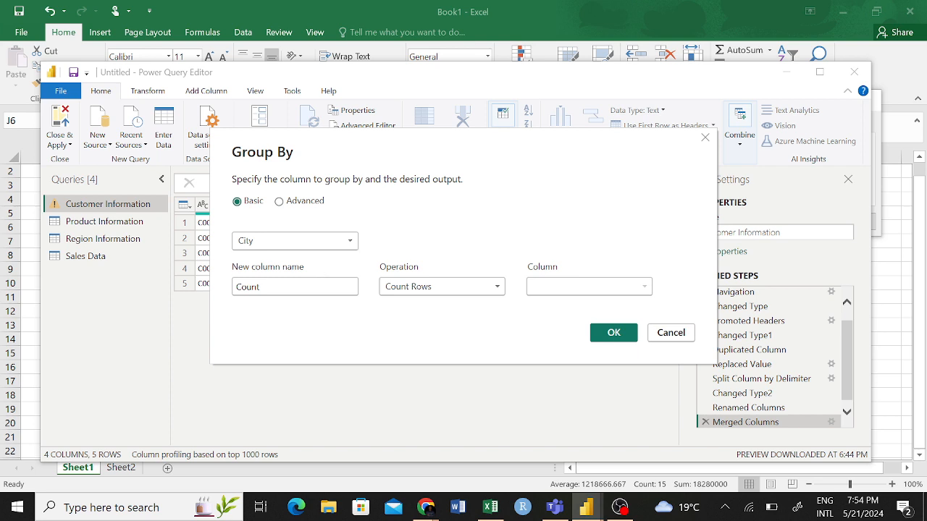
pyautogui.press('Tab')
pyautogui.click(673, 338)
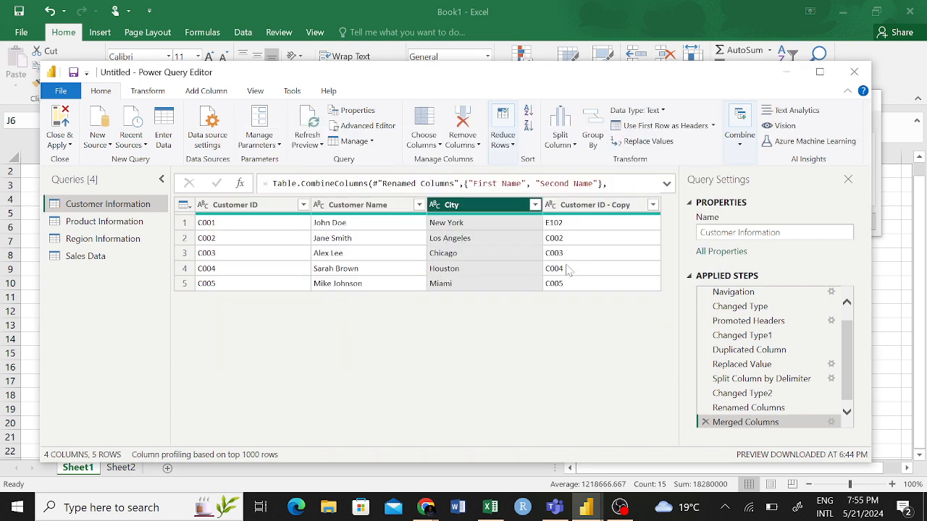
# - Try grouping rows by City and Customer ID - Copy with a Count Rows column named Group, and delete that grouping step
pyautogui.keyDown('ctrl'); pyautogui.click(593, 207); pyautogui.keyUp('ctrl')
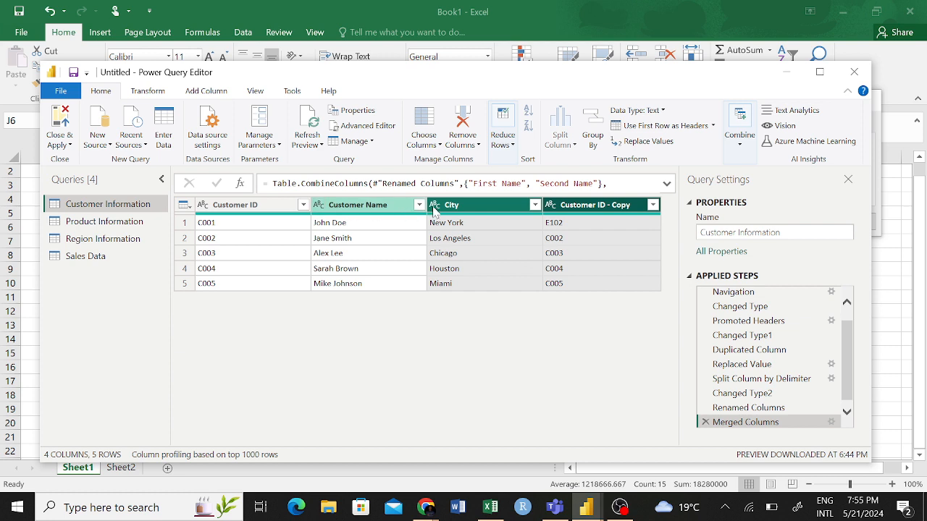
pyautogui.rightClick(590, 208)
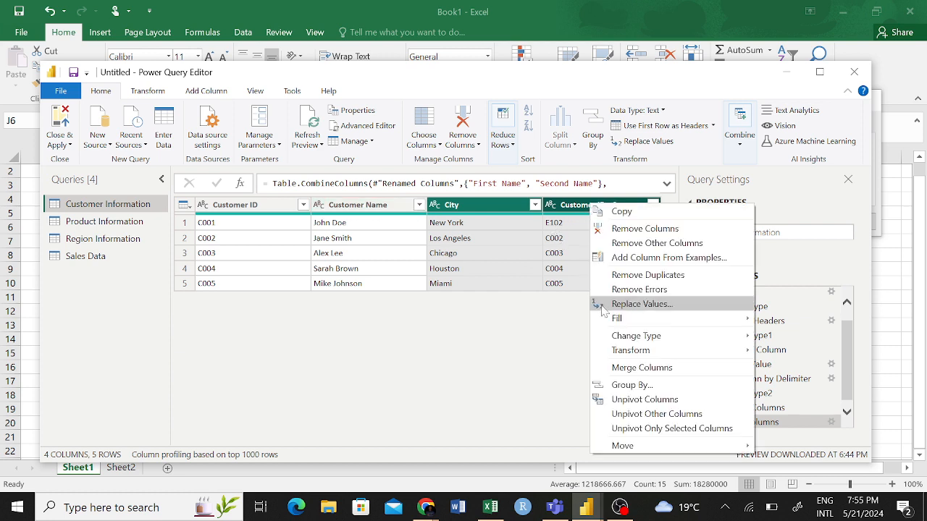
pyautogui.click(649, 385)
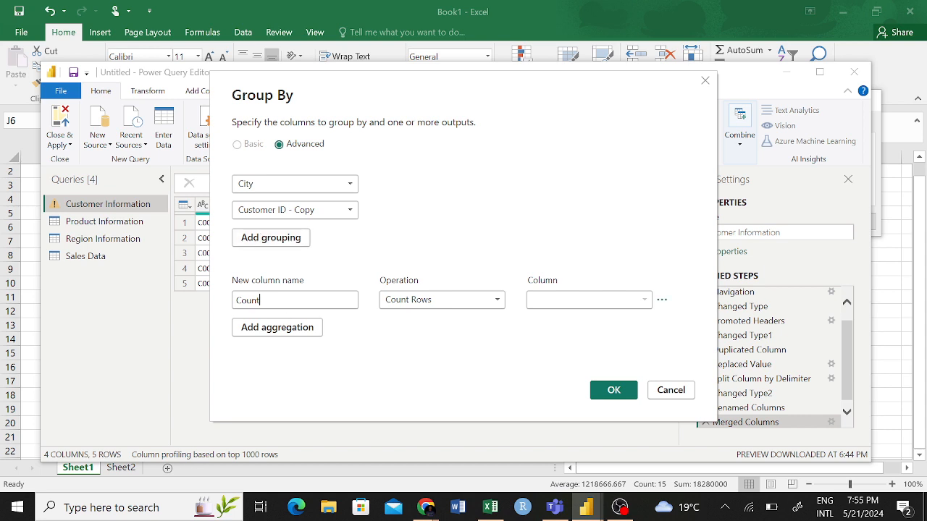
pyautogui.moveTo(262, 301); pyautogui.dragTo(214, 296)
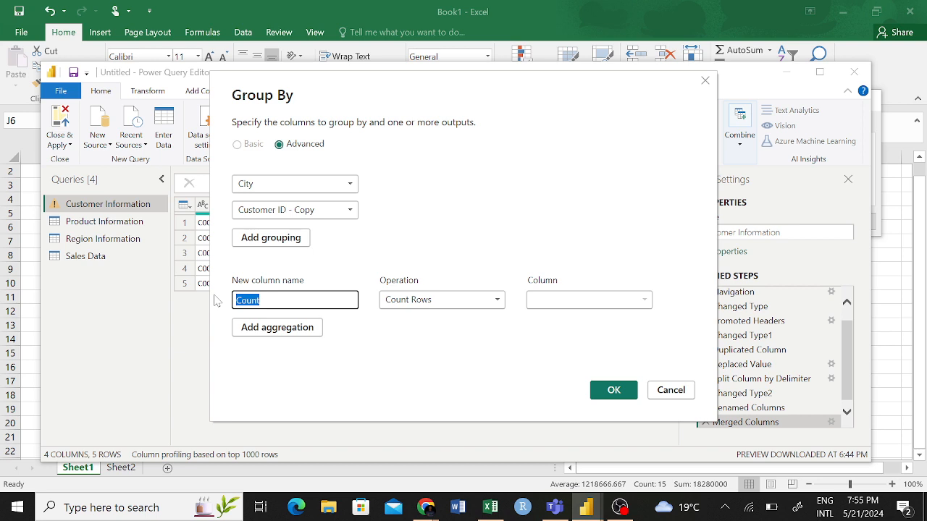
pyautogui.write('Group')
pyautogui.click(459, 301)
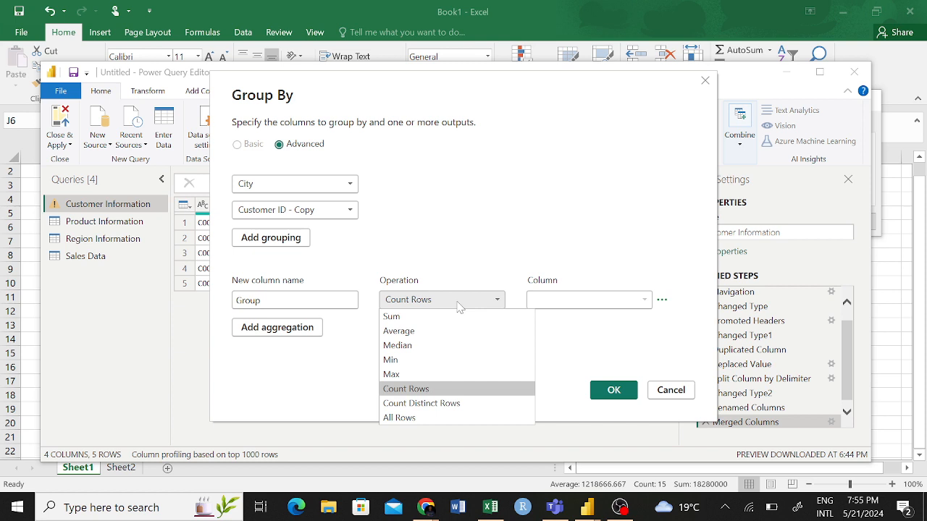
pyautogui.click(323, 355)
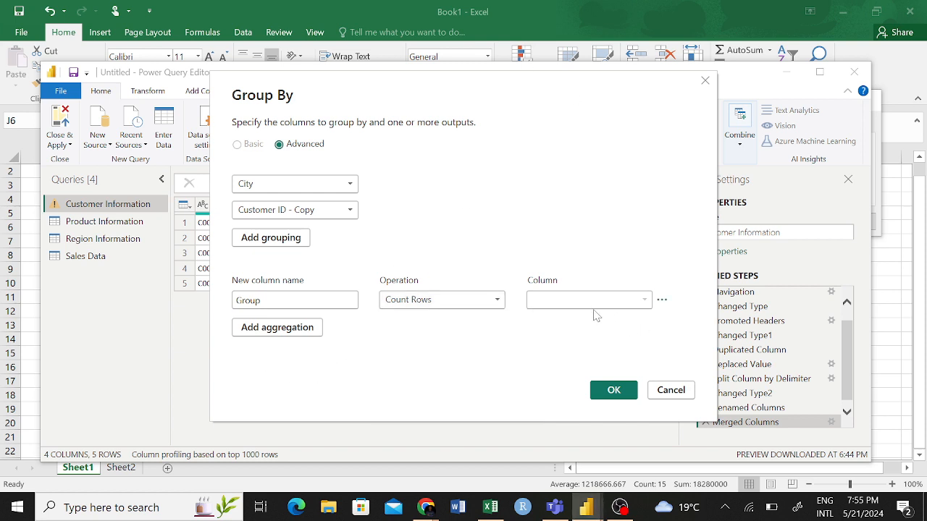
pyautogui.click(614, 391)
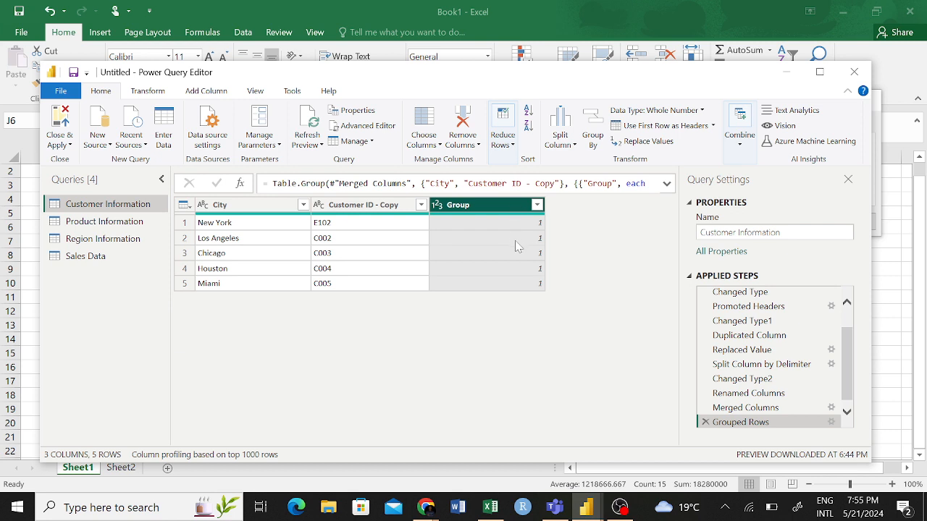
pyautogui.click(706, 421)
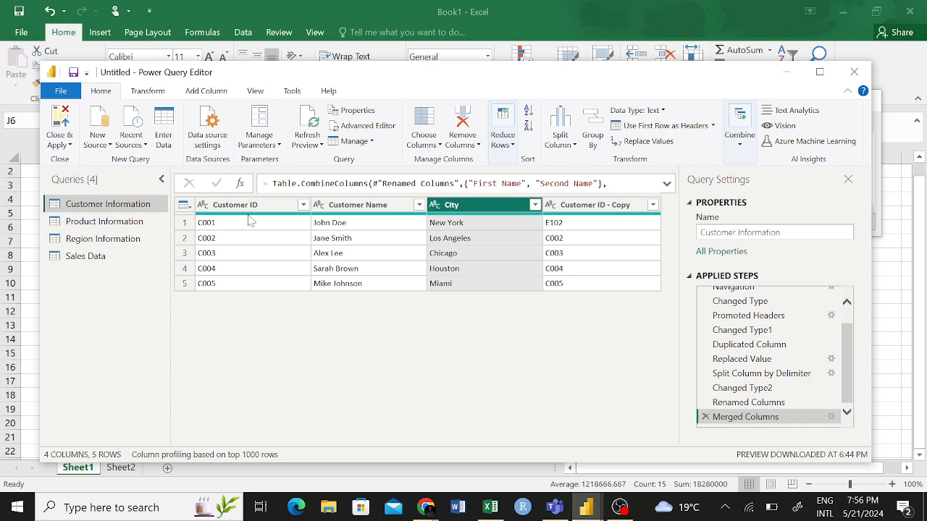
pyautogui.moveTo(250, 220)
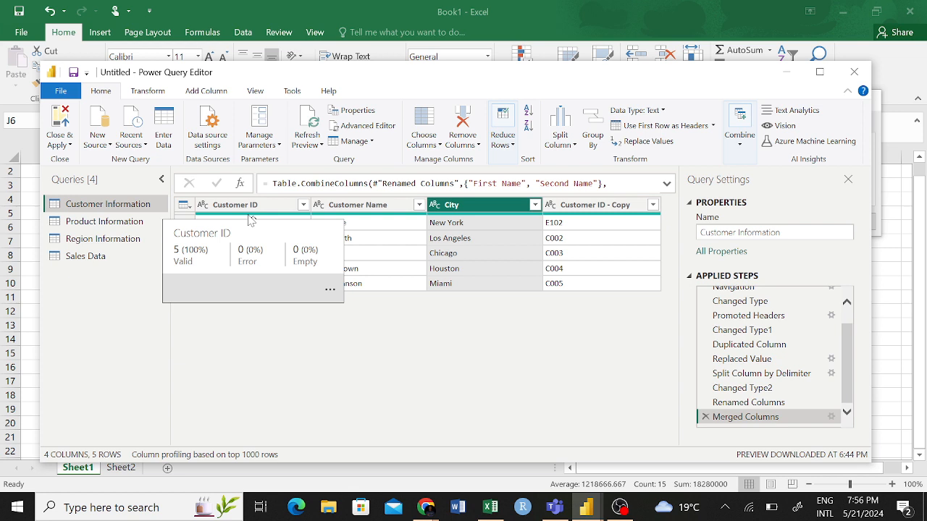
pyautogui.click(246, 254)
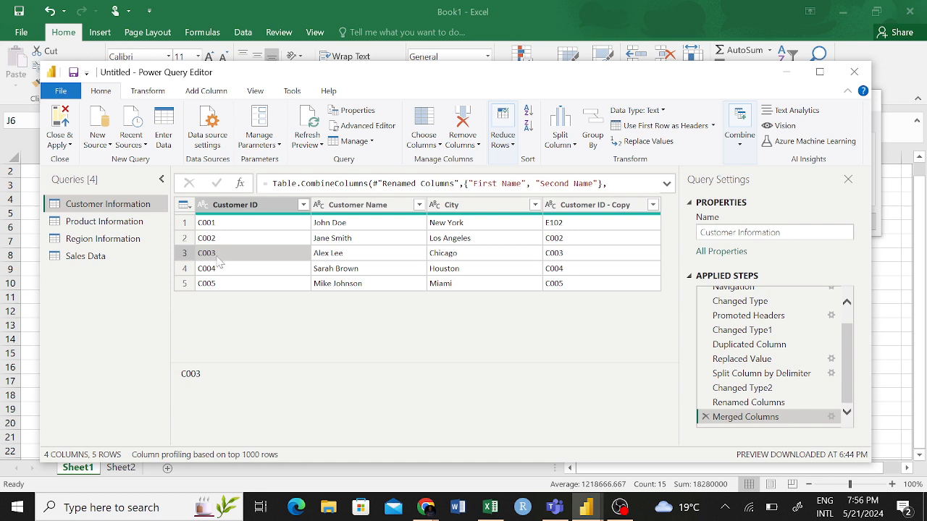
pyautogui.click(220, 272)
pyautogui.click(224, 247)
pyautogui.click(226, 243)
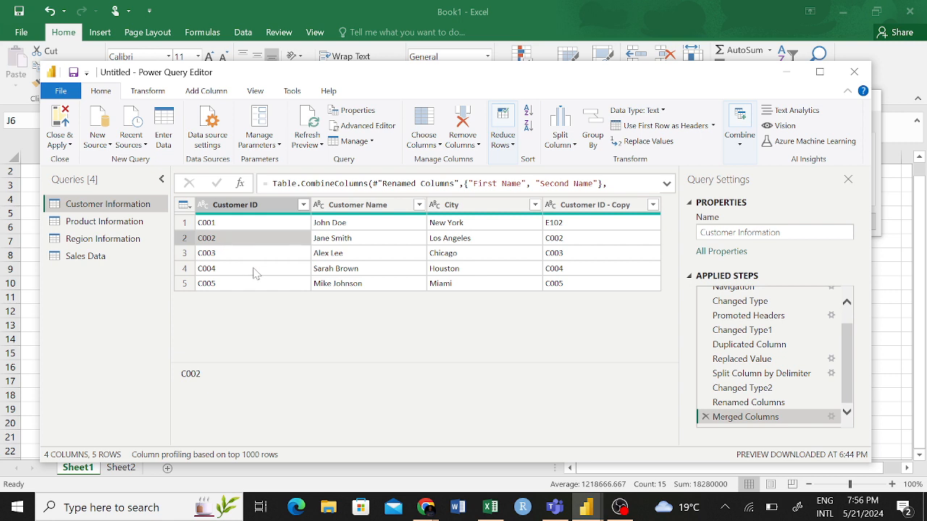
pyautogui.rightClick(230, 244)
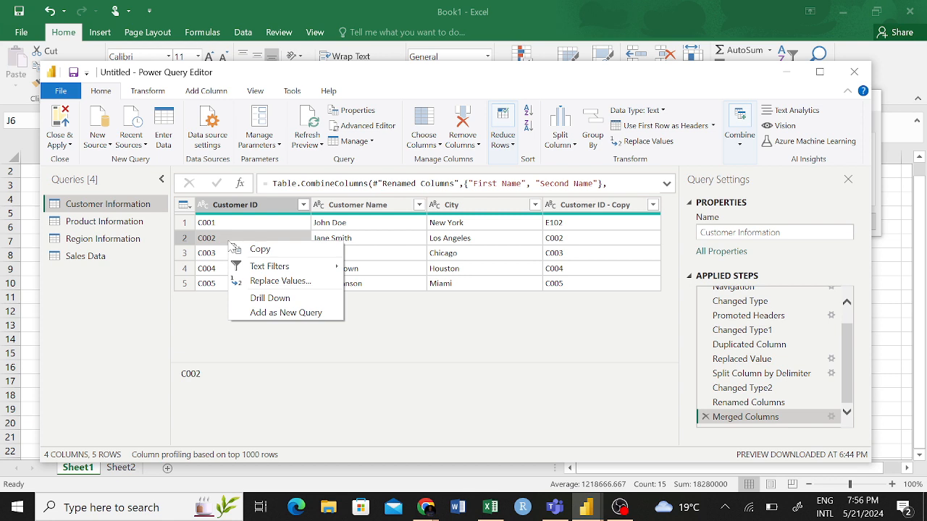
pyautogui.click(224, 246)
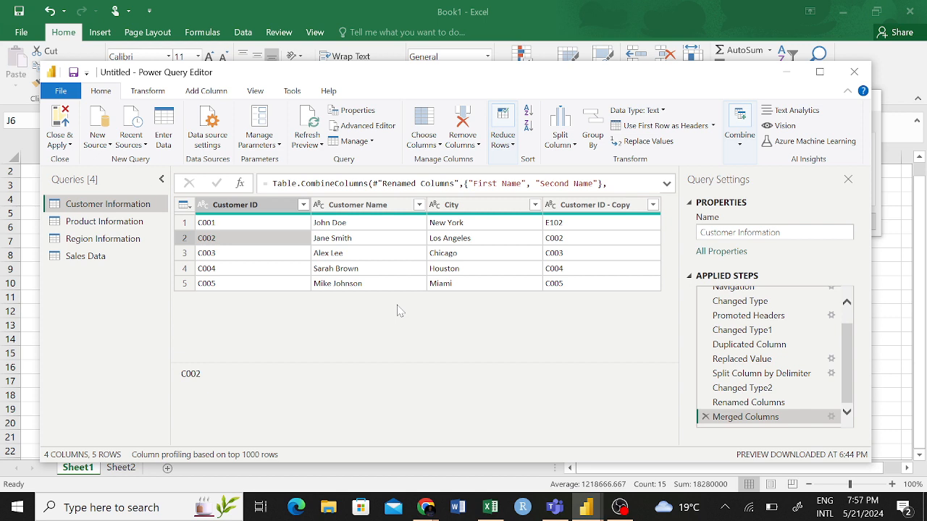
# - Close Power Query Editor and apply the query changes to the report
pyautogui.click(344, 209)
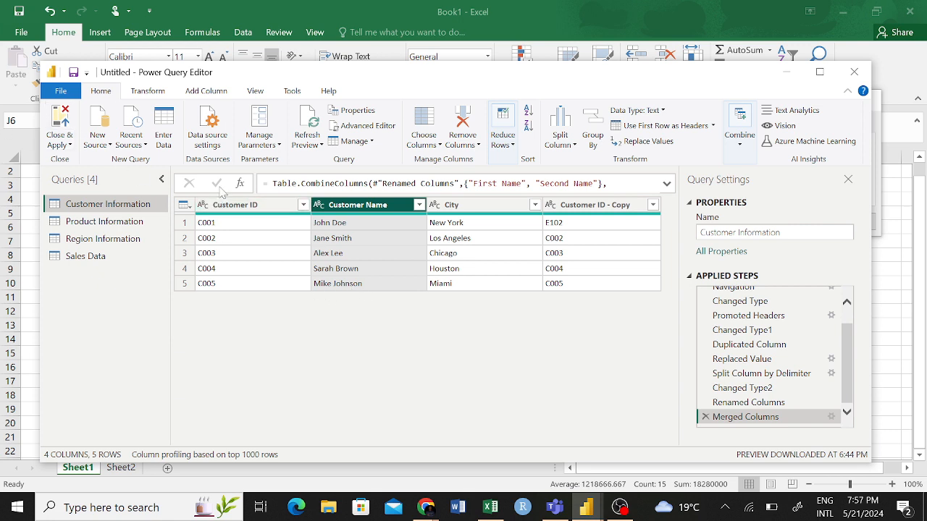
pyautogui.click(63, 140)
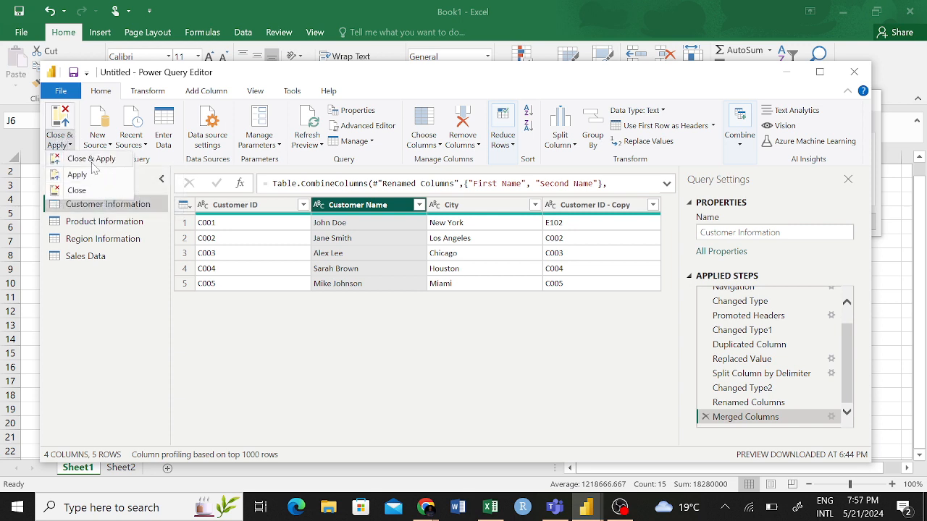
pyautogui.click(92, 160)
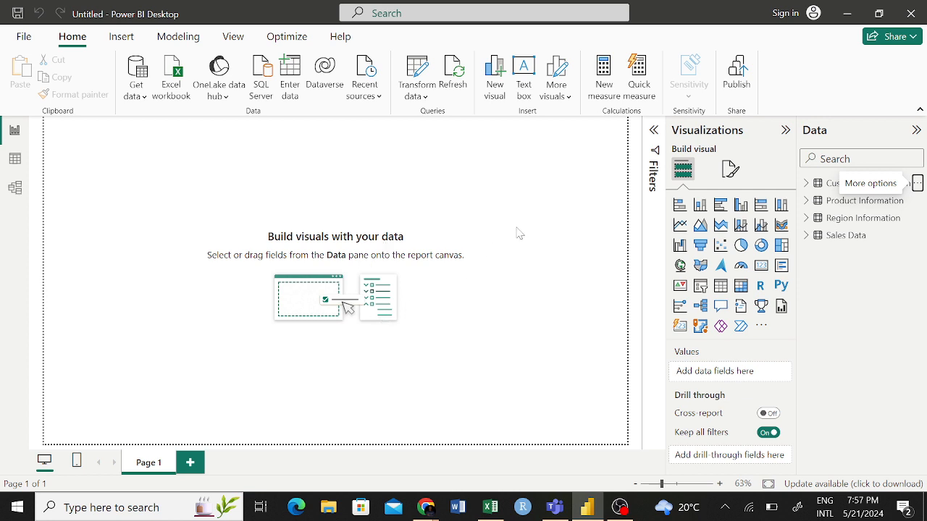
# - Review the fields contained in the Customer Information table
pyautogui.click(805, 188)
pyautogui.click(811, 188)
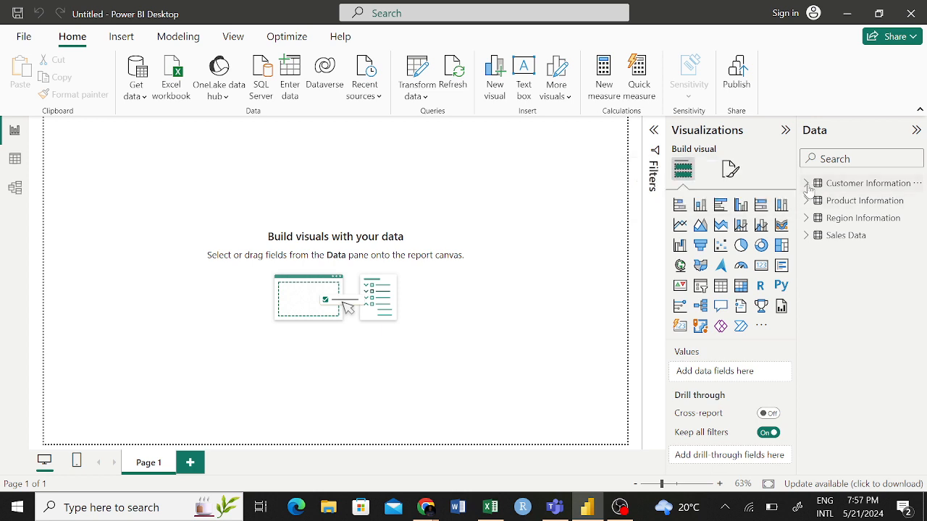
pyautogui.click(806, 187)
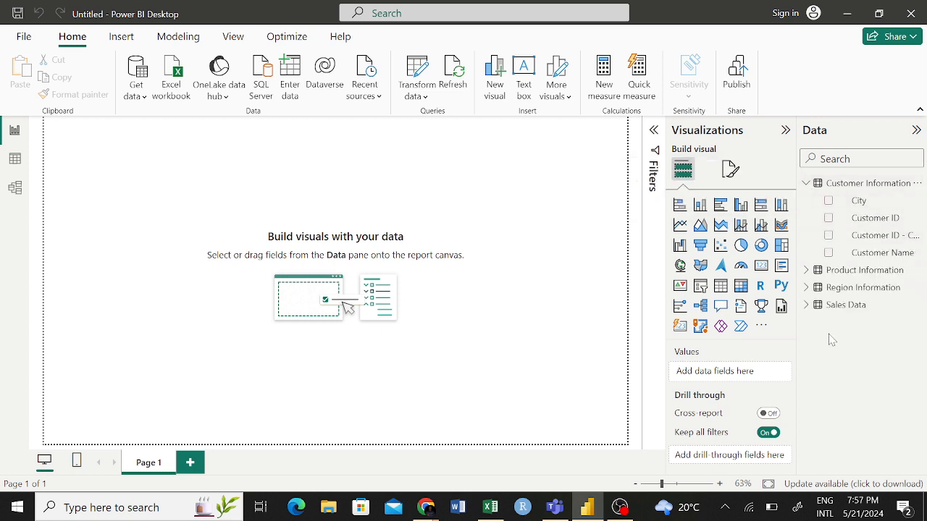
pyautogui.click(808, 185)
pyautogui.click(808, 185)
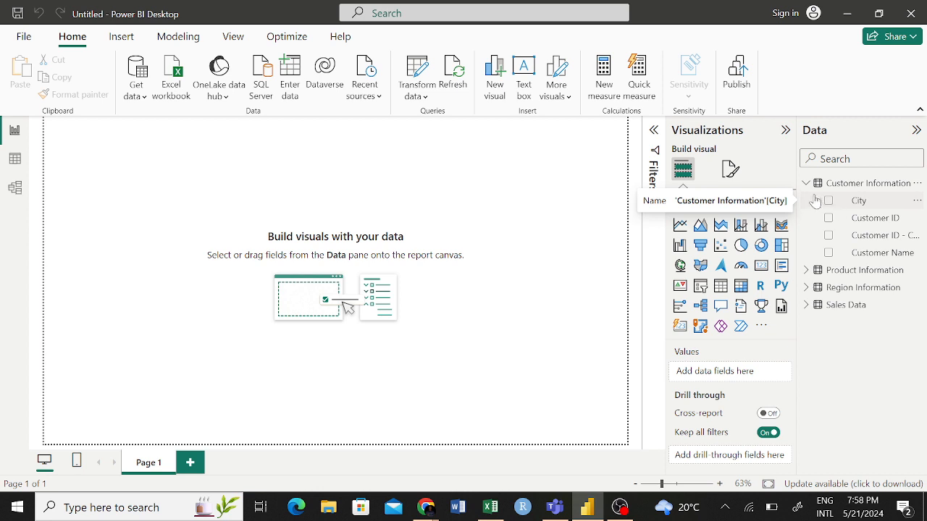
pyautogui.click(808, 185)
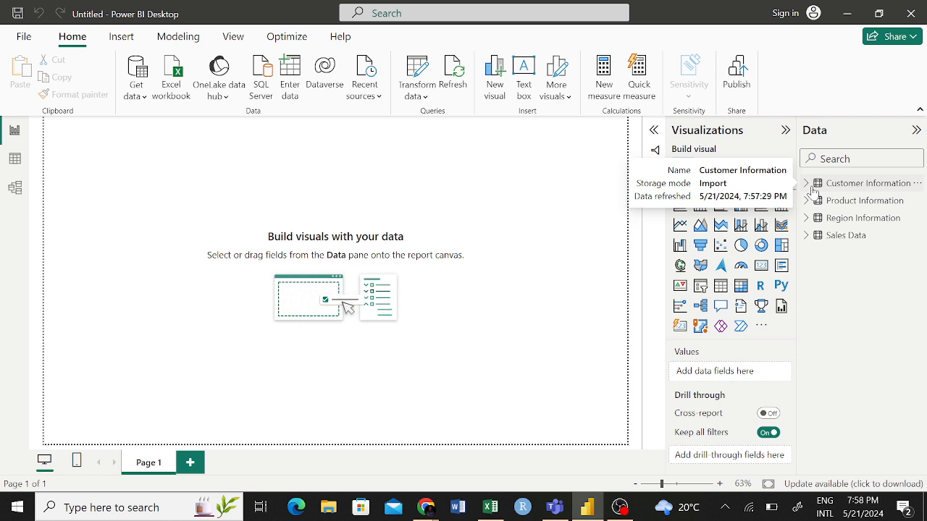
# - Look through the actions available for the Customer Information table and the fields of the Sales Data table
pyautogui.click(916, 186)
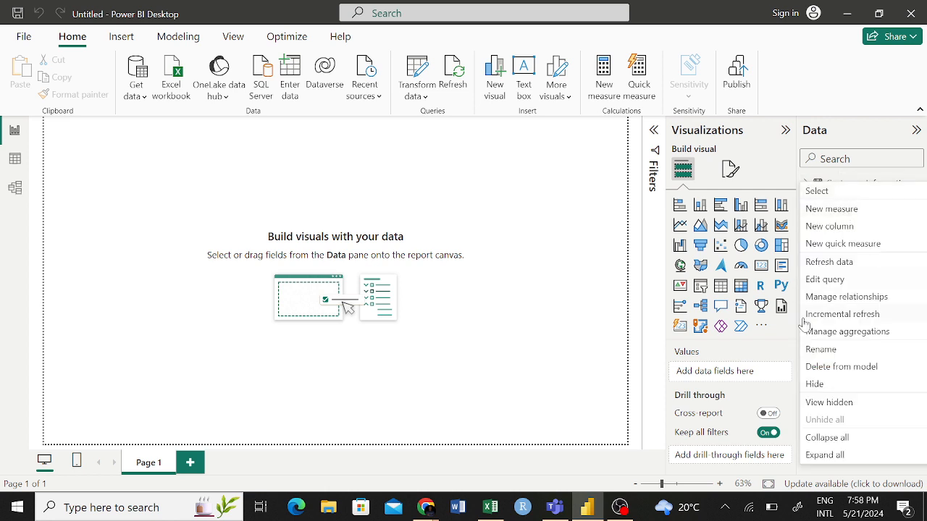
pyautogui.click(590, 256)
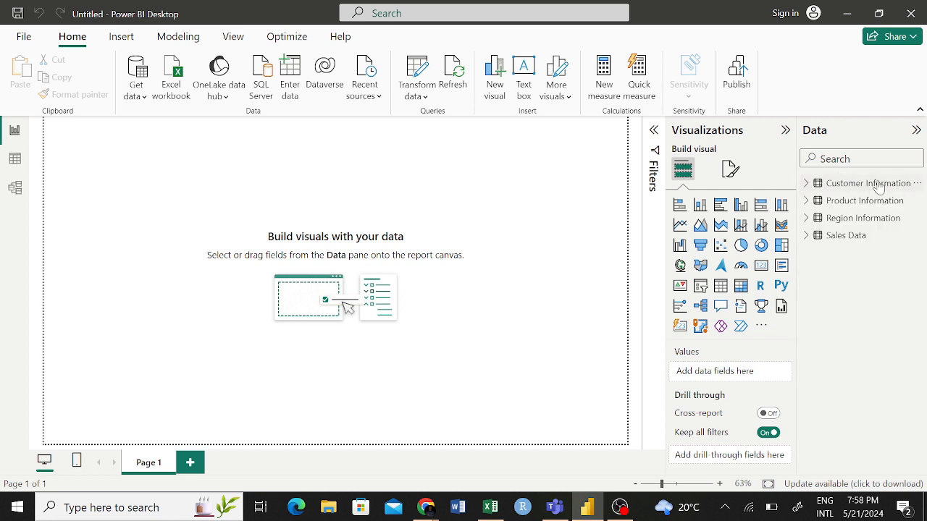
pyautogui.click(917, 185)
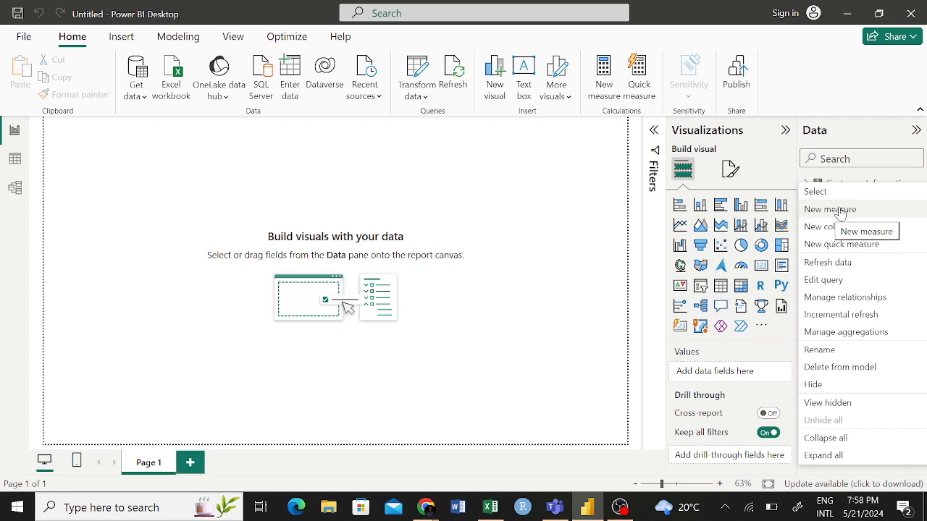
pyautogui.click(588, 202)
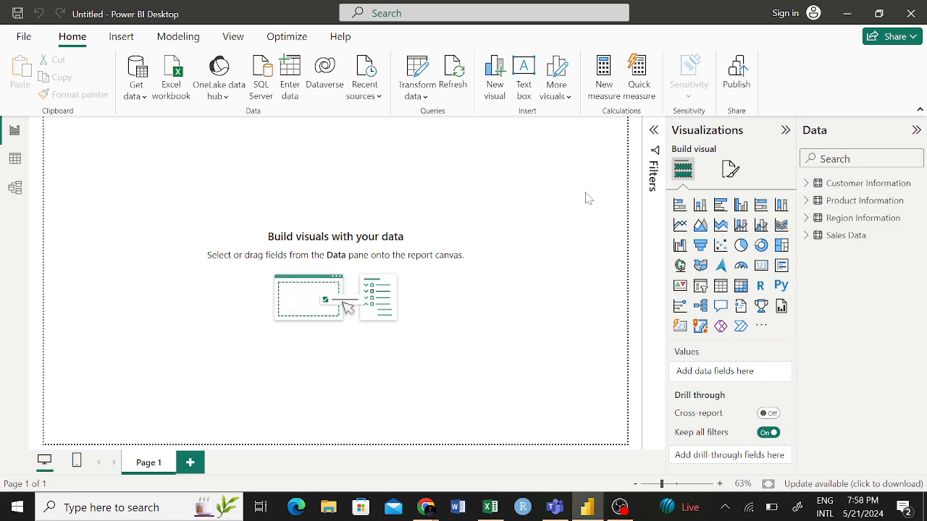
pyautogui.click(806, 236)
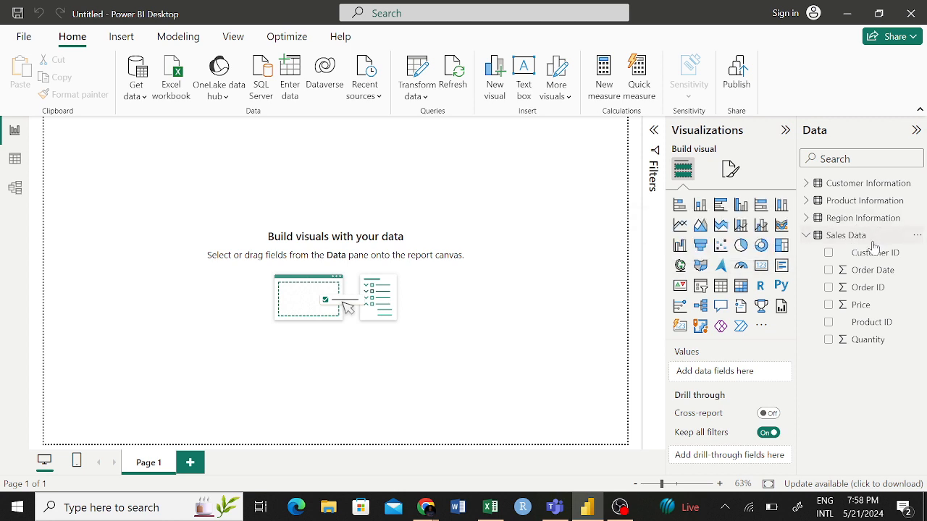
pyautogui.click(807, 236)
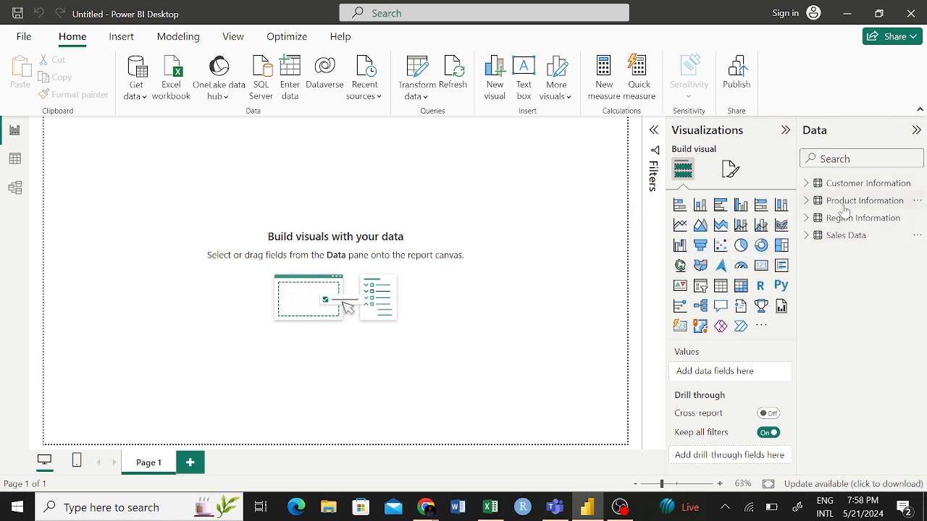
pyautogui.click(917, 183)
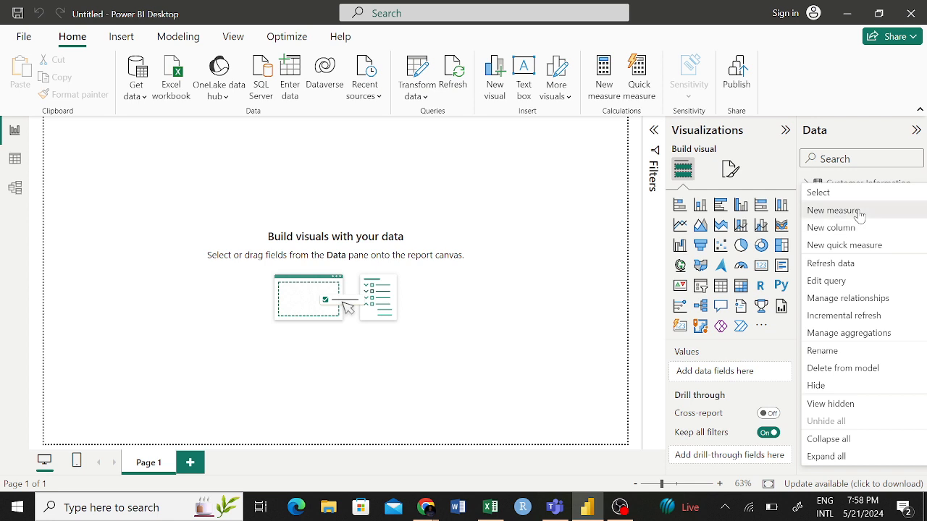
pyautogui.click(859, 210)
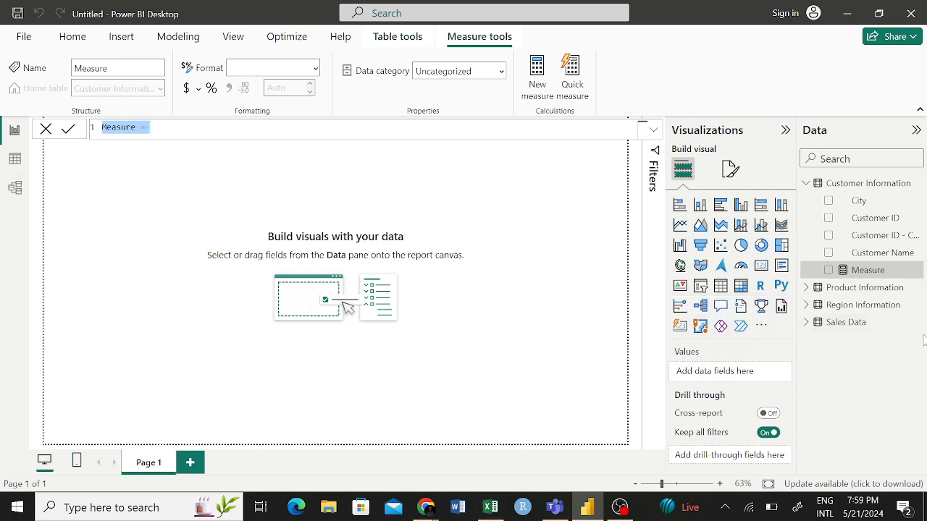
pyautogui.click(808, 326)
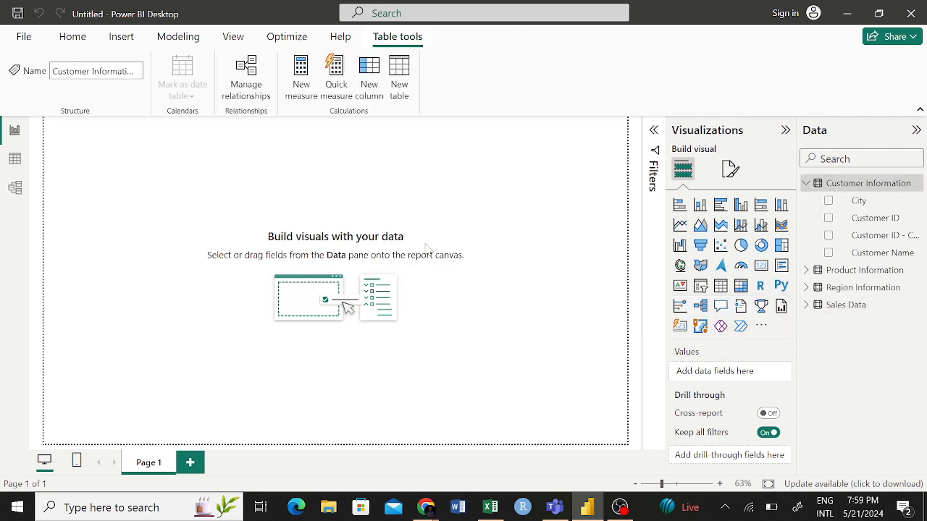
# - Show the Sales Data table's rows in Table view and collapse the Customer Information field list
pyautogui.click(14, 161)
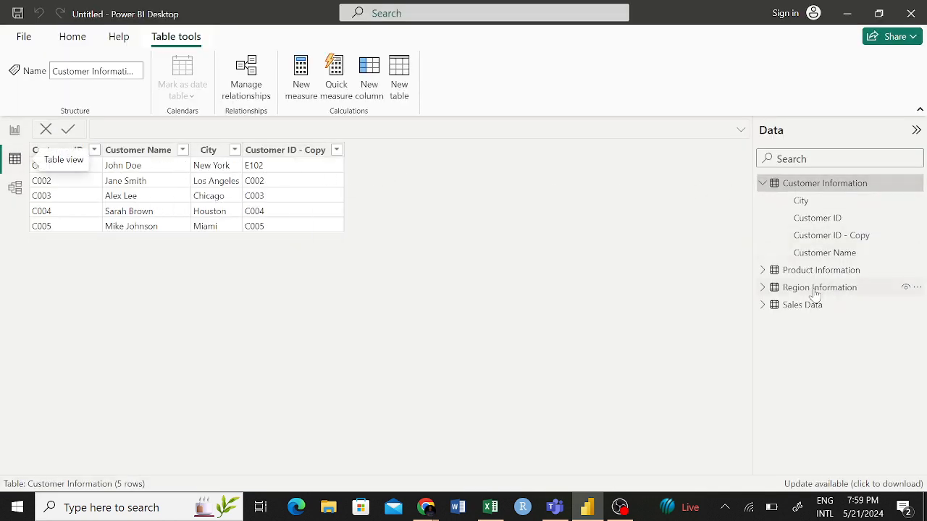
pyautogui.click(808, 306)
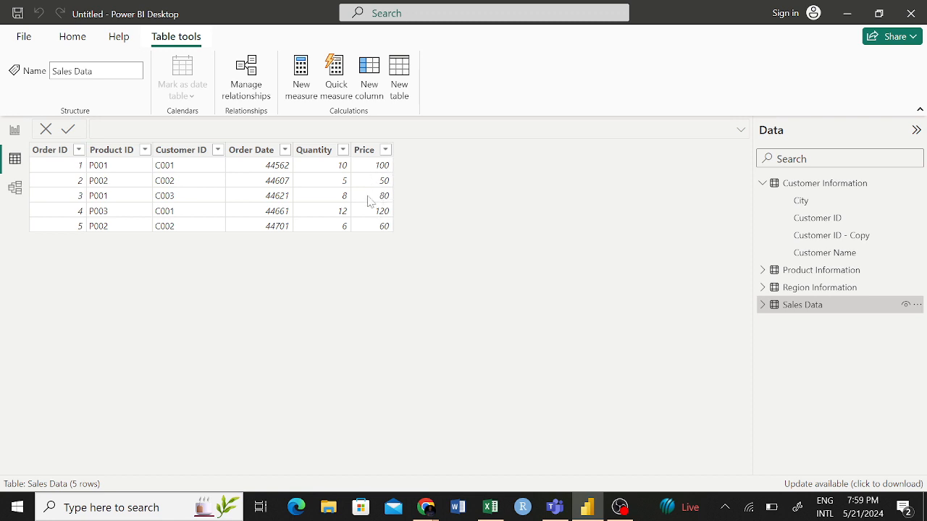
pyautogui.click(15, 130)
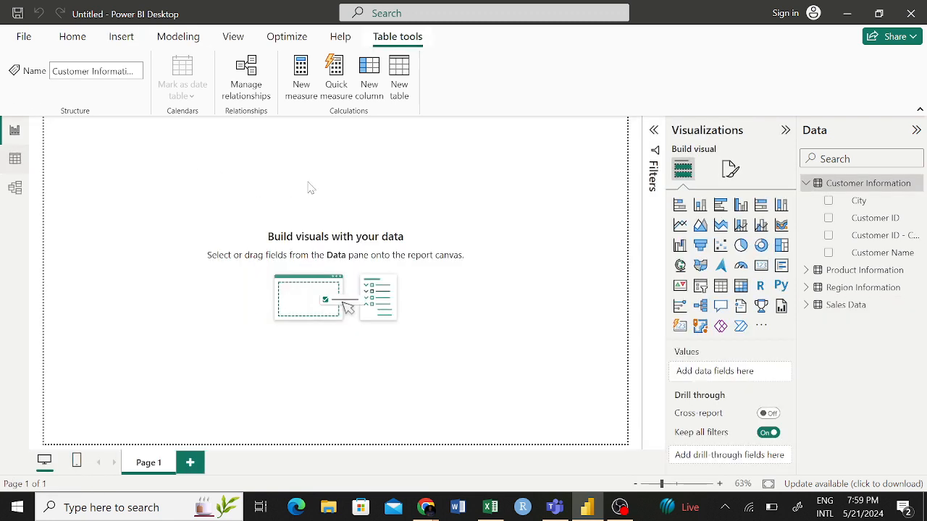
pyautogui.click(808, 307)
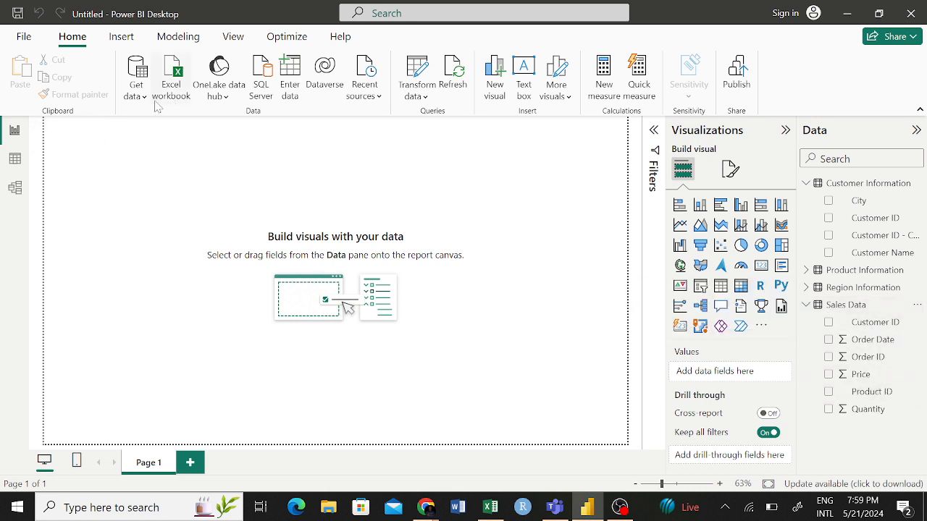
pyautogui.click(14, 159)
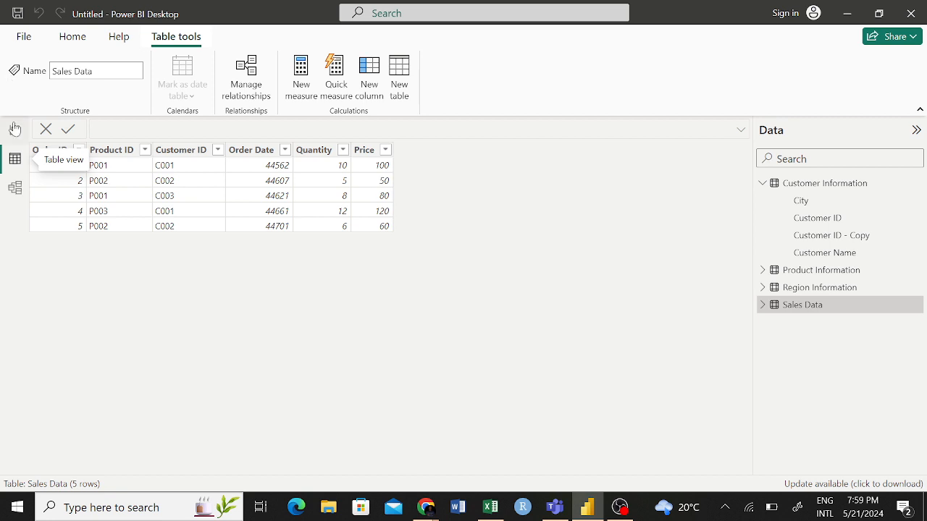
pyautogui.moveTo(887, 312)
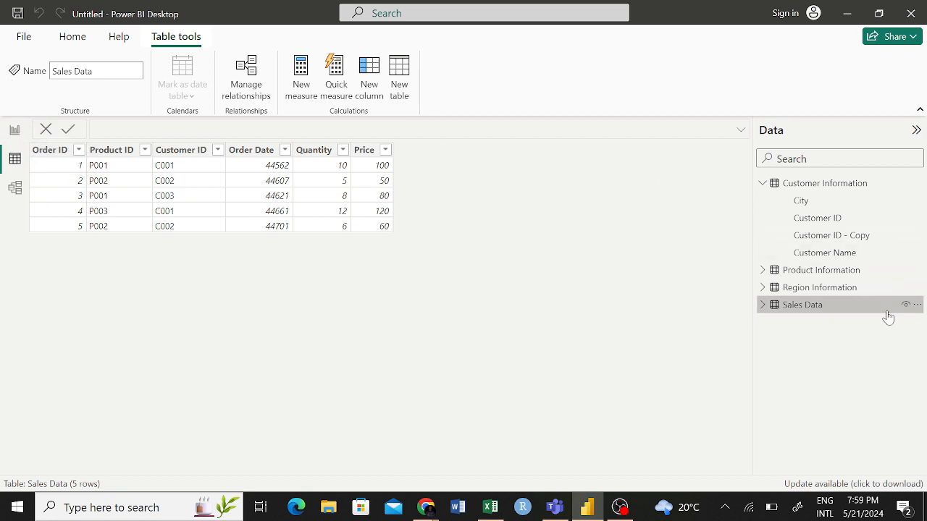
pyautogui.click(917, 310)
pyautogui.click(878, 356)
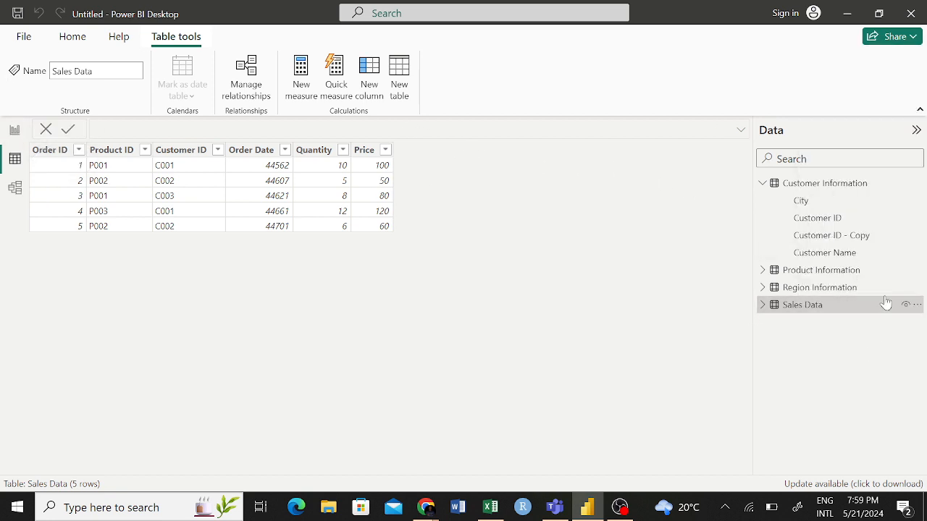
pyautogui.click(762, 183)
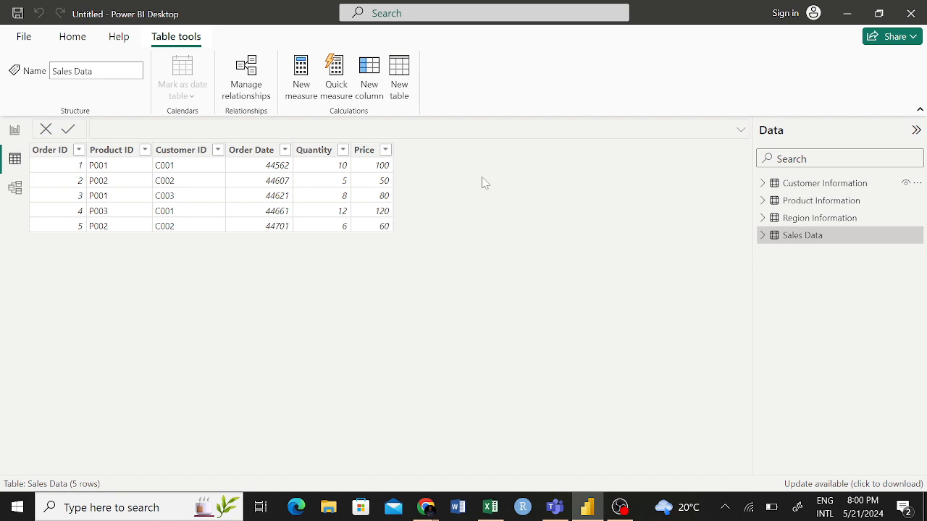
pyautogui.click(917, 236)
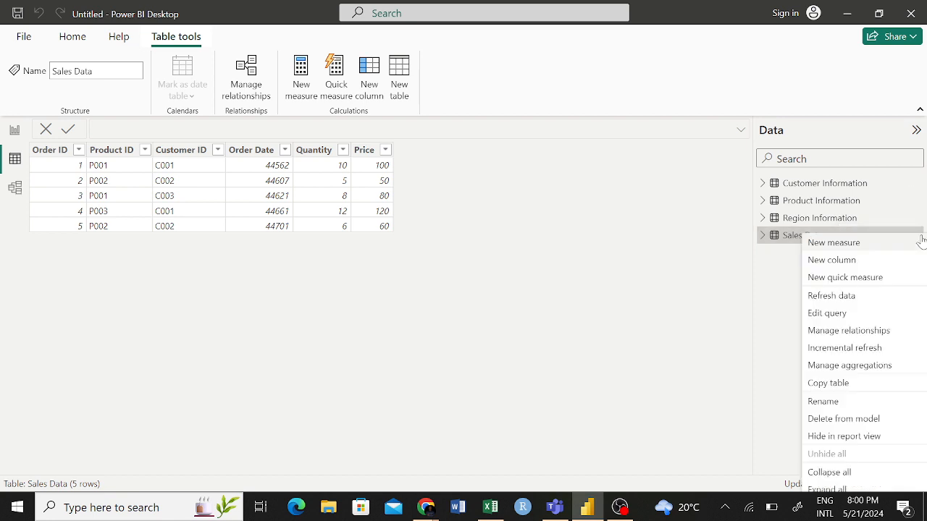
pyautogui.click(844, 262)
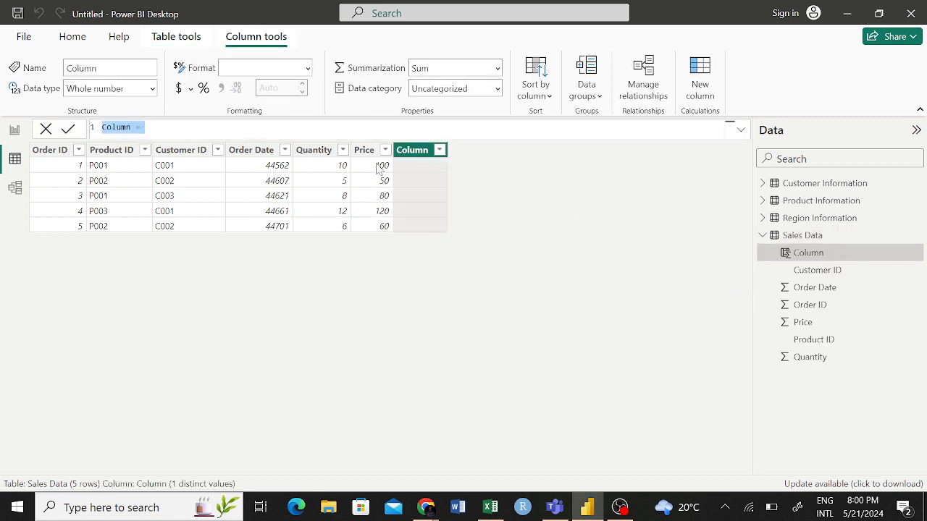
pyautogui.doubleClick(419, 151)
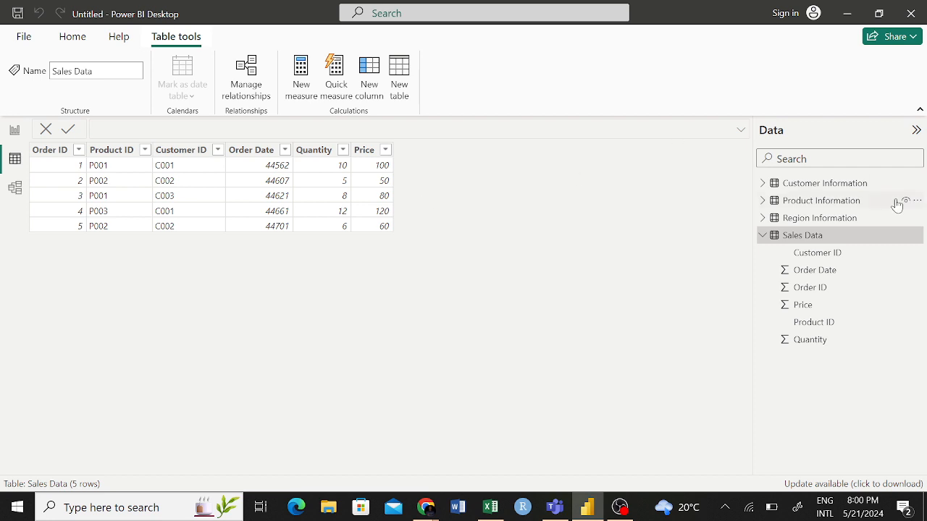
# - Start a new calculated column in the Sales Data table and name it Total Sales in its formula
pyautogui.click(917, 238)
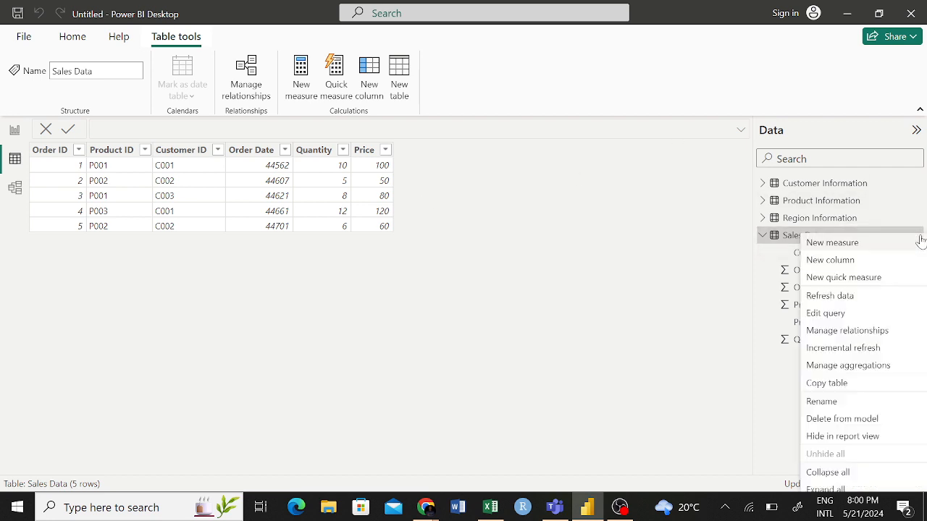
pyautogui.click(845, 265)
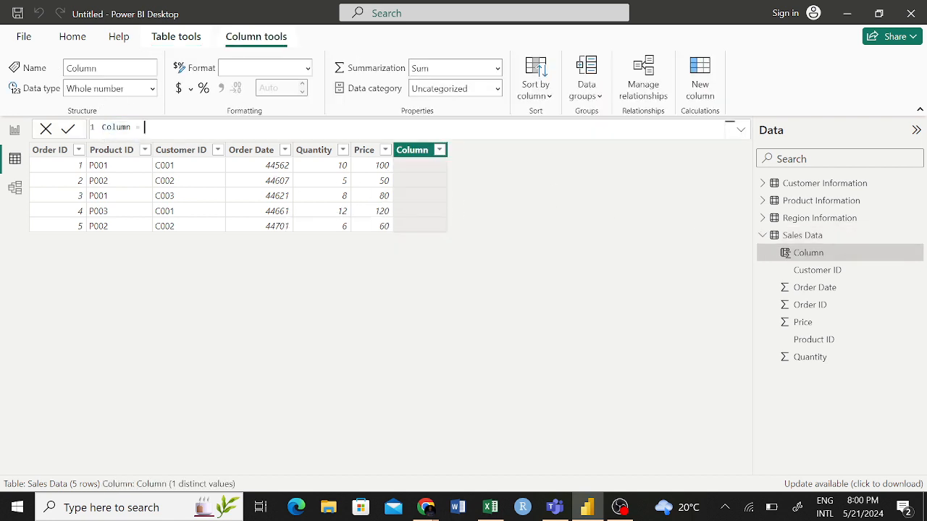
pyautogui.moveTo(132, 127); pyautogui.dragTo(104, 129)
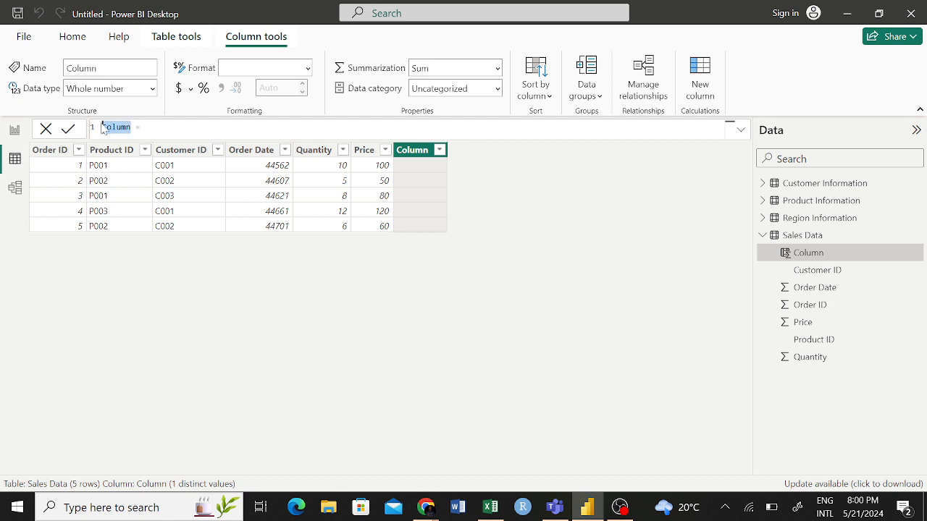
pyautogui.write('Total Sales')
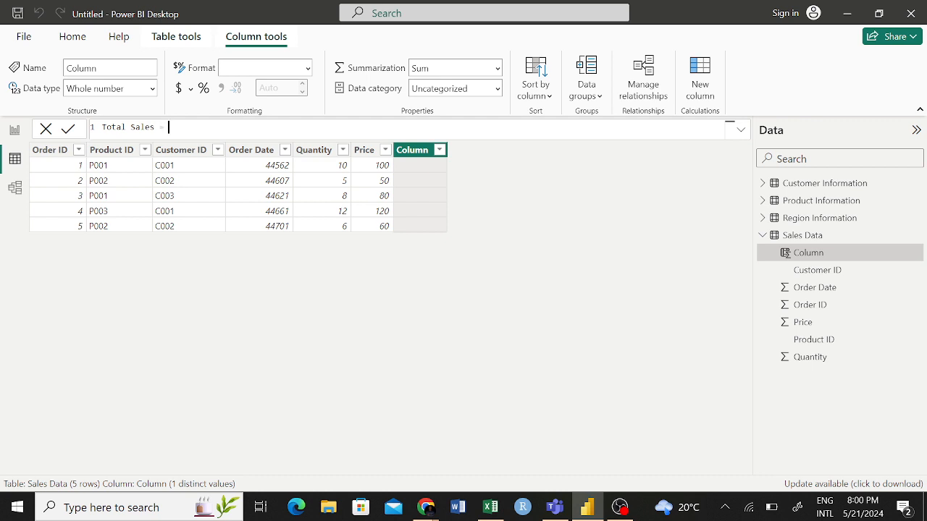
# - Reference 'Sales Data'[Quantity] as the first term of the Total Sales formula
pyautogui.write('s')
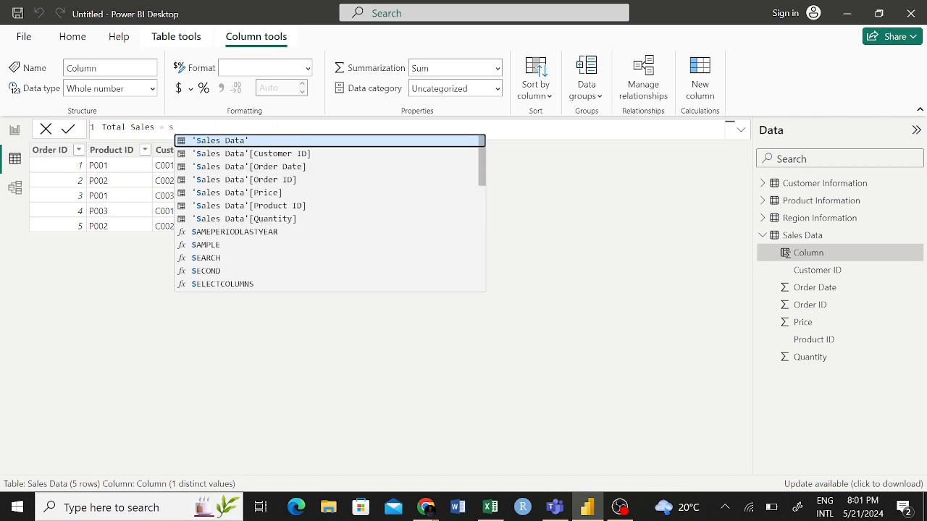
pyautogui.press('BackSpace')
pyautogui.write('s')
pyautogui.click(276, 219)
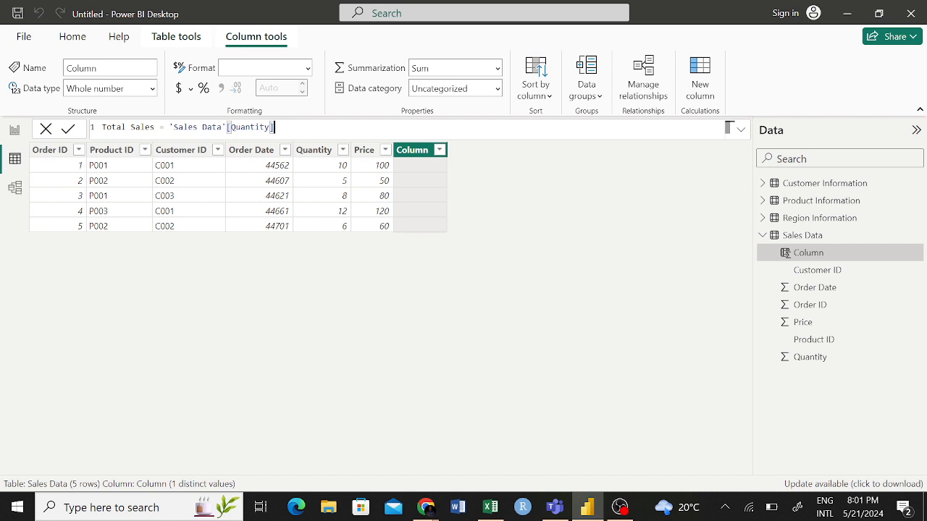
# - Try putting the CALCULATE function before the Quantity reference in the Total Sales formula, and remove it again
pyautogui.click(169, 128)
pyautogui.write('C')
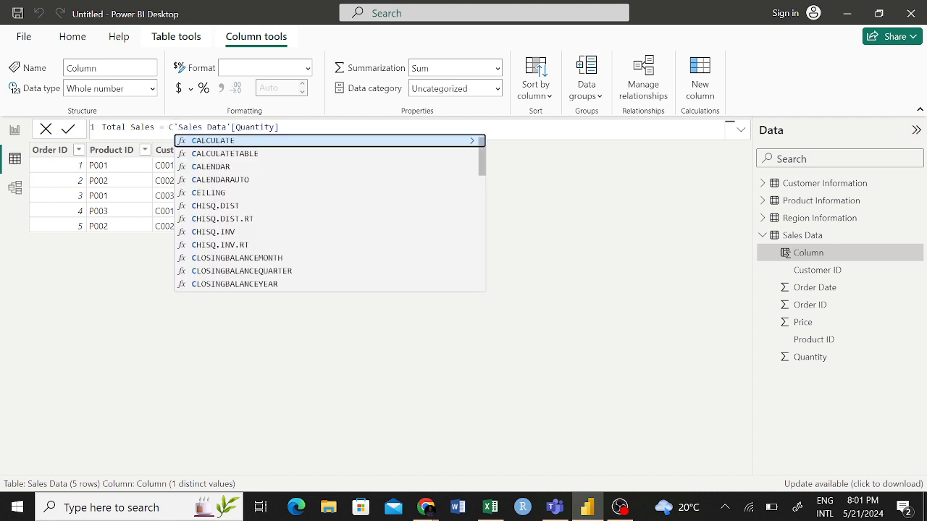
pyautogui.press('Tab')
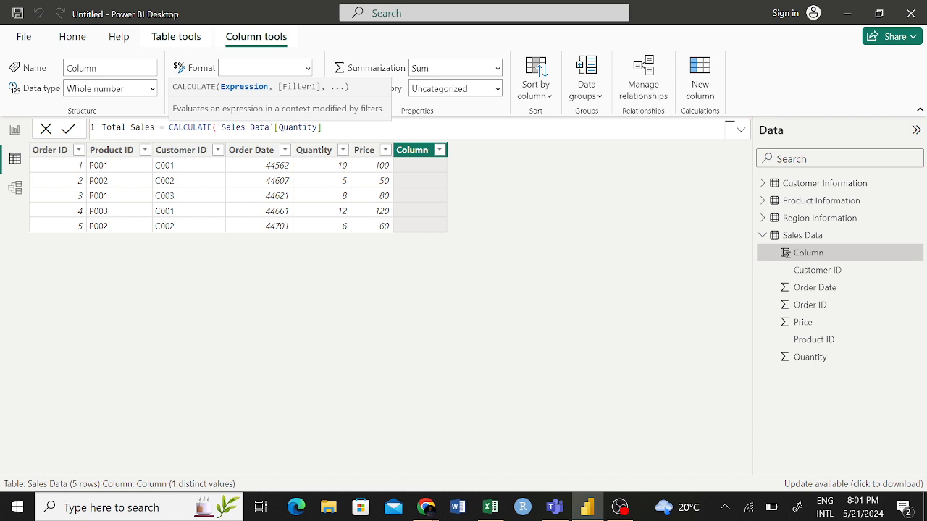
pyautogui.press('BackSpace')
pyautogui.press('BackSpace')
pyautogui.press('BackSpace')
pyautogui.press('BackSpace')
pyautogui.press('BackSpace')
pyautogui.press('BackSpace')
pyautogui.press('BackSpace')
pyautogui.press('BackSpace')
pyautogui.press('BackSpace')
pyautogui.press('BackSpace')
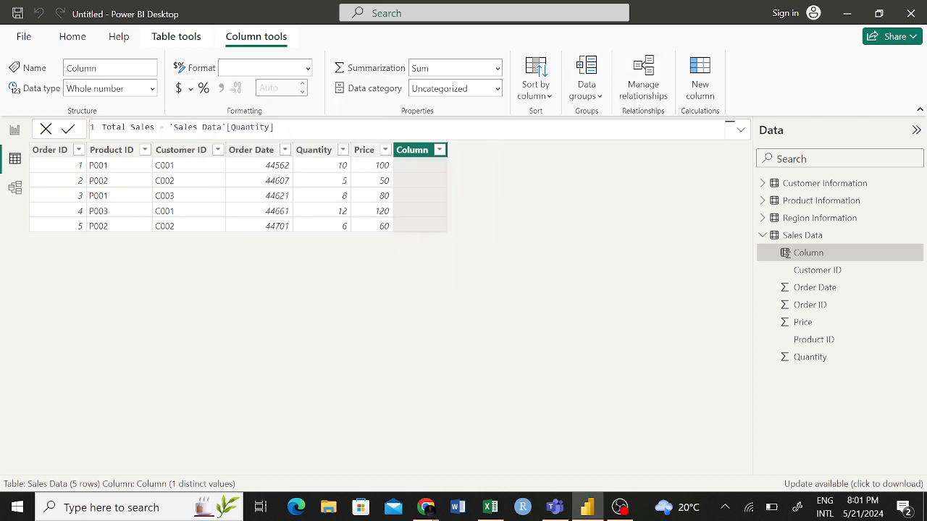
# - Complete the Total Sales formula by multiplying Quantity by 'Sales Data'[Price], and commit the calculated column
pyautogui.click(275, 127)
pyautogui.write('*sa')
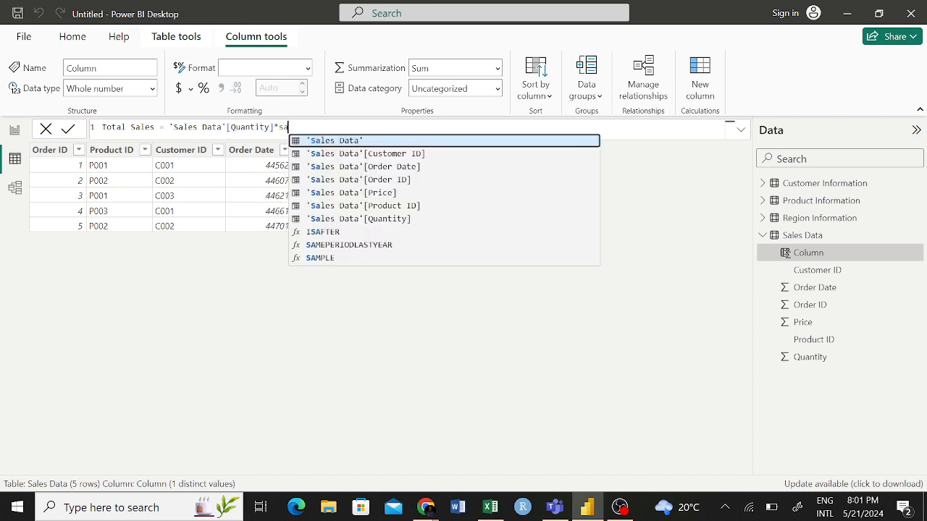
pyautogui.click(355, 192)
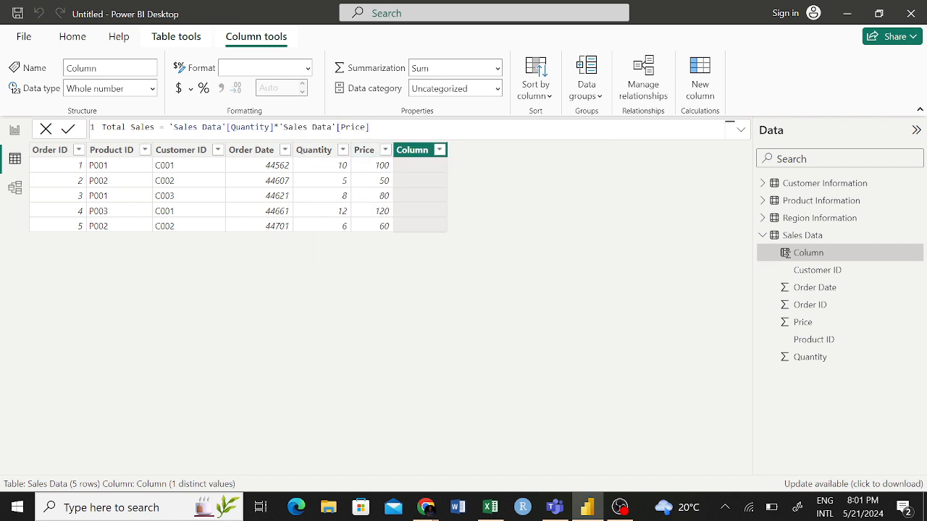
pyautogui.press('Return')
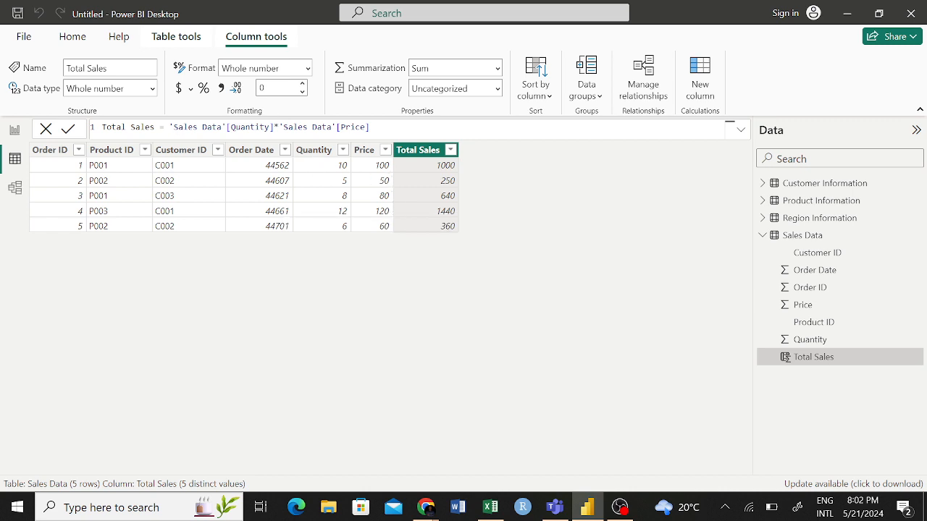
pyautogui.click(276, 127)
pyautogui.moveTo(369, 127); pyautogui.dragTo(101, 127)
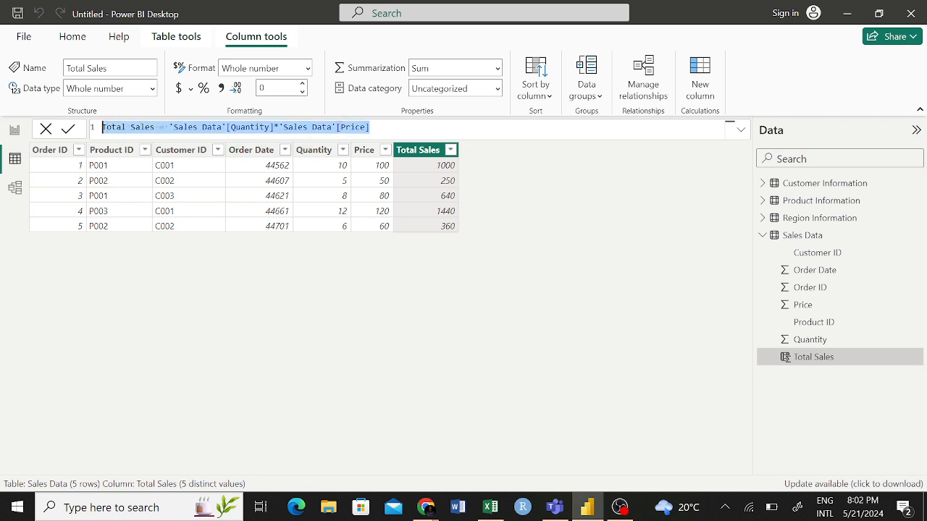
pyautogui.click(372, 128)
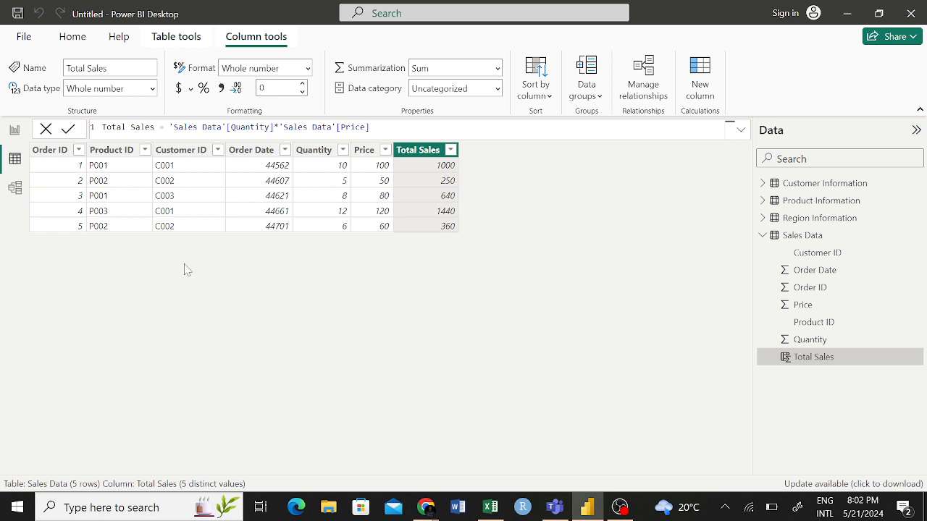
# - Switch to Report view and collapse the Customer Information and Sales Data field lists
pyautogui.click(16, 132)
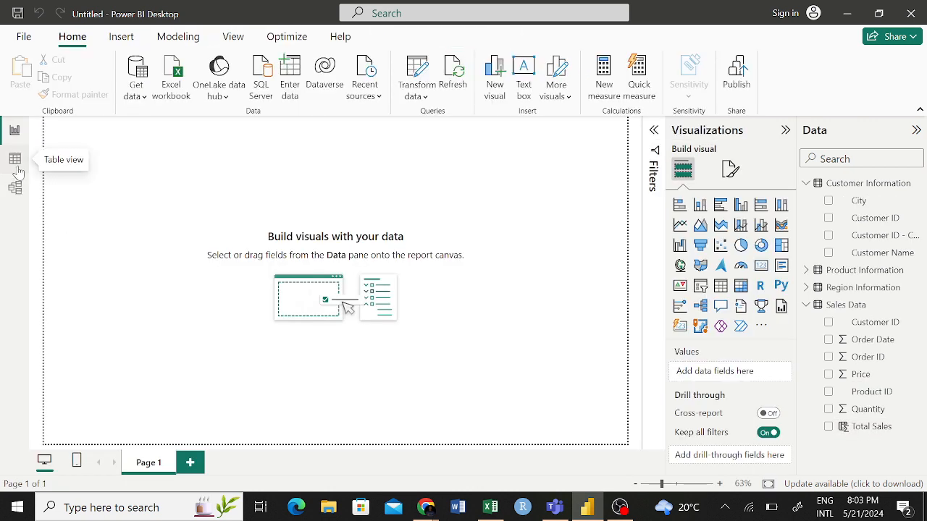
pyautogui.click(805, 184)
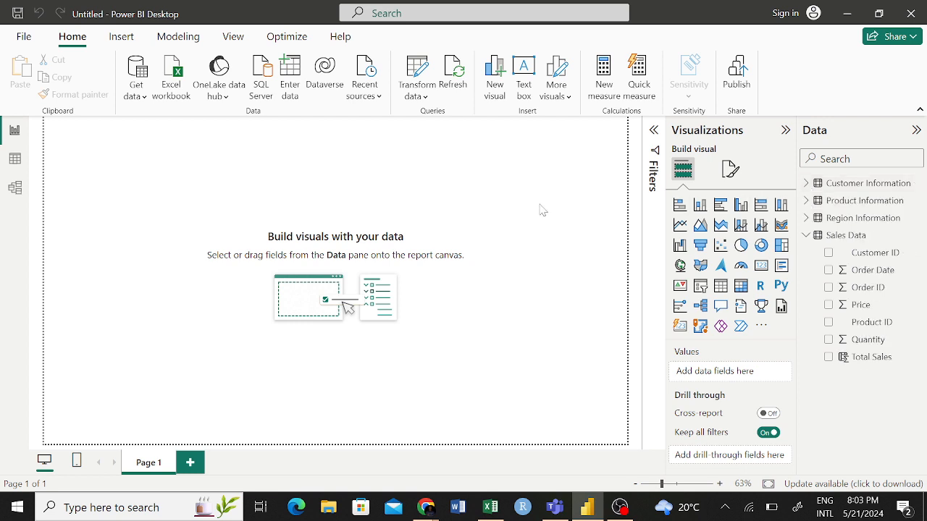
pyautogui.click(806, 236)
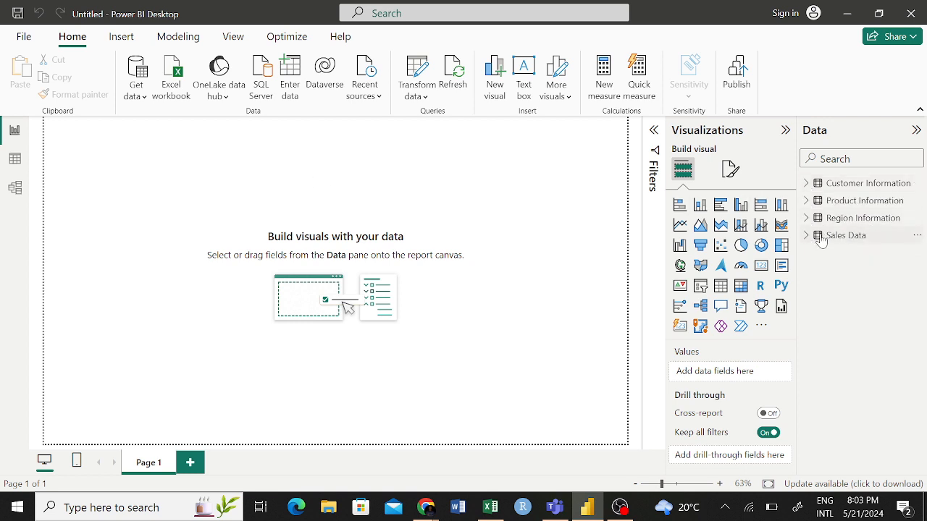
# - Open the Customer Information query for editing in Power Query Editor
pyautogui.click(917, 183)
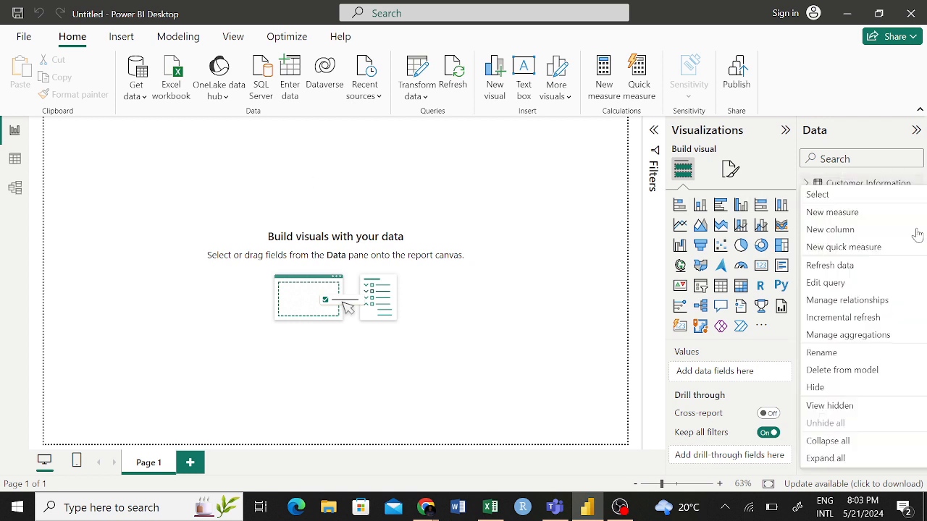
pyautogui.click(825, 283)
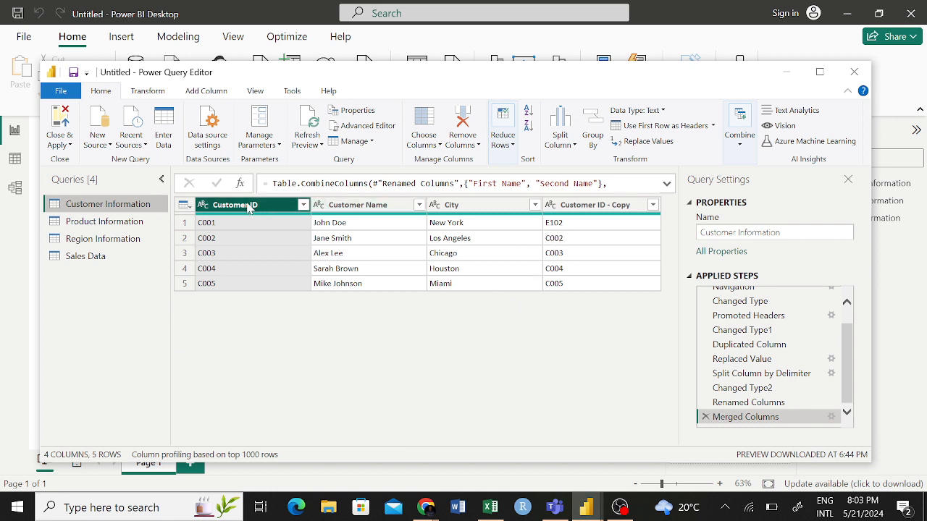
pyautogui.click(336, 249)
# - Try removing the Customer ID column from the Customer Information query, and delete the resulting applied step
pyautogui.click(250, 207)
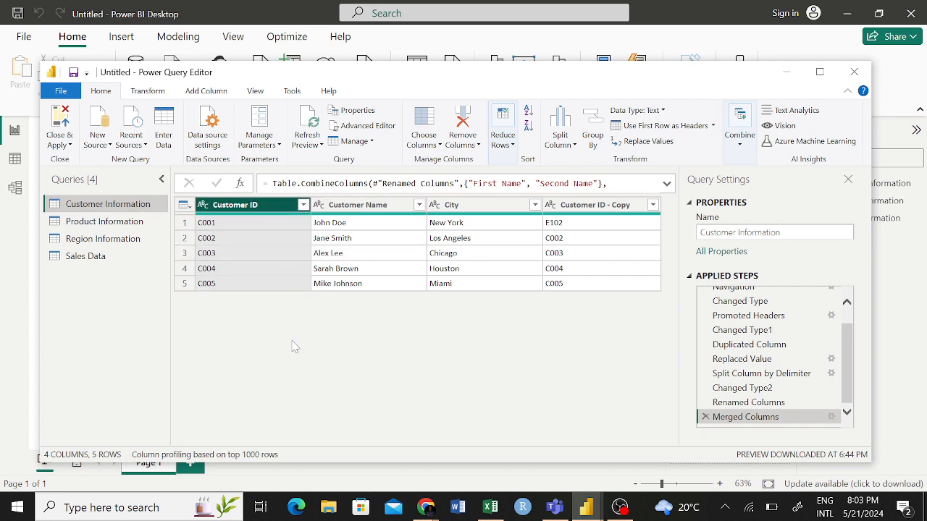
pyautogui.rightClick(257, 210)
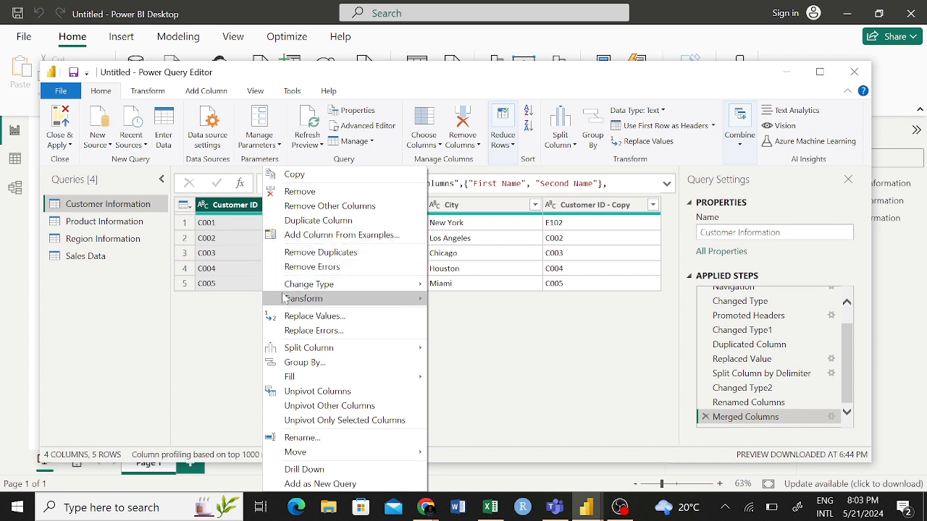
pyautogui.moveTo(288, 305)
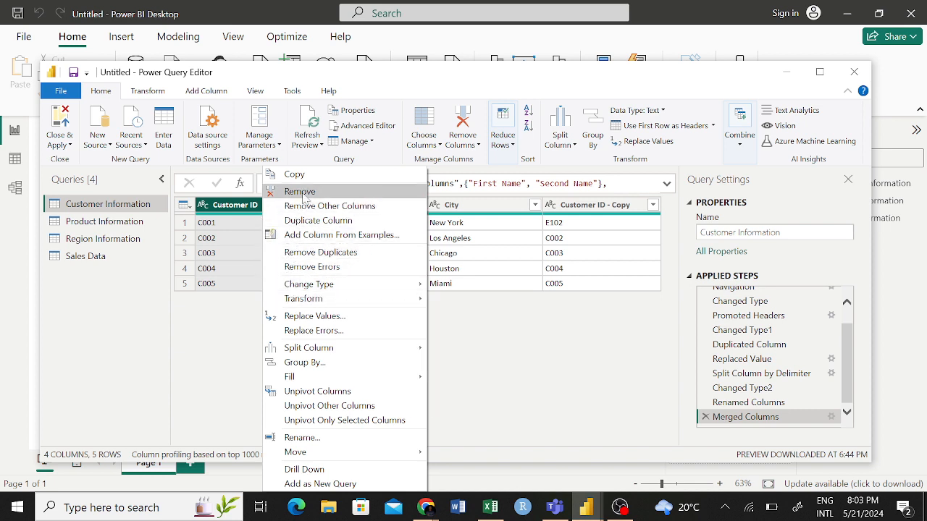
pyautogui.click(303, 192)
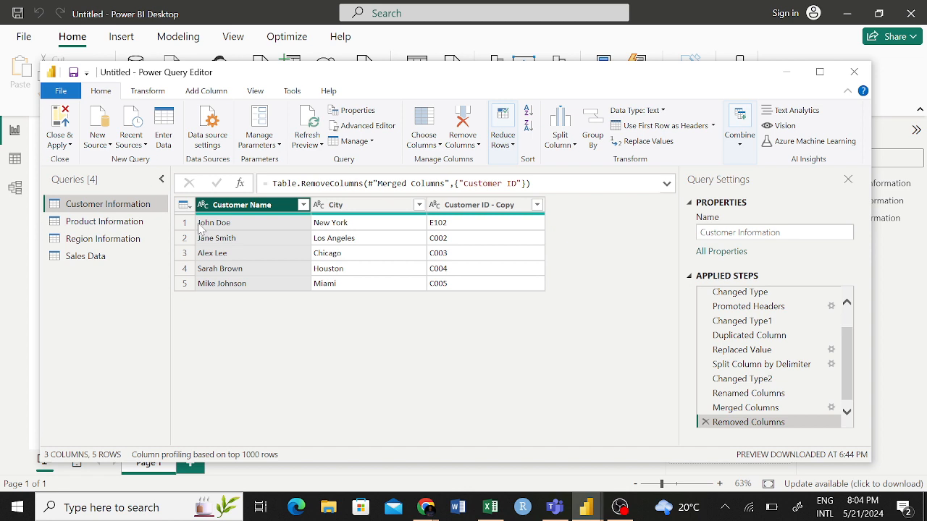
pyautogui.click(705, 422)
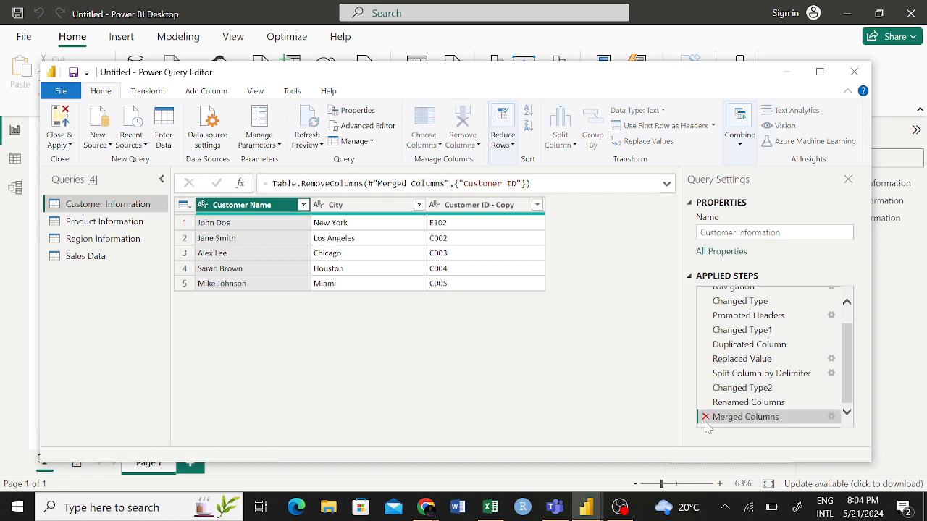
# - Try removing all columns except Customer ID from the Customer Information query, and delete the resulting applied step
pyautogui.click(352, 268)
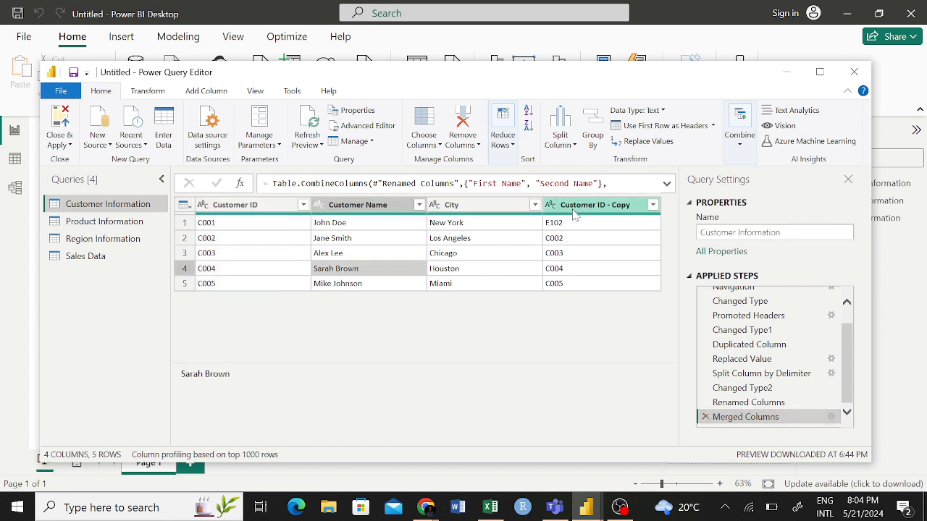
pyautogui.click(258, 205)
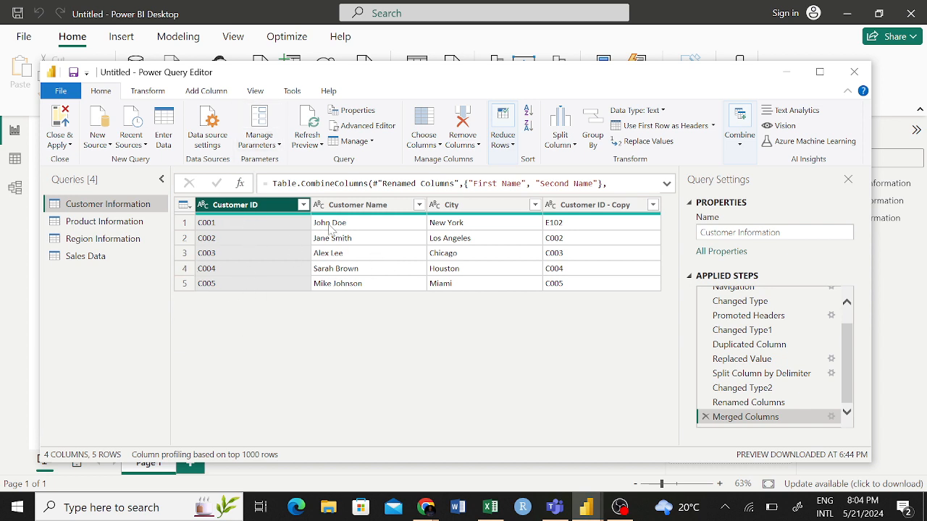
pyautogui.rightClick(239, 208)
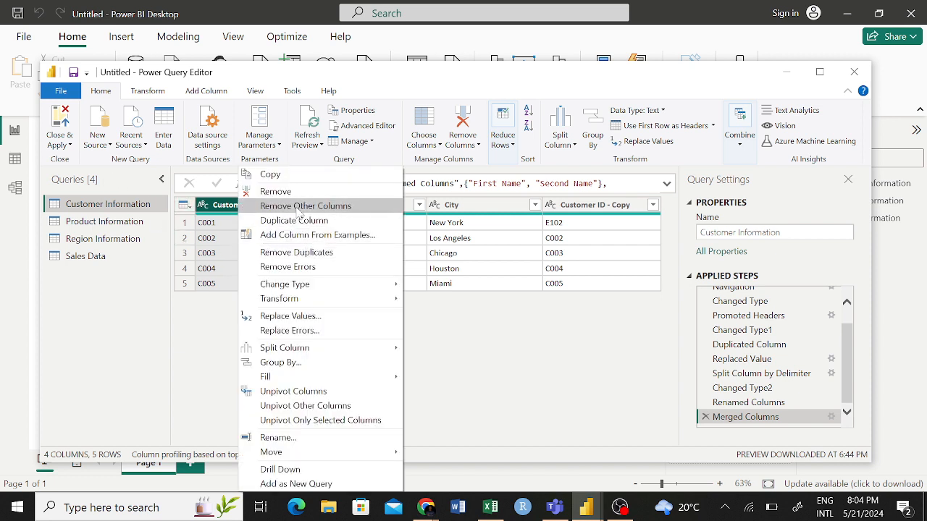
pyautogui.click(298, 211)
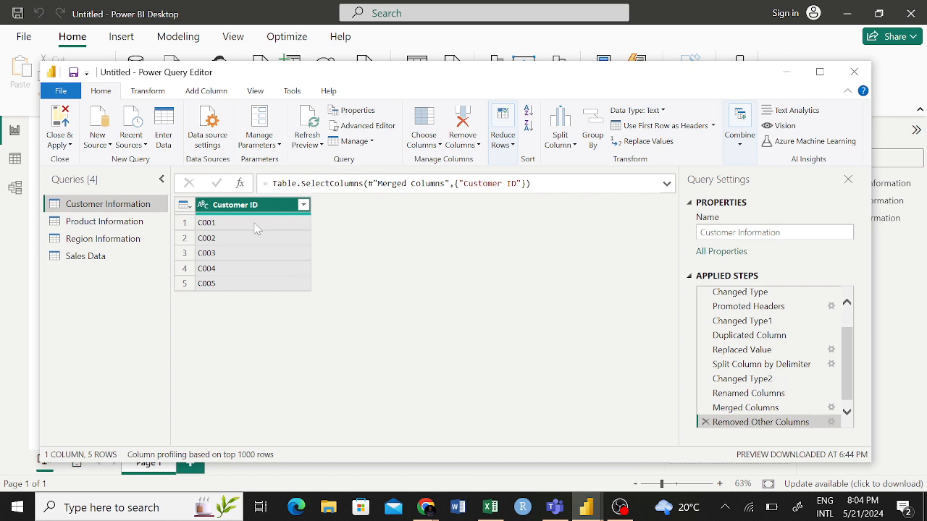
pyautogui.click(704, 422)
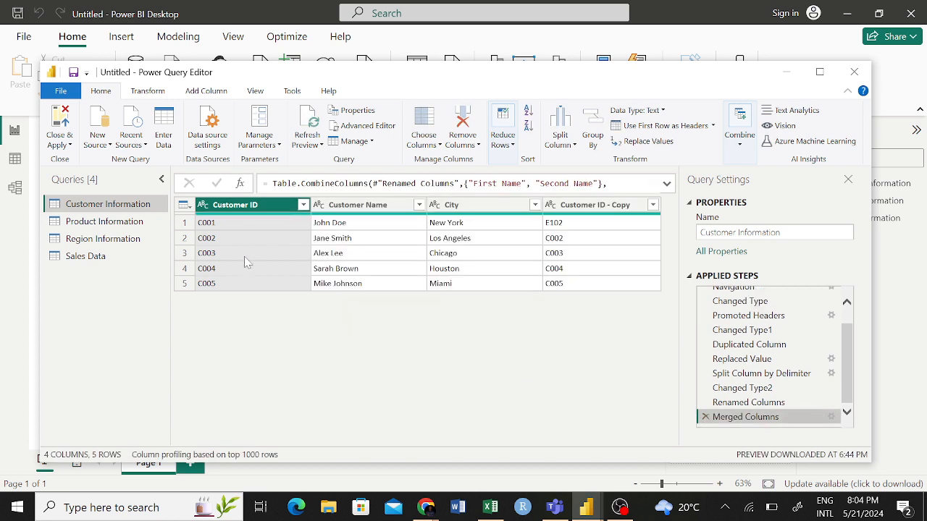
# - Try keeping only the Customer ID and City columns by removing the other columns, and delete that applied step
pyautogui.click(284, 254)
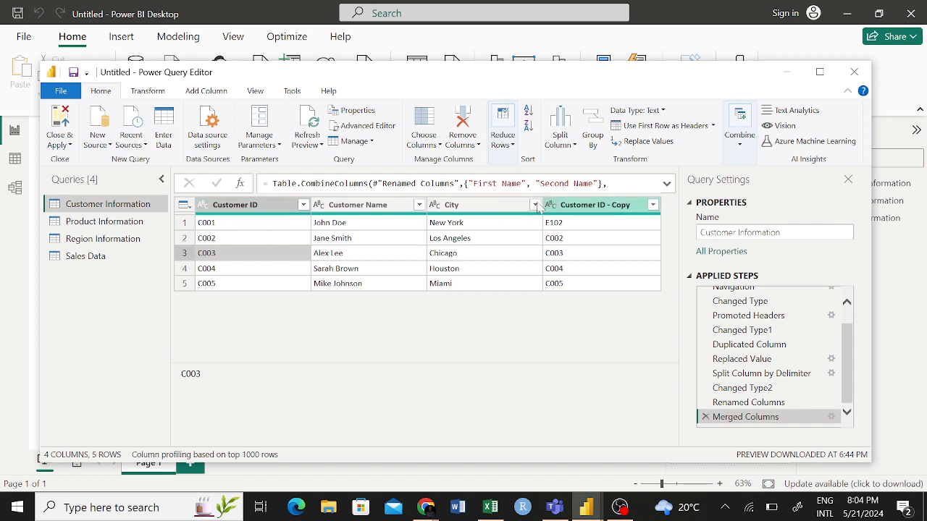
pyautogui.click(255, 206)
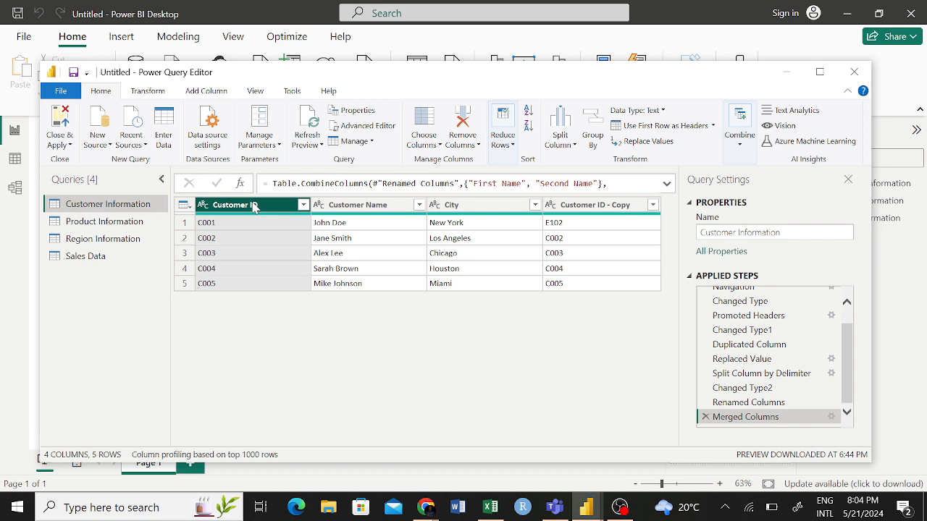
pyautogui.keyDown('ctrl'); pyautogui.click(477, 208); pyautogui.keyUp('ctrl')
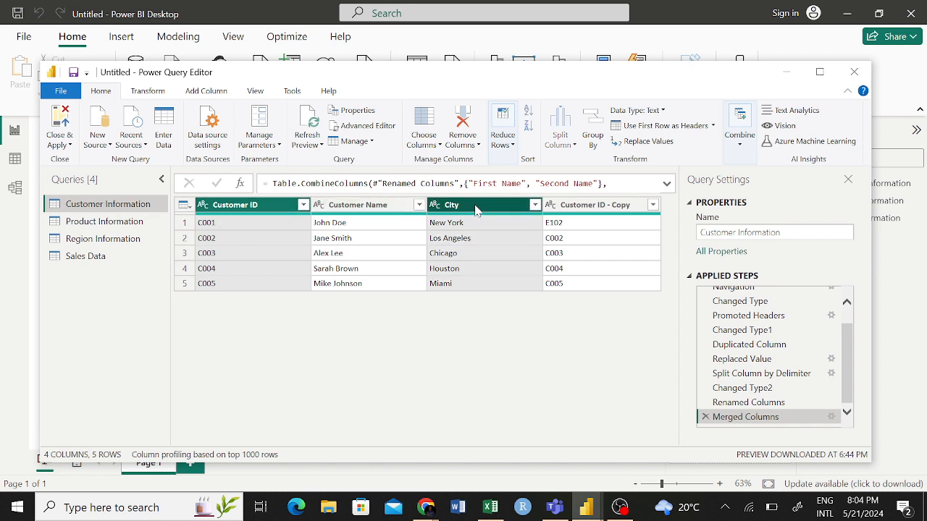
pyautogui.rightClick(475, 209)
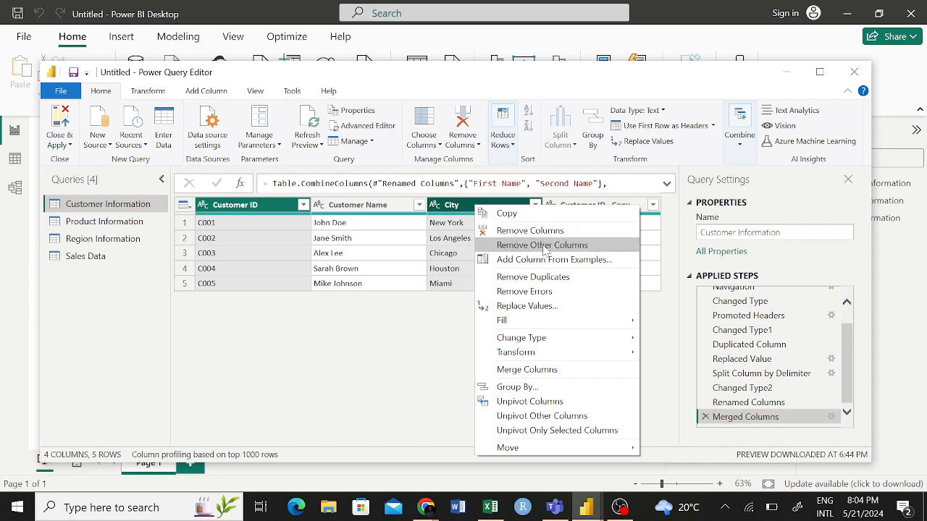
pyautogui.click(543, 246)
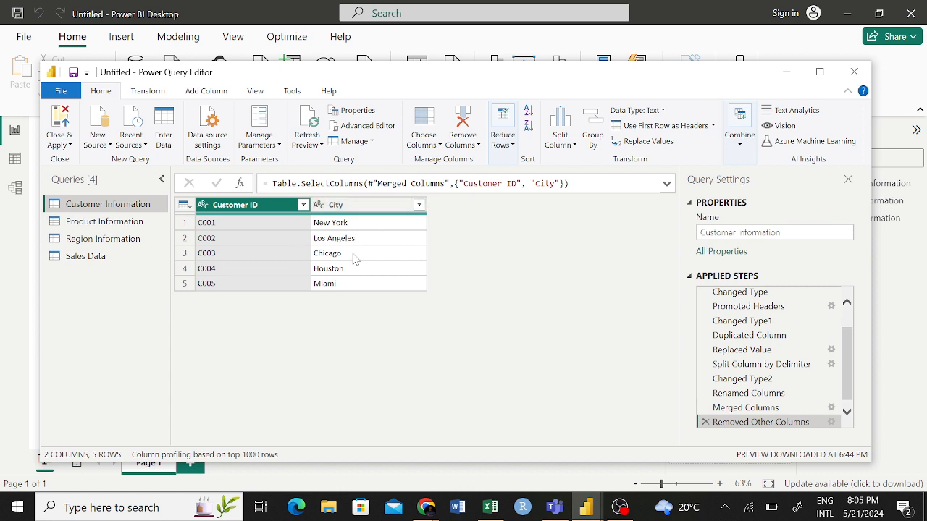
pyautogui.click(705, 422)
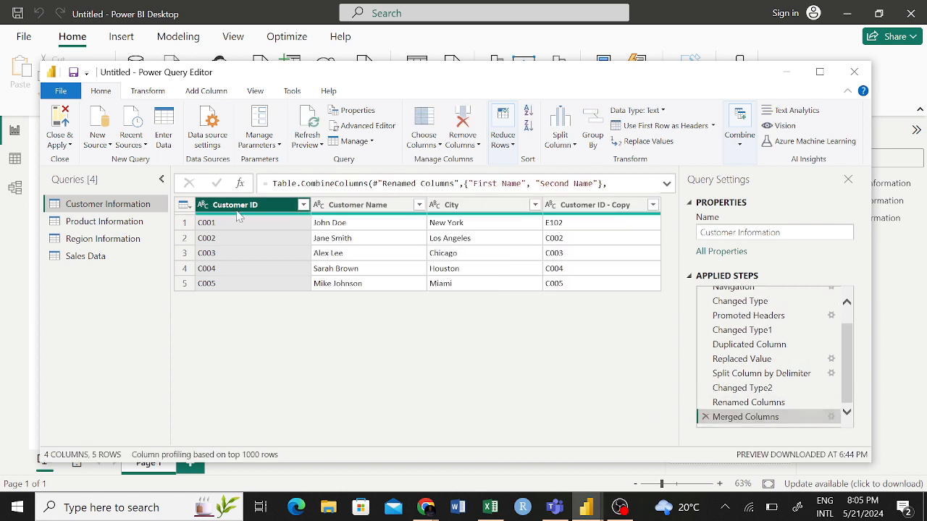
pyautogui.click(337, 242)
pyautogui.click(250, 205)
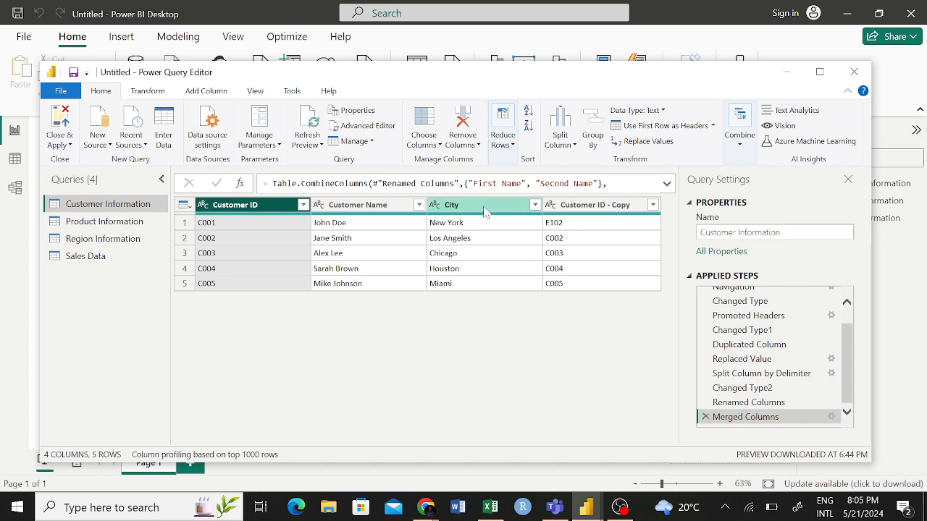
pyautogui.keyDown('ctrl'); pyautogui.click(586, 206); pyautogui.keyUp('ctrl')
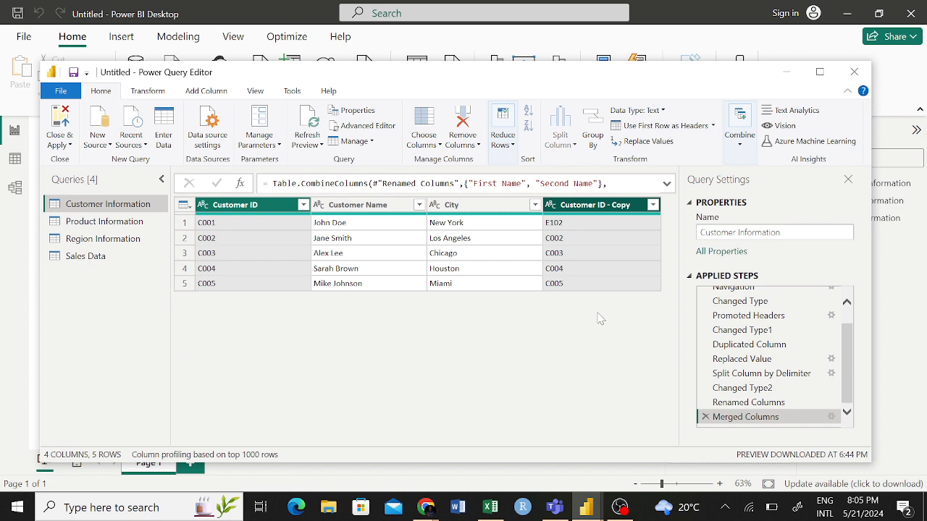
pyautogui.rightClick(606, 207)
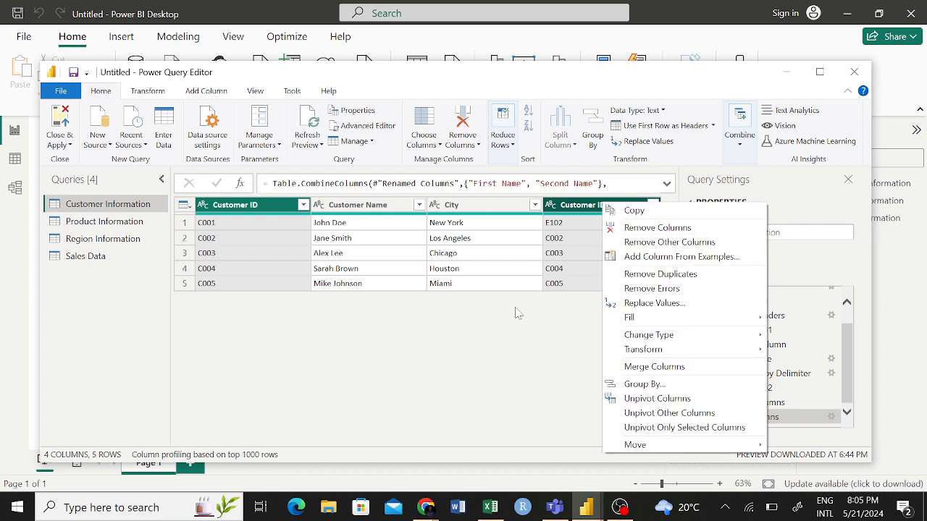
pyautogui.click(472, 336)
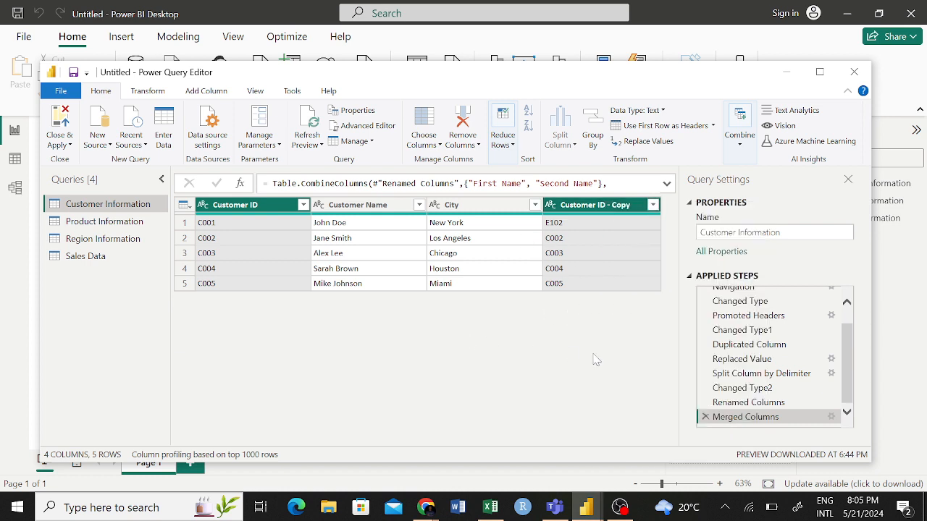
# - Delete the Merged Columns step from the Customer Information query and select the Second Name column
pyautogui.click(705, 417)
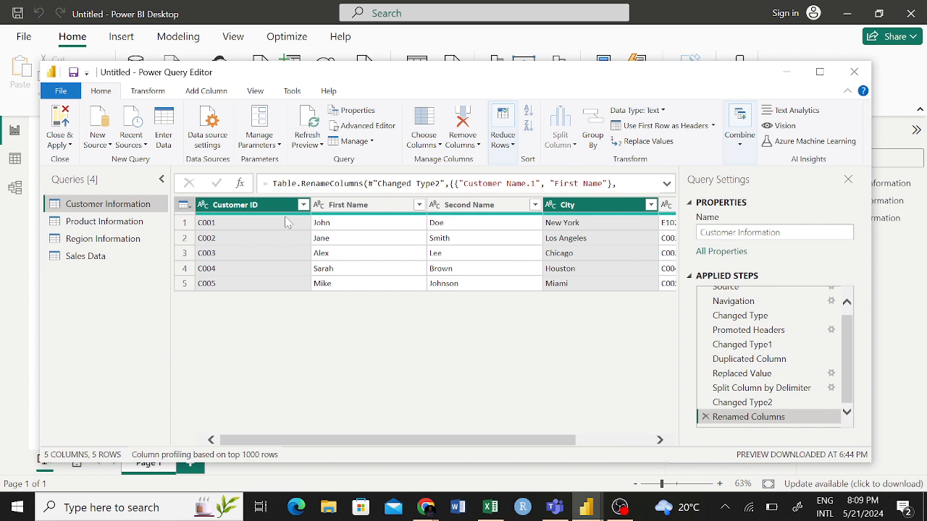
pyautogui.moveTo(286, 220)
pyautogui.click(590, 222)
pyautogui.click(505, 221)
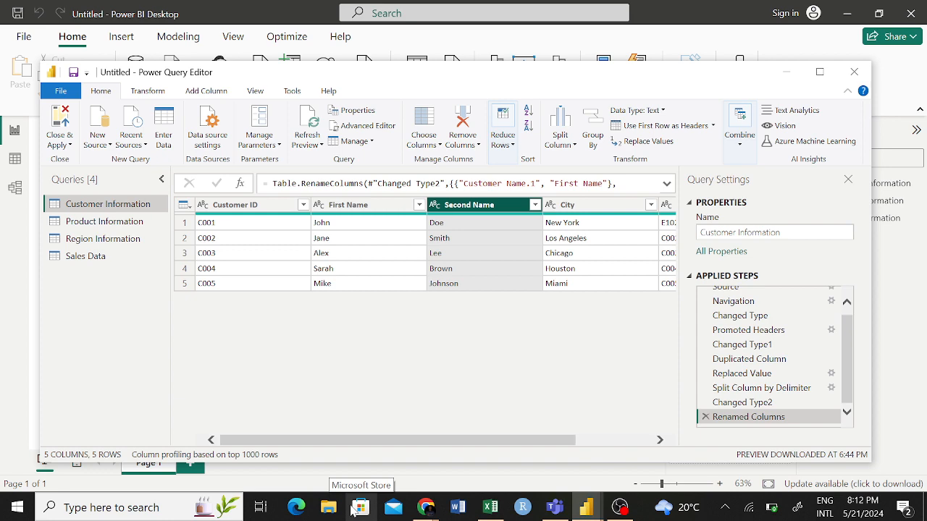
# - Switch to the Book1 workbook in Excel, deselect the income values by selecting cell L13, and close Find and Replace
pyautogui.click(491, 508)
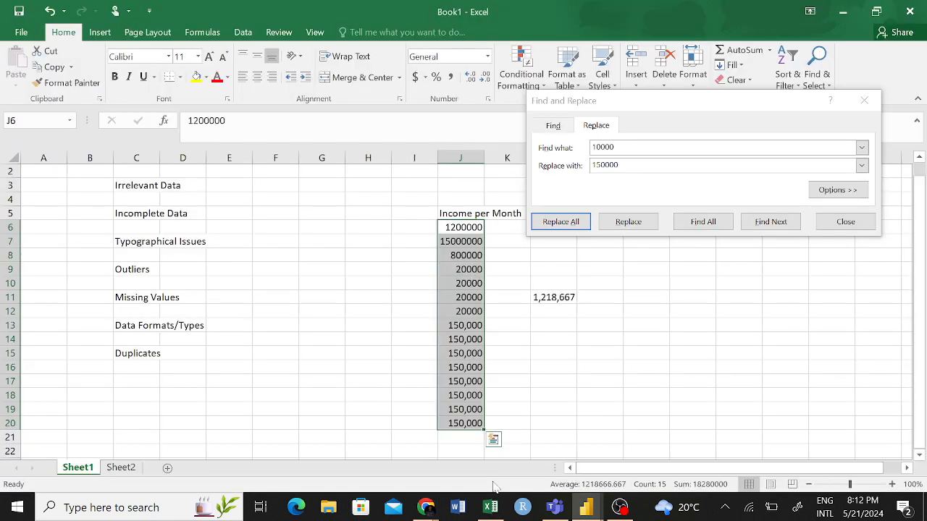
pyautogui.click(579, 339)
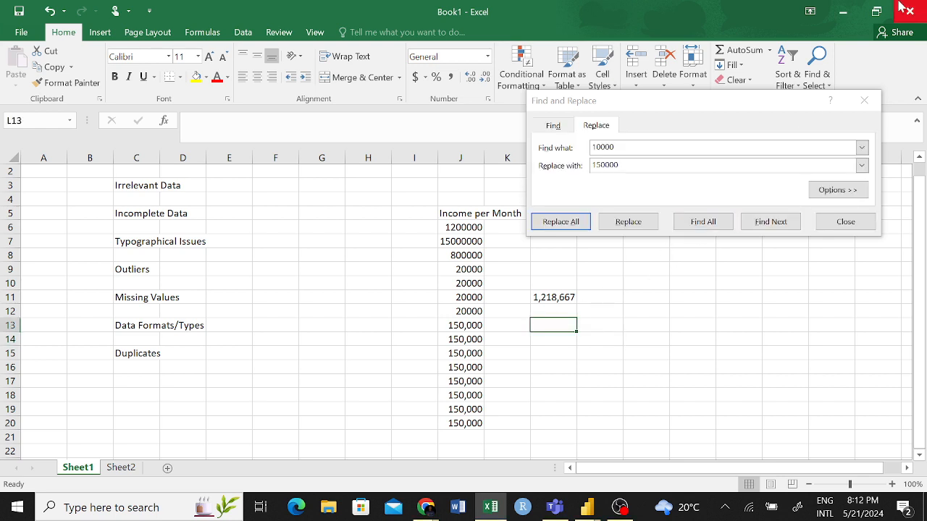
pyautogui.click(864, 100)
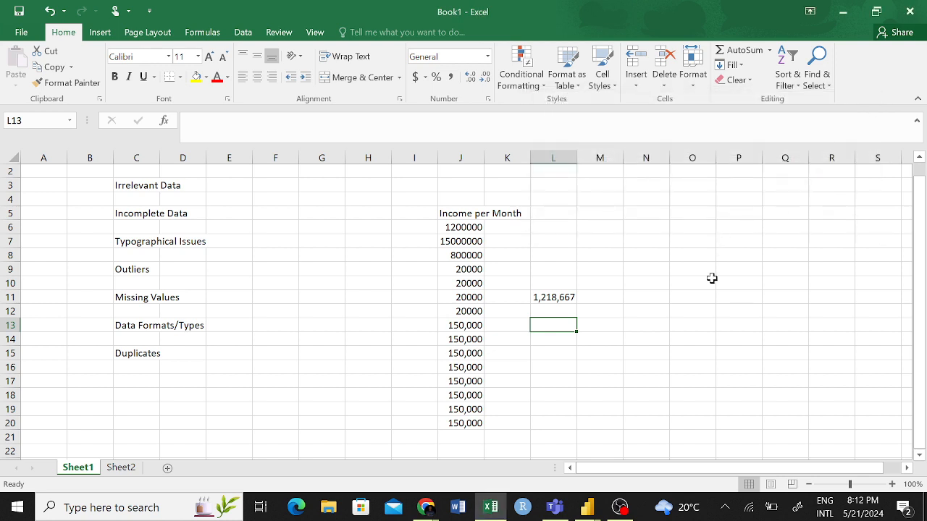
# - Enter 80 in cell N7 and 800 in cell N8 of Sheet1
pyautogui.click(606, 343)
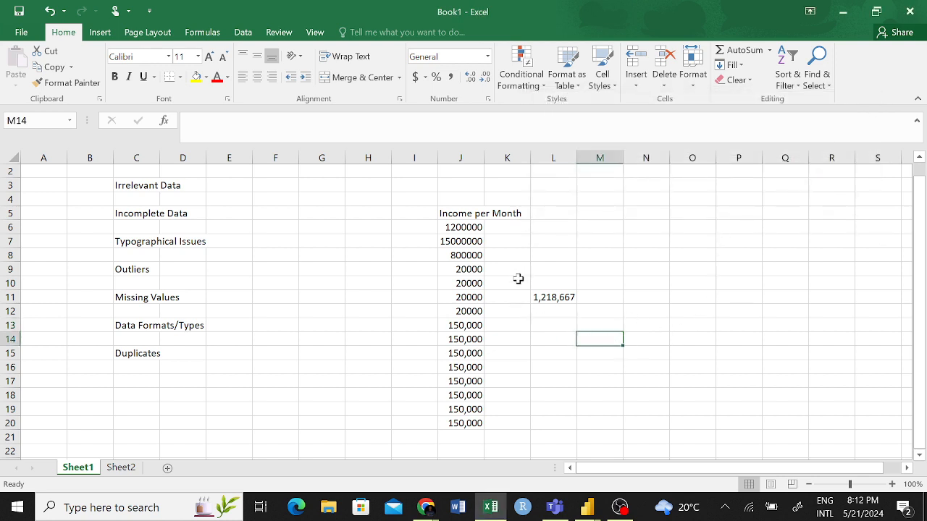
pyautogui.click(469, 310)
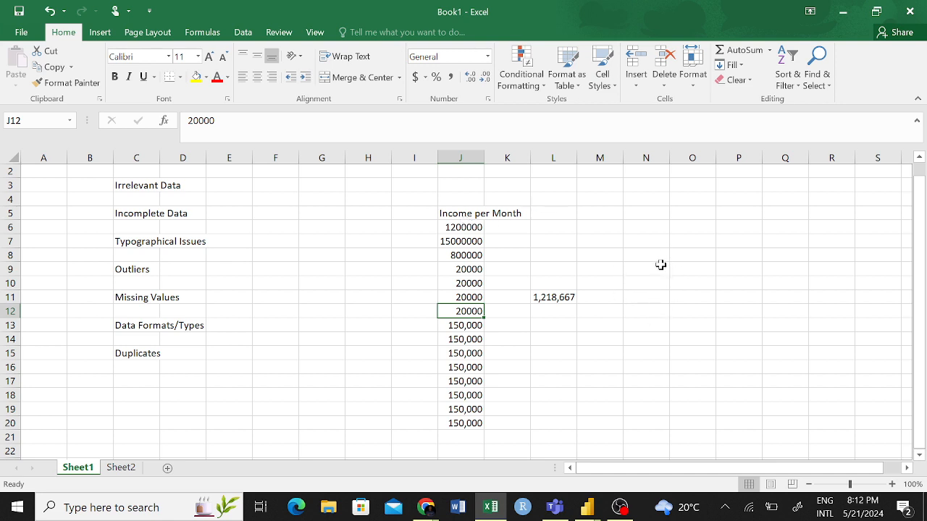
pyautogui.click(656, 243)
pyautogui.write('80')
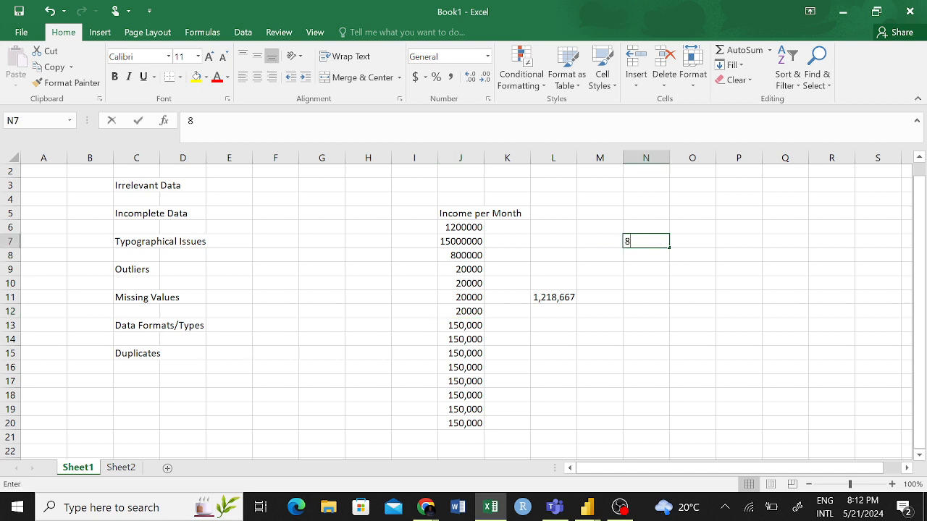
pyautogui.click(651, 258)
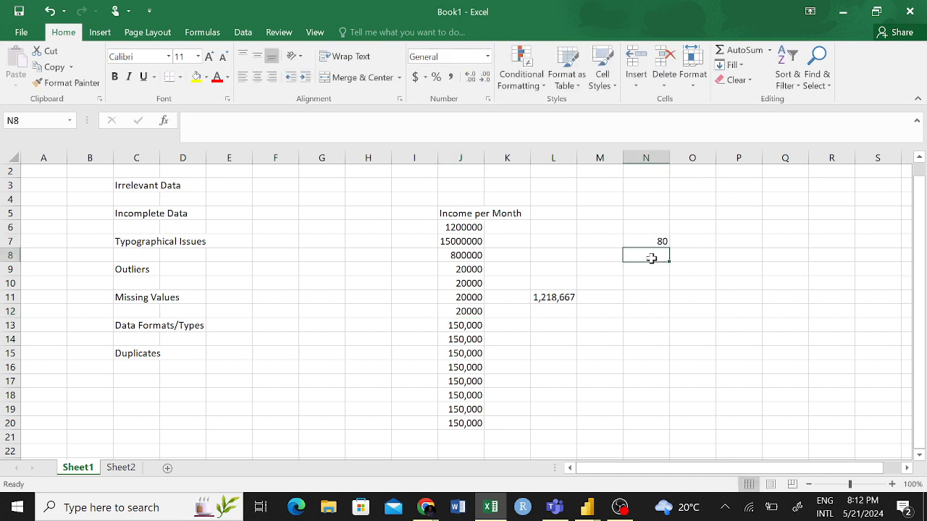
pyautogui.write('800')
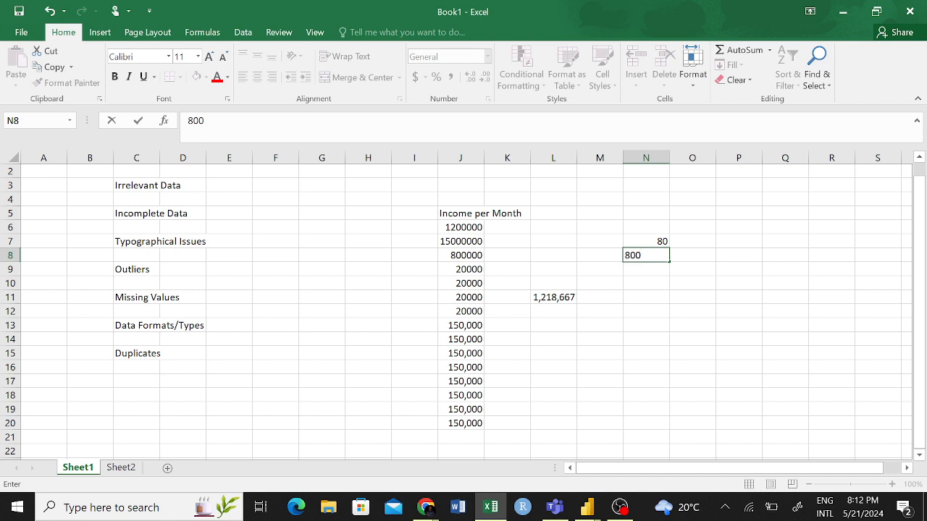
pyautogui.click(646, 295)
pyautogui.click(659, 257)
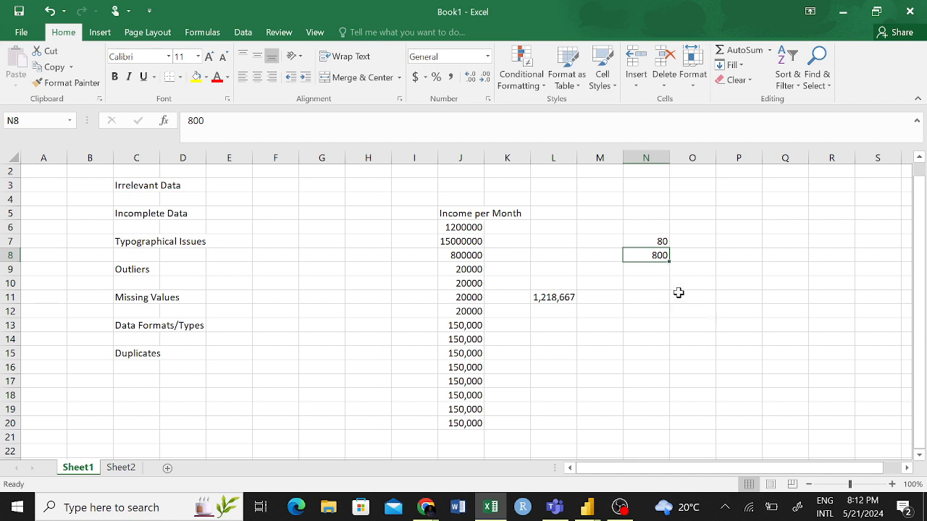
pyautogui.click(678, 285)
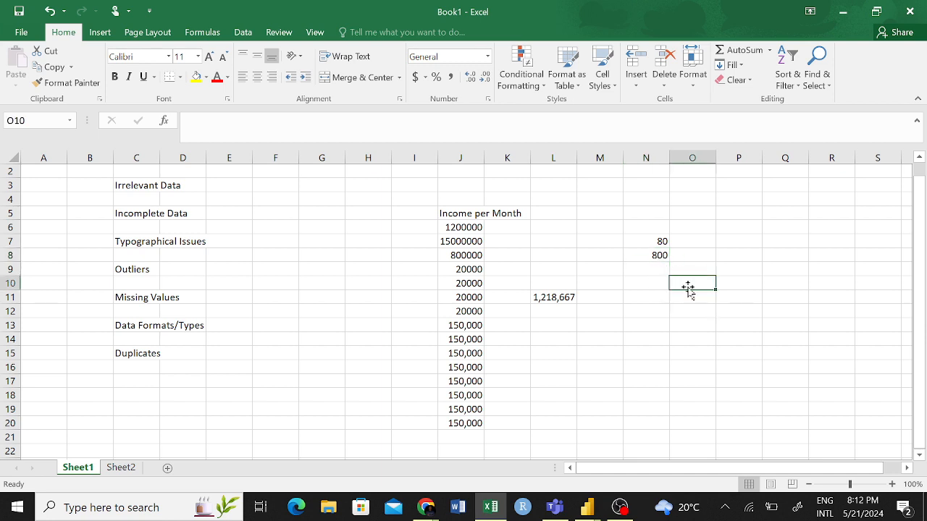
pyautogui.click(658, 253)
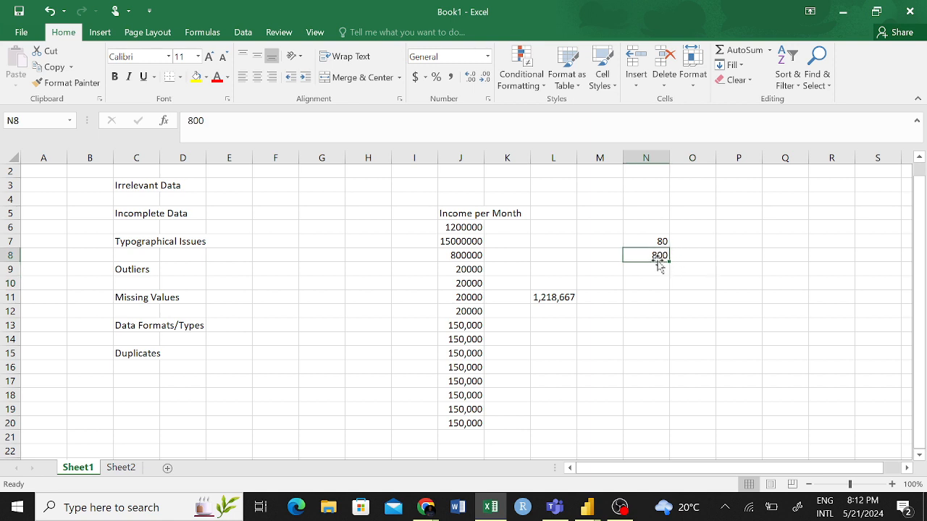
pyautogui.click(658, 269)
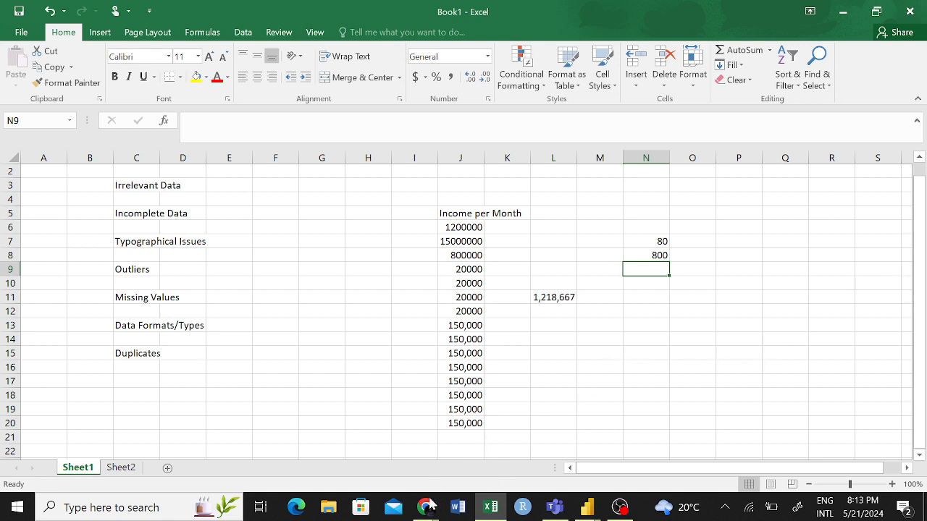
# - Switch to Chrome and search Google for "Effect of outliers" in a new tab
pyautogui.click(426, 506)
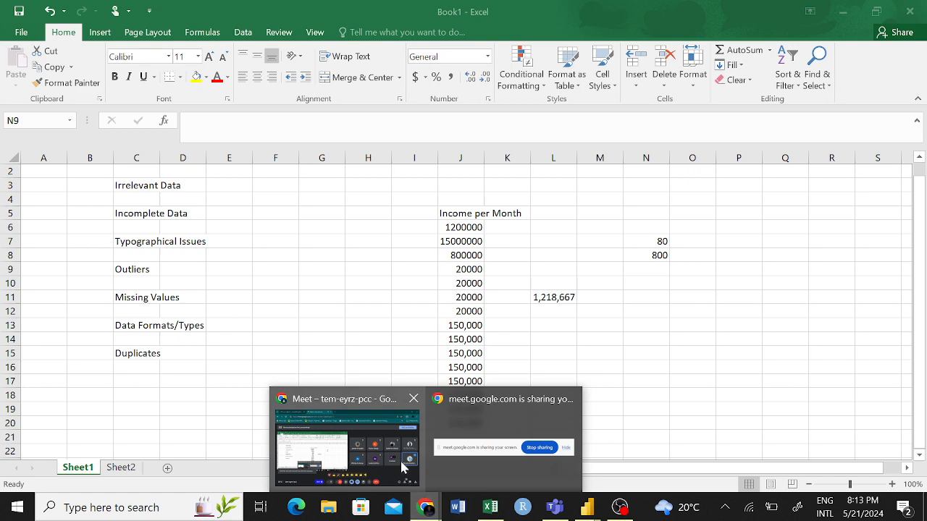
pyautogui.click(400, 464)
pyautogui.click(383, 23)
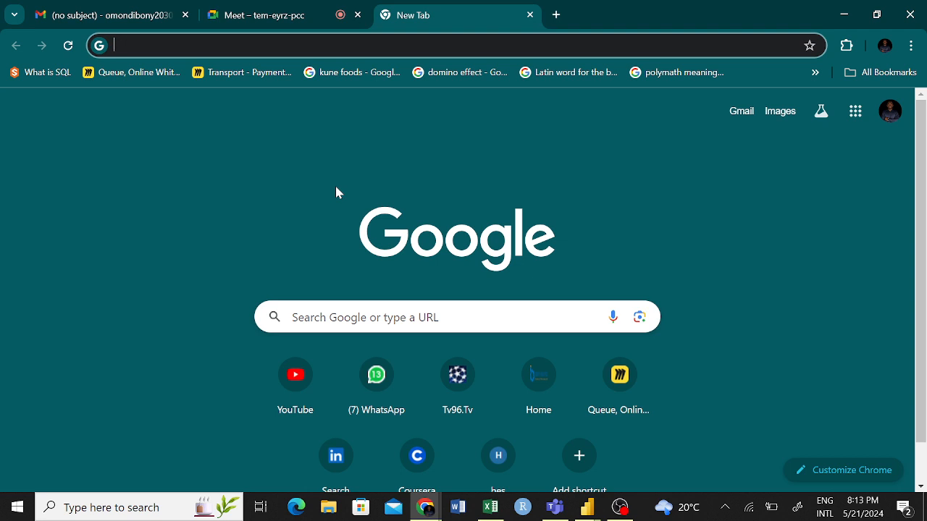
pyautogui.write('Effect')
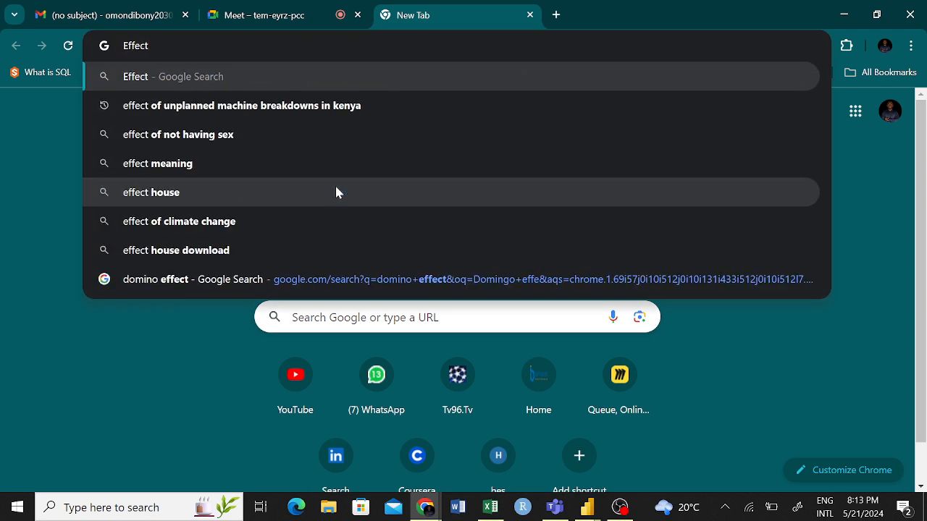
pyautogui.write(' og')
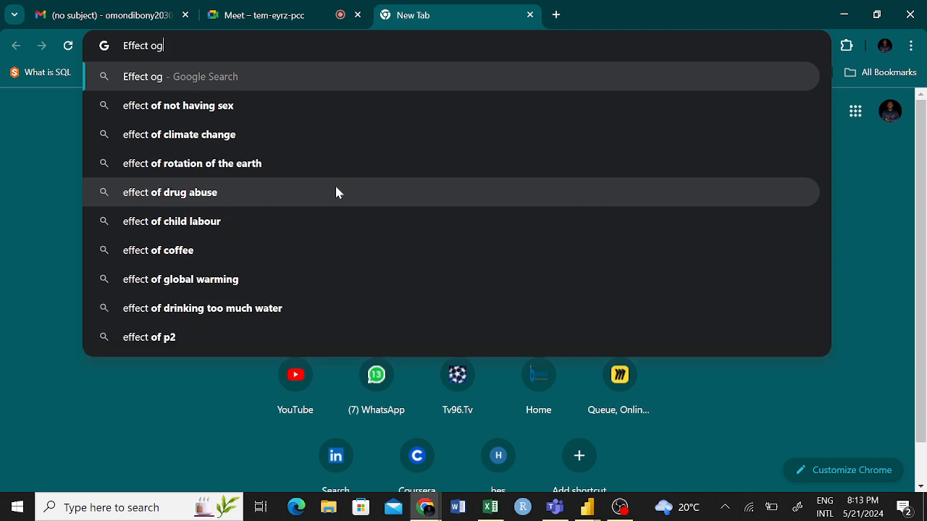
pyautogui.press('BackSpace')
pyautogui.write('f out')
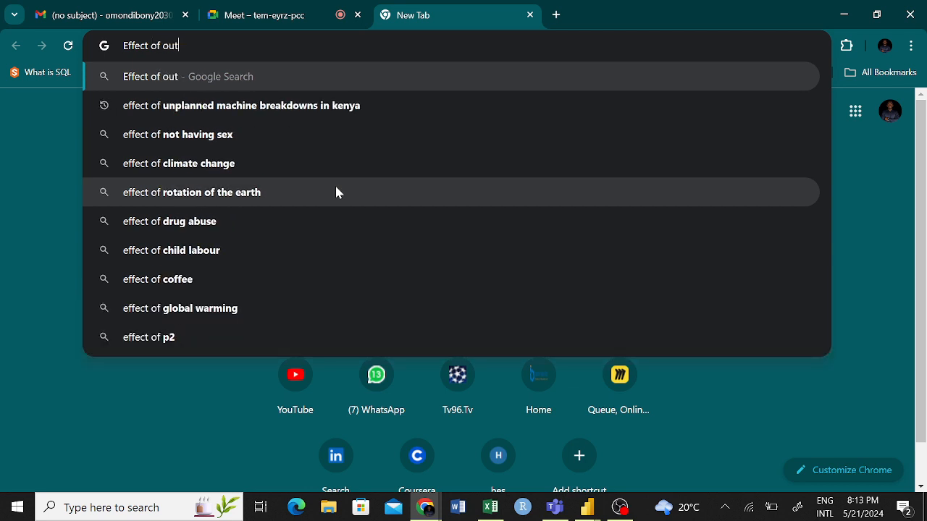
pyautogui.write('liera')
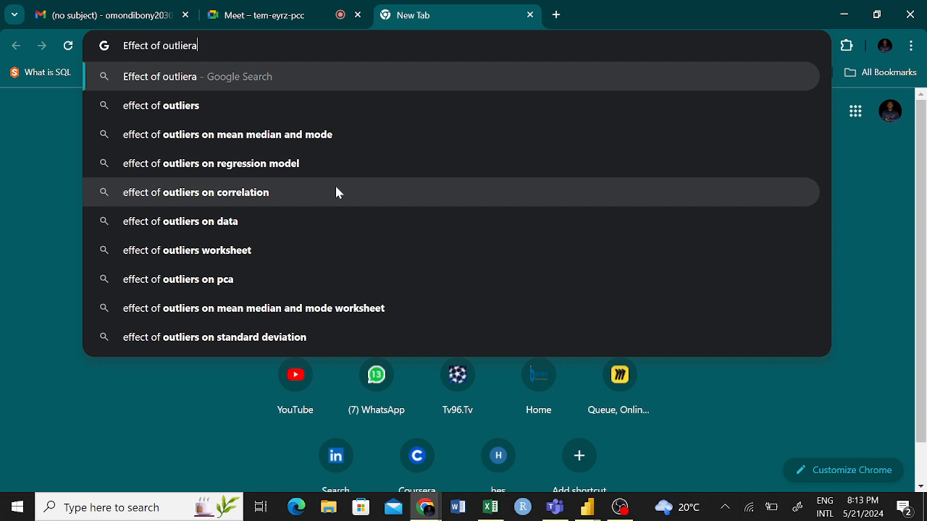
pyautogui.press('BackSpace')
pyautogui.write('s')
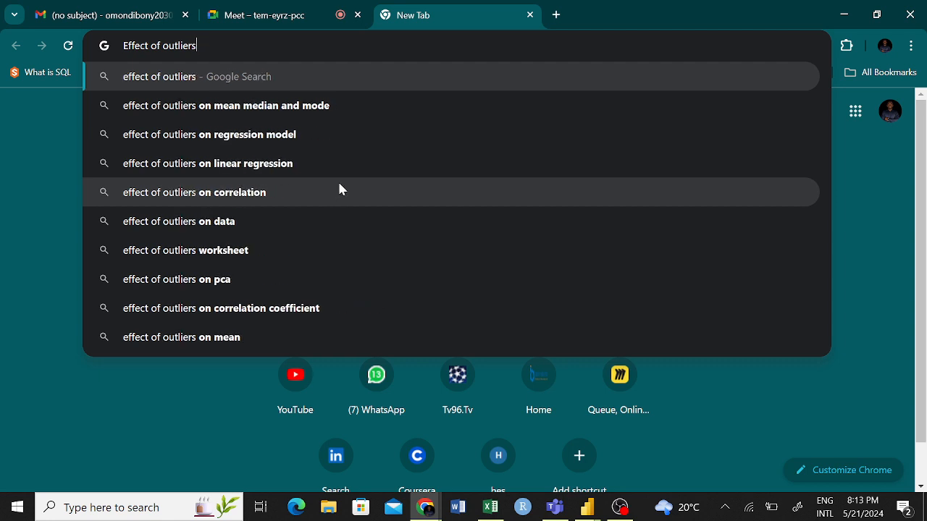
pyautogui.press('Return')
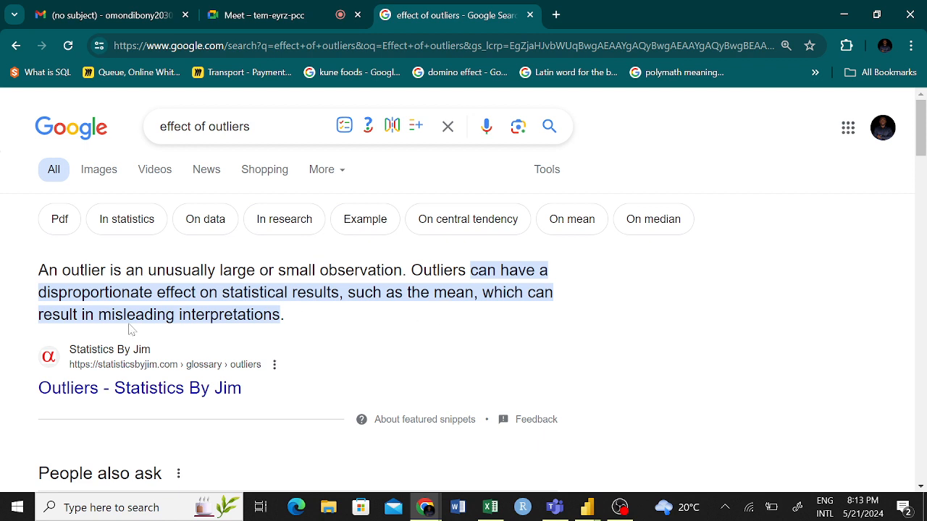
# - Highlight "misleading interpretations" in the featured snippet on outliers and look over the results below it
pyautogui.moveTo(98, 314); pyautogui.dragTo(279, 314)
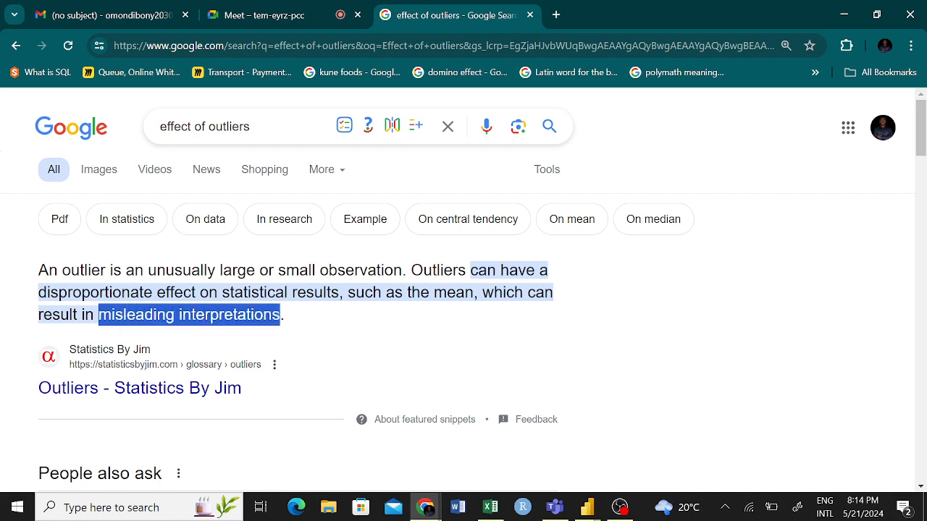
pyautogui.scroll(-2, 192, 296)
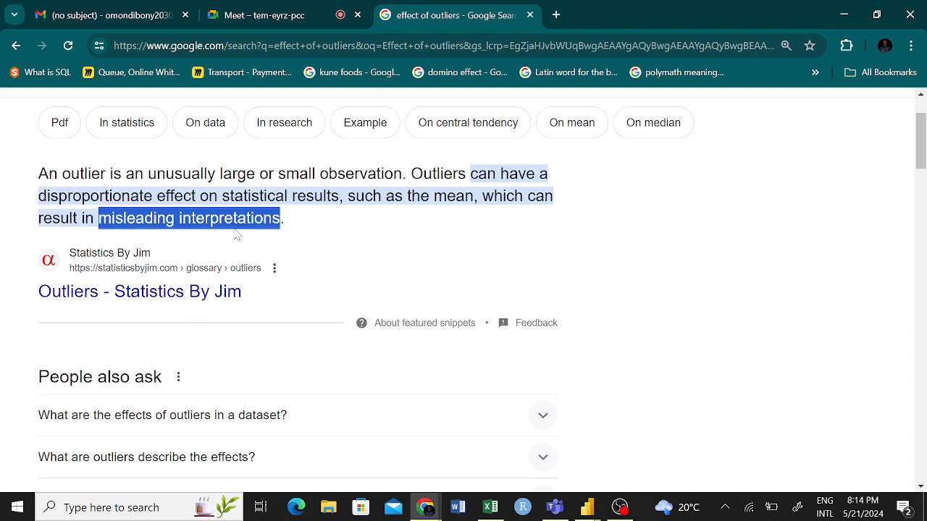
pyautogui.scroll(-3, 236, 237)
pyautogui.scroll(3, 234, 234)
pyautogui.scroll(1, 464, 290)
# - Search Google for "skewness" and browse the image results of skewed distributions
pyautogui.moveTo(251, 127); pyautogui.dragTo(123, 128)
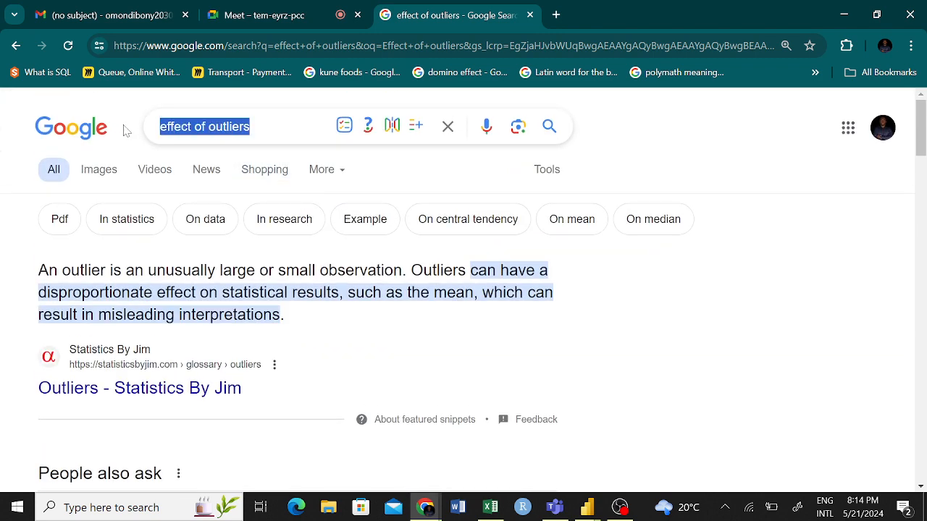
pyautogui.write('skew')
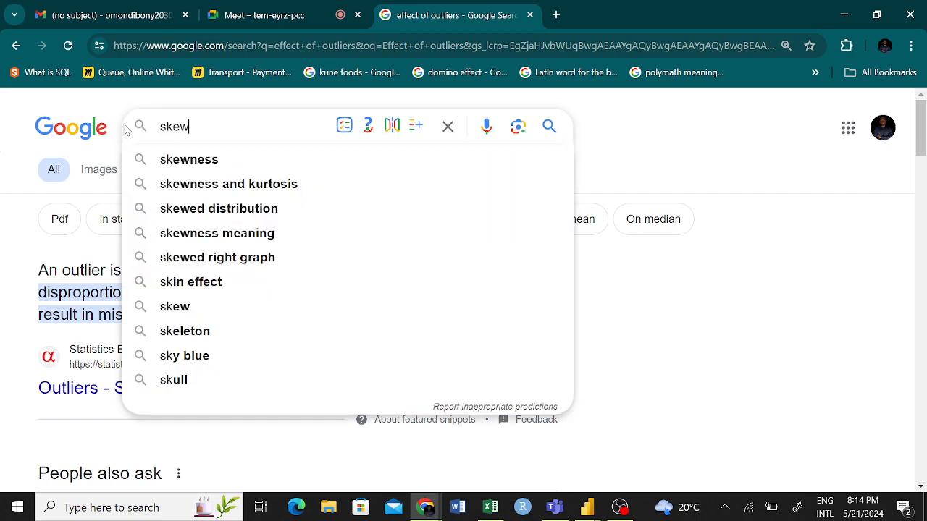
pyautogui.write('ne')
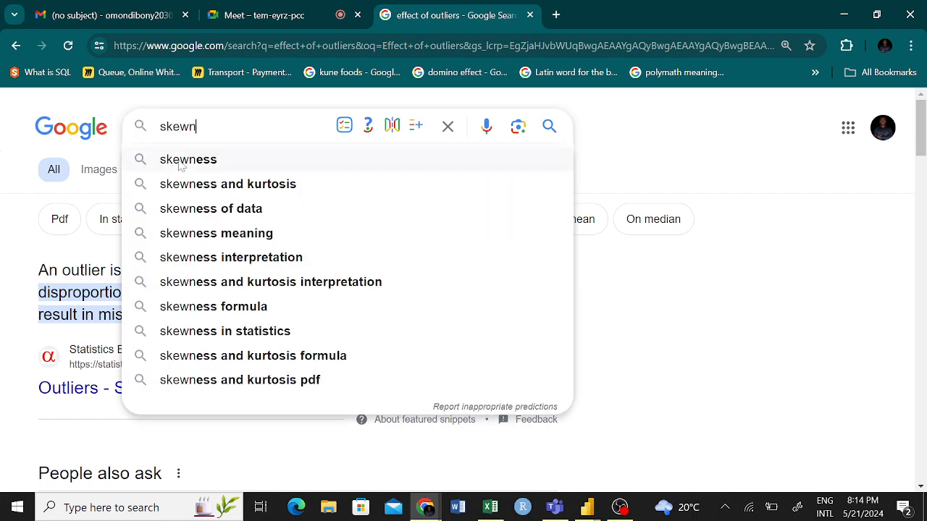
pyautogui.click(181, 160)
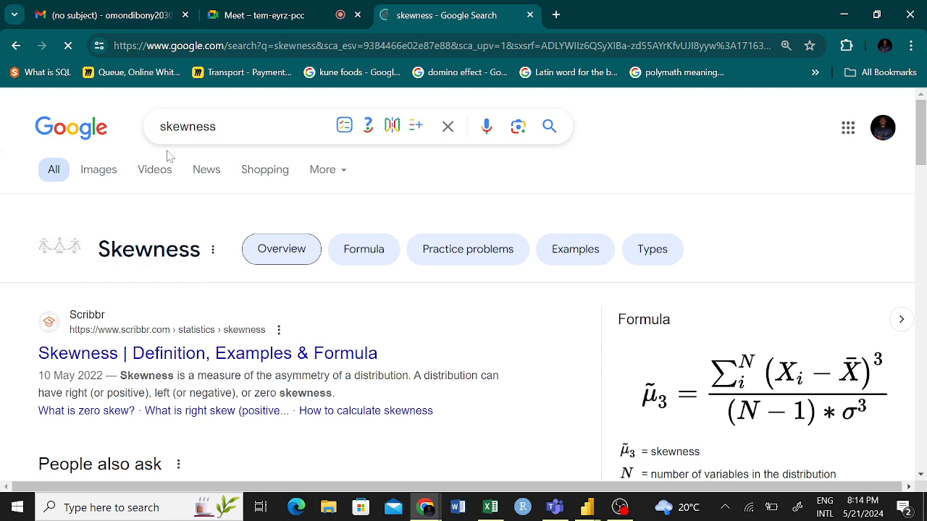
pyautogui.click(106, 176)
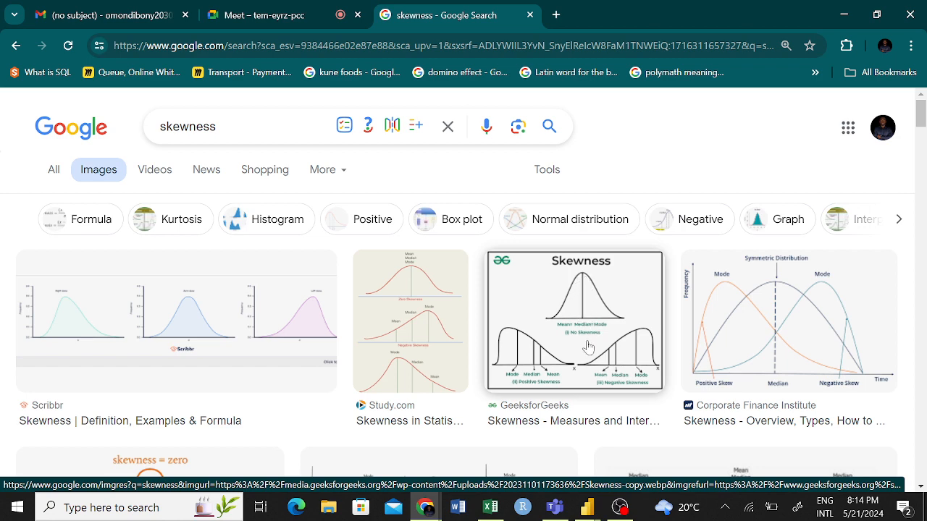
pyautogui.scroll(-2, 588, 313)
pyautogui.scroll(-1, 590, 268)
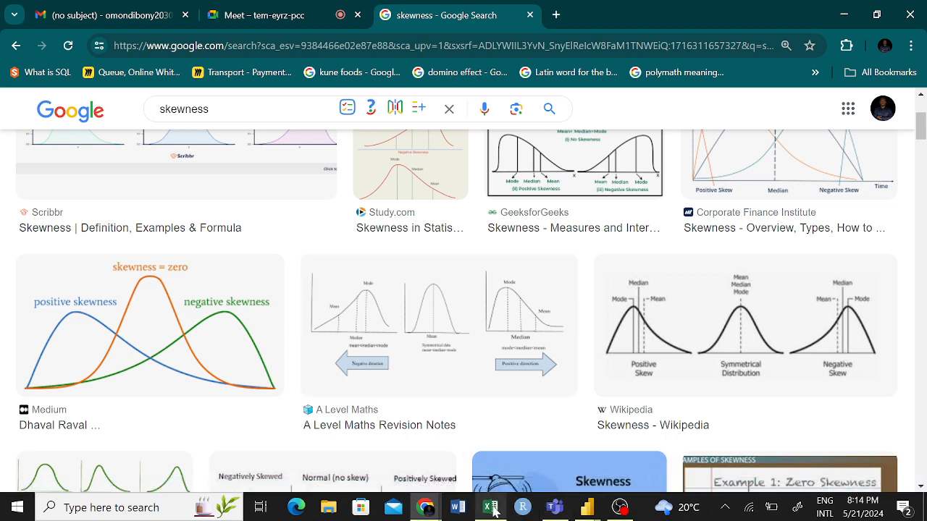
# - Switch to the Power Query Editor, close it while applying the query changes, and bring up Power BI Desktop
pyautogui.click(587, 509)
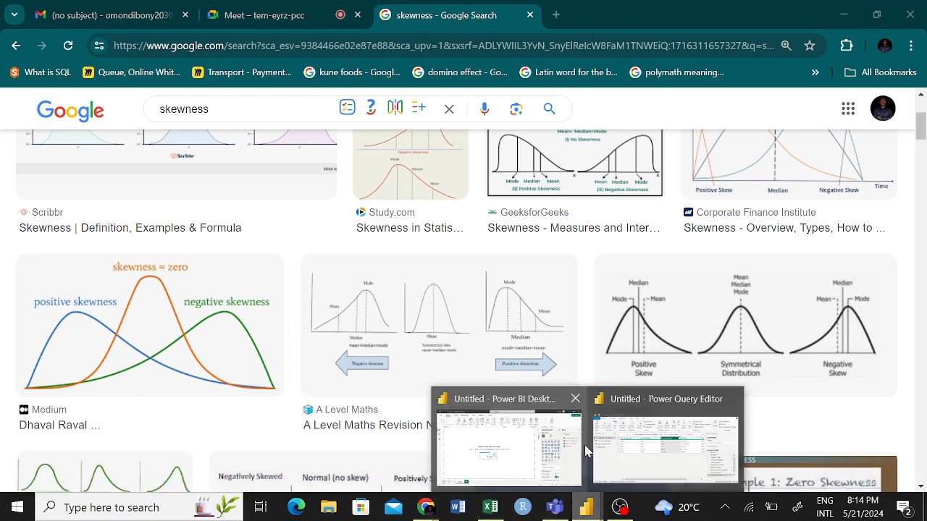
pyautogui.click(627, 444)
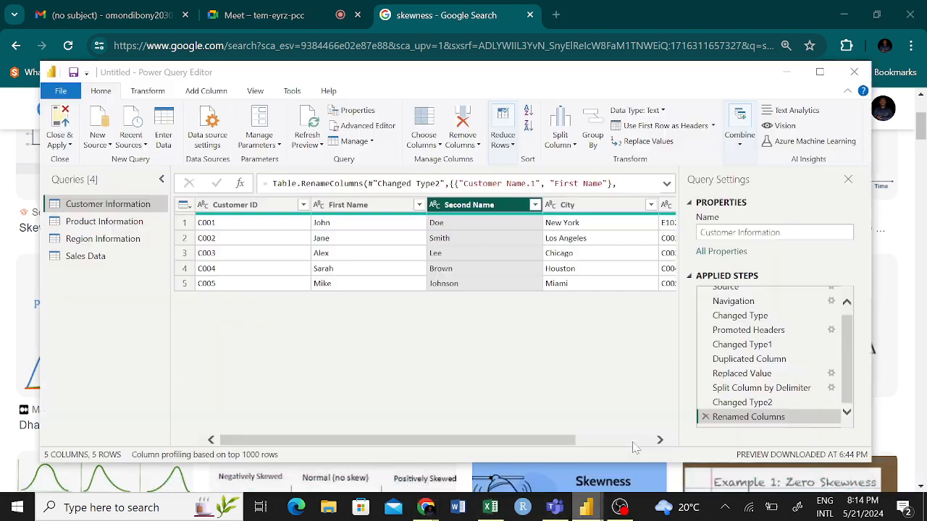
pyautogui.click(66, 126)
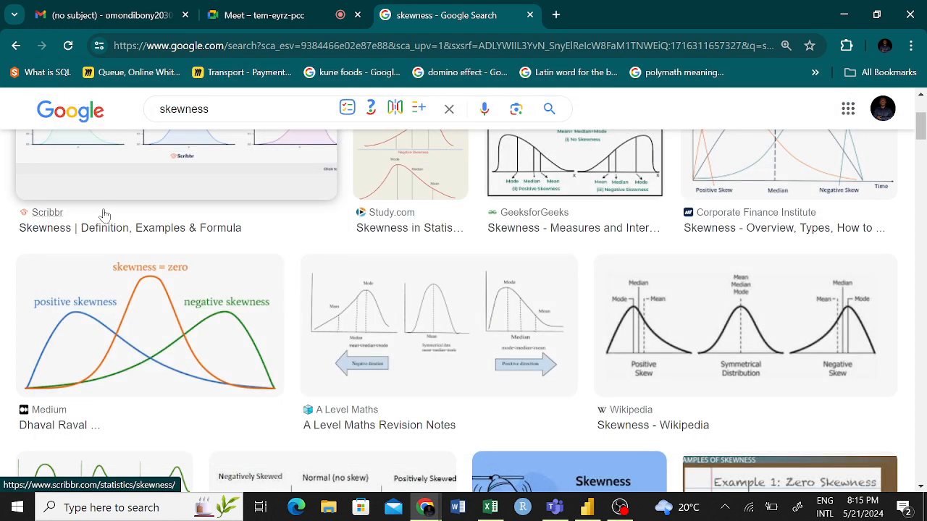
pyautogui.click(587, 508)
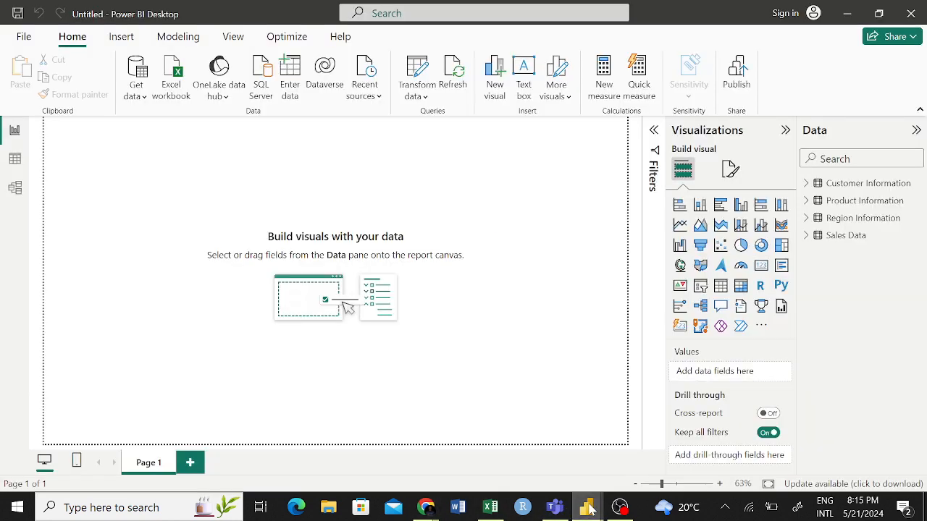
pyautogui.moveTo(587, 508)
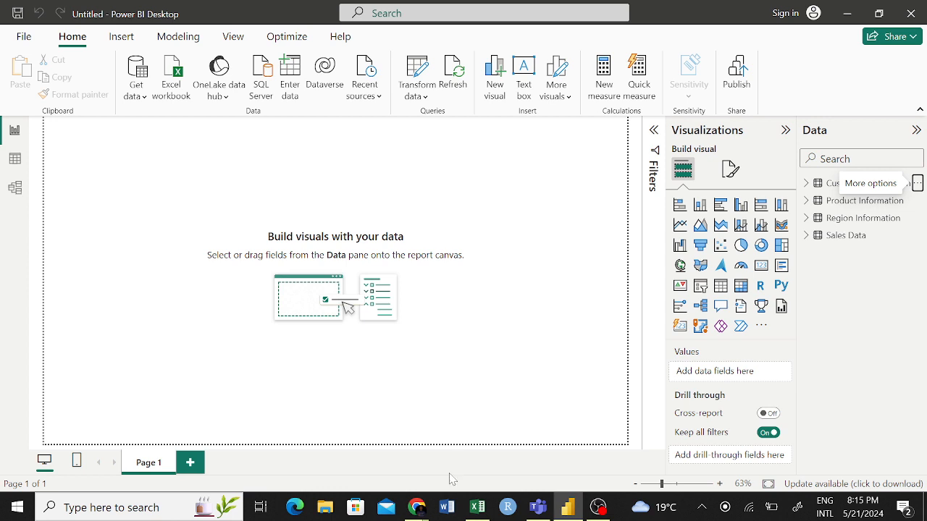
# - Switch to the Book1 workbook in Excel and highlight the Income per Month values in J6:J20, then deselect them
pyautogui.click(478, 509)
pyautogui.click(556, 311)
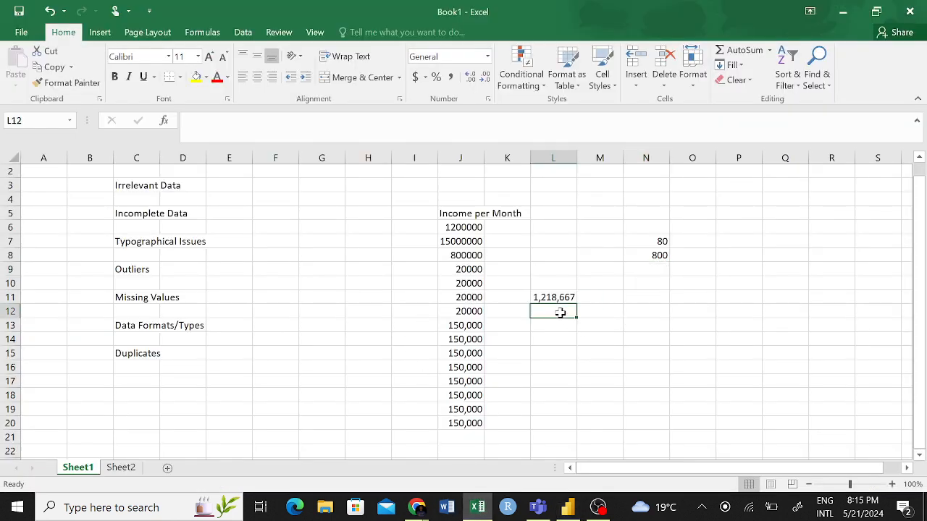
pyautogui.moveTo(467, 228); pyautogui.dragTo(471, 423)
pyautogui.click(528, 342)
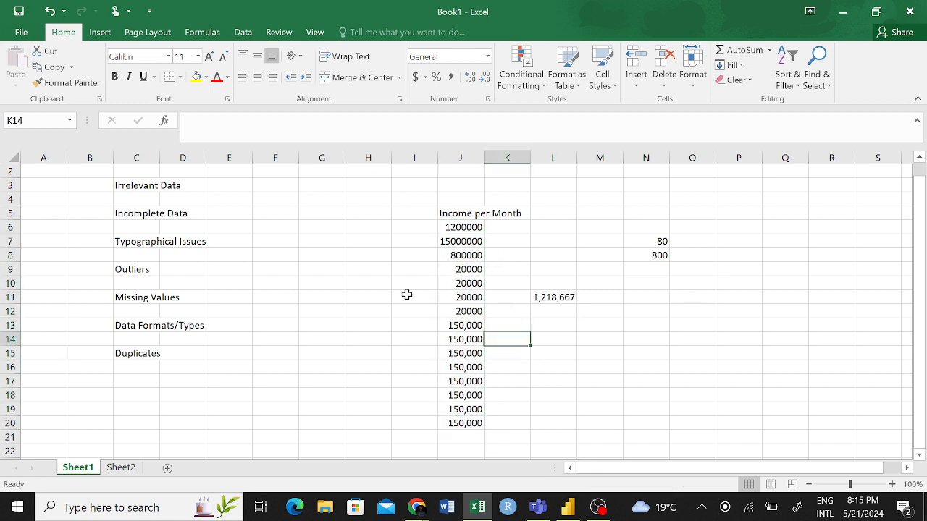
pyautogui.scroll(-20, 408, 294)
pyautogui.scroll(-16, 401, 378)
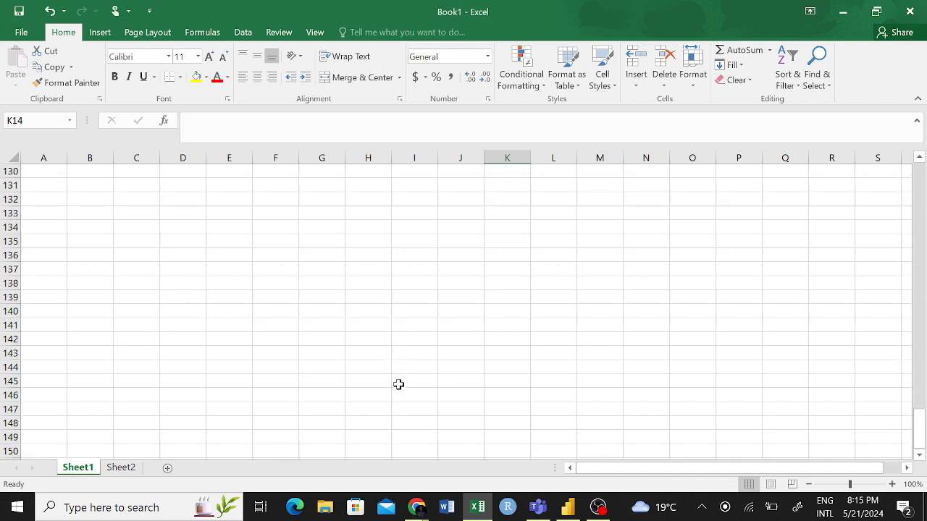
pyautogui.scroll(4, 482, 390)
pyautogui.click(481, 392)
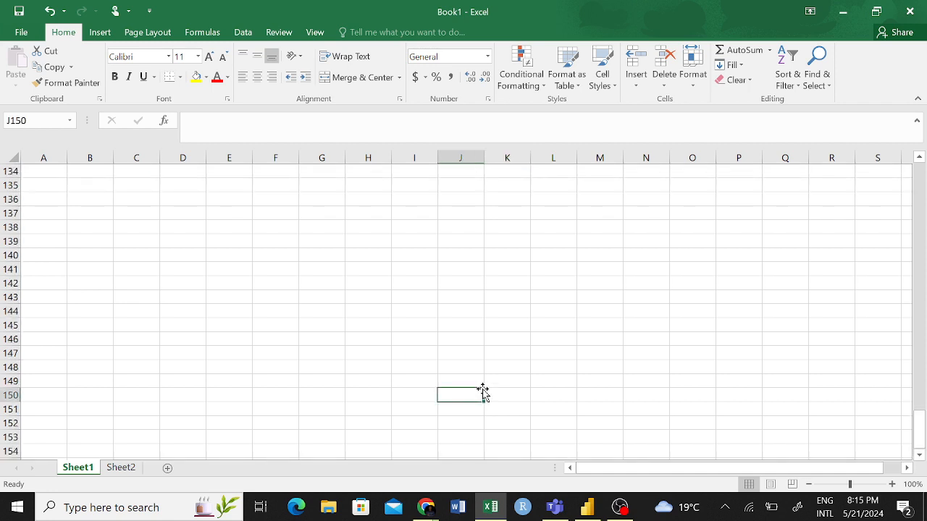
pyautogui.scroll(20, 481, 362)
pyautogui.scroll(18, 475, 367)
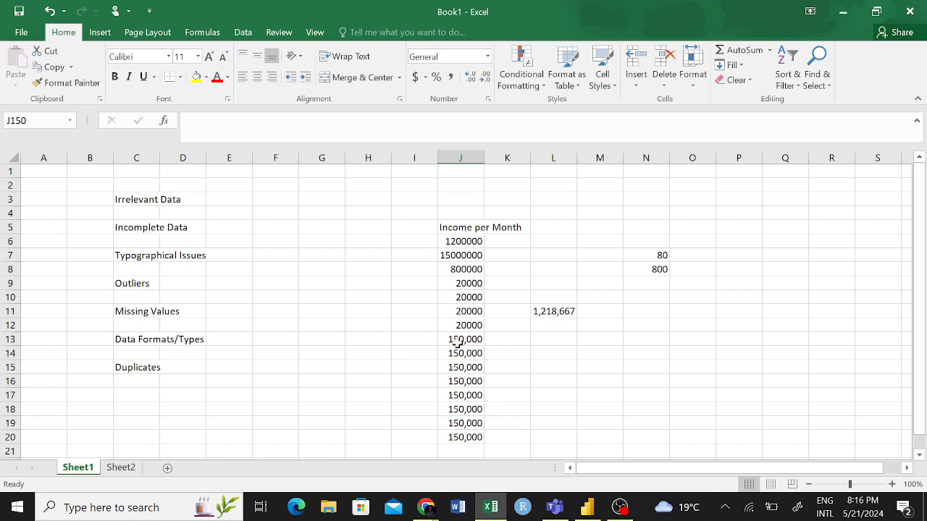
# - Select one of the 150,000 incomes in J13, and highlight the three largest Income per Month values in J6:J8
pyautogui.click(459, 340)
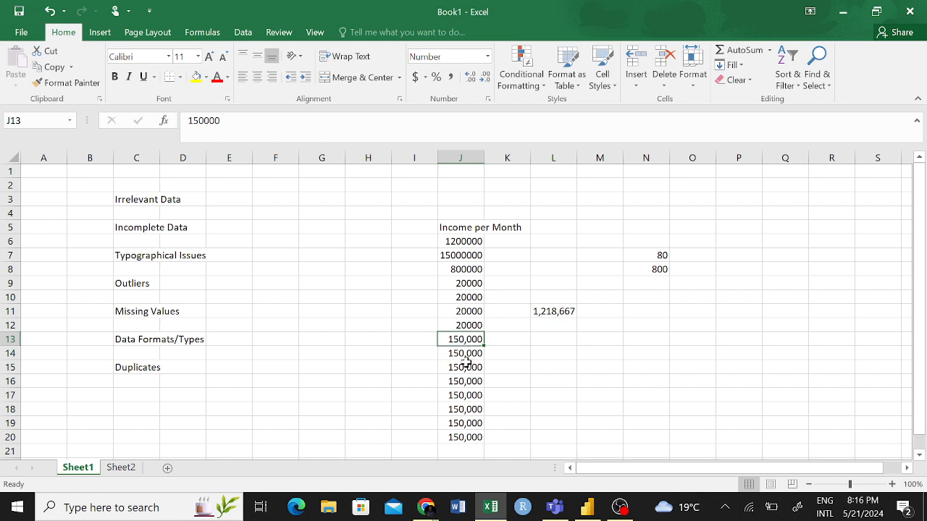
pyautogui.moveTo(472, 272); pyautogui.dragTo(457, 244)
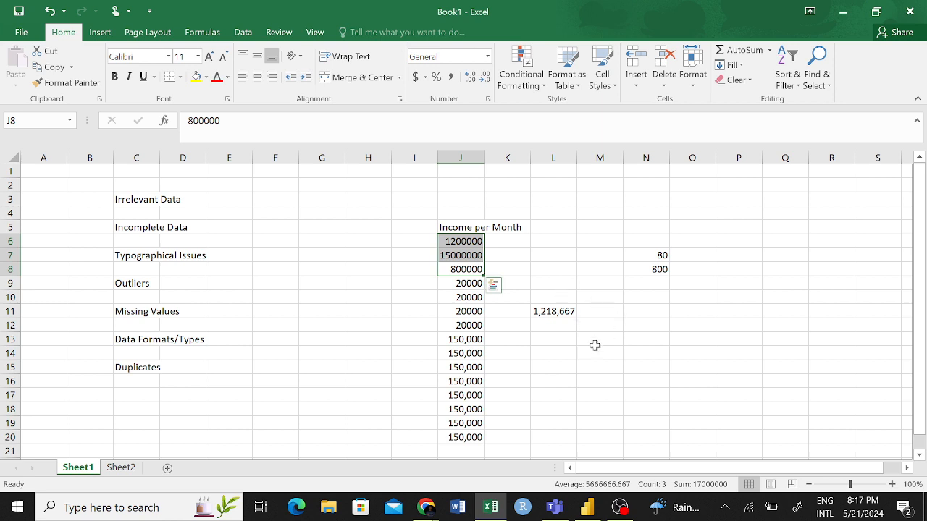
# - Switch to Power BI Desktop and open the Customer Information query for editing in the Power Query Editor
pyautogui.click(586, 510)
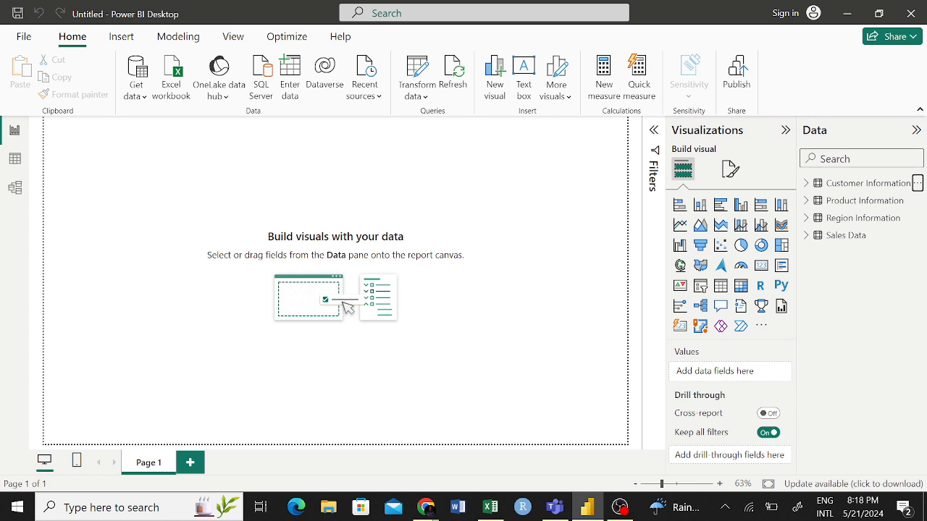
pyautogui.click(916, 183)
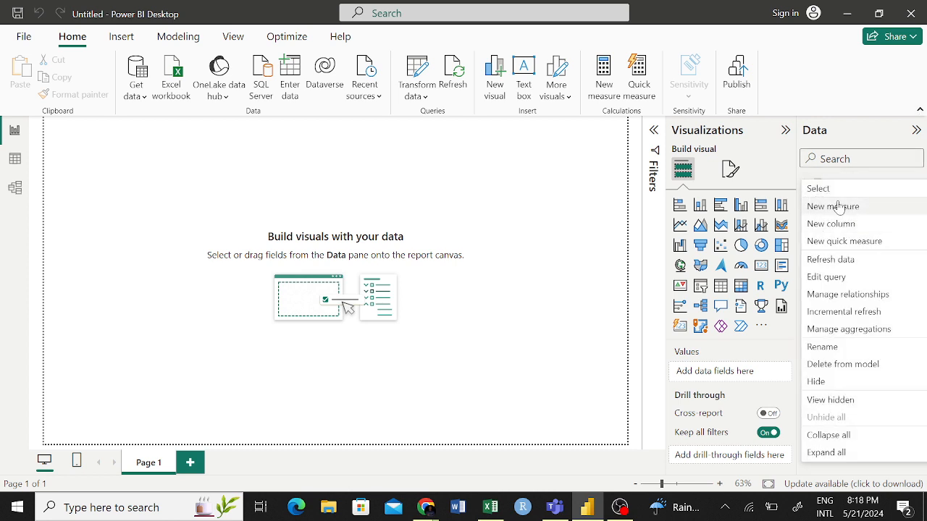
pyautogui.click(829, 281)
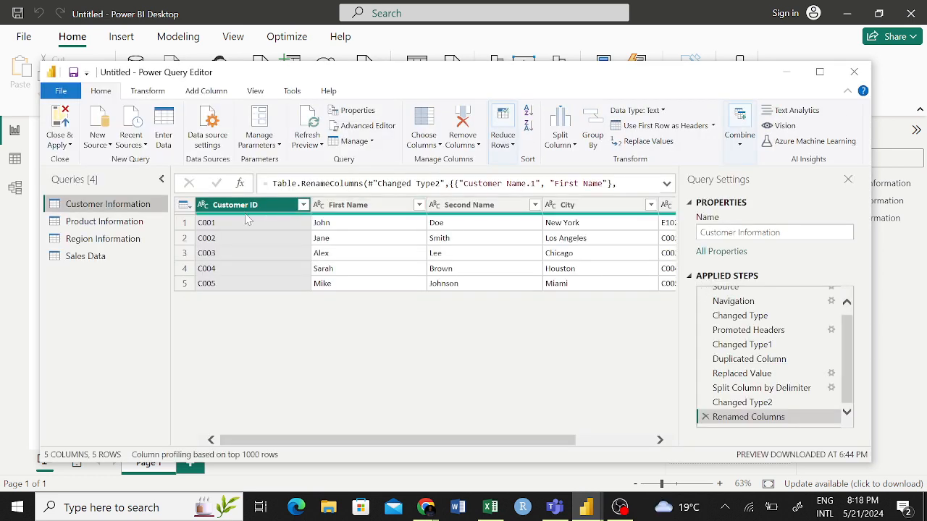
# - Review the column commands and the sort and filter options of the Customer ID column without applying any
pyautogui.rightClick(277, 213)
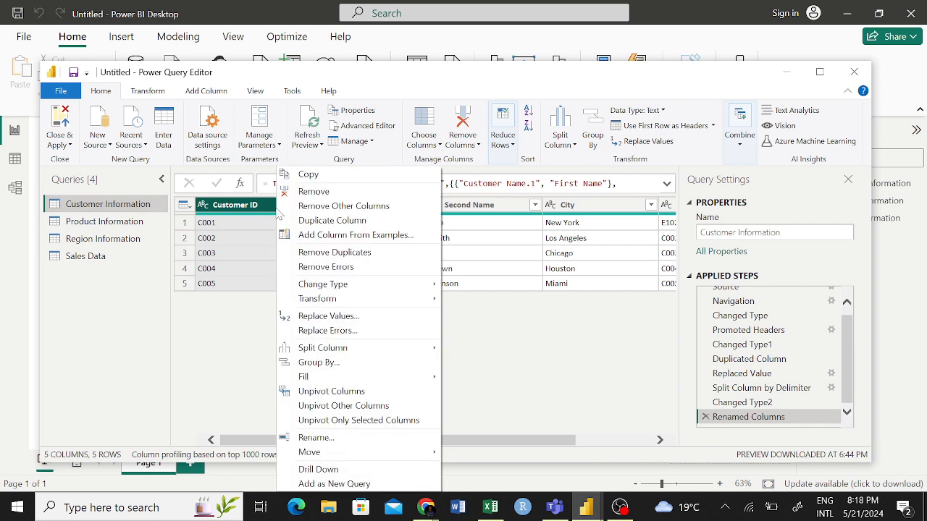
pyautogui.moveTo(334, 299)
pyautogui.click(210, 317)
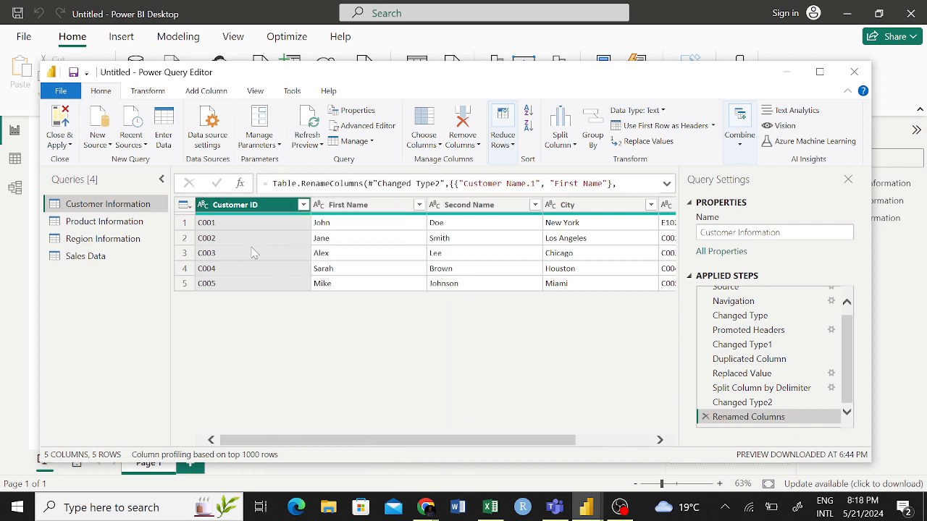
pyautogui.click(303, 205)
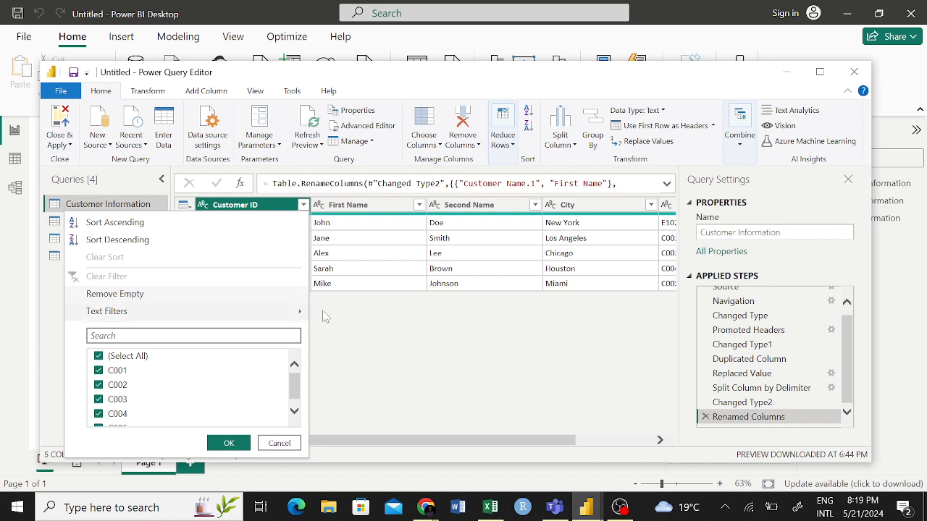
pyautogui.click(341, 343)
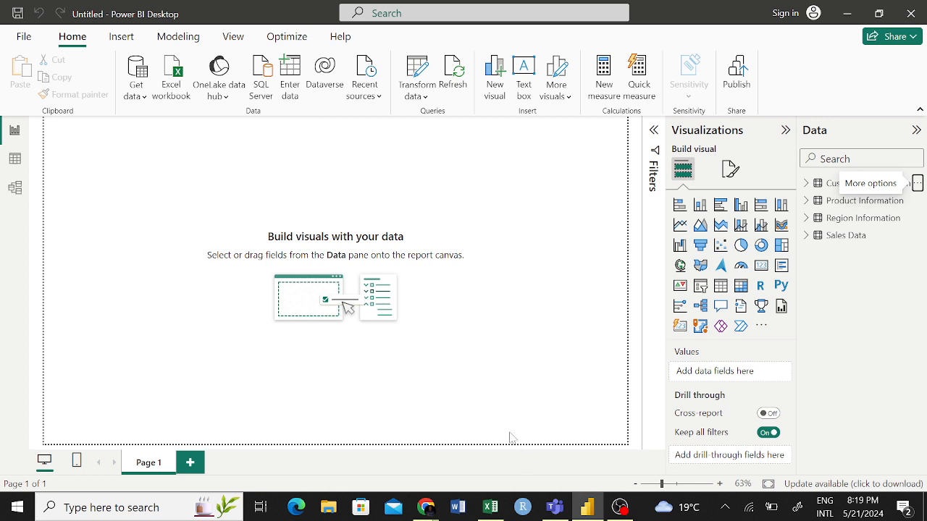
pyautogui.click(490, 507)
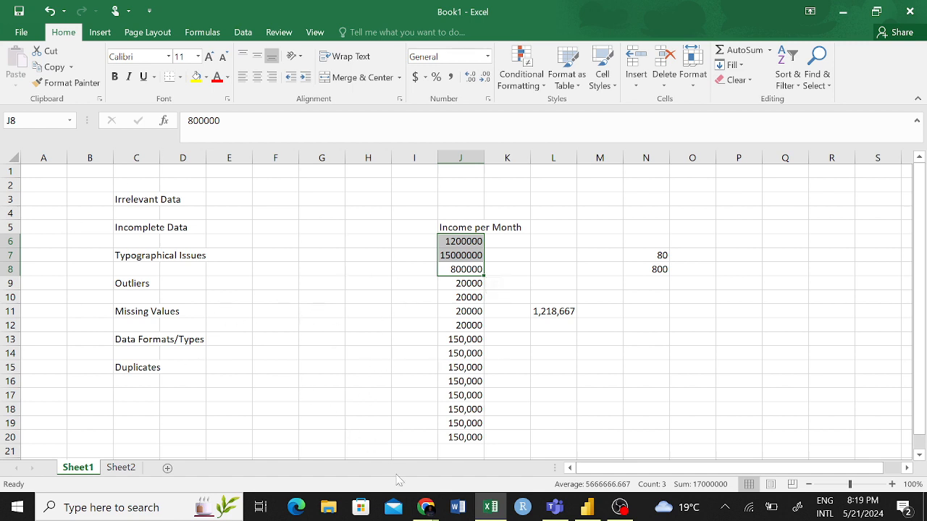
pyautogui.click(586, 506)
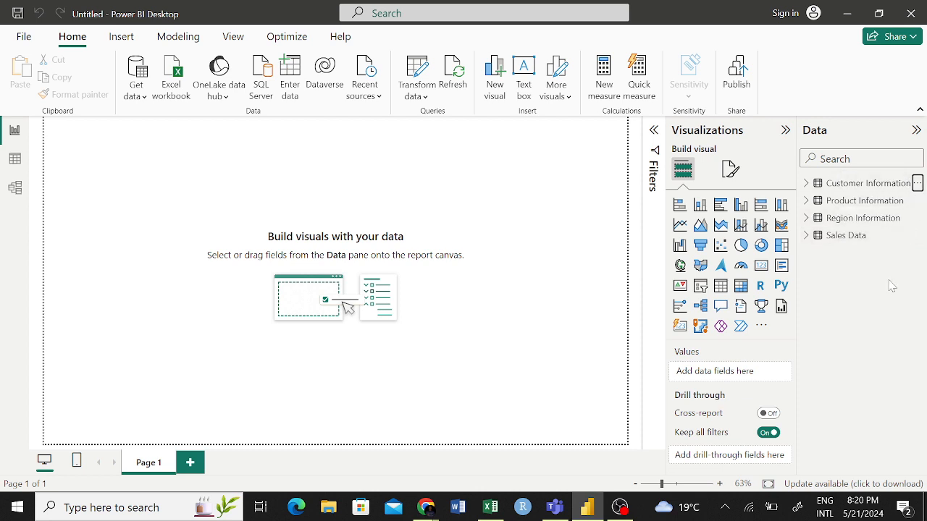
pyautogui.click(490, 507)
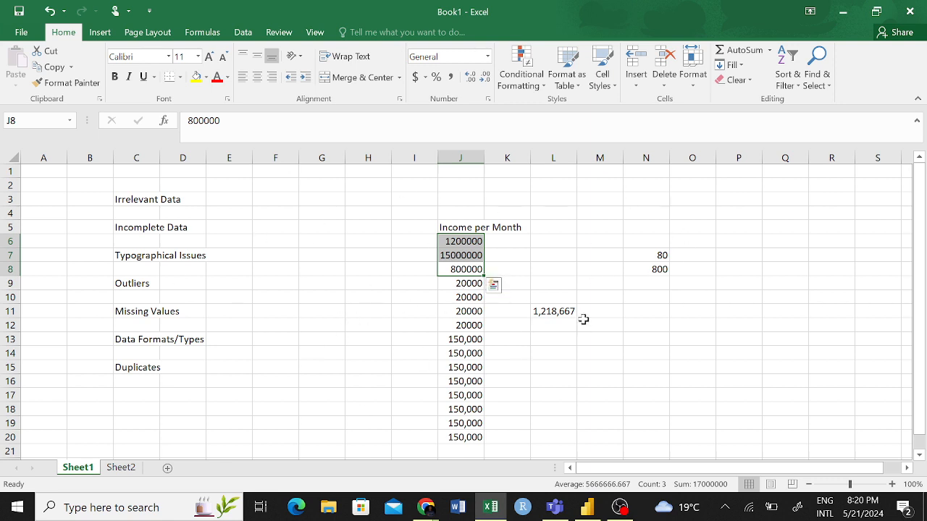
pyautogui.click(586, 507)
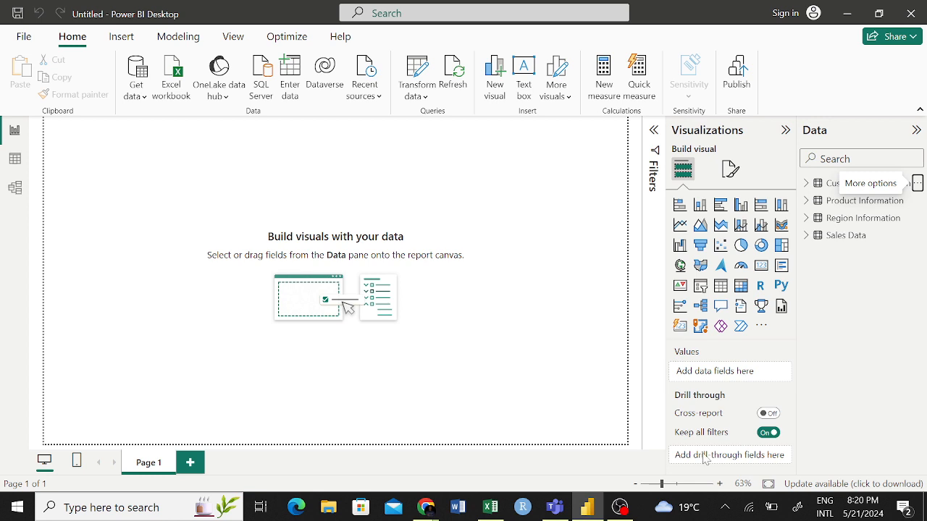
# - Switch to the Book1 workbook in Excel, show its data tools, deselect the income values, and return to Power BI Desktop
pyautogui.click(490, 507)
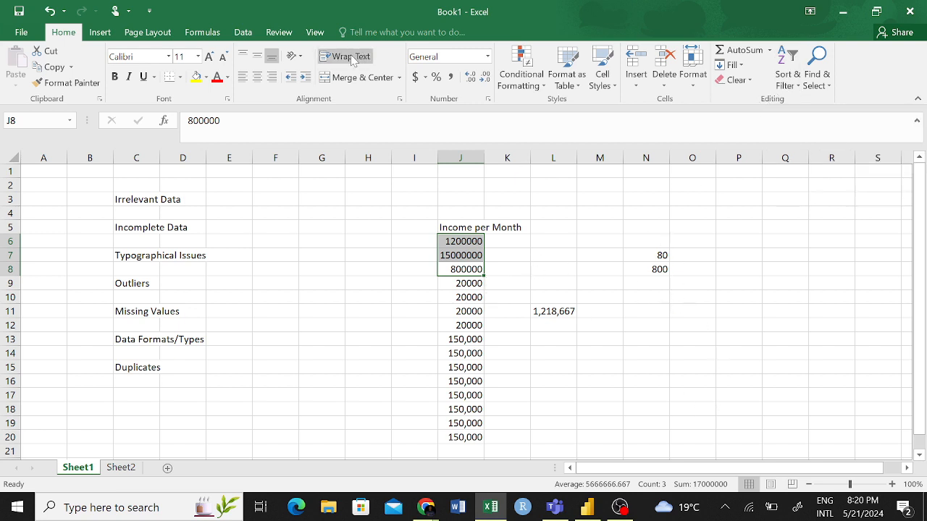
pyautogui.click(242, 31)
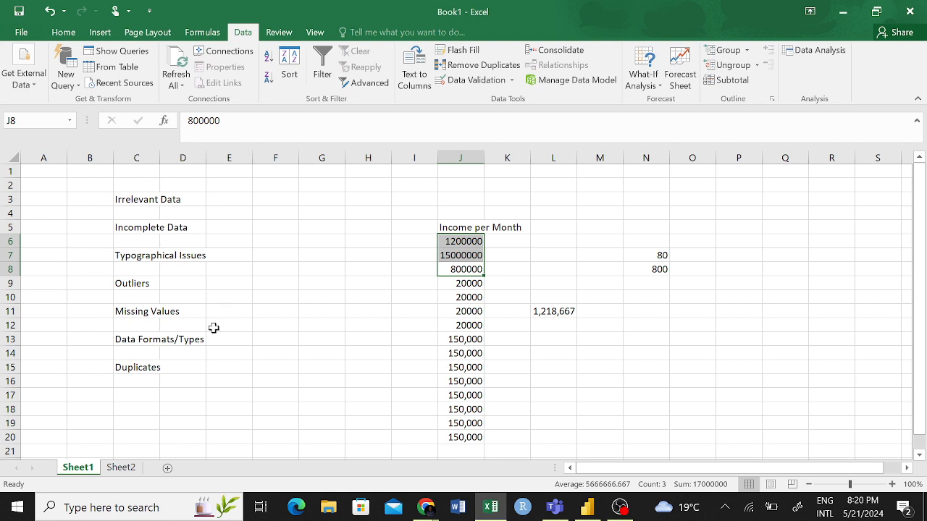
pyautogui.click(306, 329)
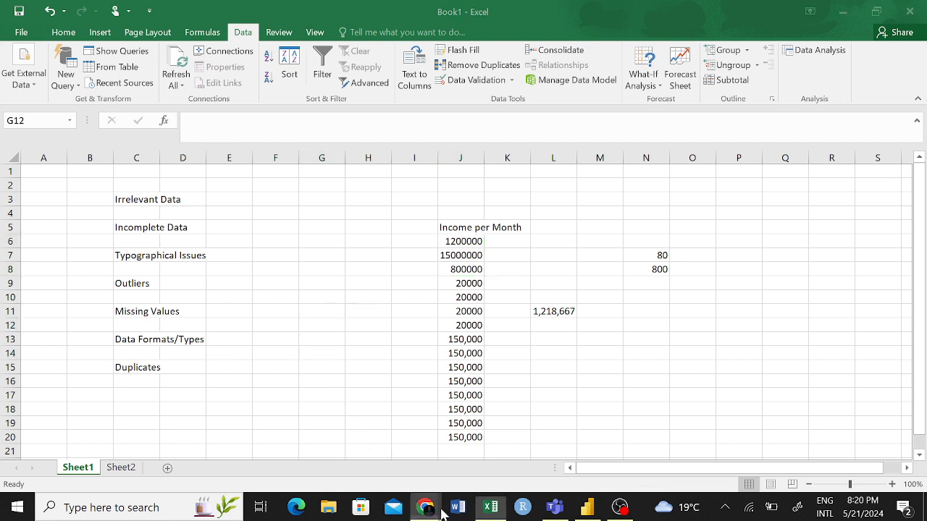
pyautogui.click(586, 507)
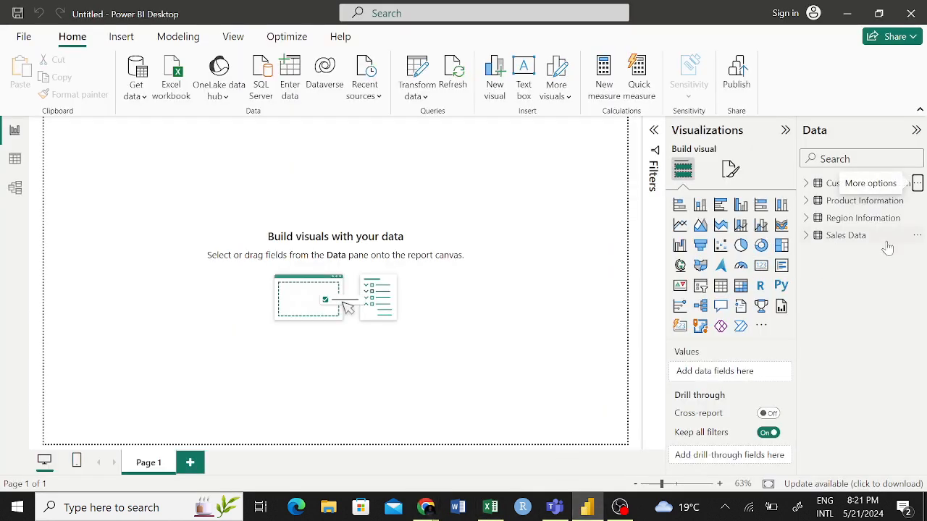